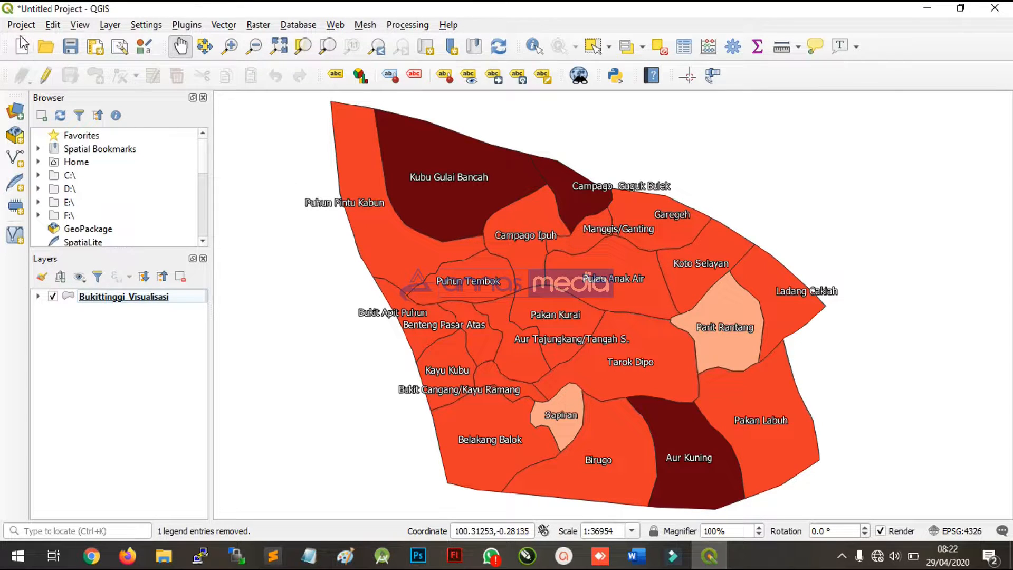
Step: Create a new print layout titled "Peta Kota Bukittinggi"
left_click(19, 26)
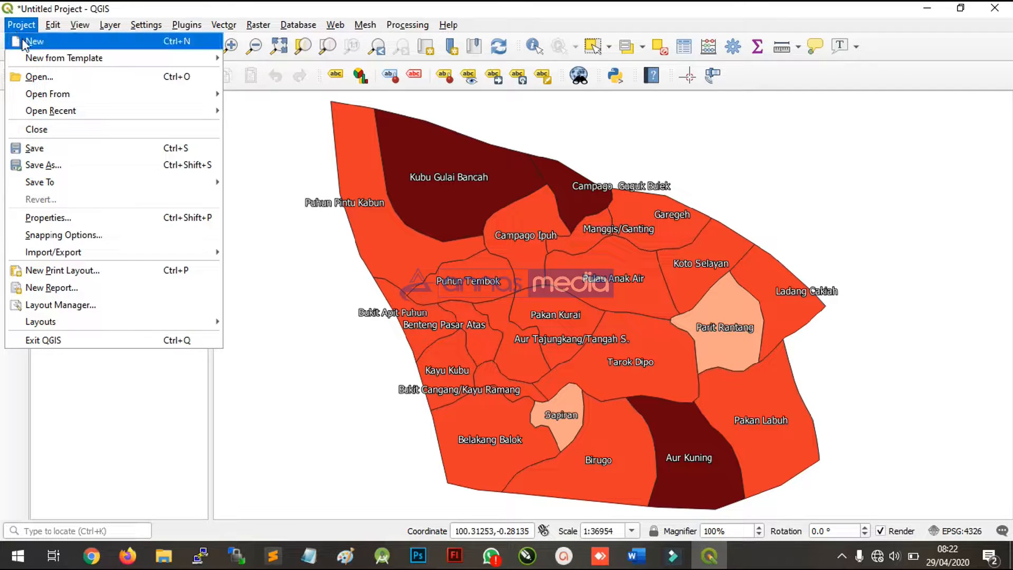
left_click(99, 273)
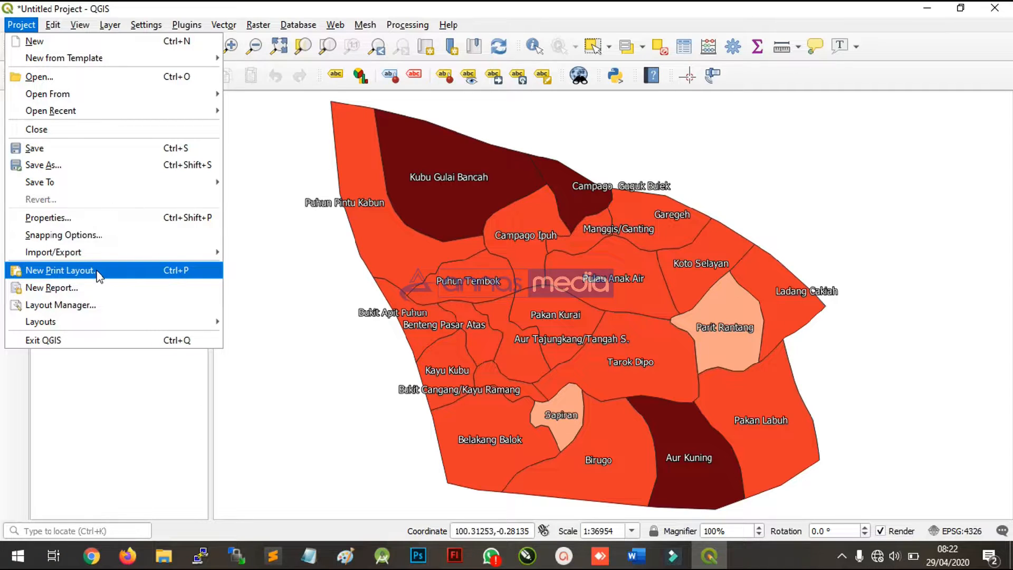
left_click(100, 274)
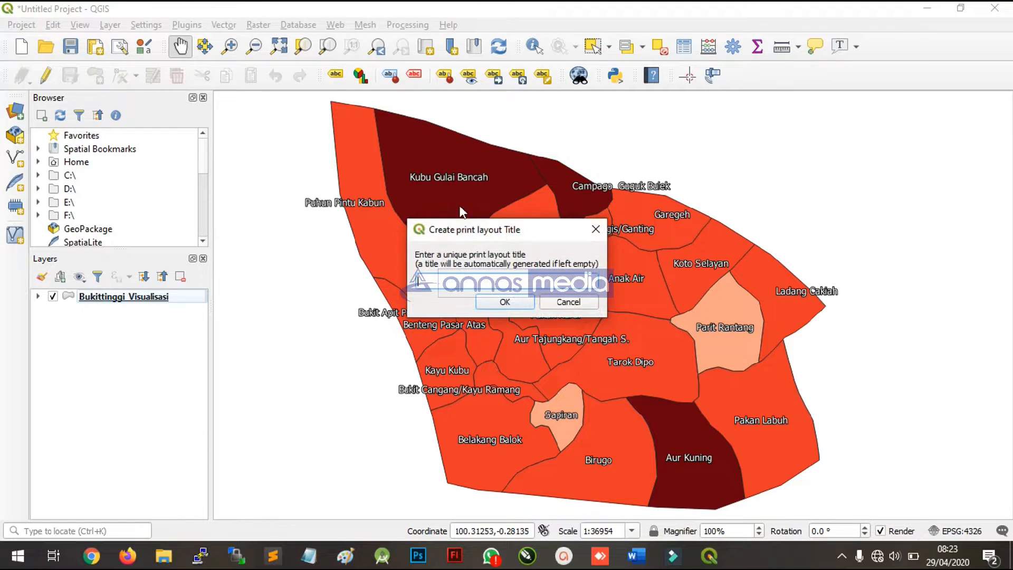
left_click_drag(449, 256, 358, 293)
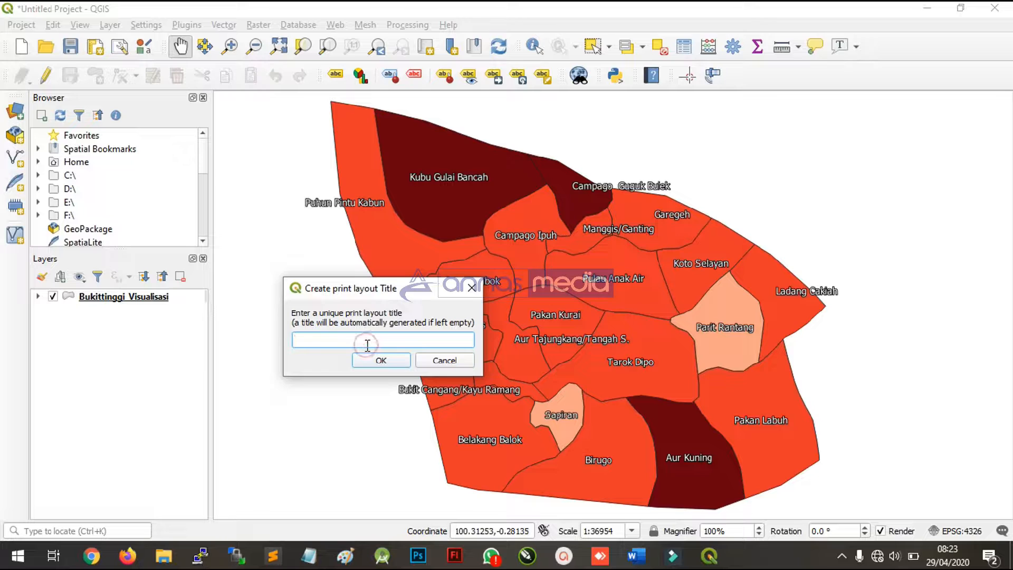
type("Peta Kota Bukittinggi")
left_click(377, 364)
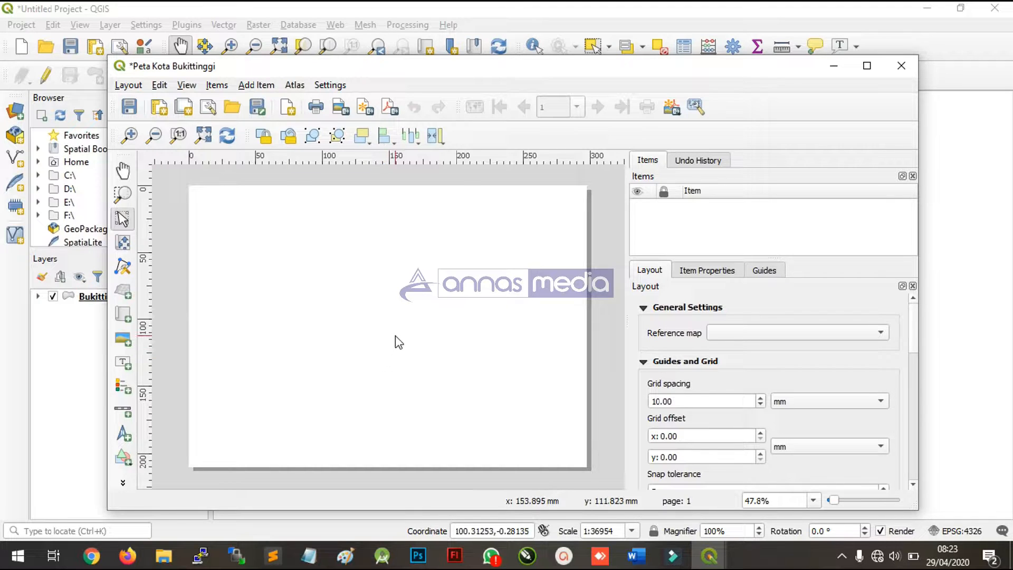
Step: Maximize the print layout window and bring the whole blank page into view
scroll(395, 335, "up", 1)
left_click_drag(748, 67, 689, 70)
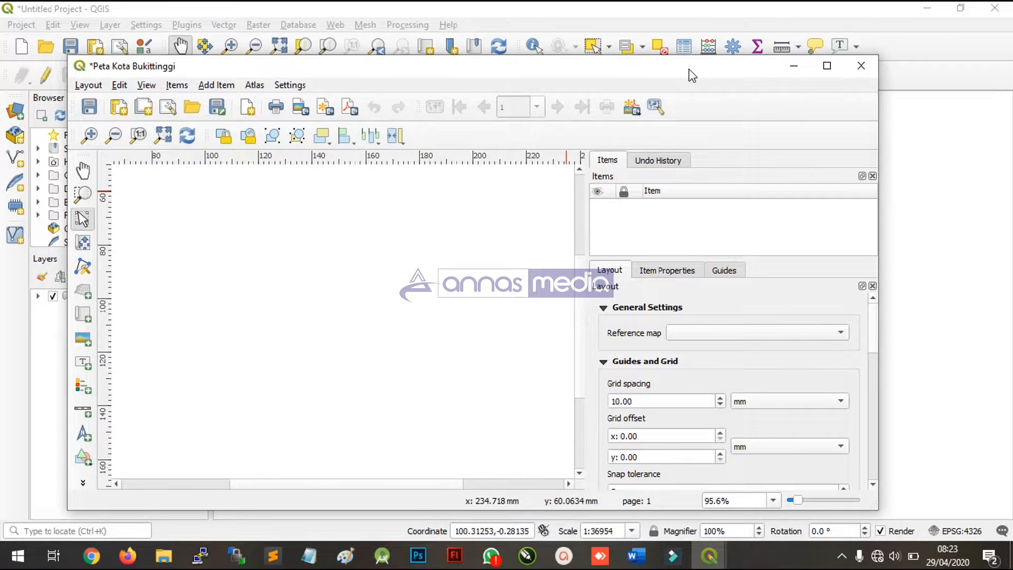
left_click(830, 70)
left_click(827, 66)
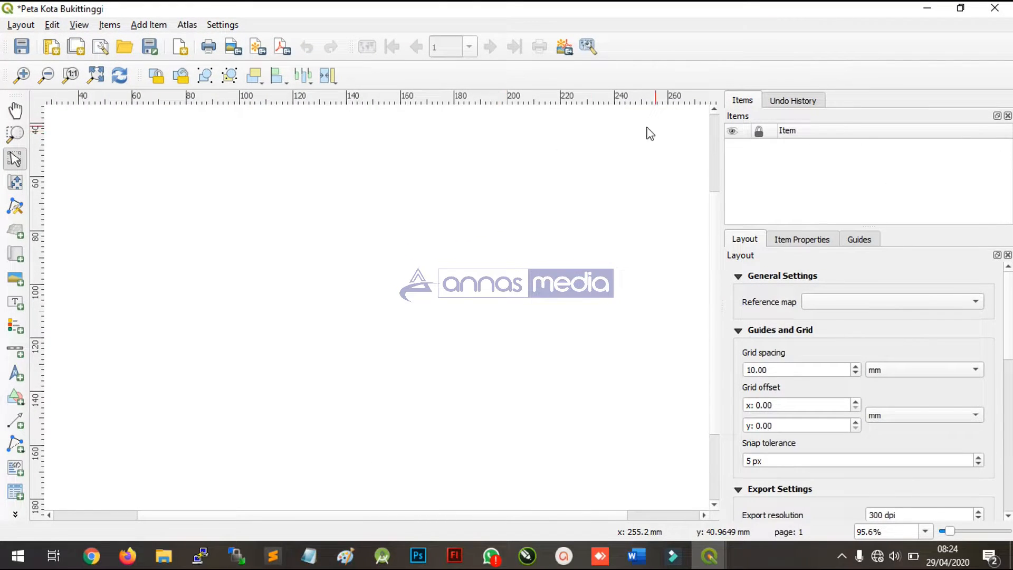
scroll(465, 265, "down", 1)
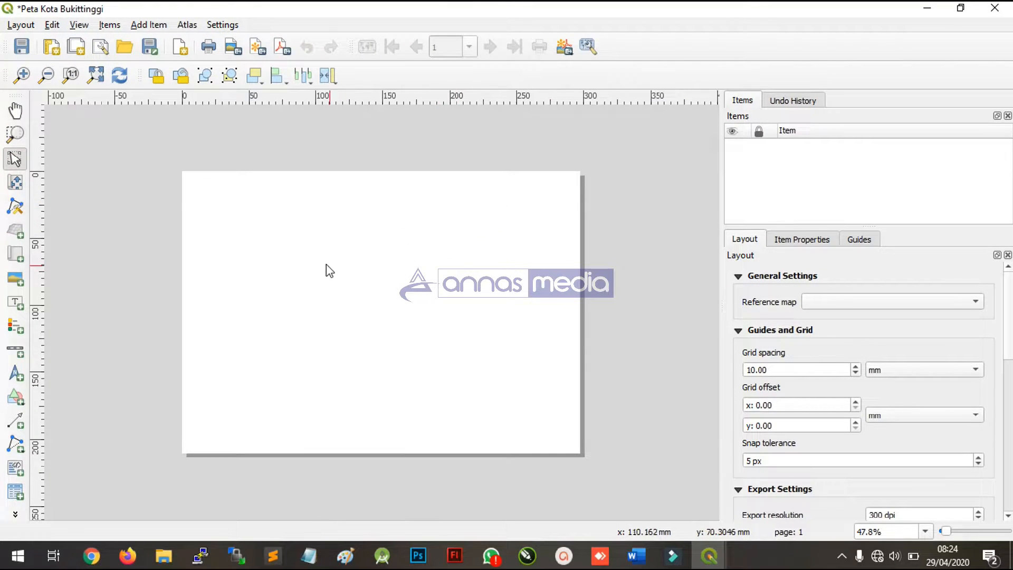
Step: Open the page properties of the blank layout page
scroll(317, 212, "up", 1)
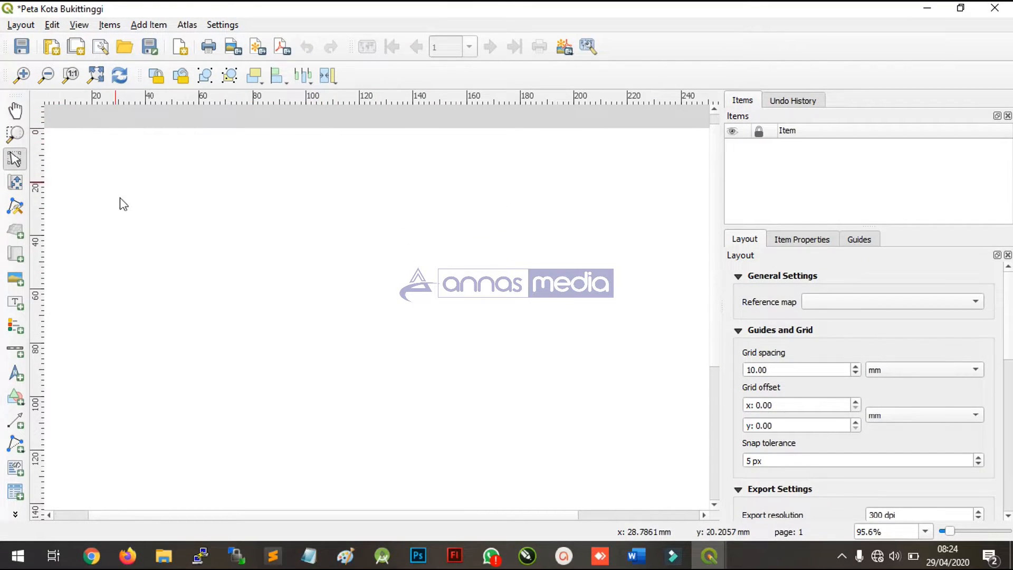
scroll(394, 201, "down", 1)
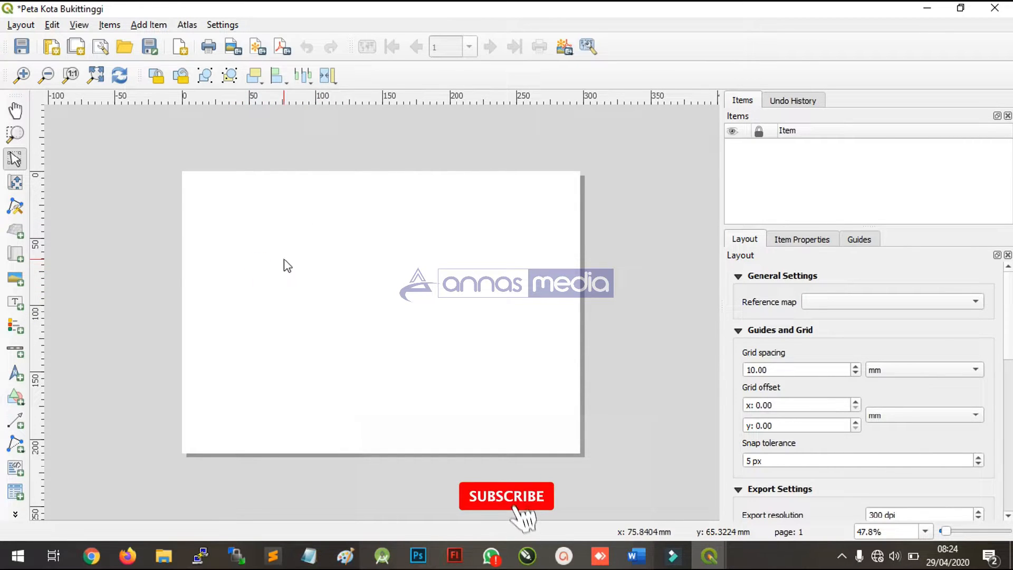
left_click(294, 219)
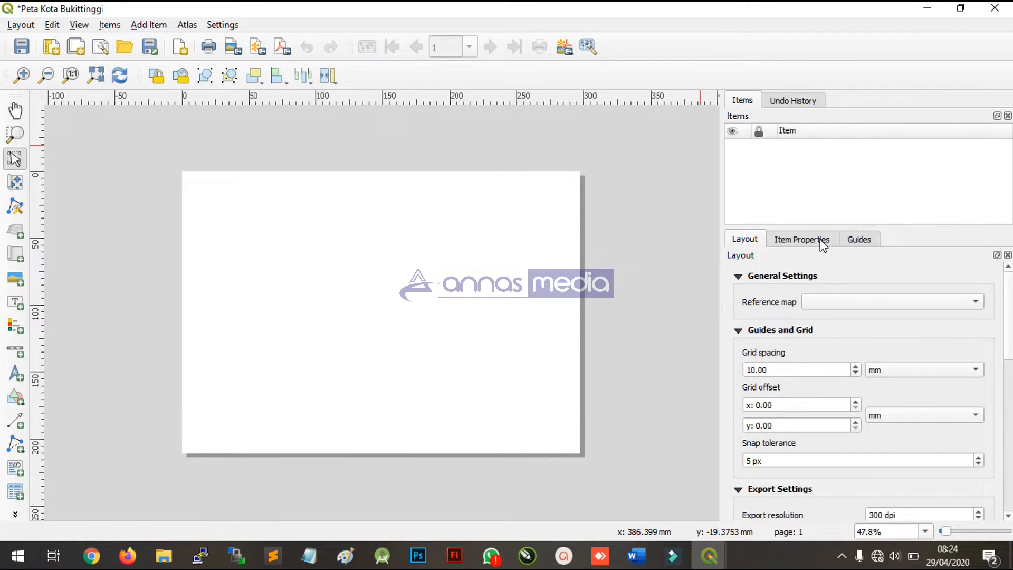
right_click(414, 290)
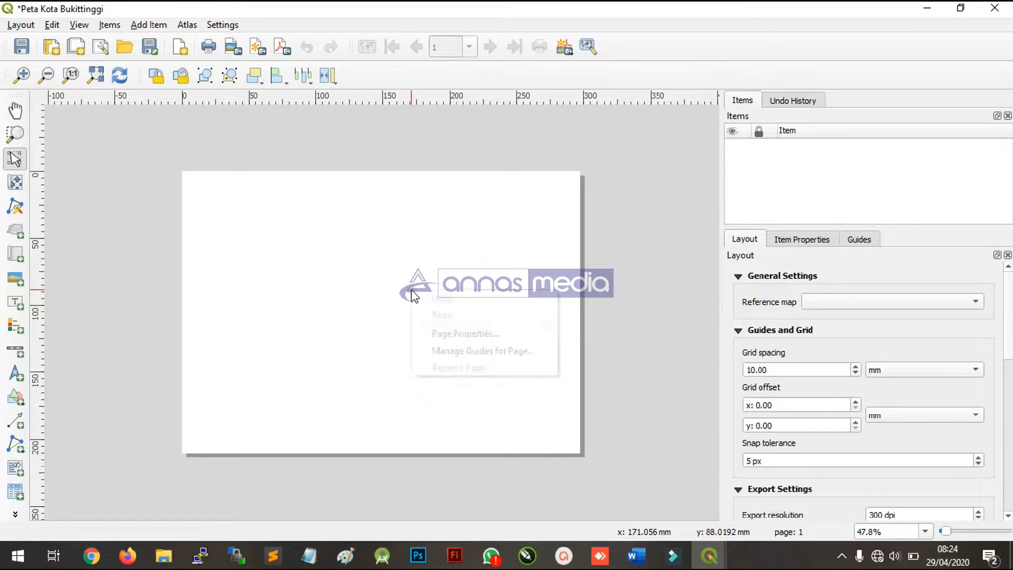
left_click(442, 334)
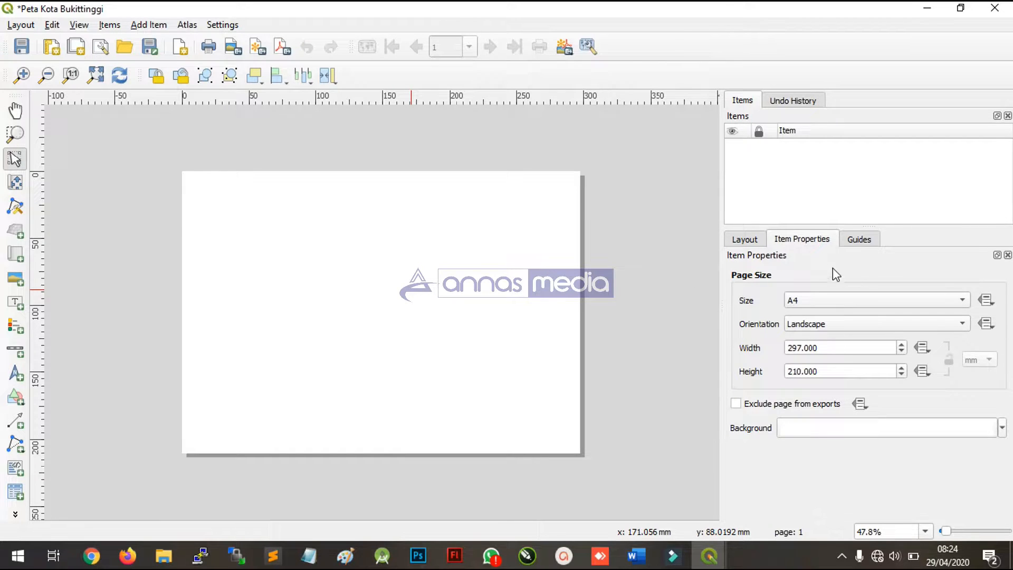
left_click(809, 302)
left_click(769, 300)
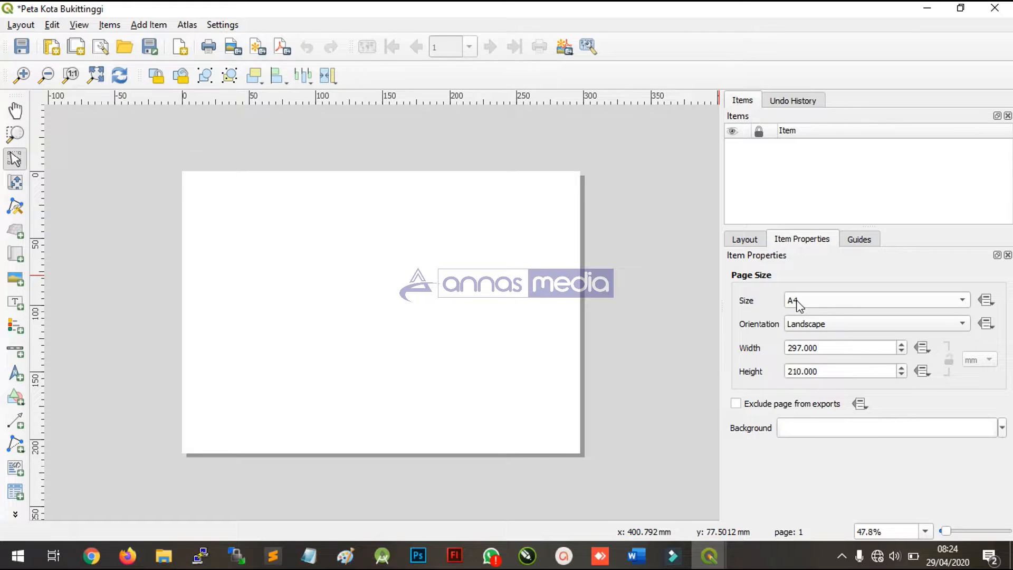
Step: Switch the page size to Custom and set it back to A4
left_click(964, 306)
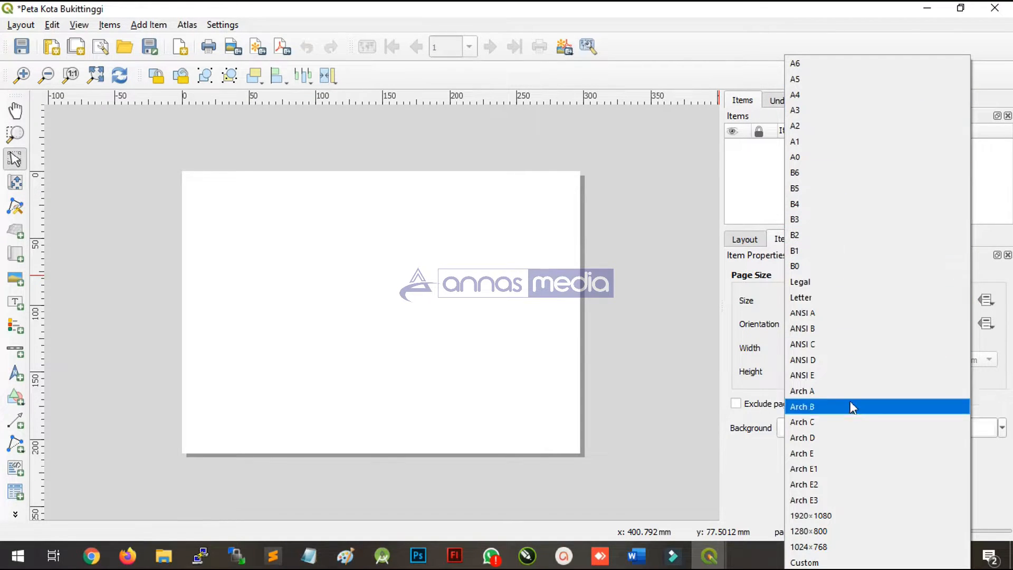
left_click(821, 563)
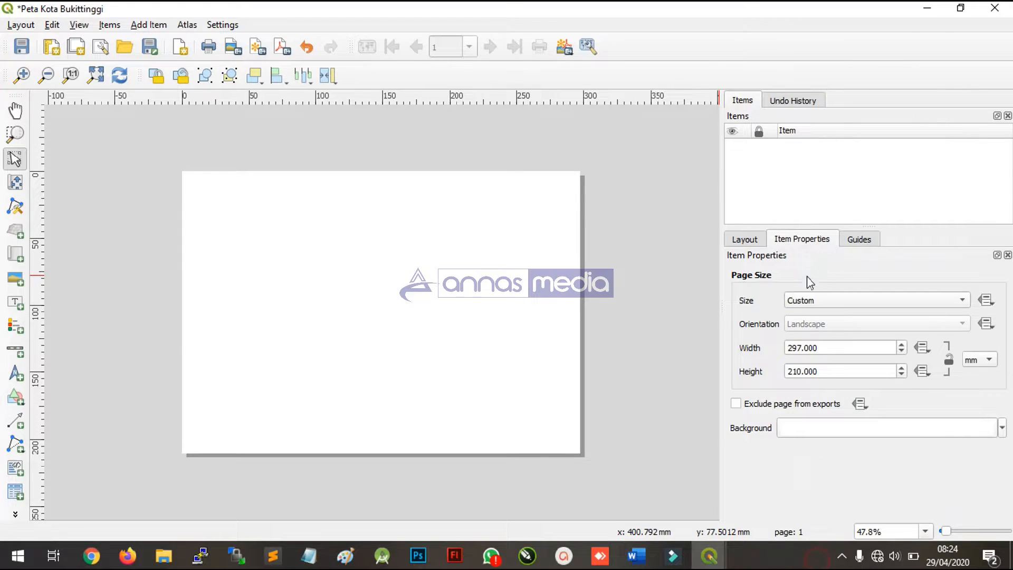
left_click(958, 306)
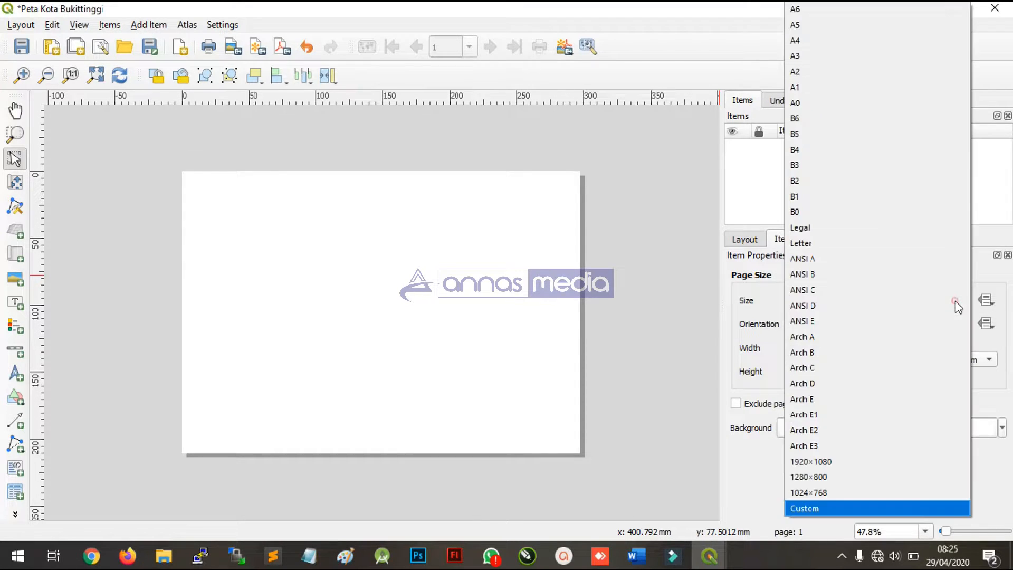
left_click(827, 42)
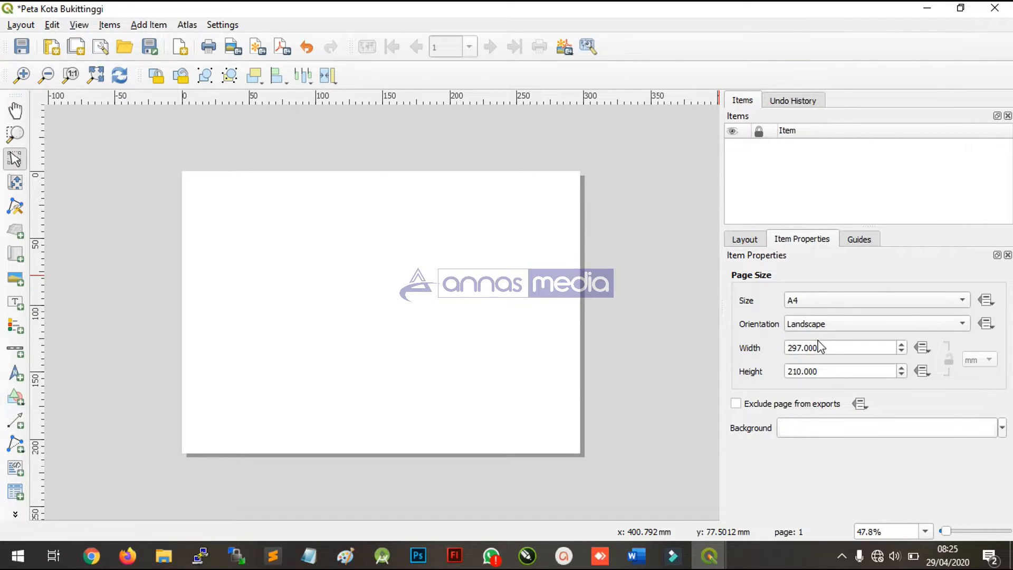
Step: Switch the page orientation to Portrait and set it back to Landscape
key("ctrl")
left_click(881, 323)
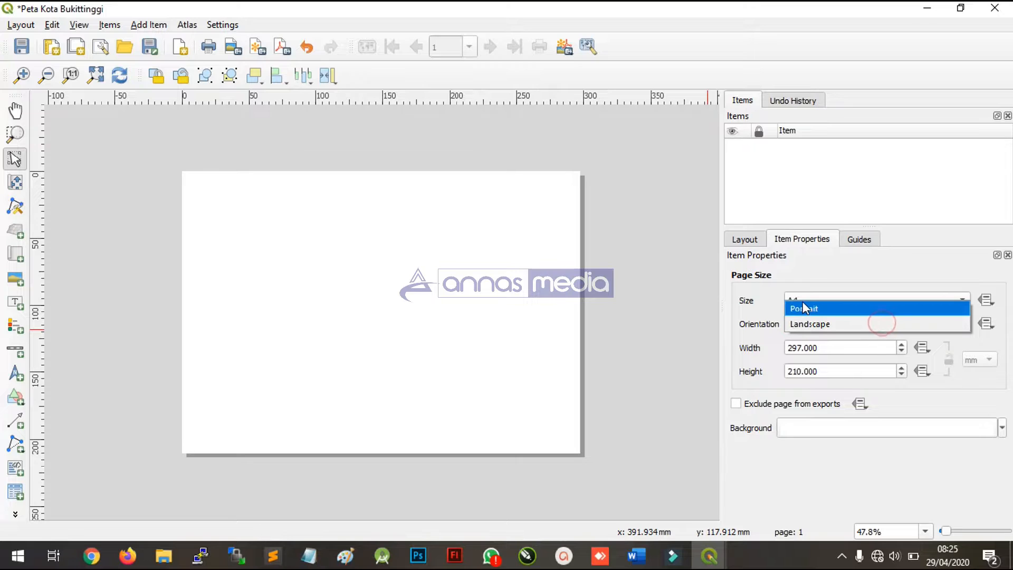
left_click(804, 308)
left_click(832, 324)
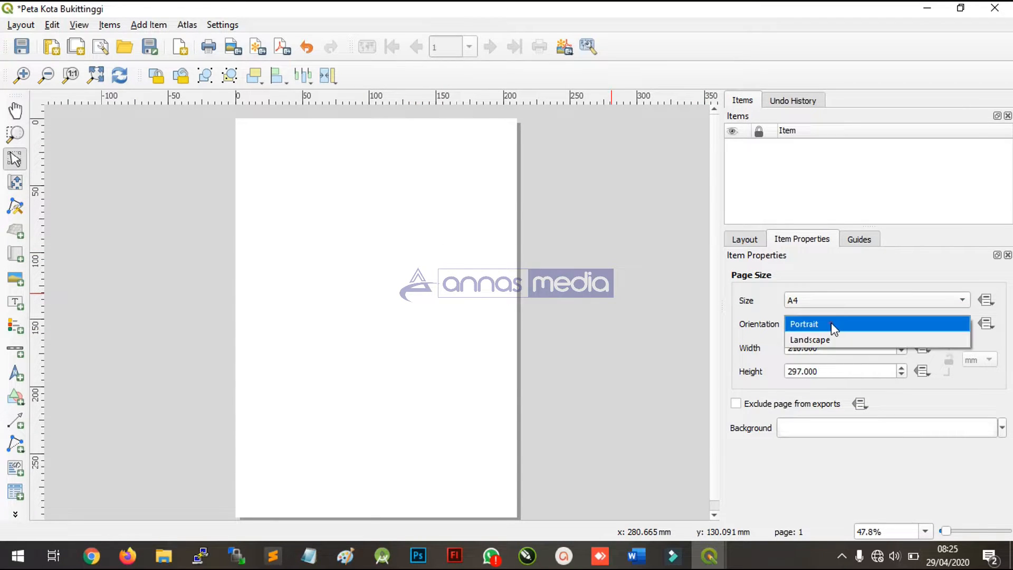
left_click(815, 339)
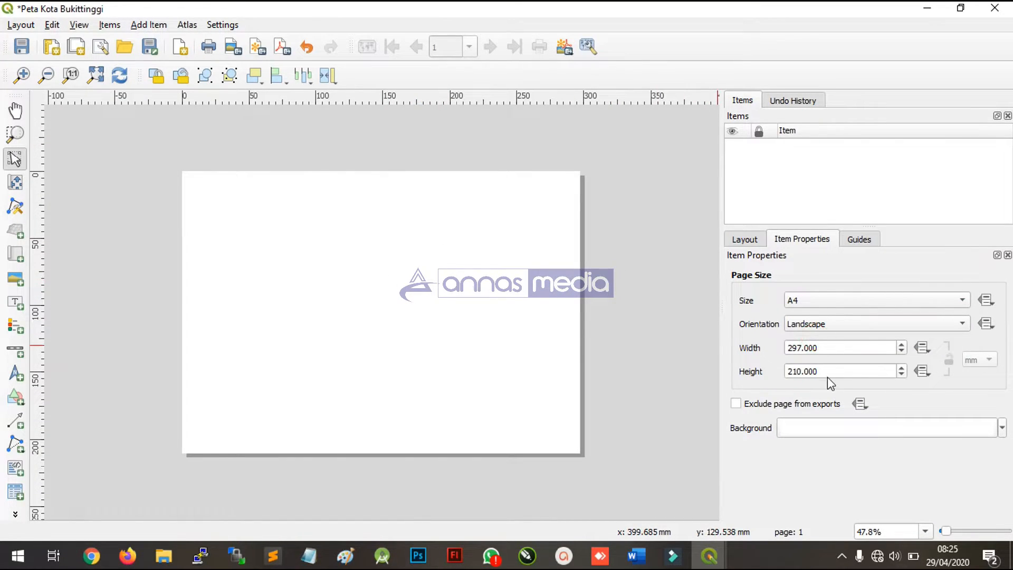
Step: Add a map item covering roughly the left three quarters of the A4 page, leaving a margin around it
left_click(745, 239)
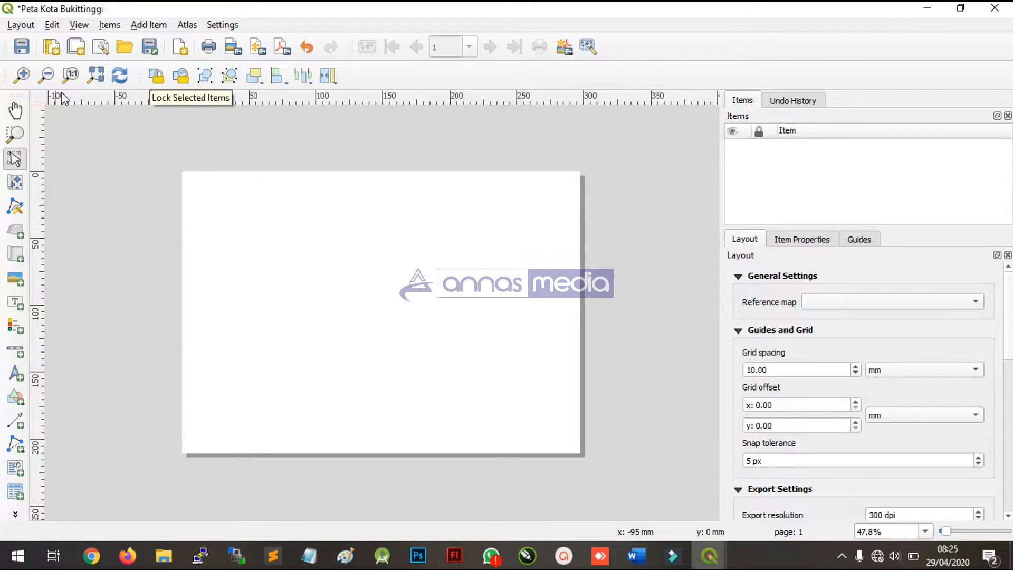
left_click(16, 111)
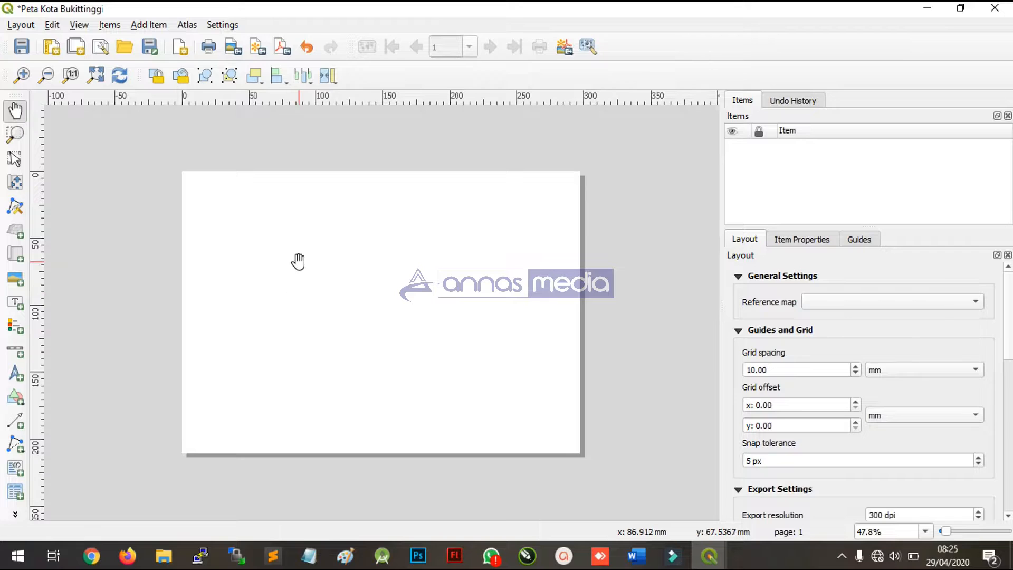
left_click(16, 259)
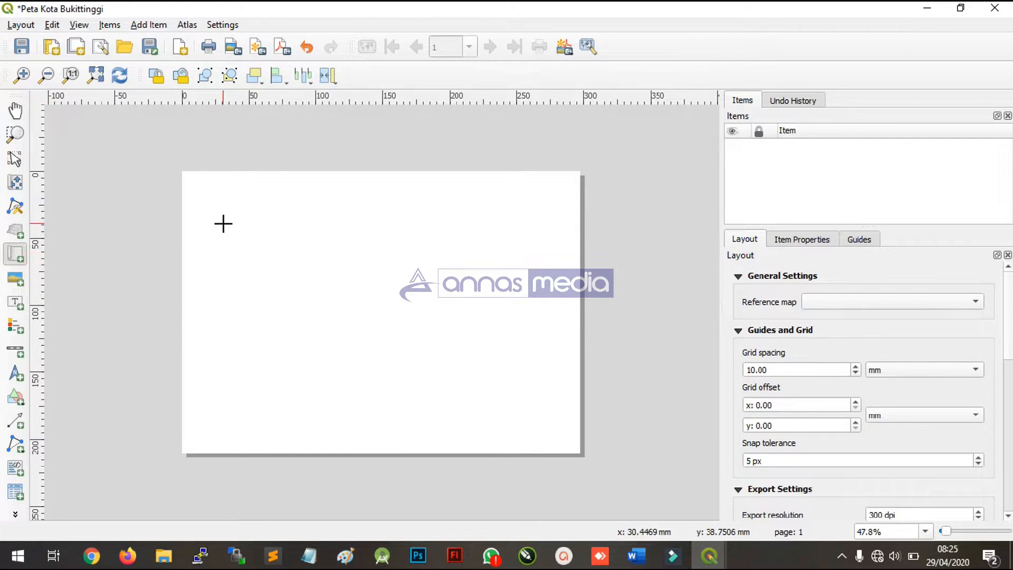
key("ctrl")
key("ctrl")
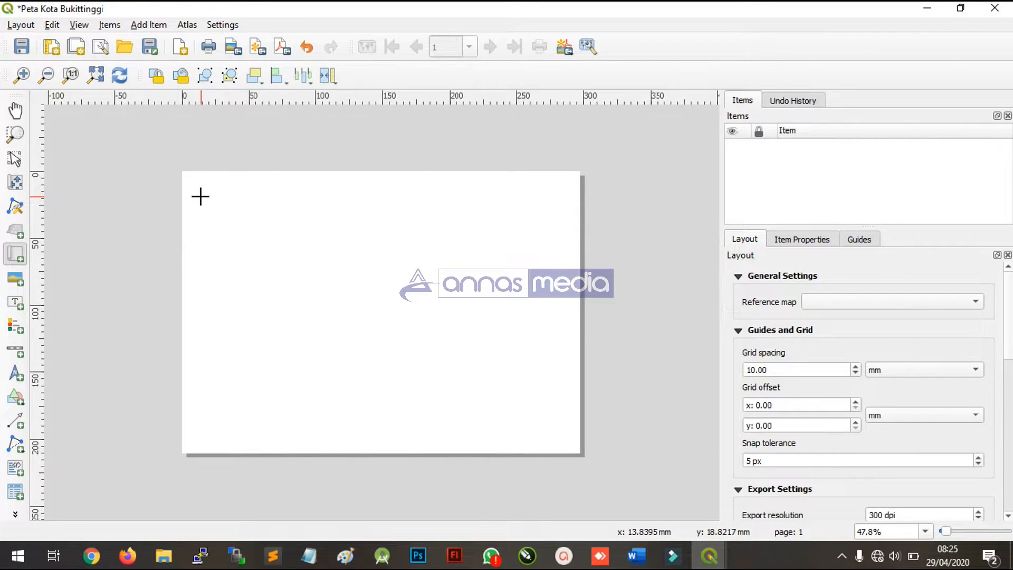
left_click_drag(202, 192, 502, 441)
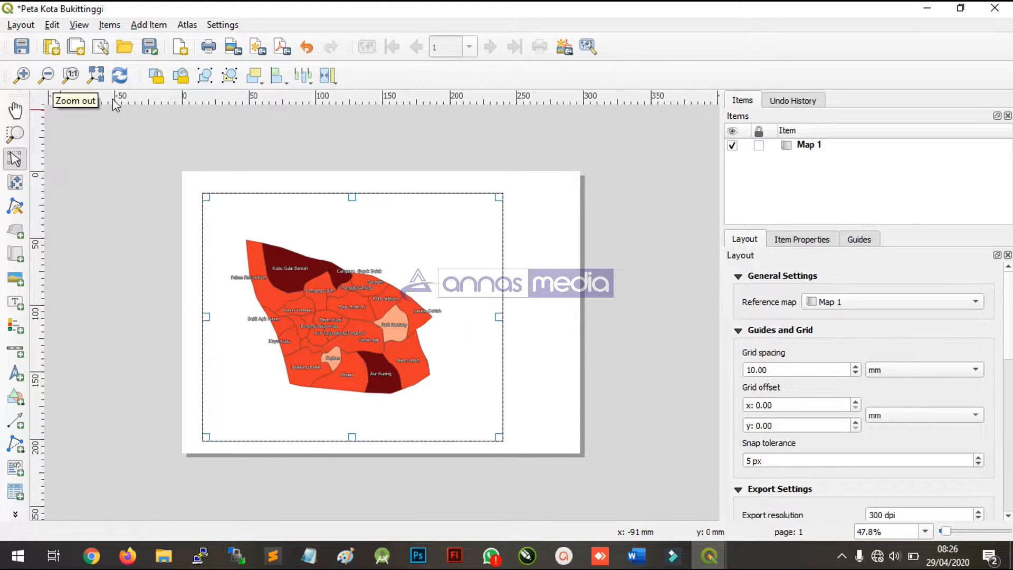
Step: Switch to the main project window to view the source map, and return to the print layout
mouse_move(707, 558)
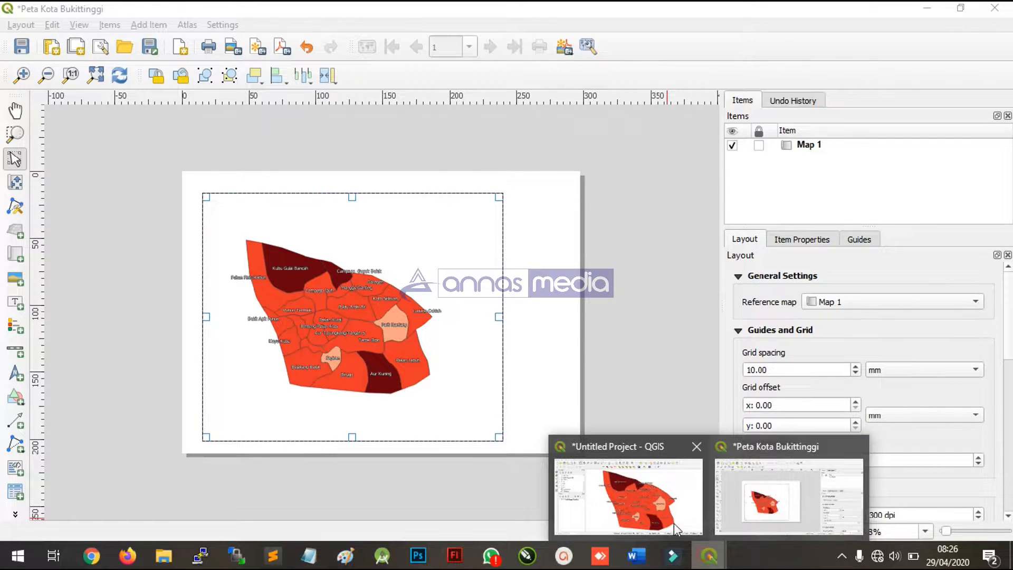
left_click(652, 508)
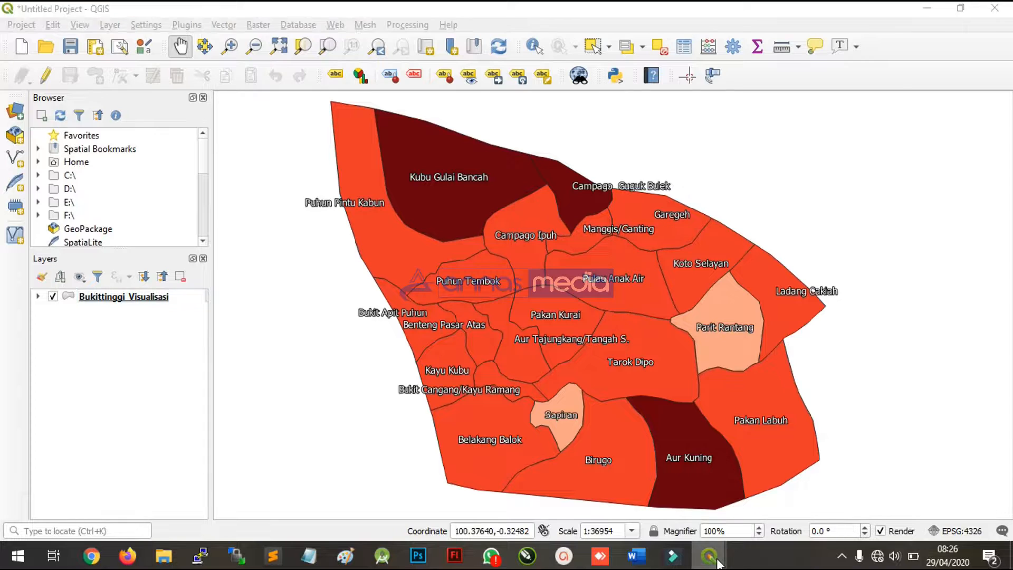
left_click(765, 501)
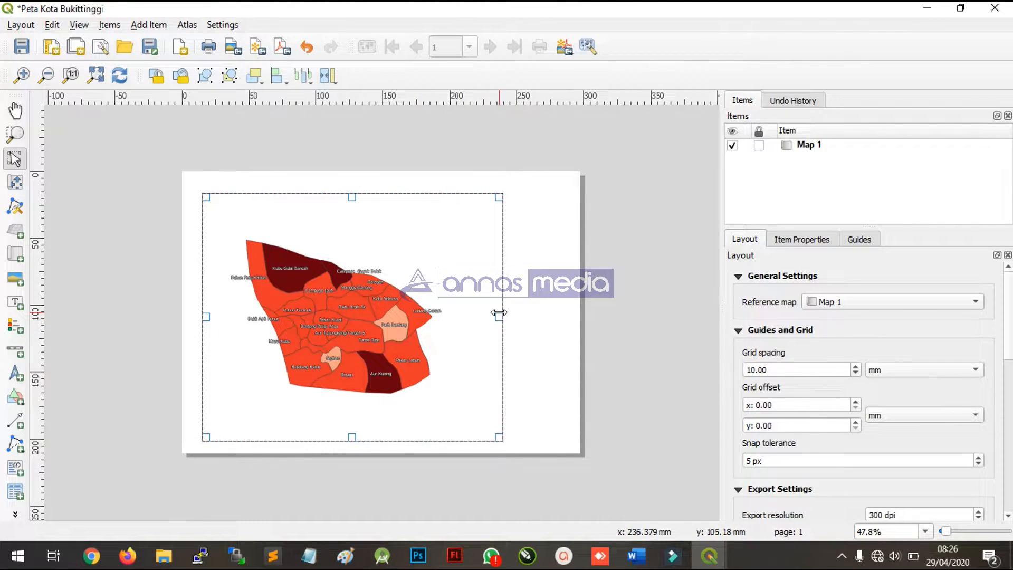
Step: Narrow the map frame from its right side and shift it slightly toward the page's upper-left corner
left_click_drag(499, 316, 463, 315)
left_click_drag(369, 237, 365, 232)
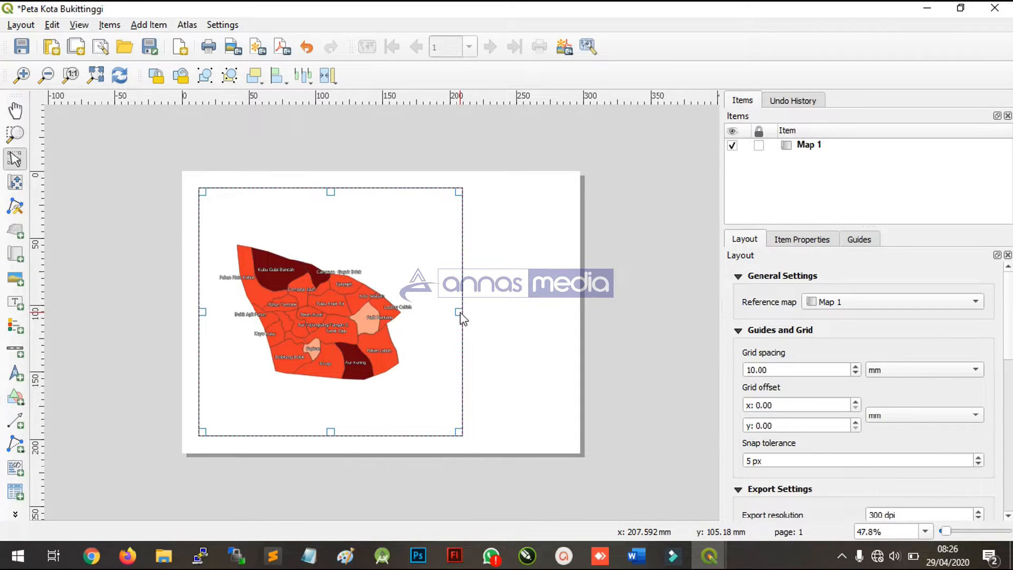
left_click_drag(460, 313, 460, 313)
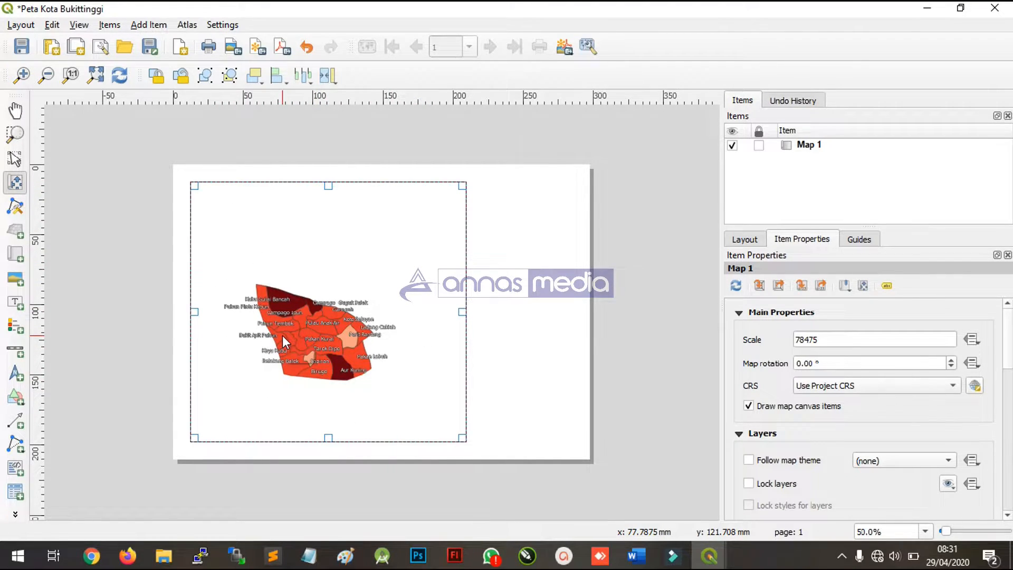
Step: Zoom the map content inside its frame to a scale of 39235
scroll(283, 335, "up", 1)
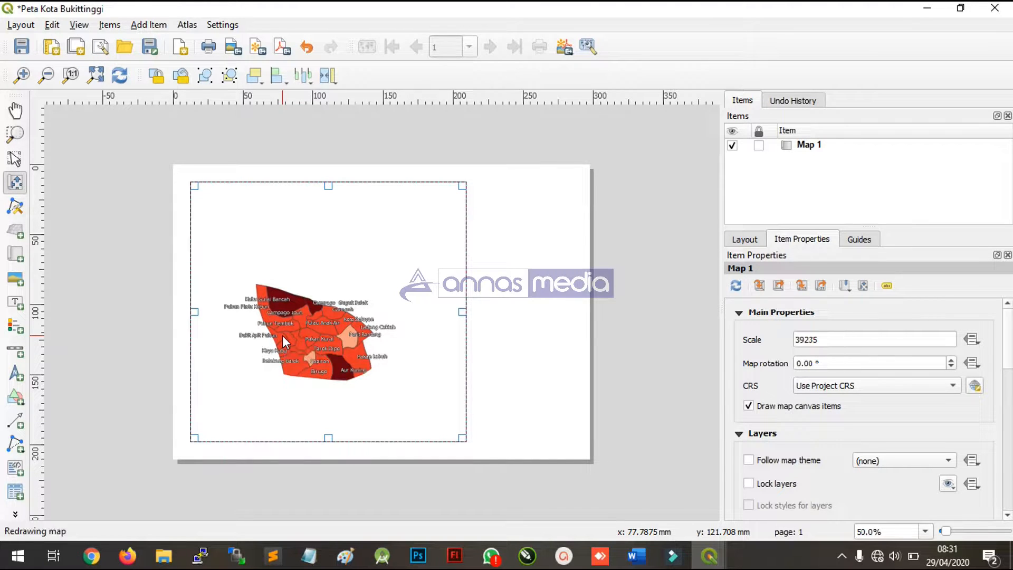
scroll(280, 334, "up", 1)
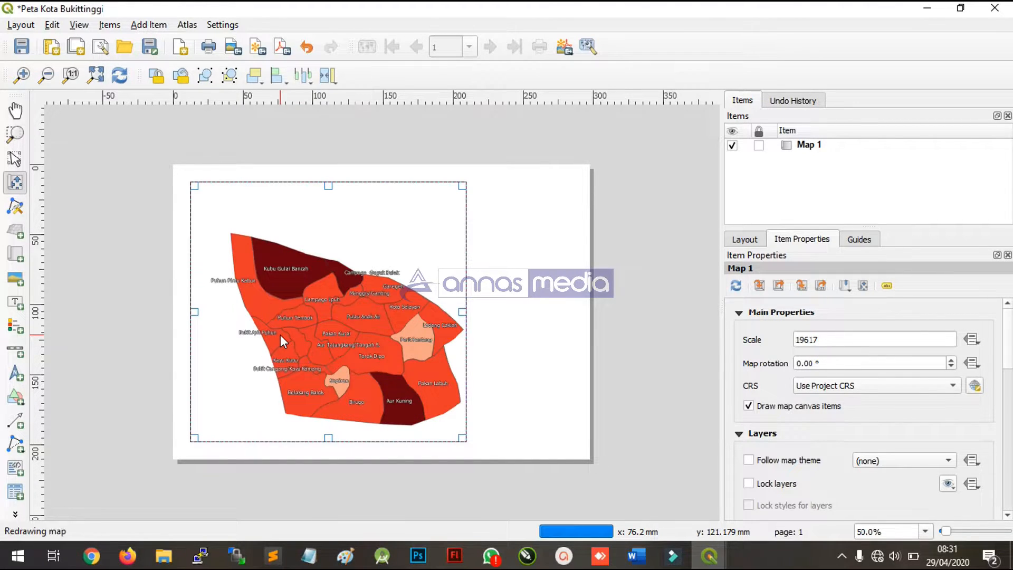
scroll(280, 335, "down", 1)
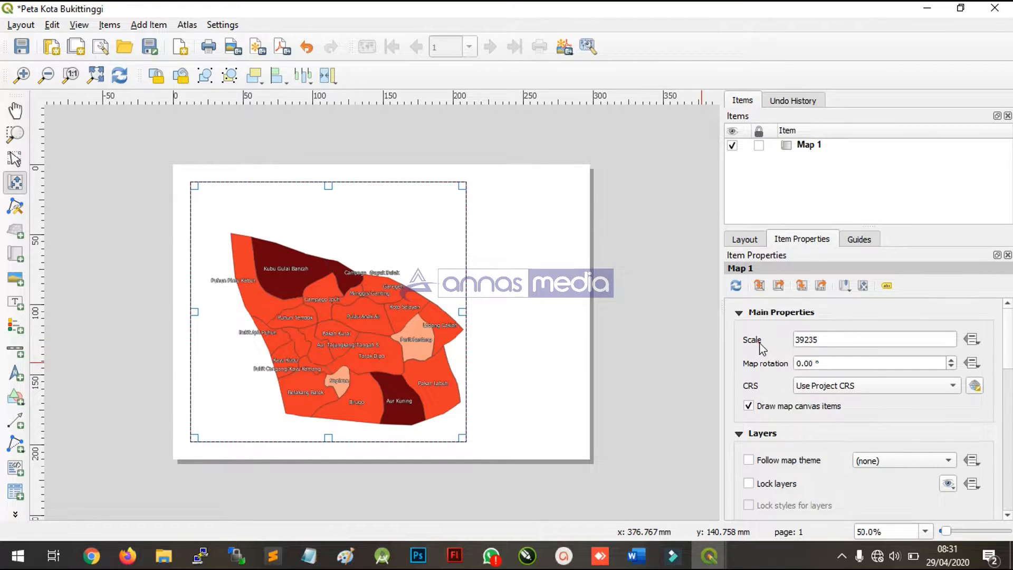
Step: Try a different map scale by altering its first digit, and restore the scale to 39235
left_click(801, 340)
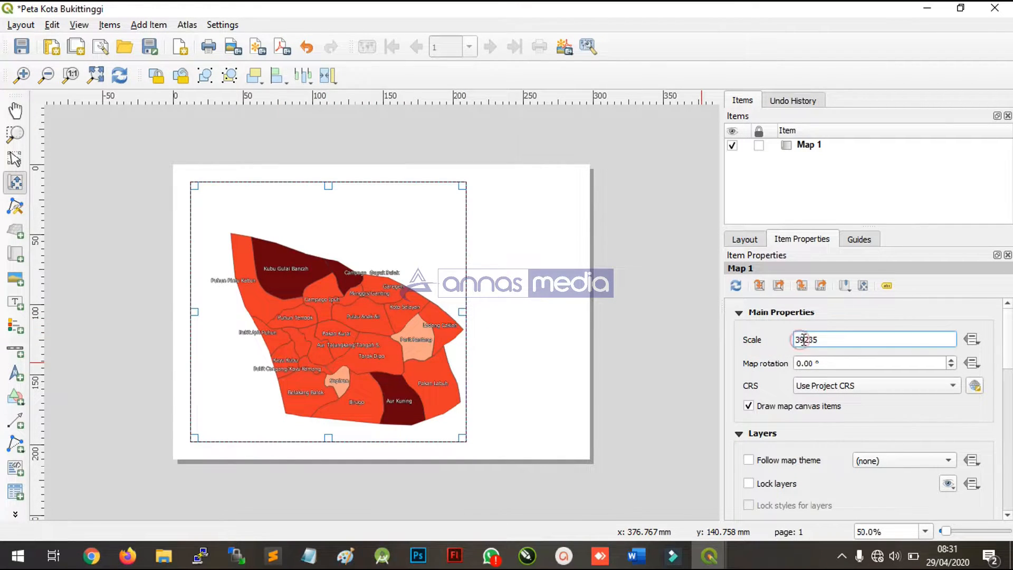
left_click_drag(801, 339, 807, 338)
left_click(804, 339)
key("Return")
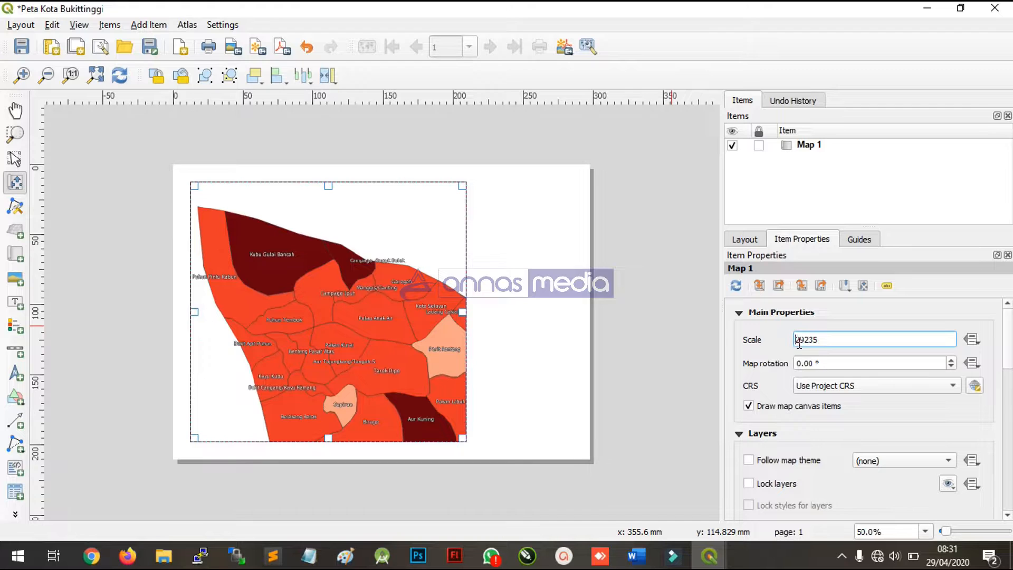
double_click(798, 342)
left_click_drag(796, 342, 800, 340)
key("Return")
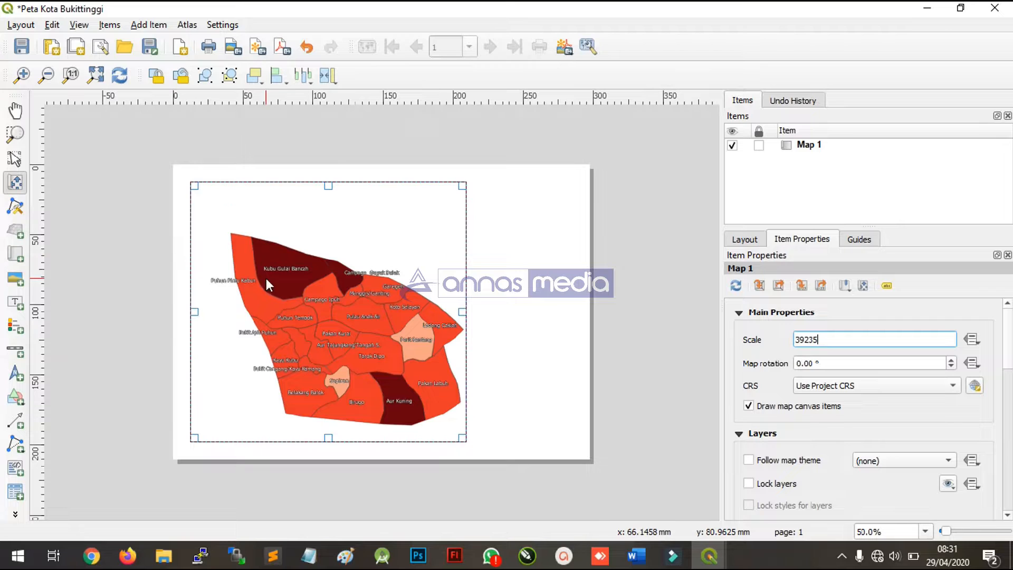
Step: Move the map content inside its frame slightly toward the upper-left corner with the Move item content tool
left_click(14, 184)
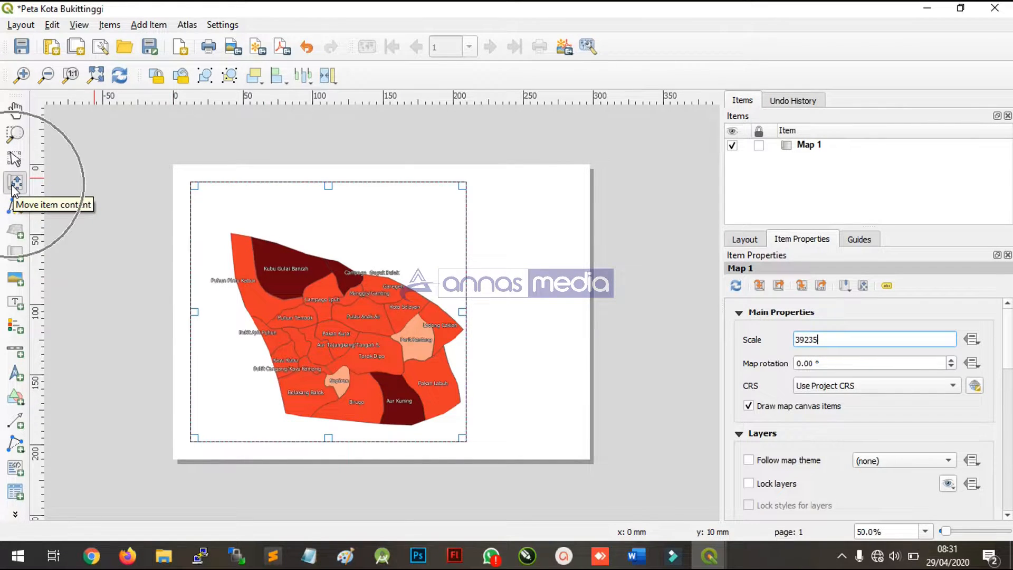
left_click(303, 325)
left_click_drag(292, 311, 281, 299)
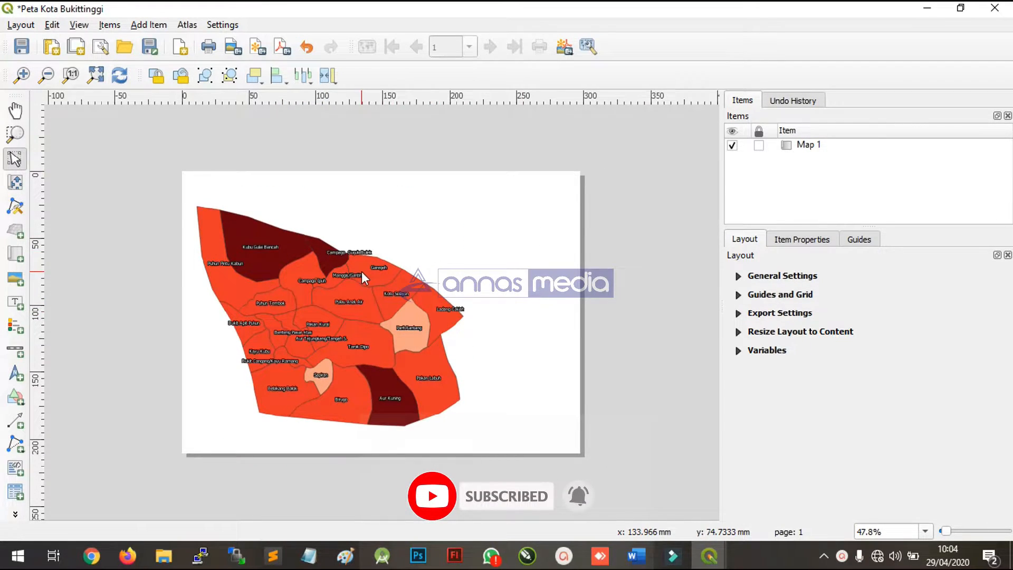
Step: Select the map item, show its item properties and collapse the Main Properties, Layers and Extents sections
left_click(362, 271)
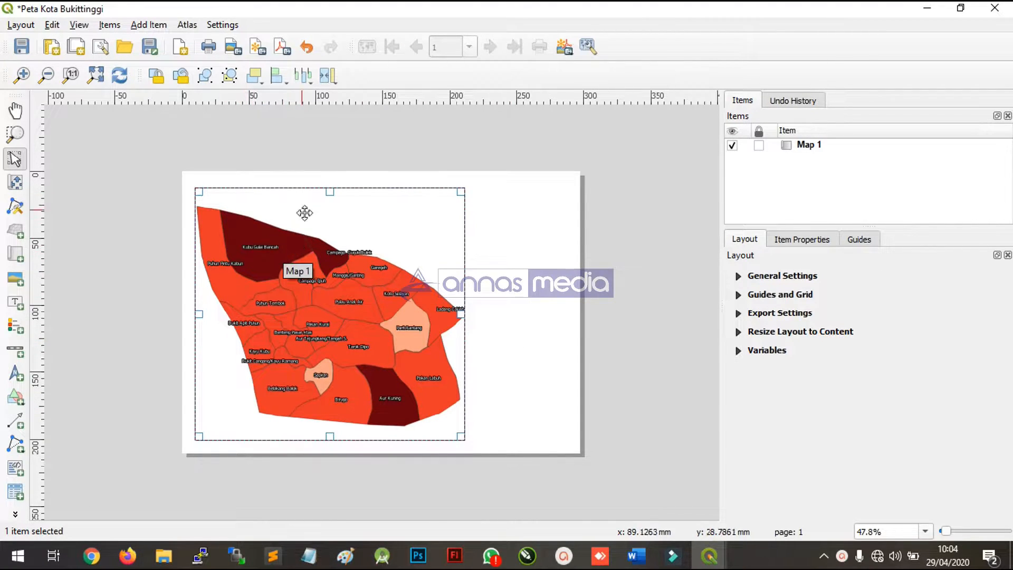
left_click(283, 222)
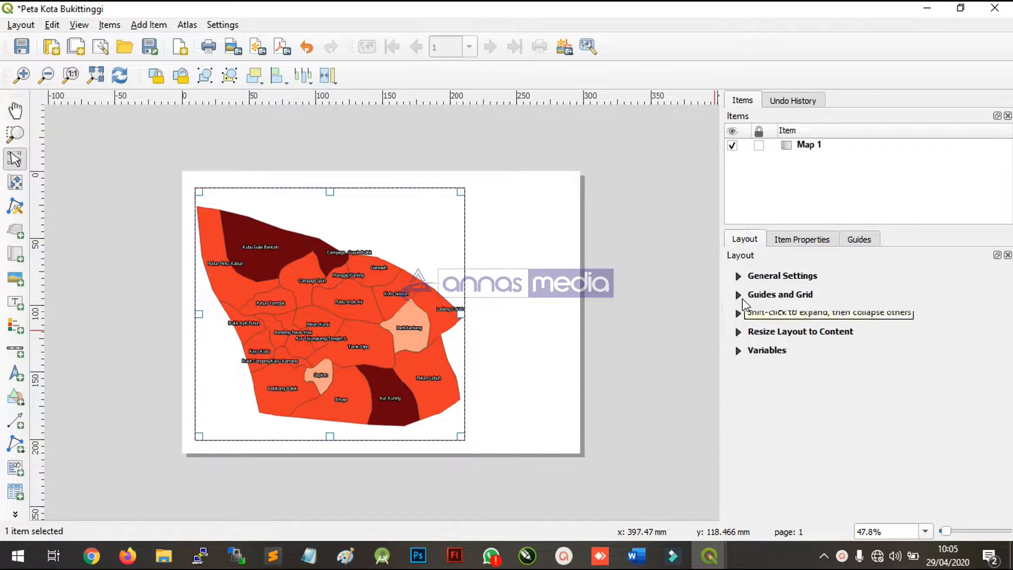
left_click(798, 240)
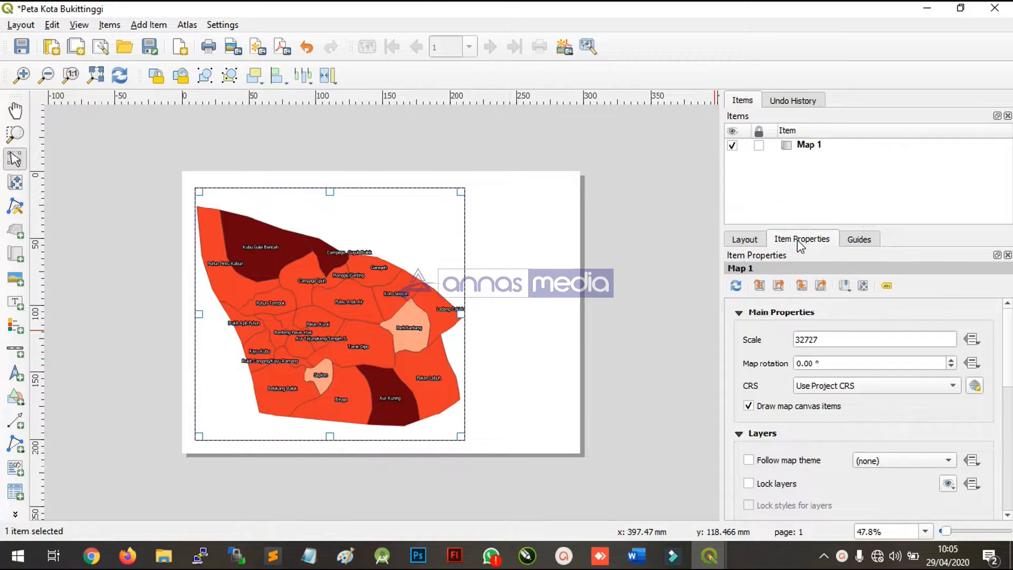
left_click(739, 313)
left_click(739, 332)
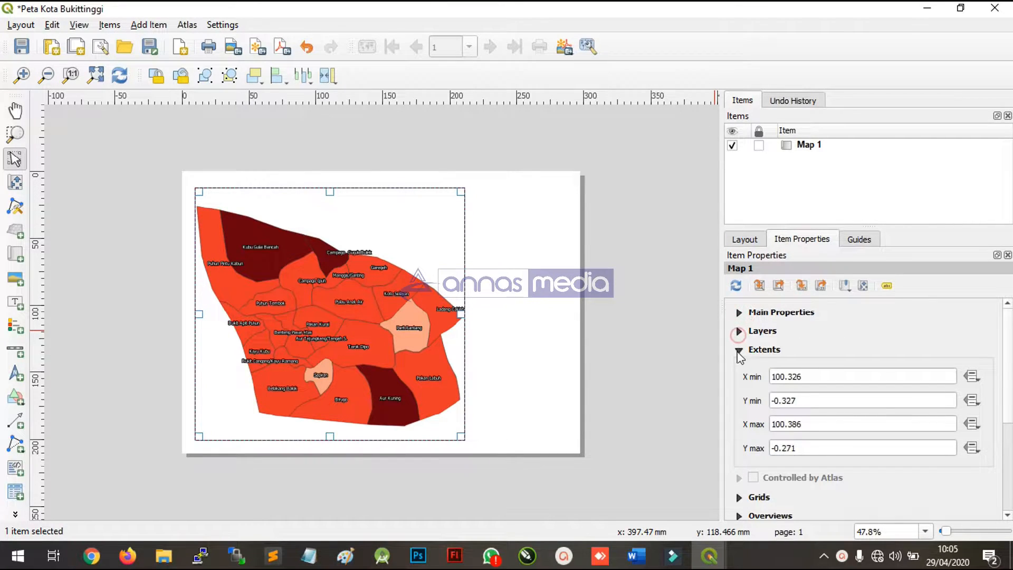
left_click(738, 350)
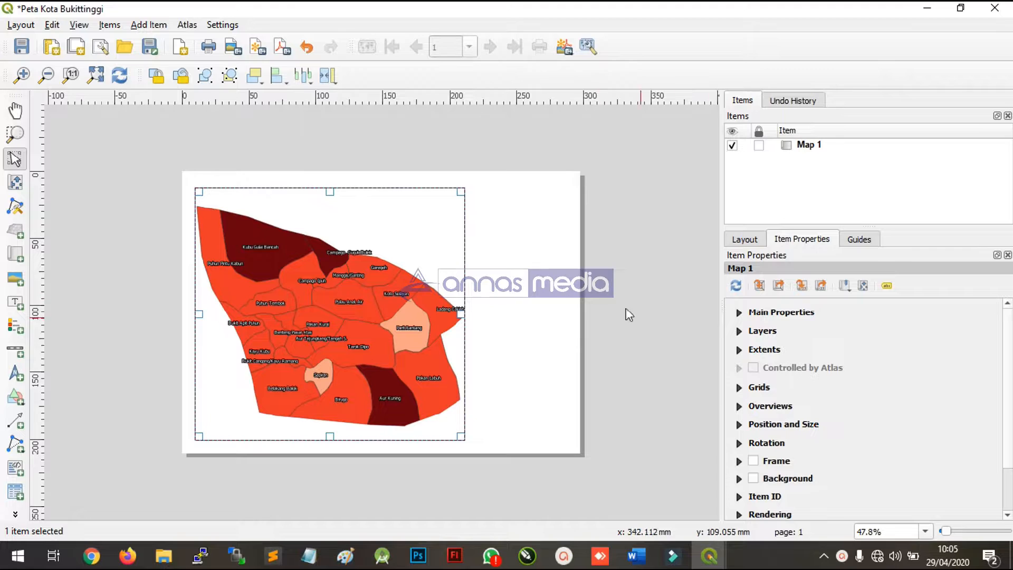
key("ctrl")
key("ctrl")
key("ctrl")
key("ctrl")
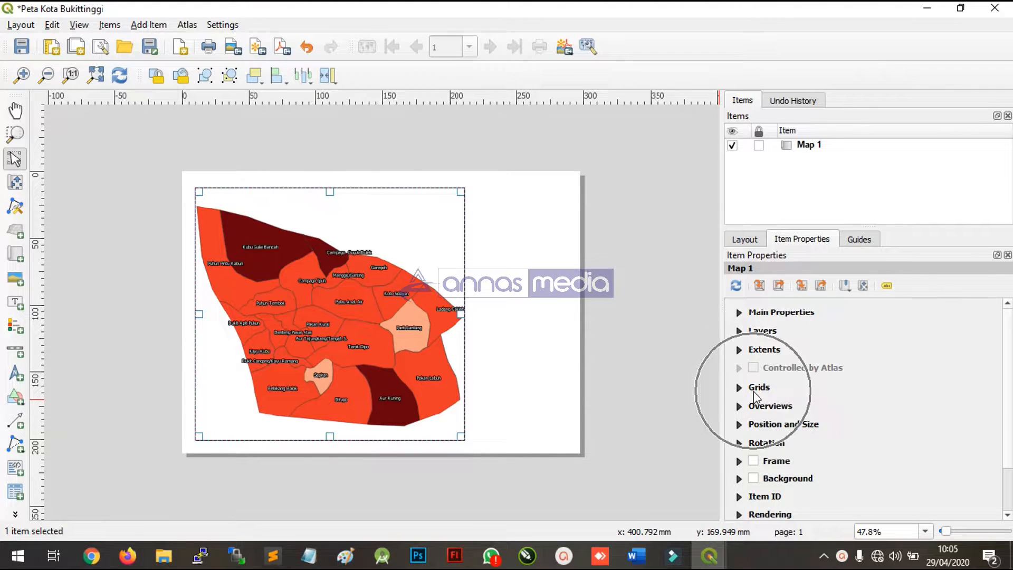
key("ctrl")
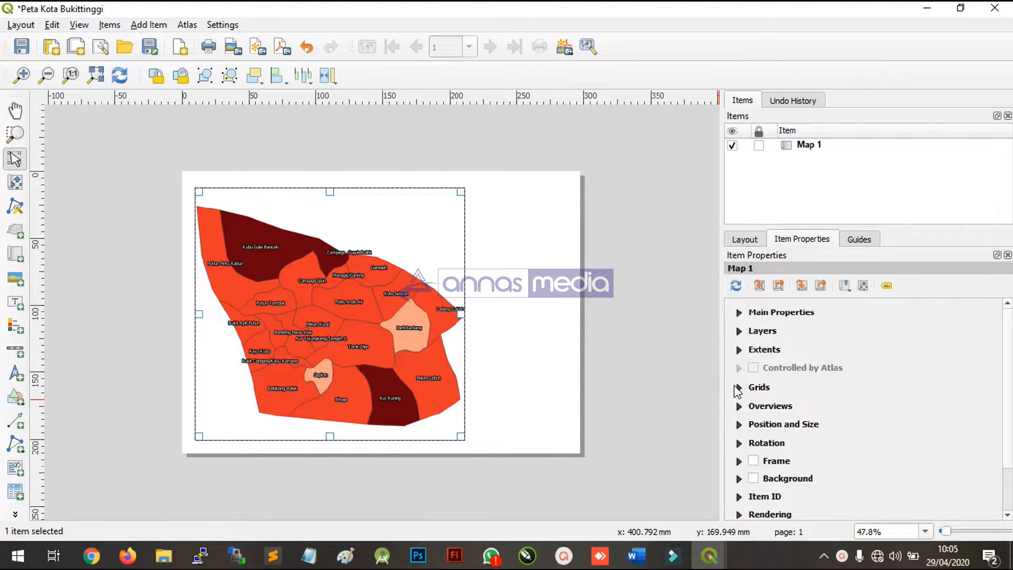
Step: Add a new grid to the map item and open its grid properties for modification
left_click(738, 388)
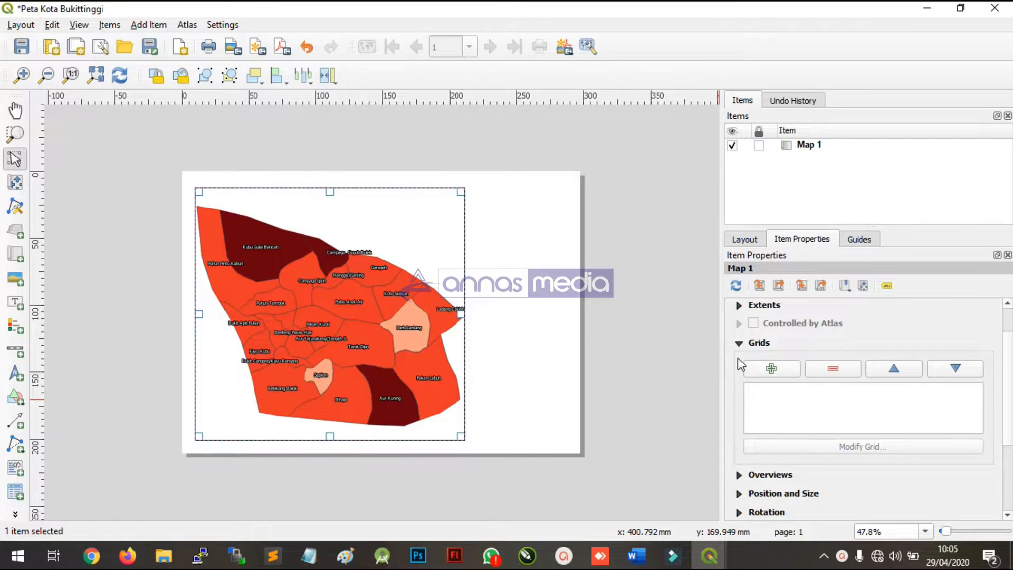
key("ctrl")
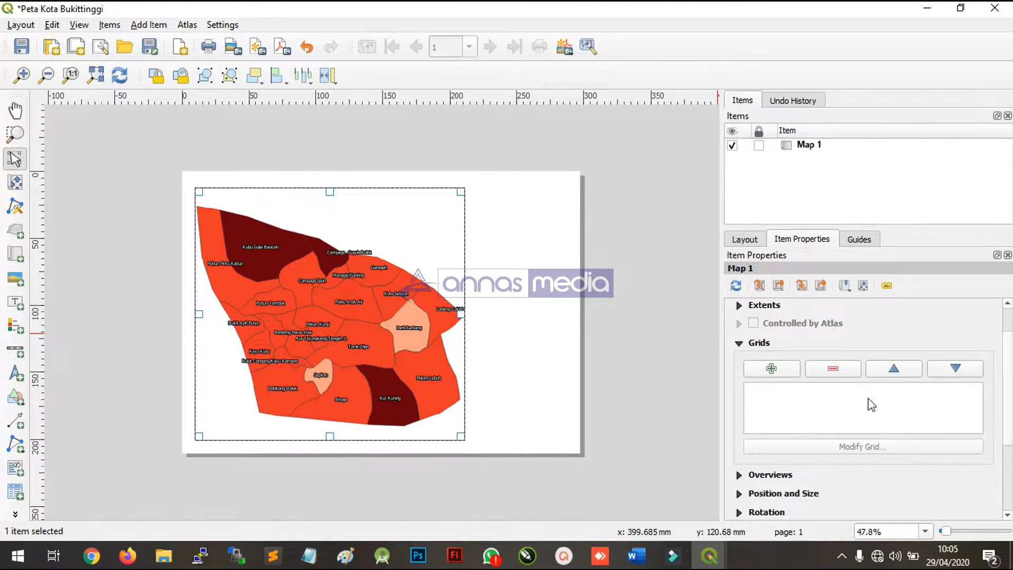
key("ctrl")
left_click(776, 372)
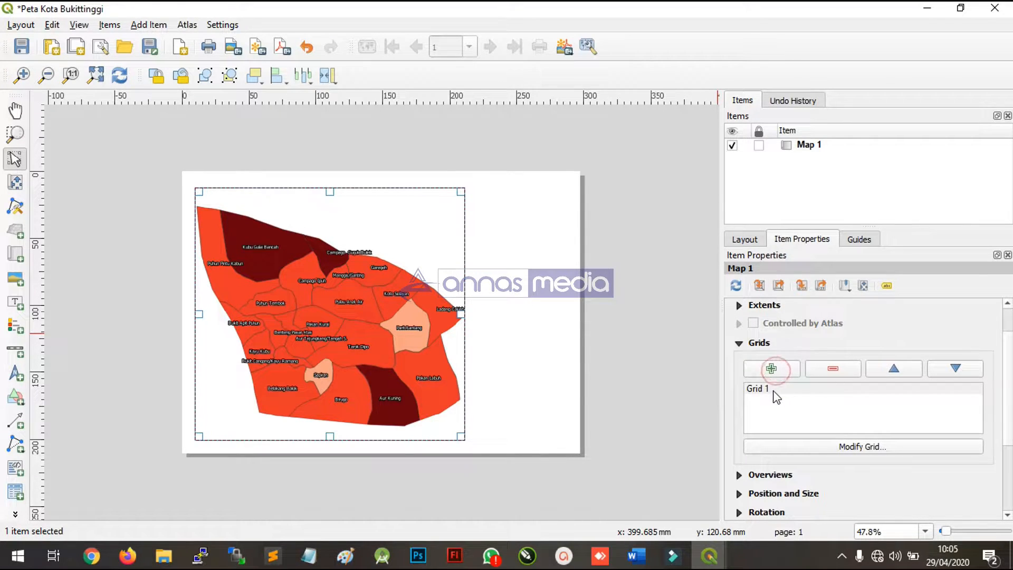
left_click(775, 391)
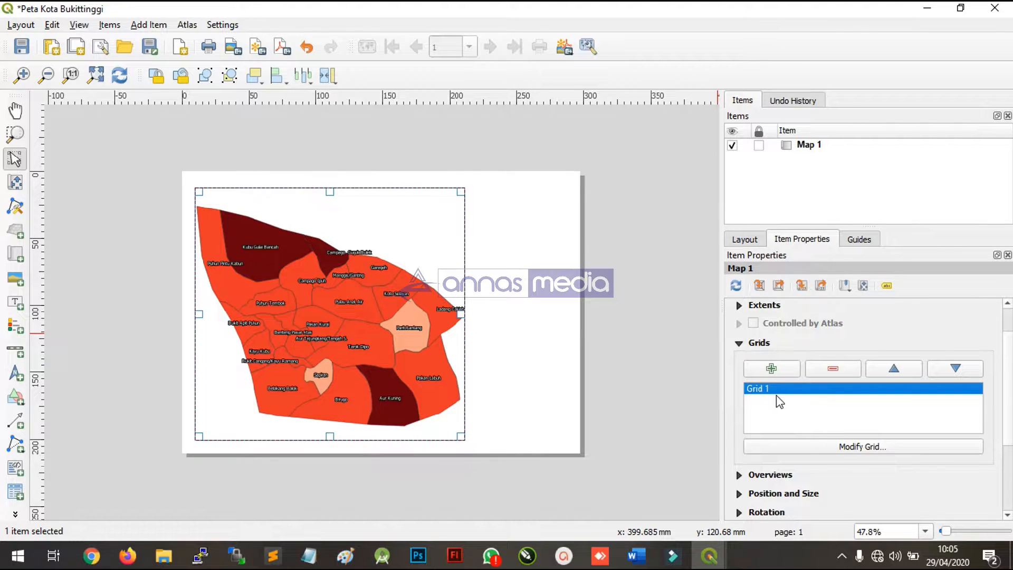
left_click(853, 450)
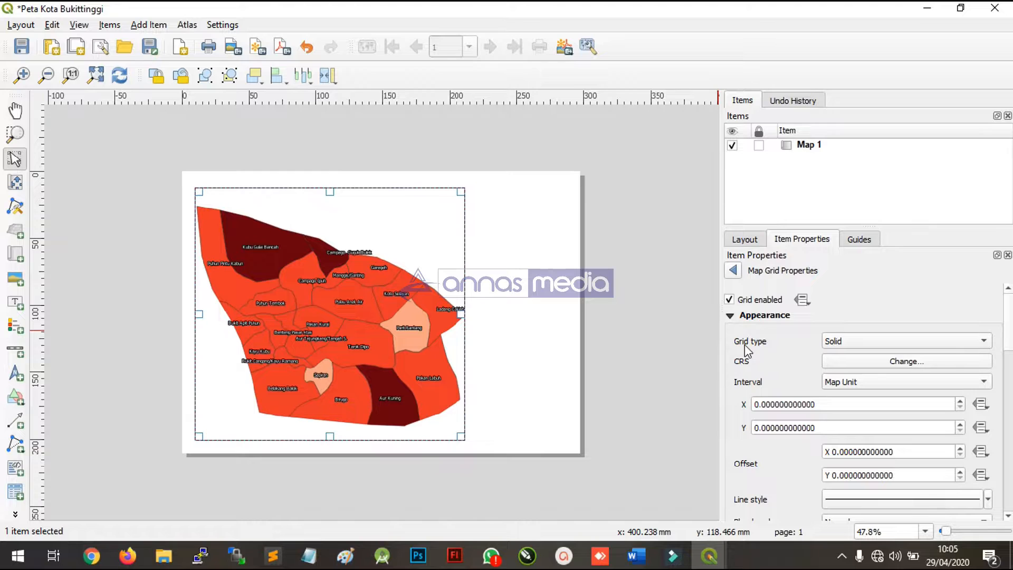
Step: Keep the grid type Solid and set the grid's CRS to WGS 84 / UTM zone 50S (EPSG:32750)
left_click(847, 342)
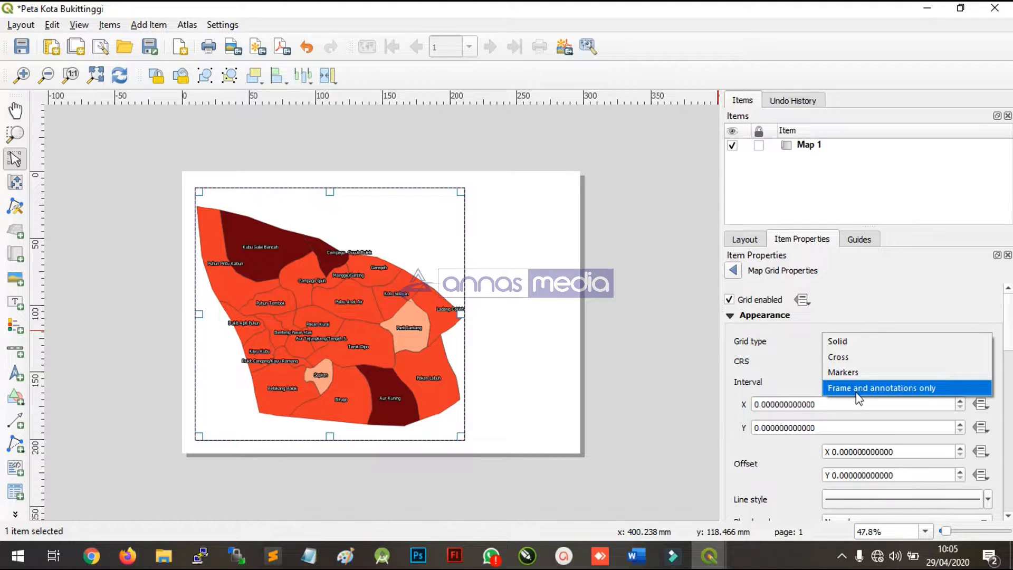
left_click(838, 343)
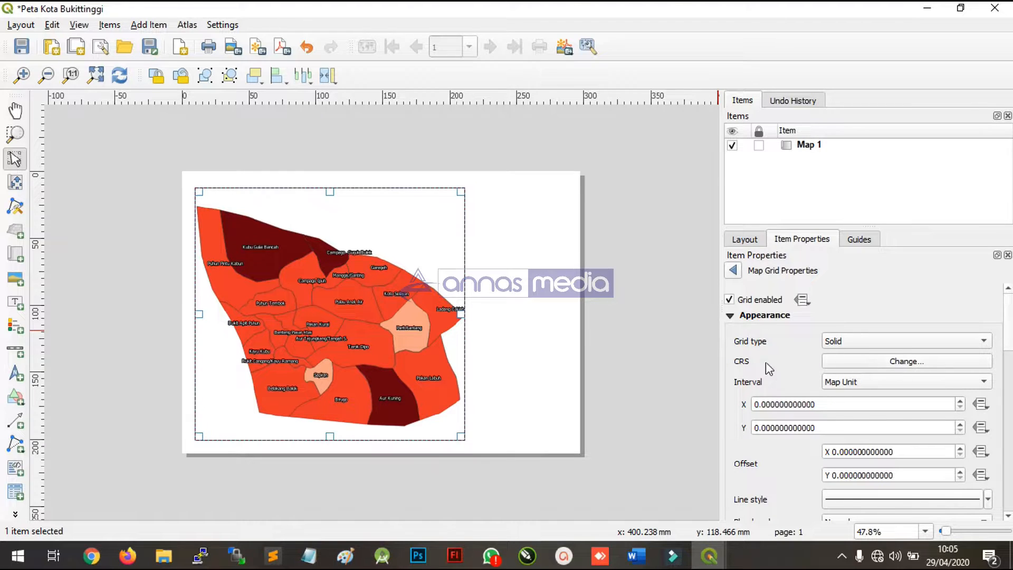
left_click(897, 363)
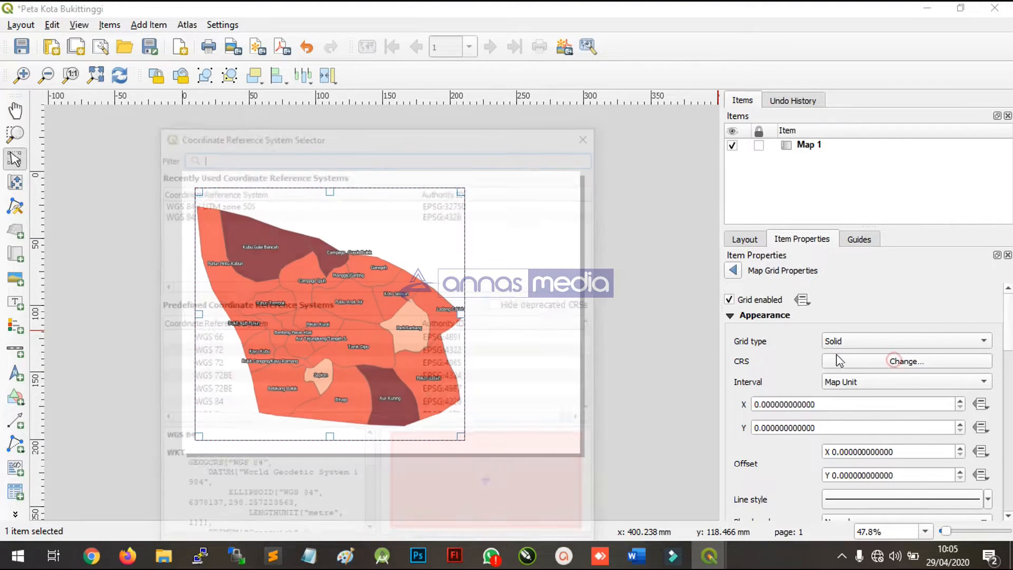
left_click_drag(359, 133, 521, 151)
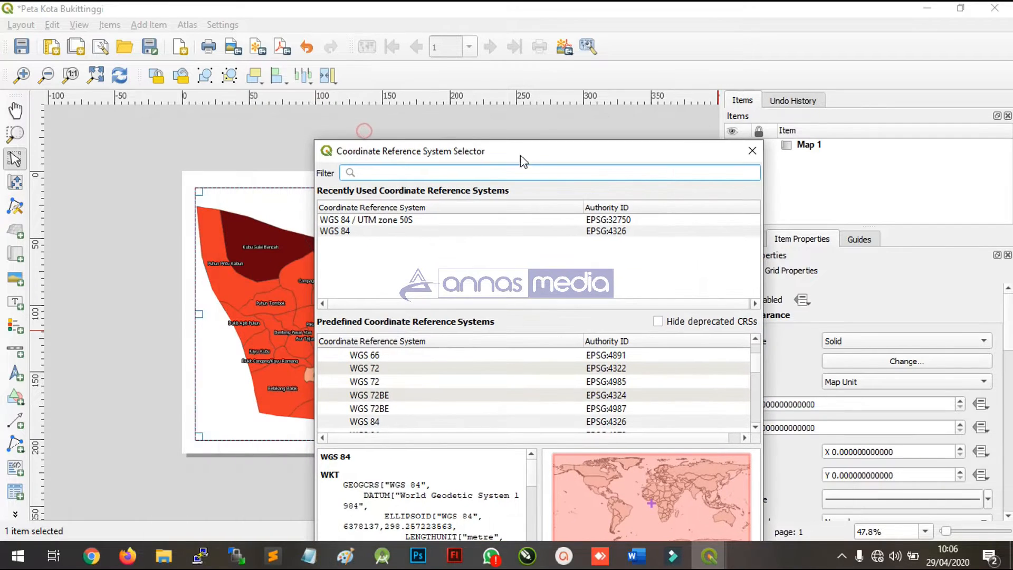
left_click(336, 220)
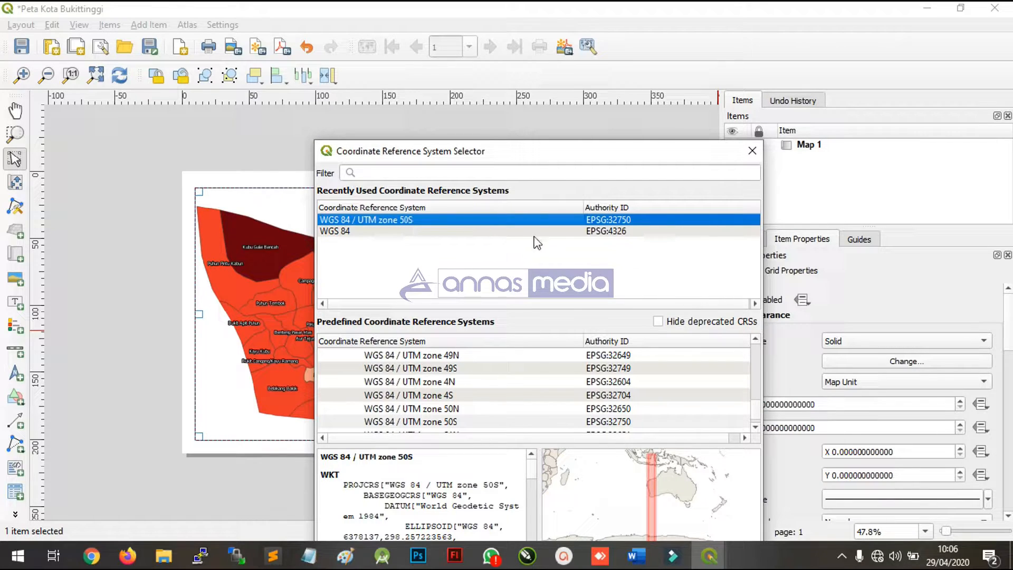
left_click(387, 171)
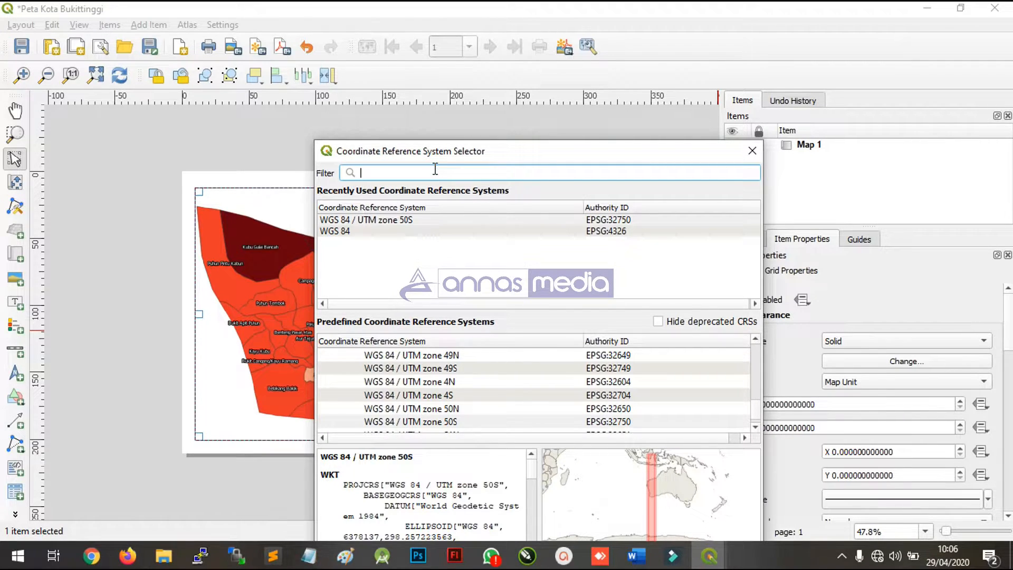
type("32750")
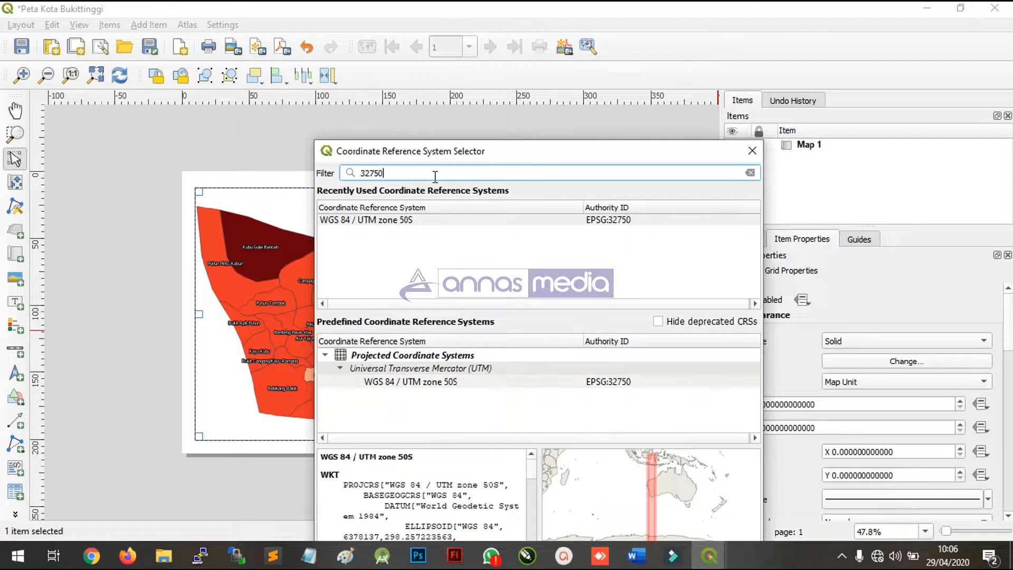
left_click(438, 385)
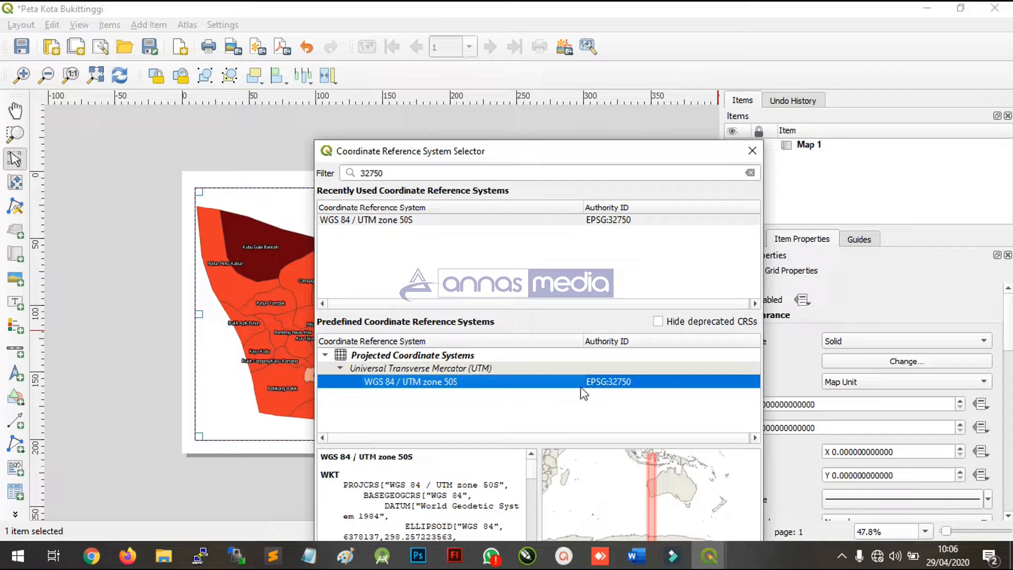
left_click(376, 385)
double_click(459, 382)
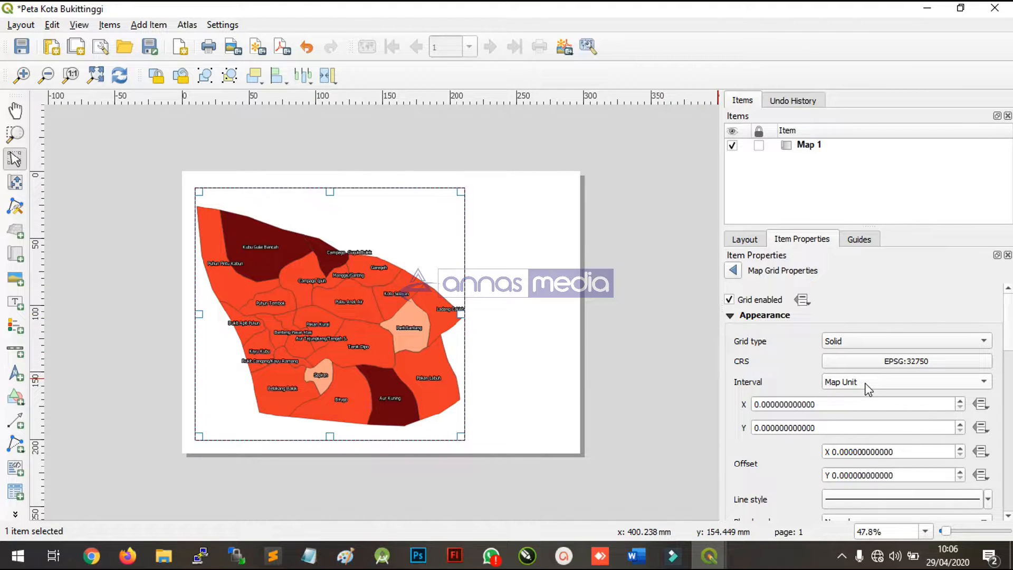
Step: Keep the grid interval in Map Unit and set its X interval to 2350
left_click(836, 383)
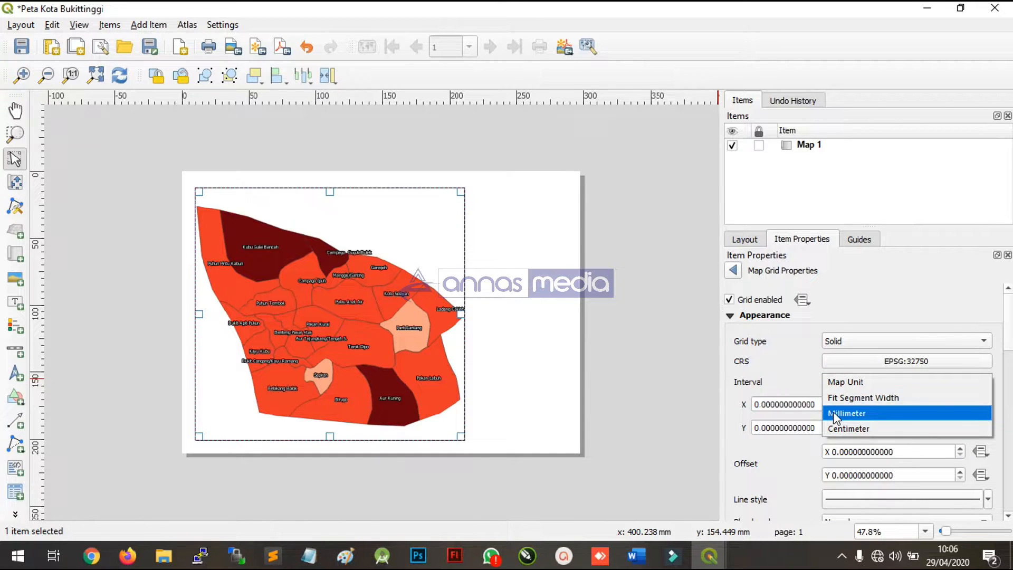
left_click(809, 388)
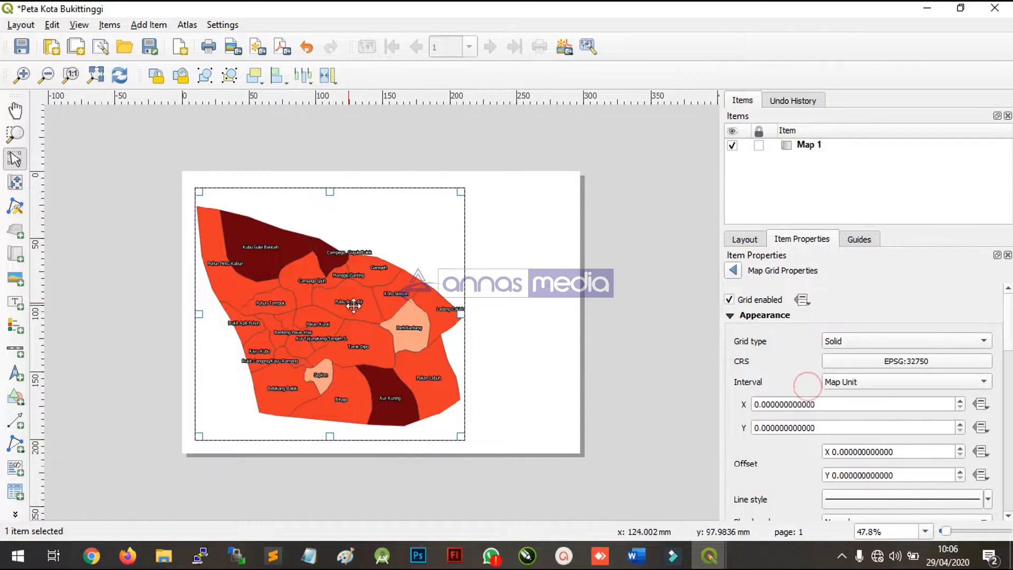
left_click(758, 407)
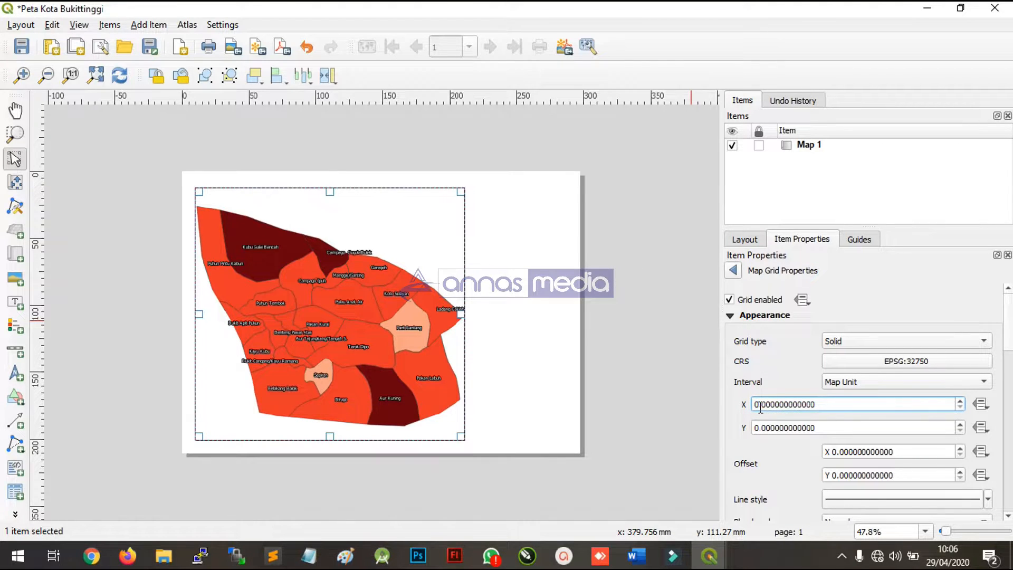
mouse_move(760, 408)
left_mouse_down()
mouse_move(792, 405)
mouse_move(757, 407)
left_mouse_up()
left_click(755, 406)
type("2")
type("2")
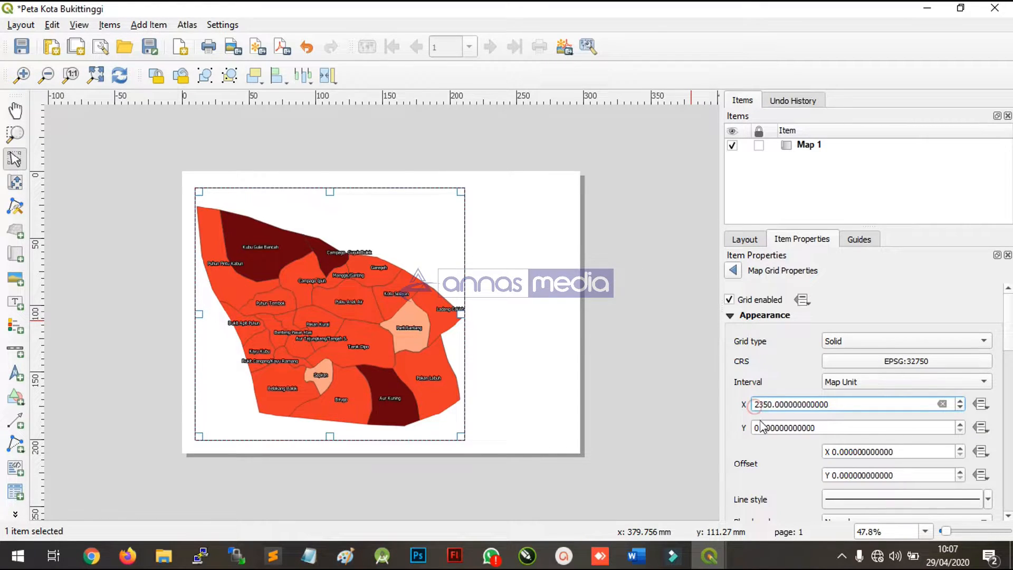
left_click(762, 431)
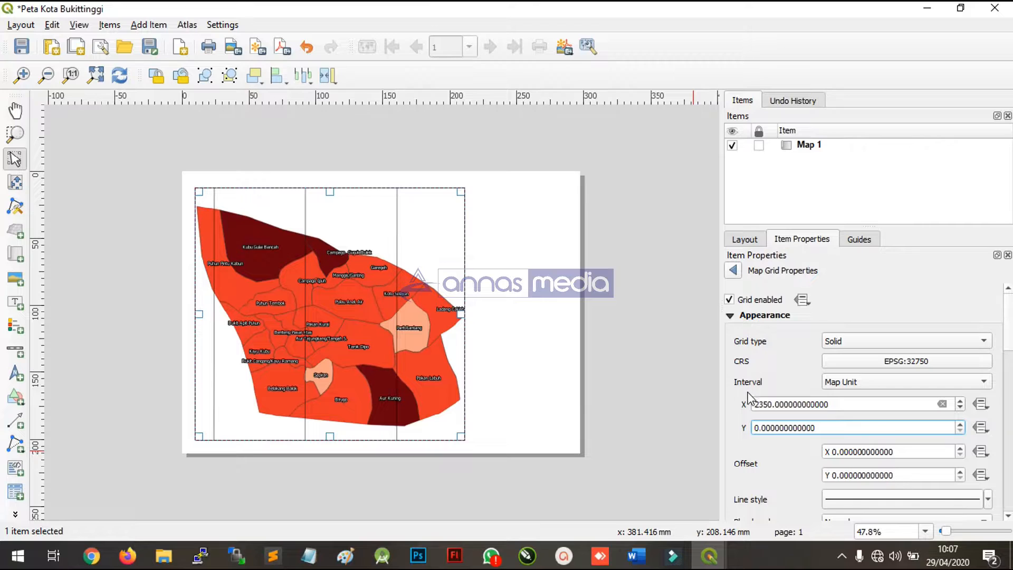
Step: Change the grid's X interval to 2250
left_click(765, 404)
key("BackSpace")
type("2")
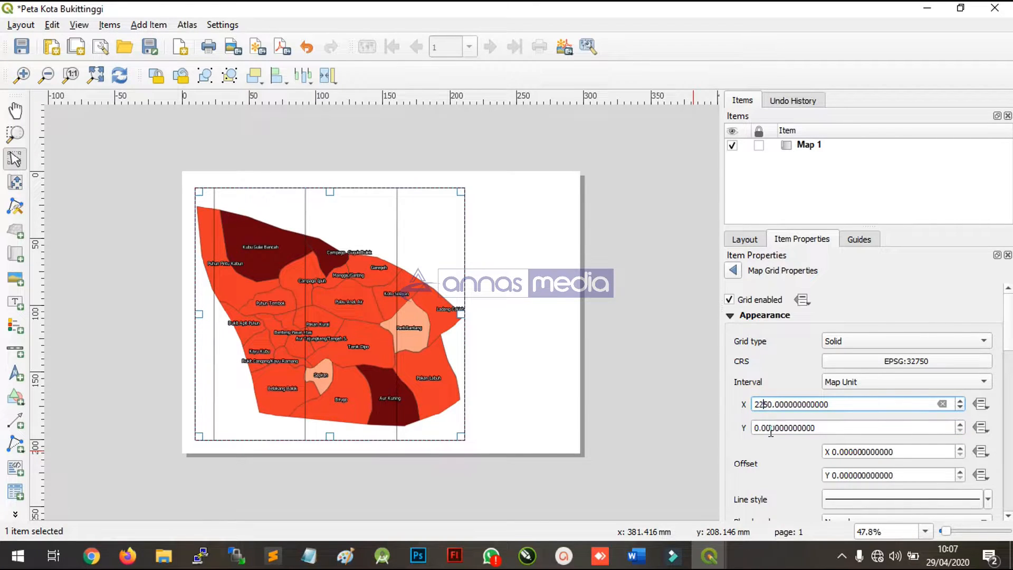
Step: Try an X interval of 2200 for the map grid
left_click(771, 429)
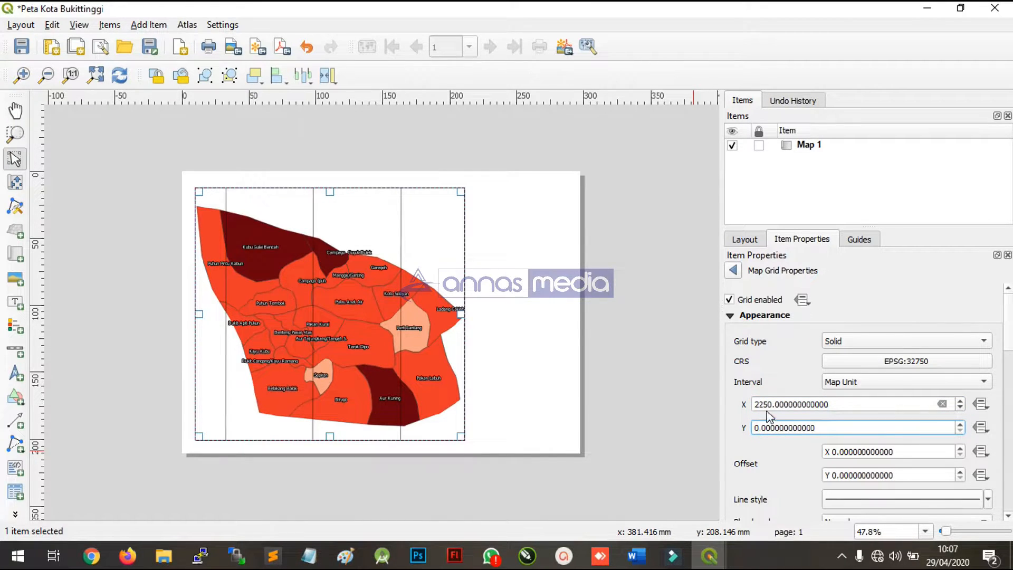
left_click(764, 404)
key("BackSpace")
type("0")
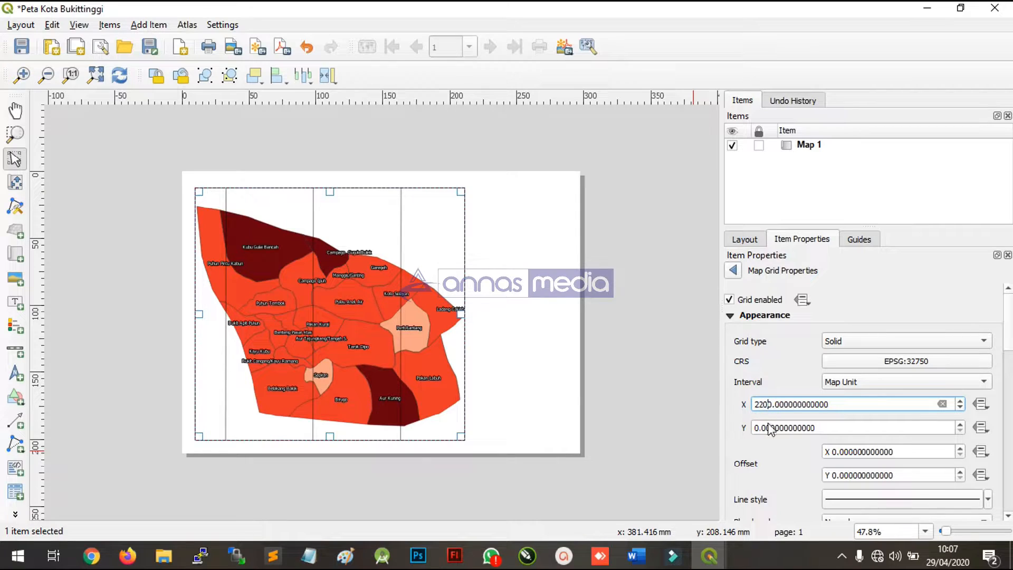
left_click(769, 428)
Step: Try an X interval of 2340 for the map grid
left_click_drag(760, 404, 764, 404)
type("34")
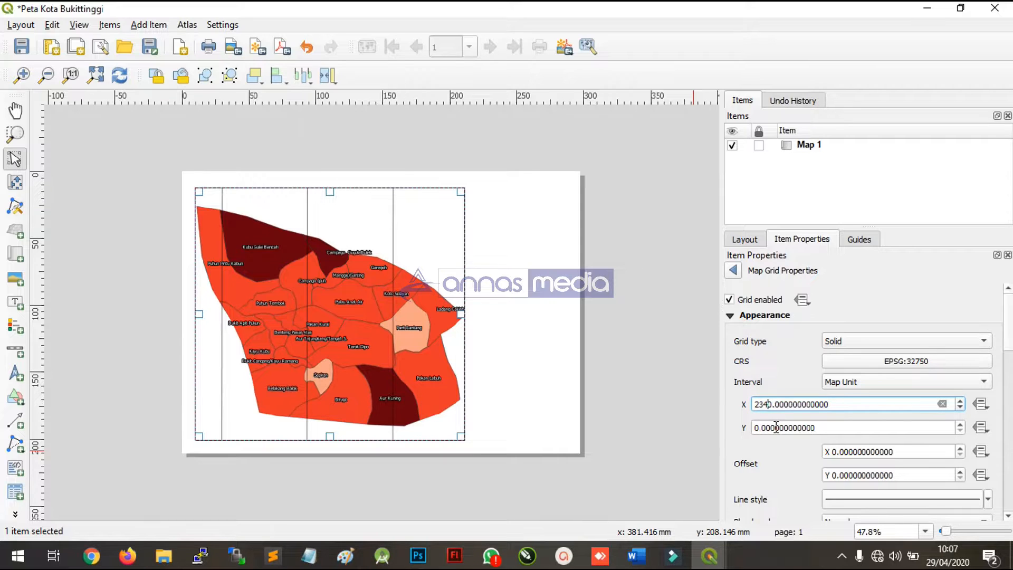
left_click(776, 427)
Step: Reduce the grid's X interval in stages to 2300 to test the vertical line spacing
left_click(770, 405)
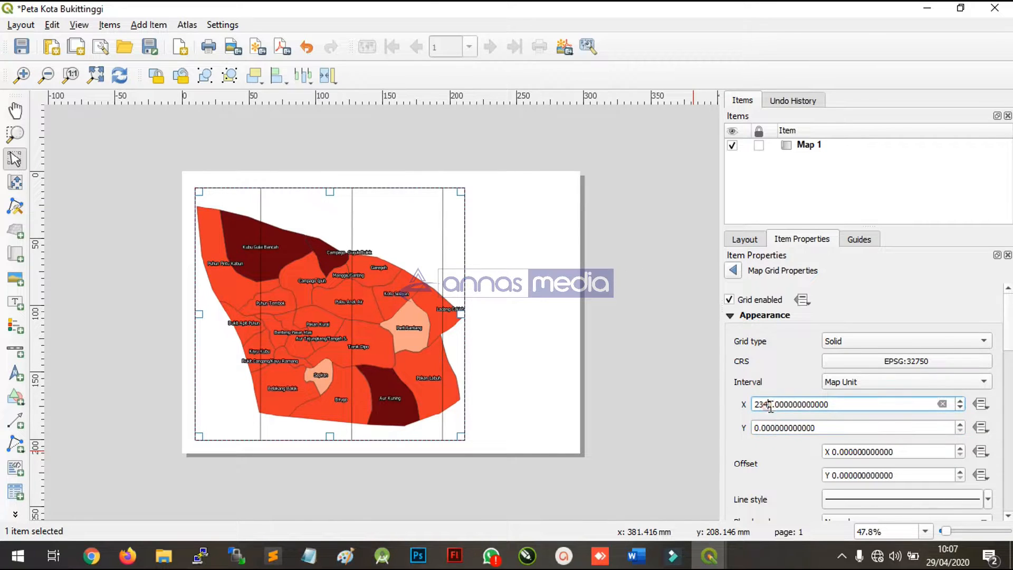
key("BackSpace")
type("0")
left_click(763, 428)
left_click(767, 405)
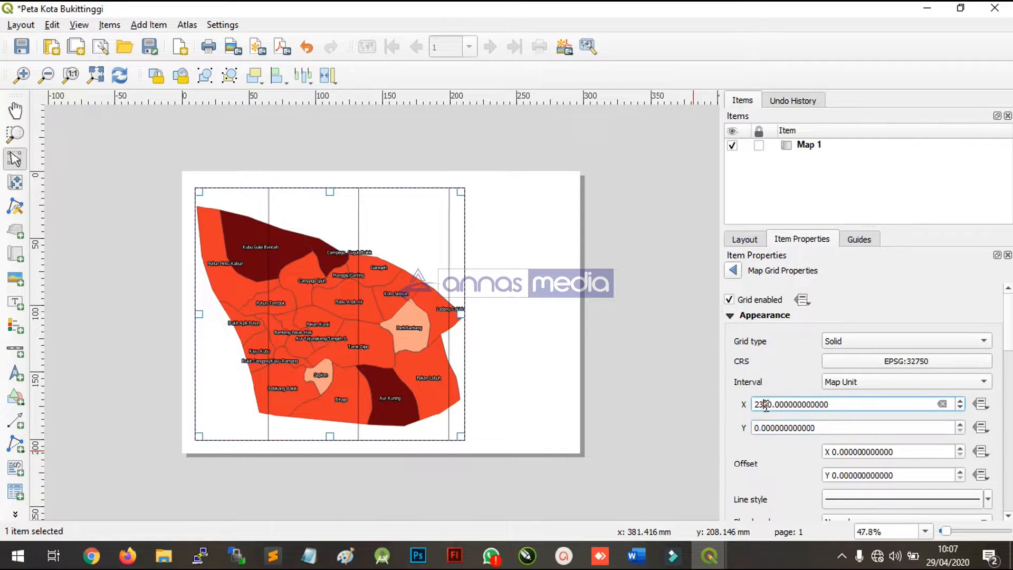
left_click_drag(763, 406, 769, 406)
type("0")
left_click(767, 429)
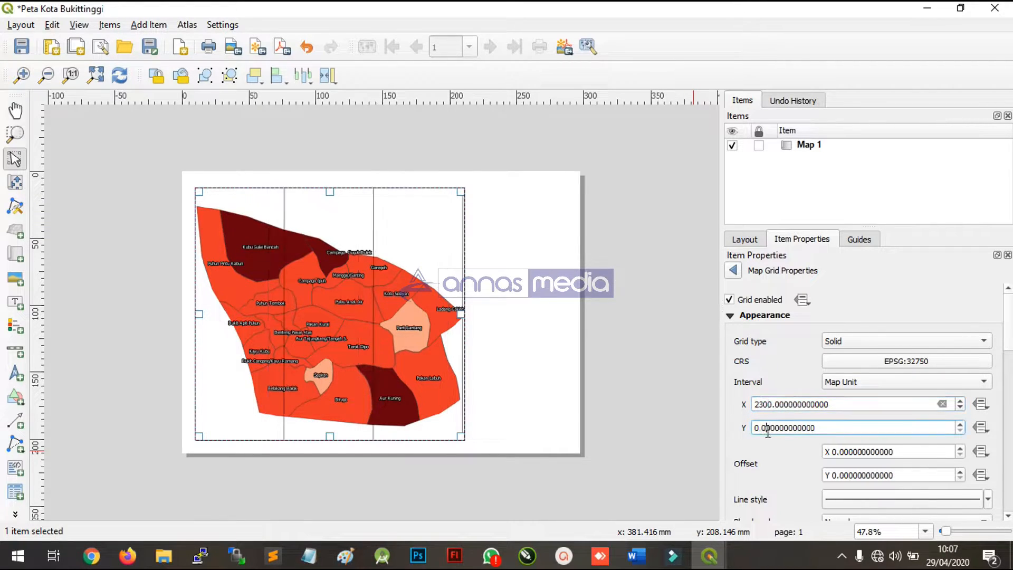
Step: Replace the grid's X interval with 2200
left_click(762, 404)
left_click_drag(762, 404, 768, 403)
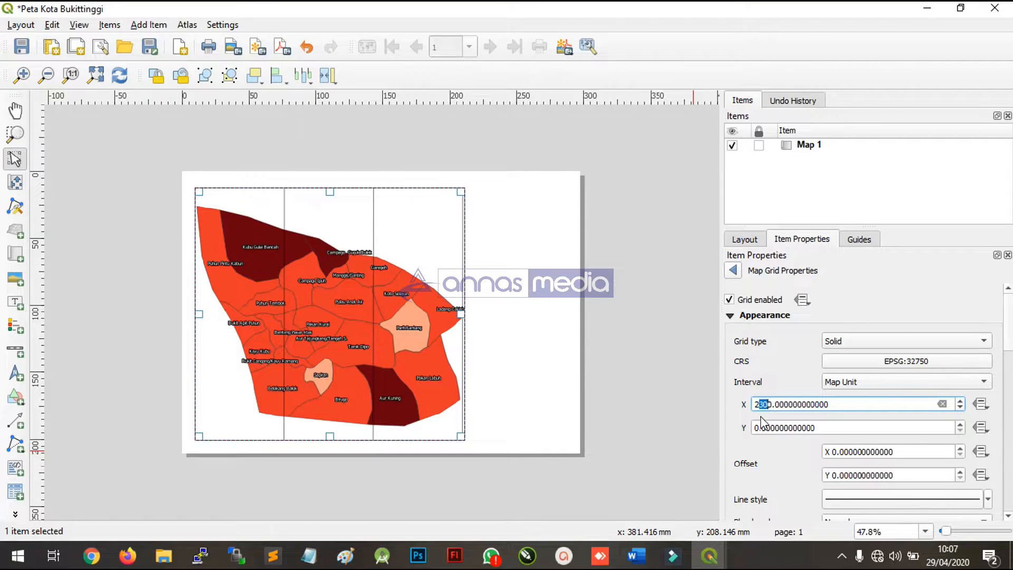
type("229")
key("Delete")
left_click_drag(769, 405, 770, 405)
type("00")
left_click(769, 426)
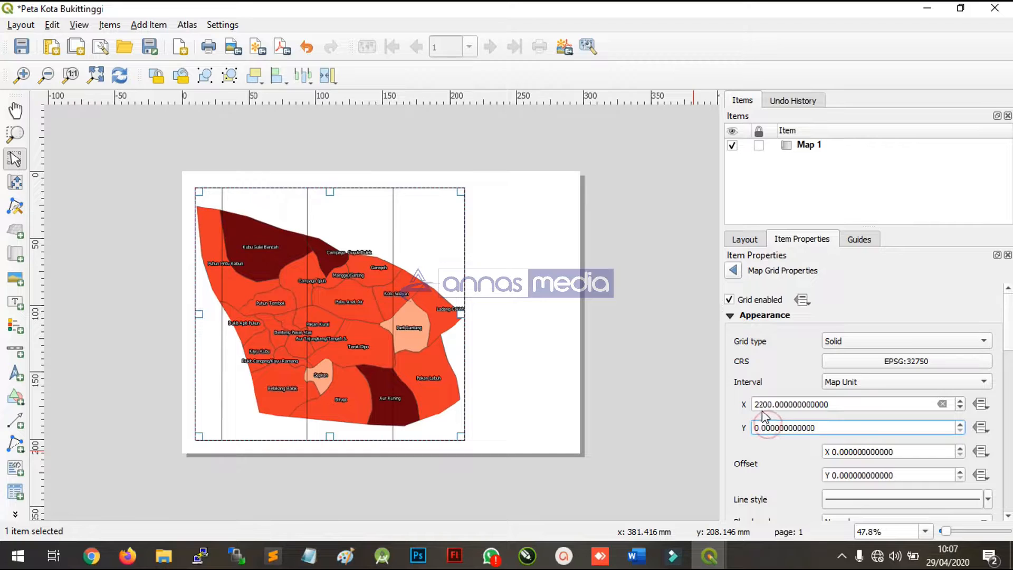
Step: Adjust the grid's X interval again, ending on a trial value of 2230
left_click_drag(763, 402, 771, 400)
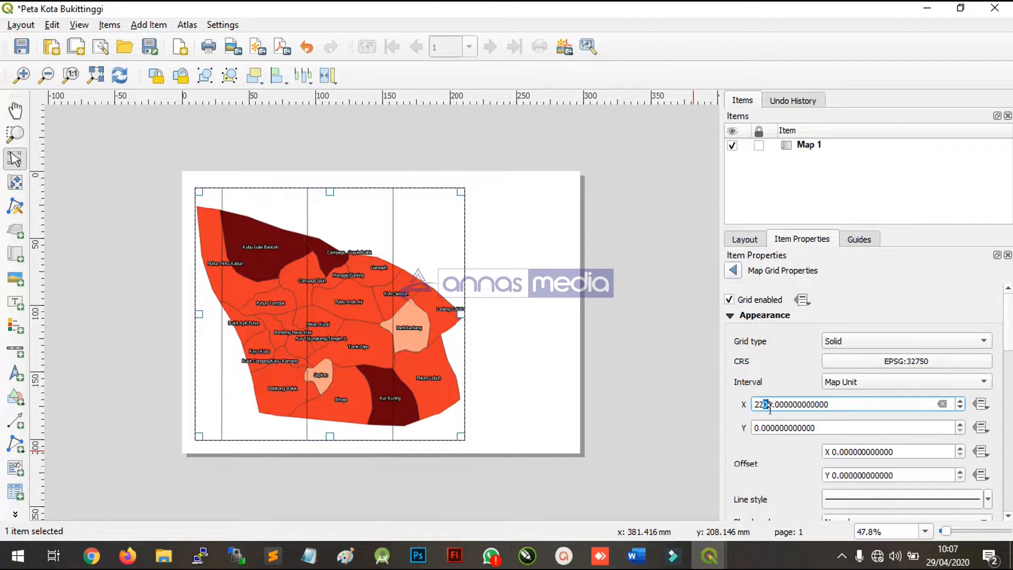
type("5")
left_click(769, 425)
left_click(767, 404)
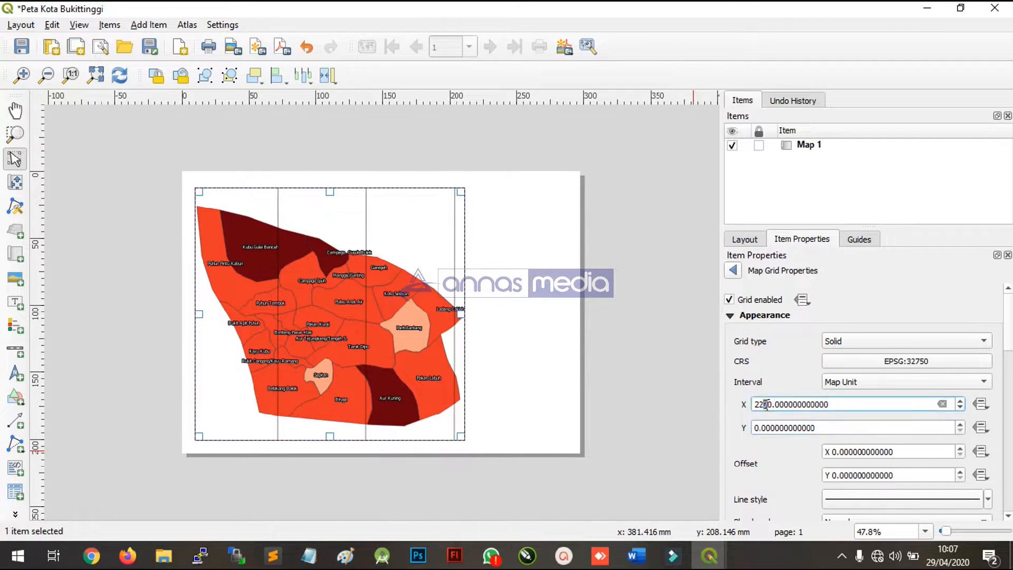
key("Delete")
type("3")
left_click(770, 427)
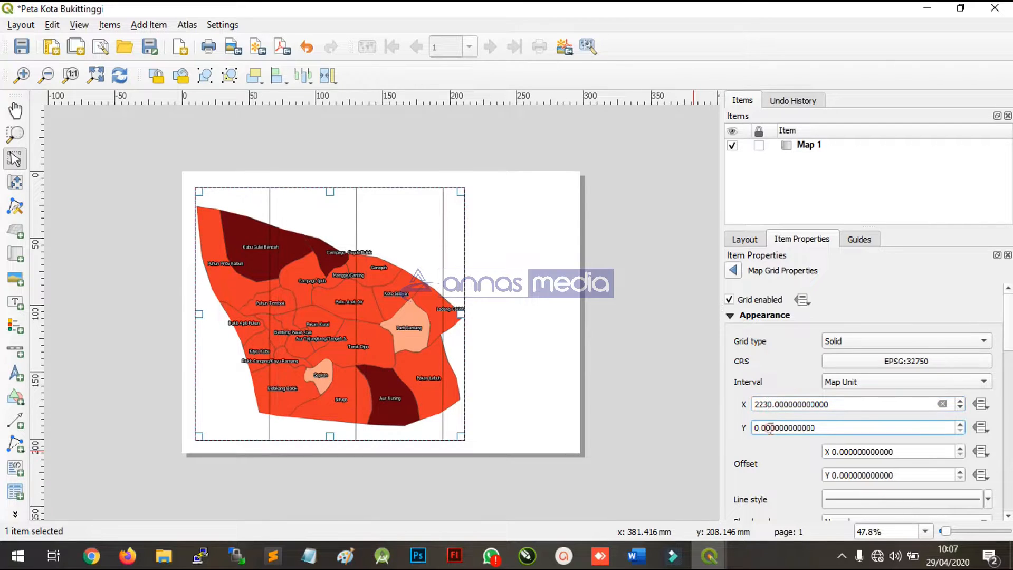
Step: Set both the X interval and the Y interval of the map grid to 2250
left_click_drag(763, 404, 767, 404)
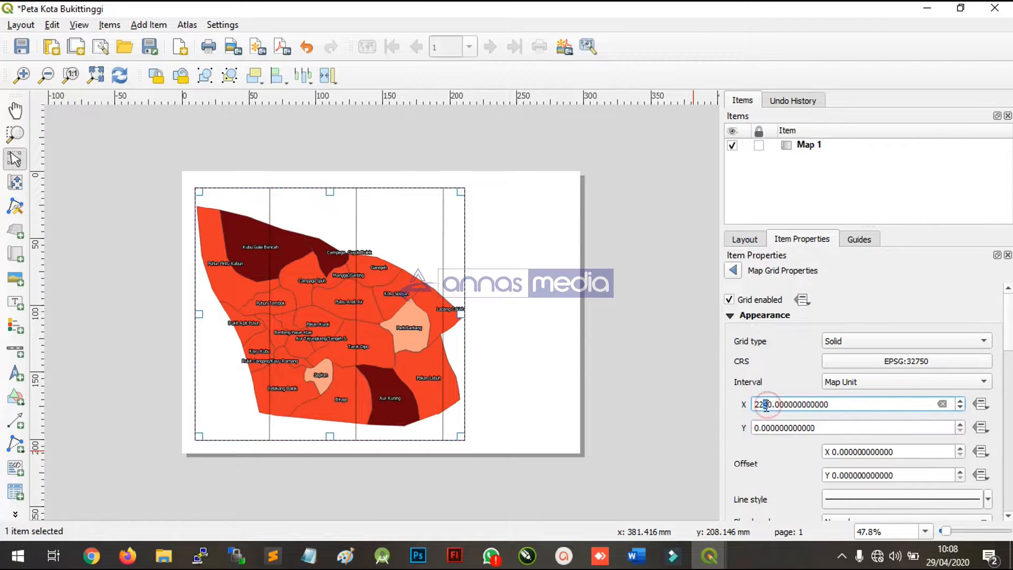
type("5")
left_click(771, 429)
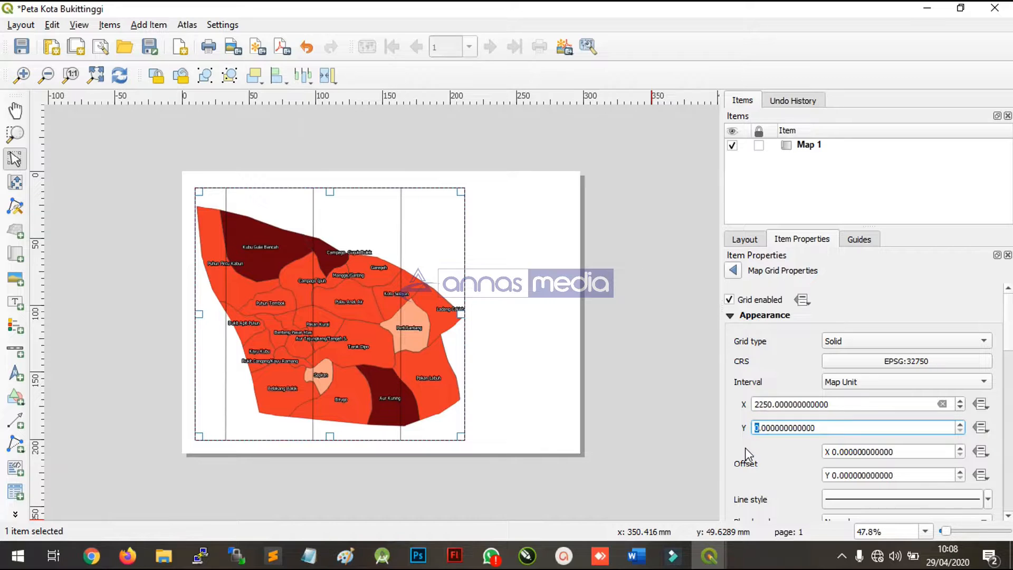
type("2250")
left_click(776, 404)
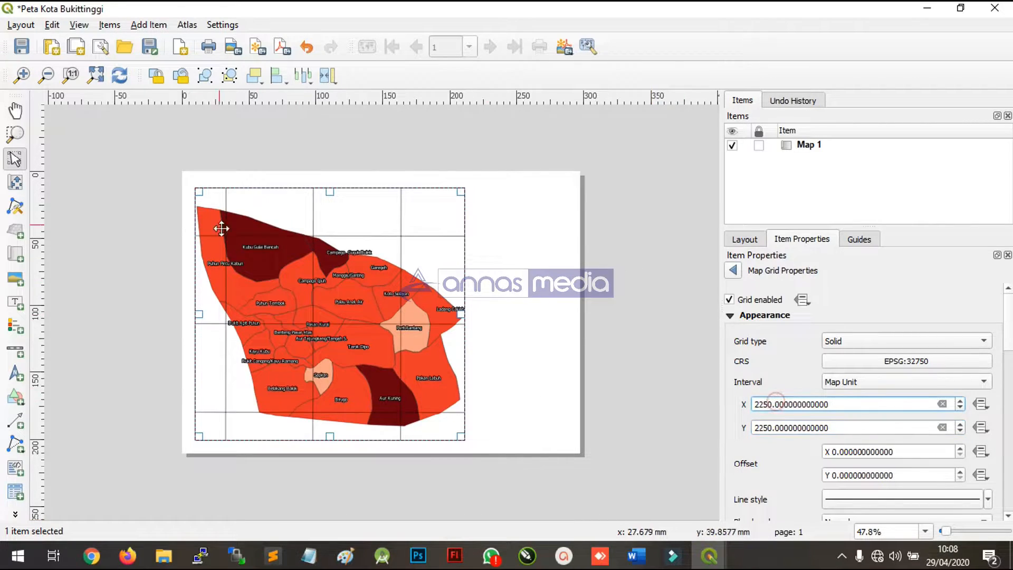
Step: Deselect the map to view its grid, reselect it and reopen the properties of Grid 1
left_click(553, 336)
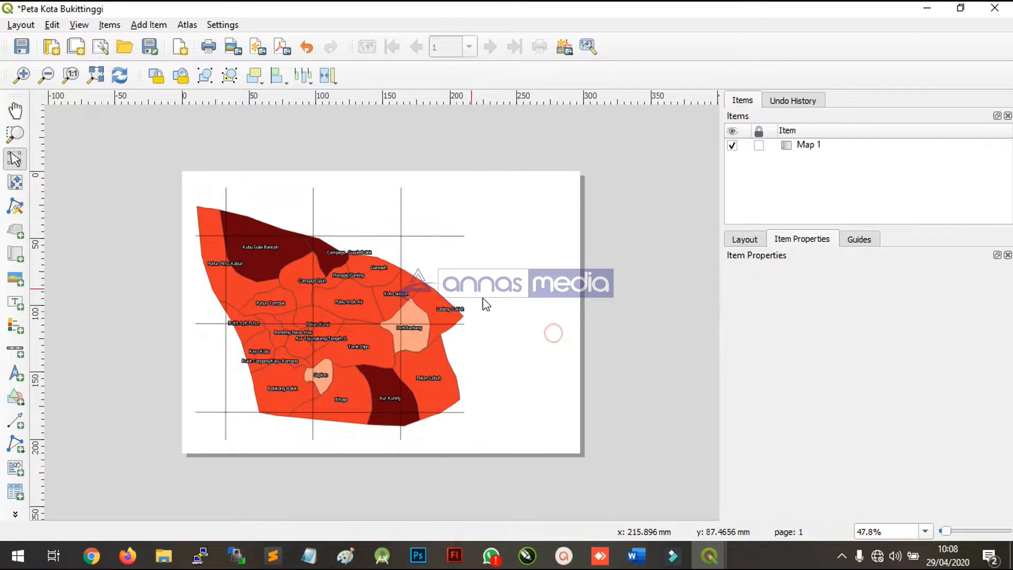
left_click(319, 214)
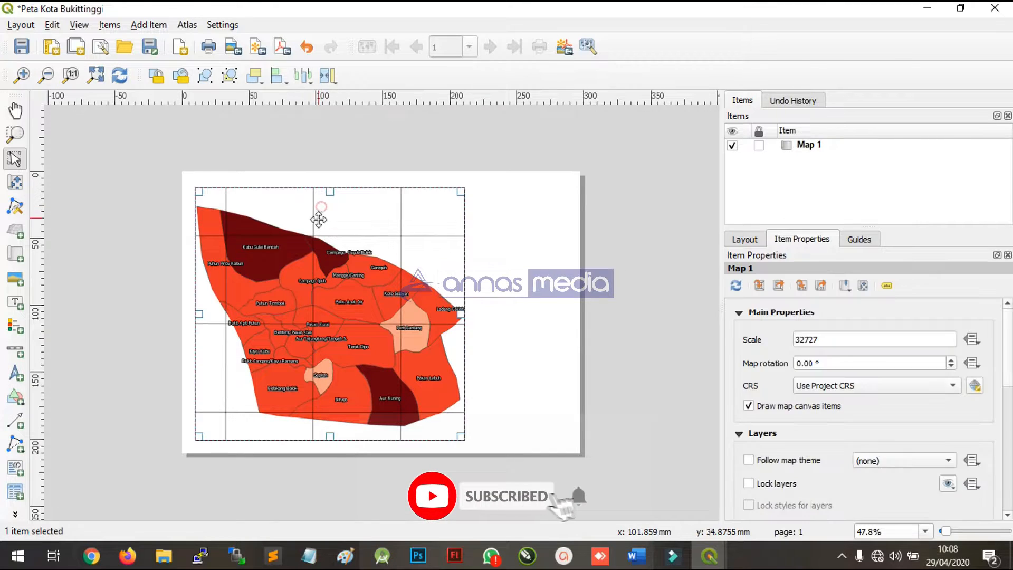
left_click(739, 312)
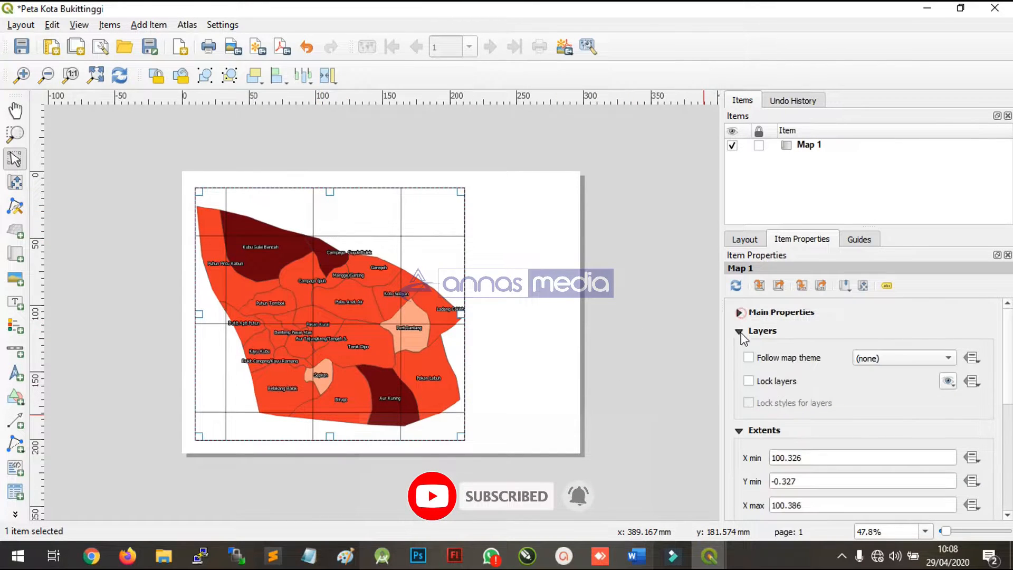
left_click(739, 331)
left_click(740, 353)
left_click(739, 387)
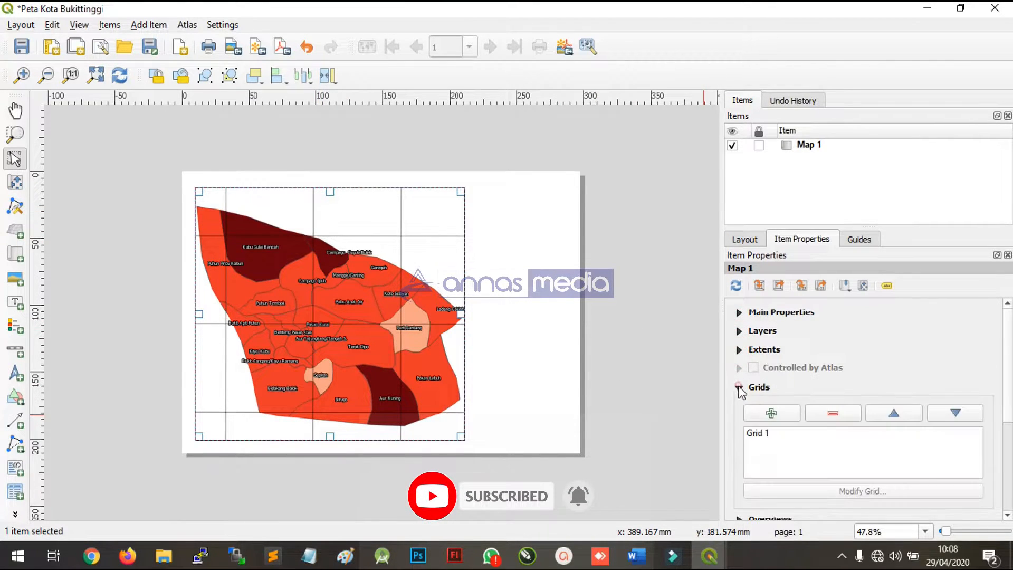
left_click(781, 434)
left_click(862, 491)
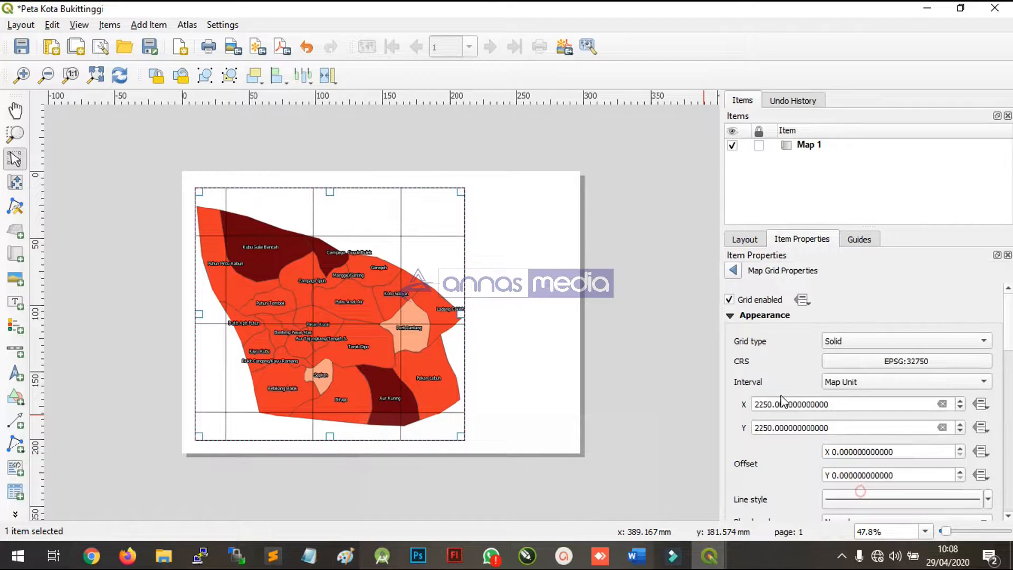
Step: Configure the symbol of the grid's line style with a width of 0.2 mm and deselect the map
scroll(826, 385, "down", 2)
scroll(828, 389, "up", 2)
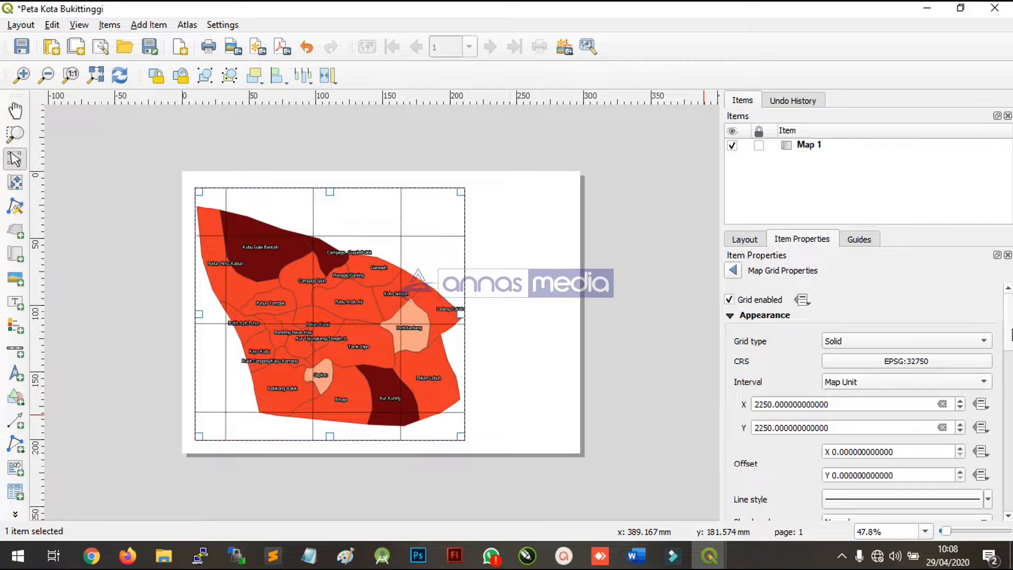
left_click_drag(1008, 327, 1012, 361)
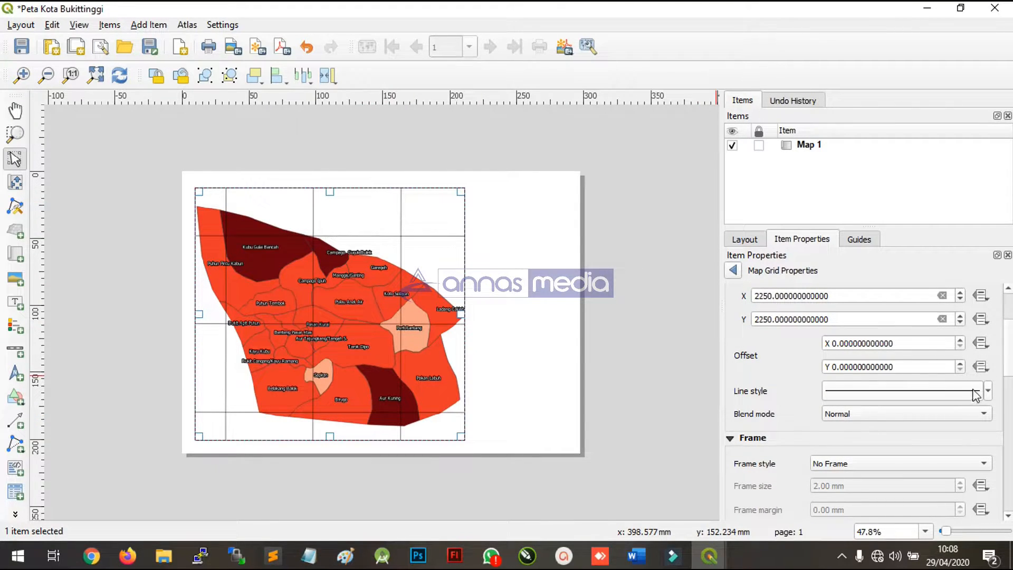
left_click(988, 390)
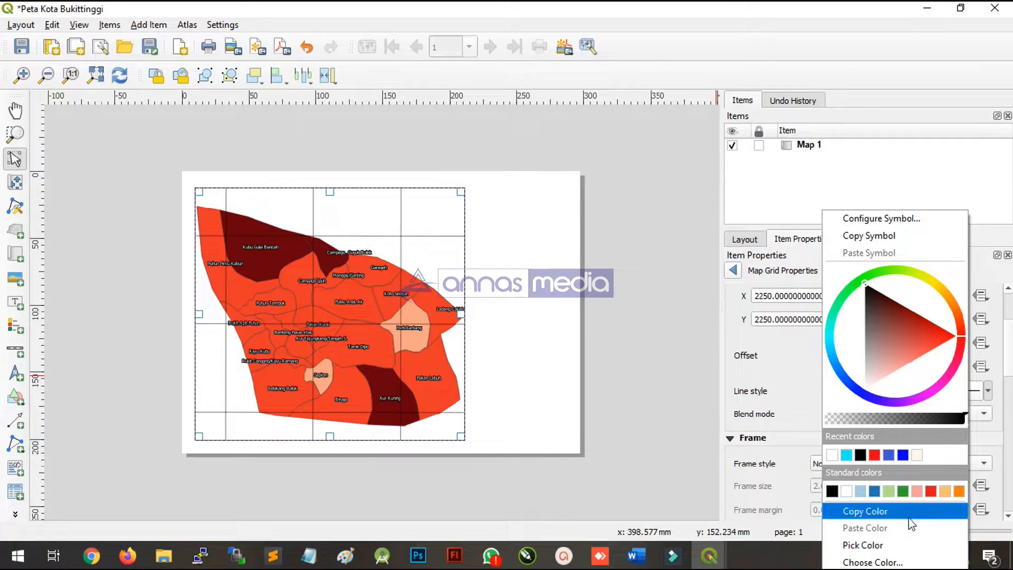
left_click(879, 224)
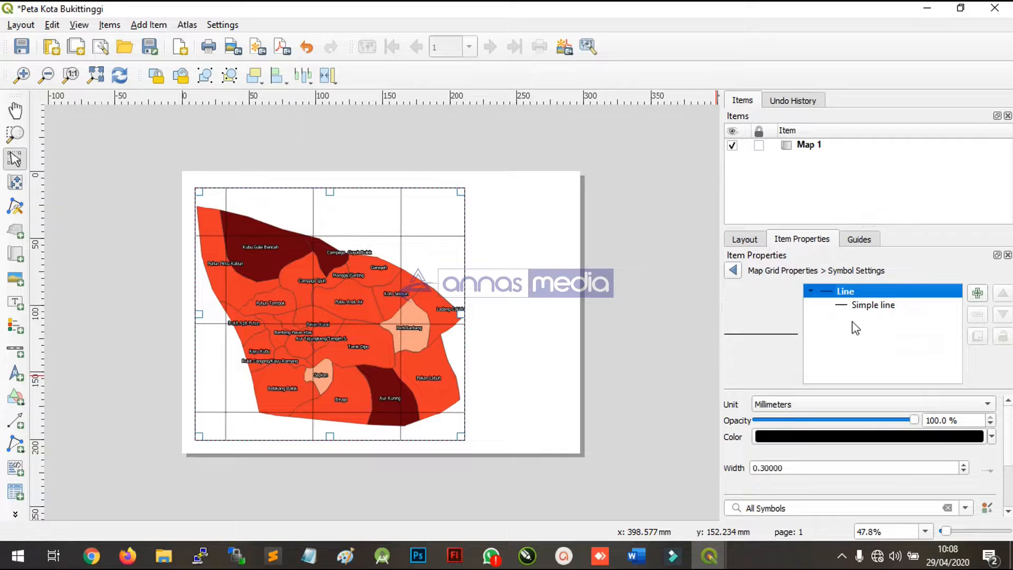
left_click(875, 307)
left_click(873, 291)
left_click(764, 468)
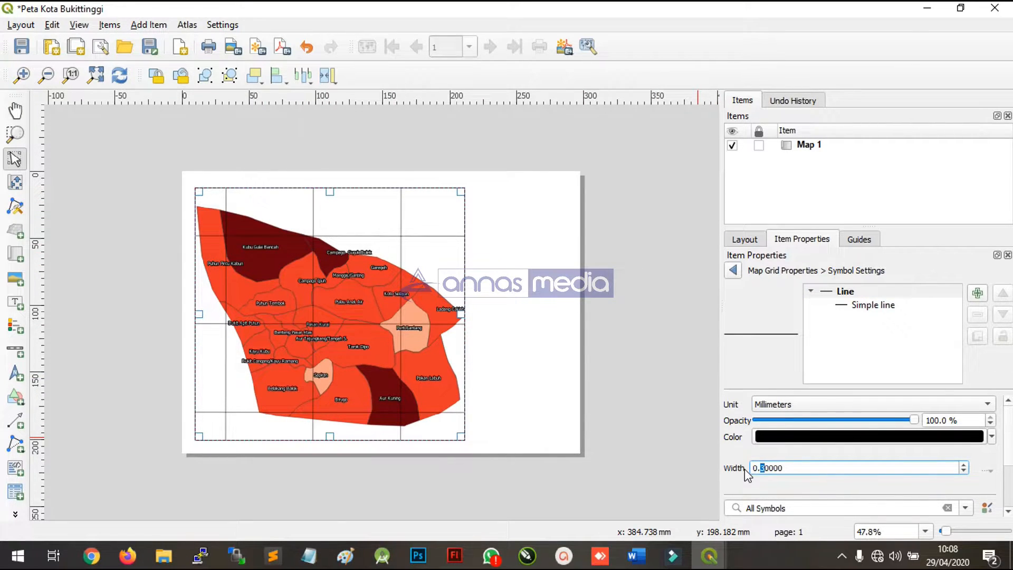
type("2")
left_click(632, 413)
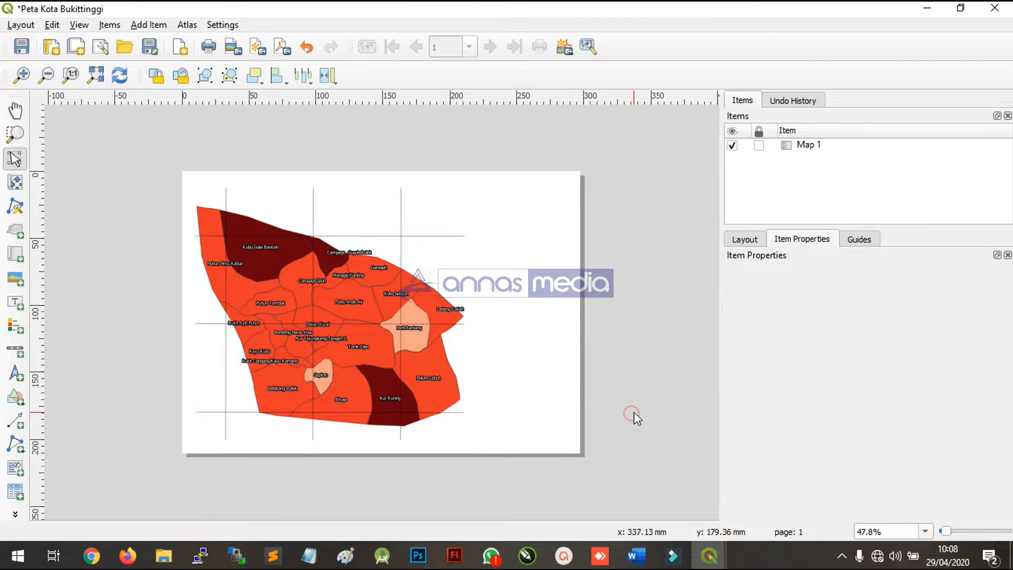
Step: Select the map item again and open Grid 1 for modification
left_click(404, 231)
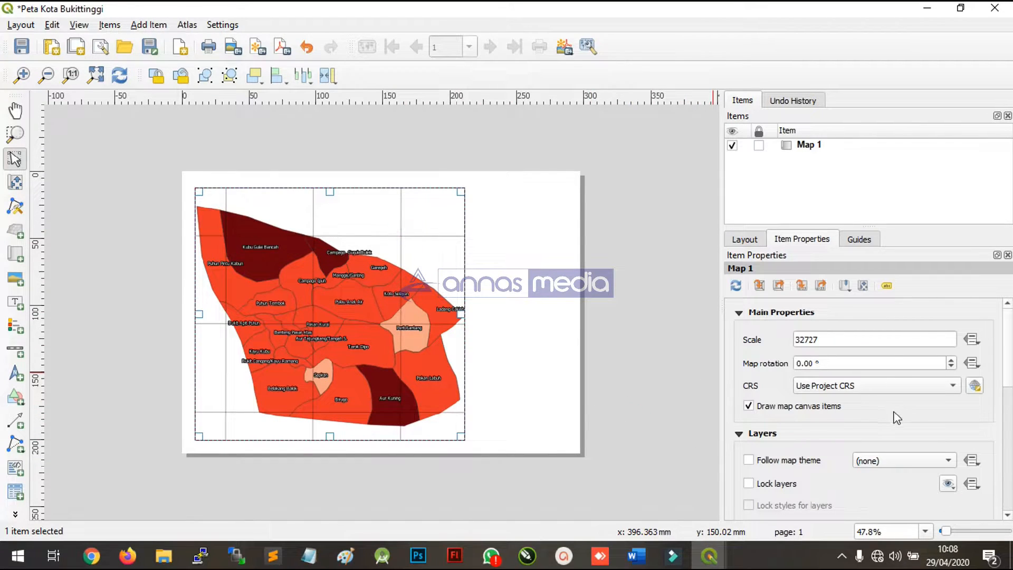
left_click(739, 312)
left_click(738, 331)
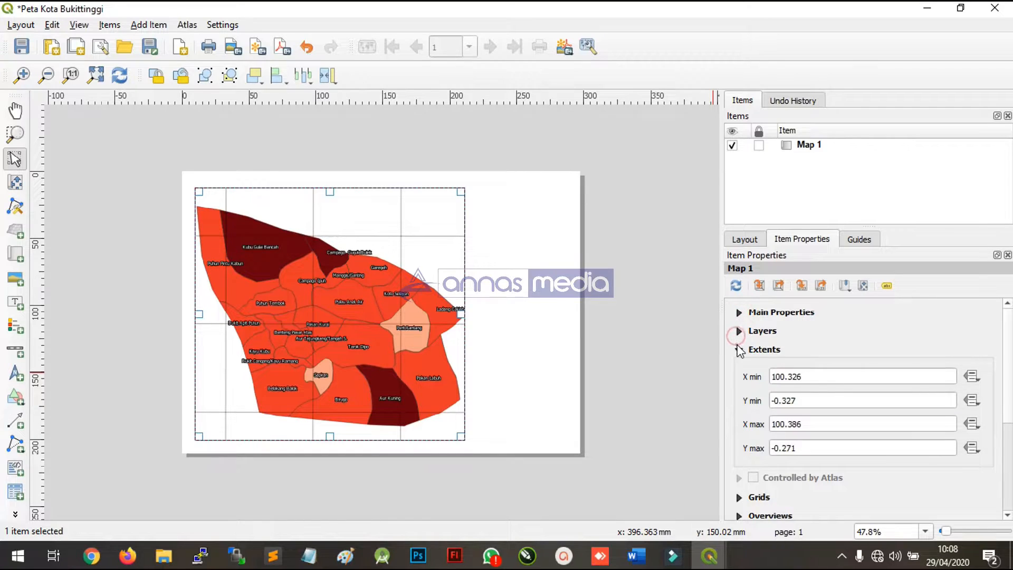
left_click(739, 350)
left_click(739, 387)
left_click(781, 432)
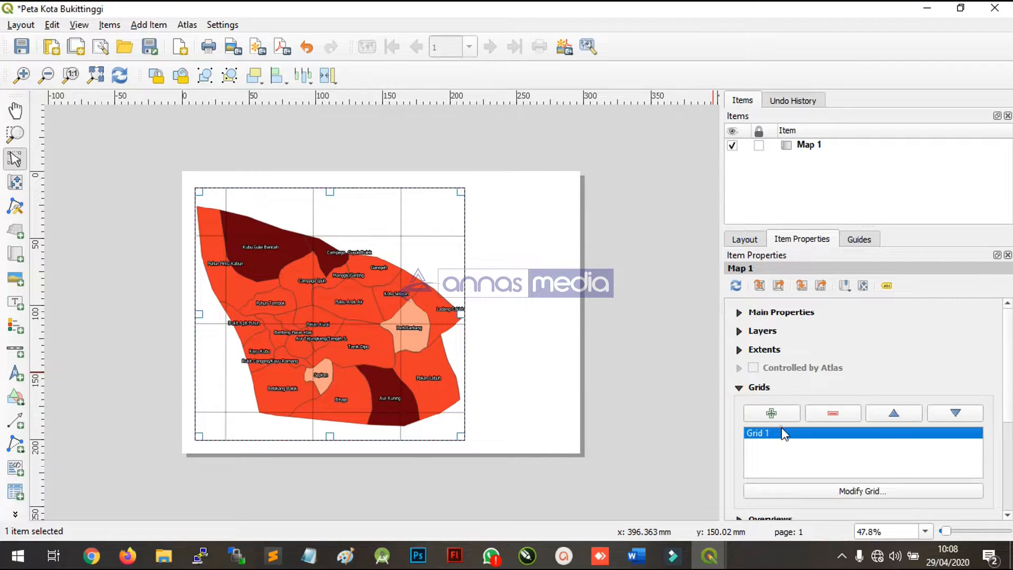
left_click(871, 490)
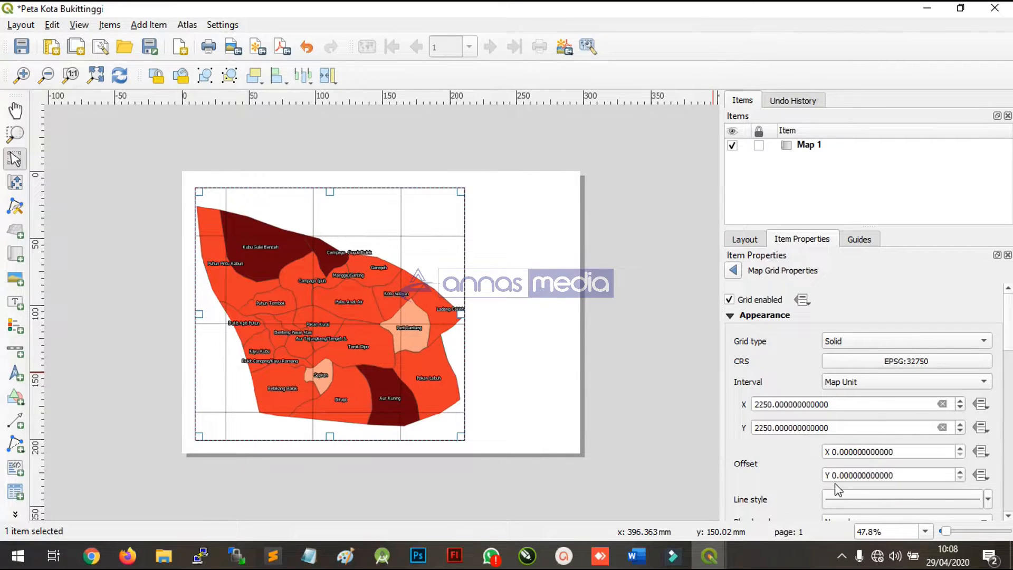
Step: Configure the grid's line symbol with a width of 0.1 mm
left_click(987, 497)
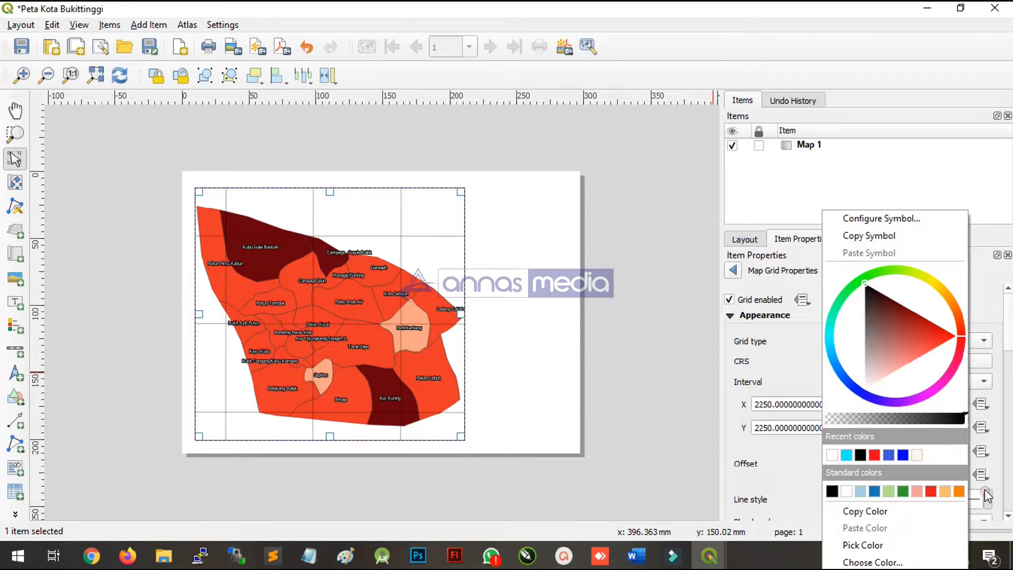
left_click(880, 218)
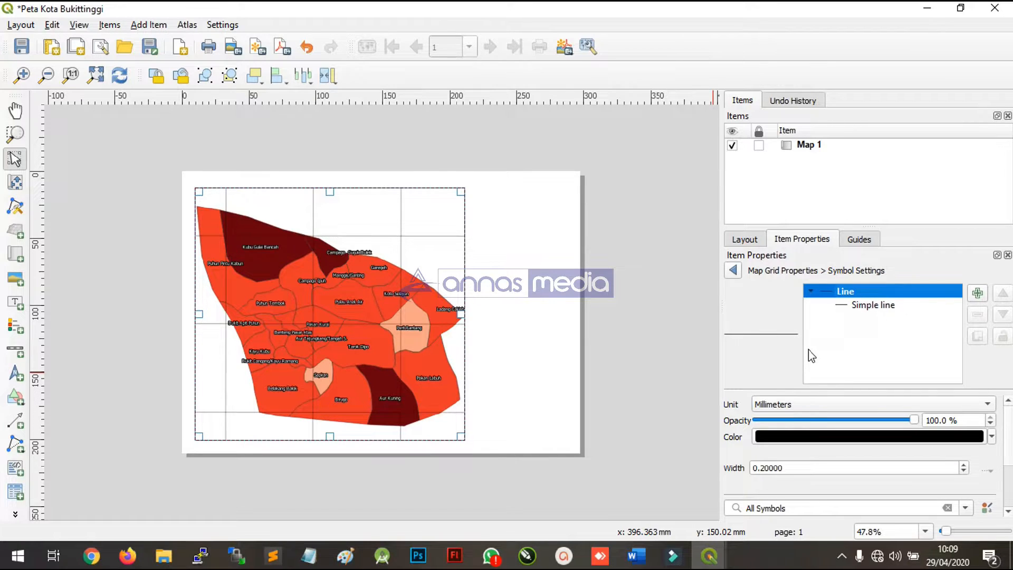
left_click(765, 469)
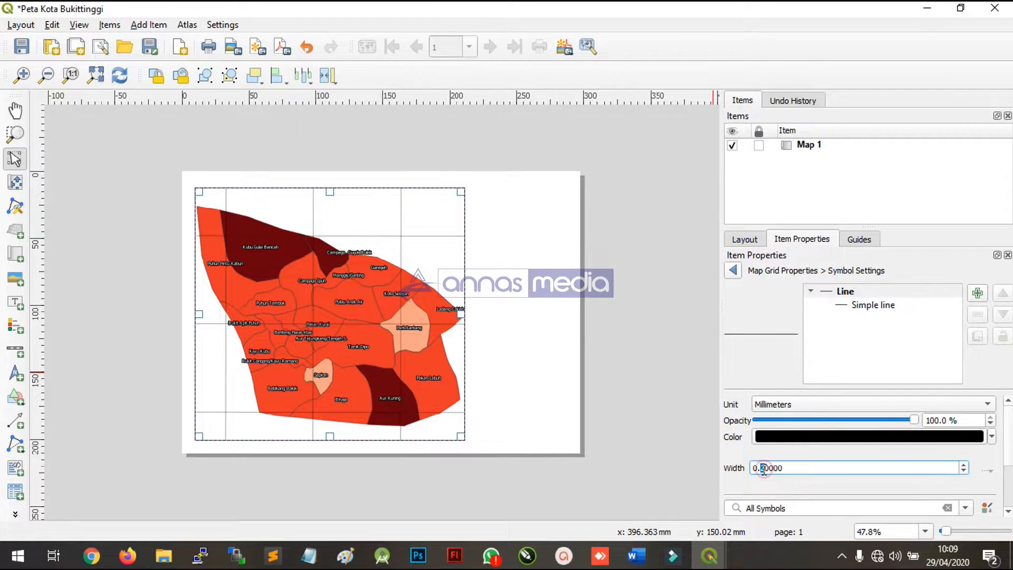
type("1")
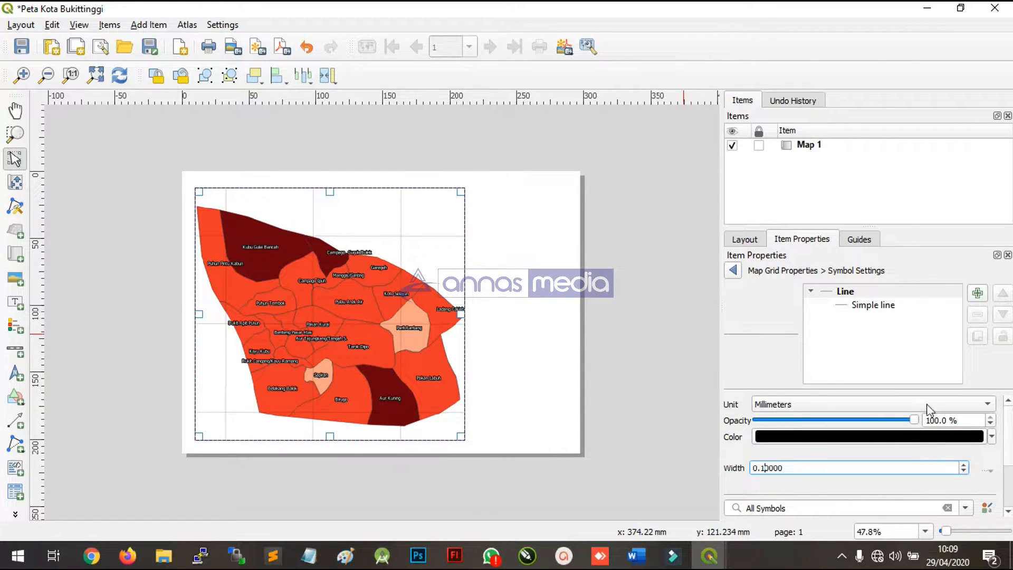
Step: Set the grid line symbol's colour to orange and return to the grid properties
left_click(989, 436)
mouse_move(826, 362)
left_mouse_down()
mouse_move(815, 350)
mouse_move(876, 341)
mouse_move(890, 309)
mouse_move(880, 287)
mouse_move(869, 320)
left_mouse_up()
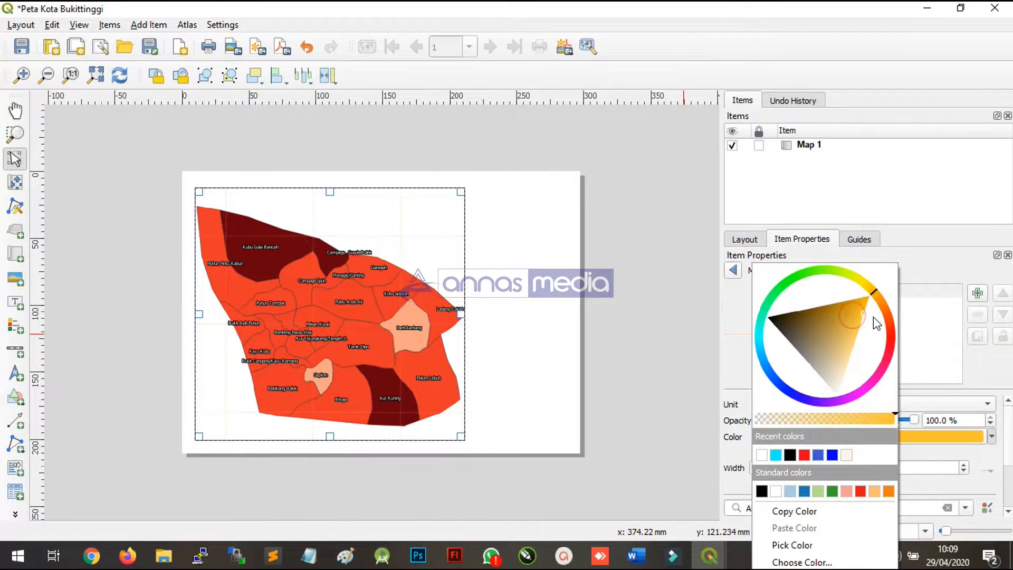
left_click(892, 332)
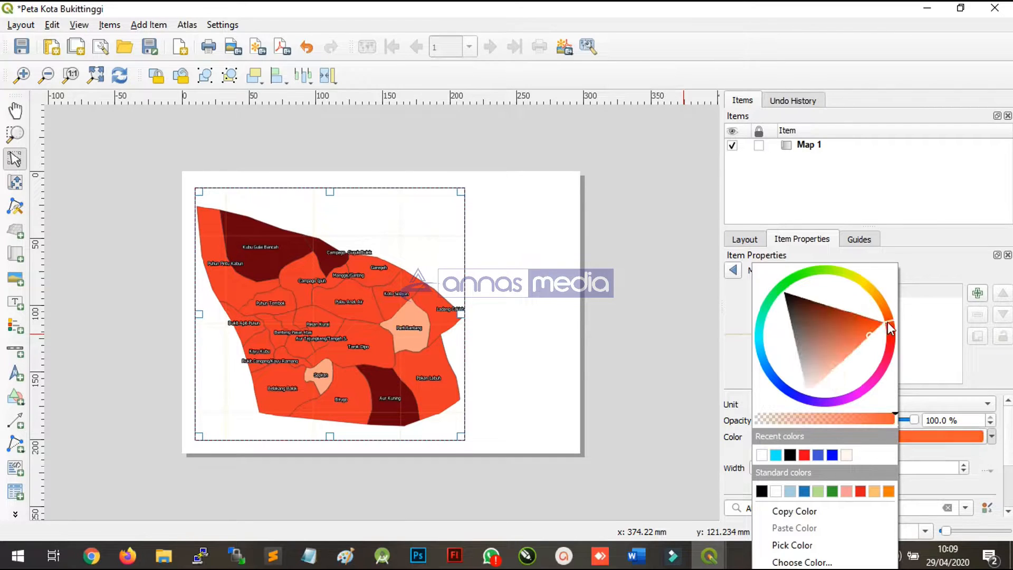
left_click_drag(893, 330, 893, 309)
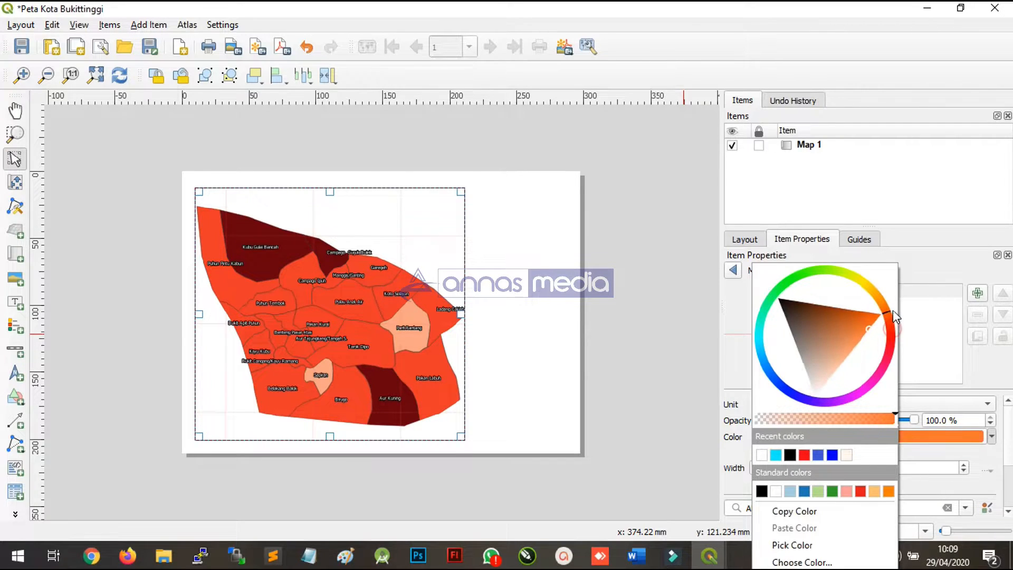
left_click(734, 312)
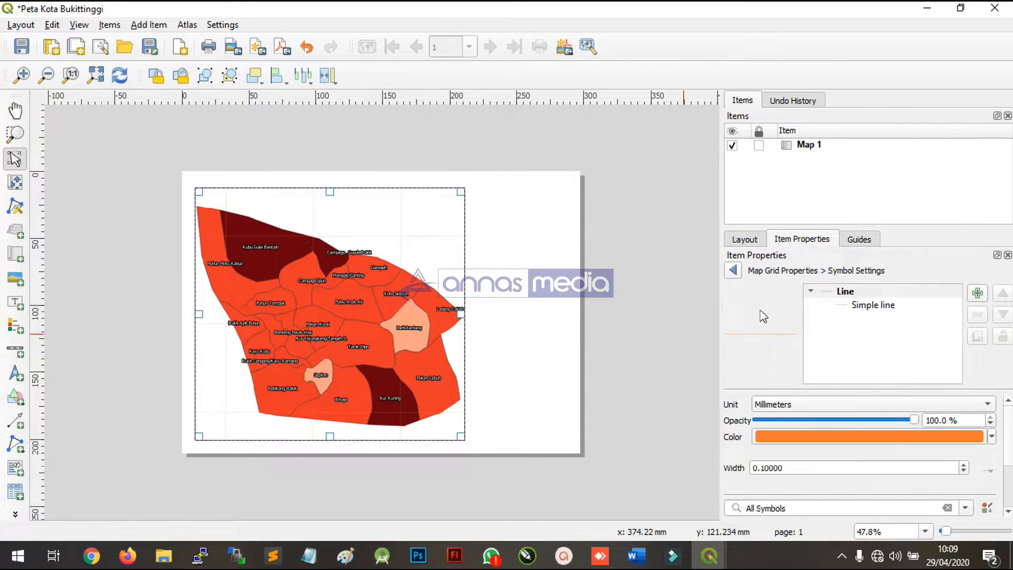
left_click(734, 272)
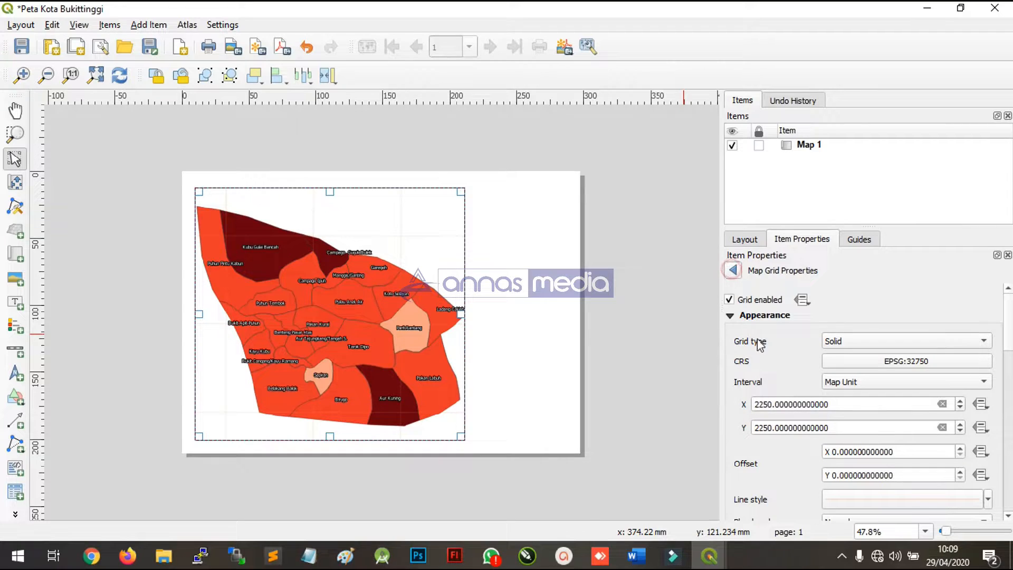
Step: Try the Zebra (Nautical) and Interior Ticks frame styles on the grid, then deselect the map
left_click_drag(1011, 328, 1012, 379)
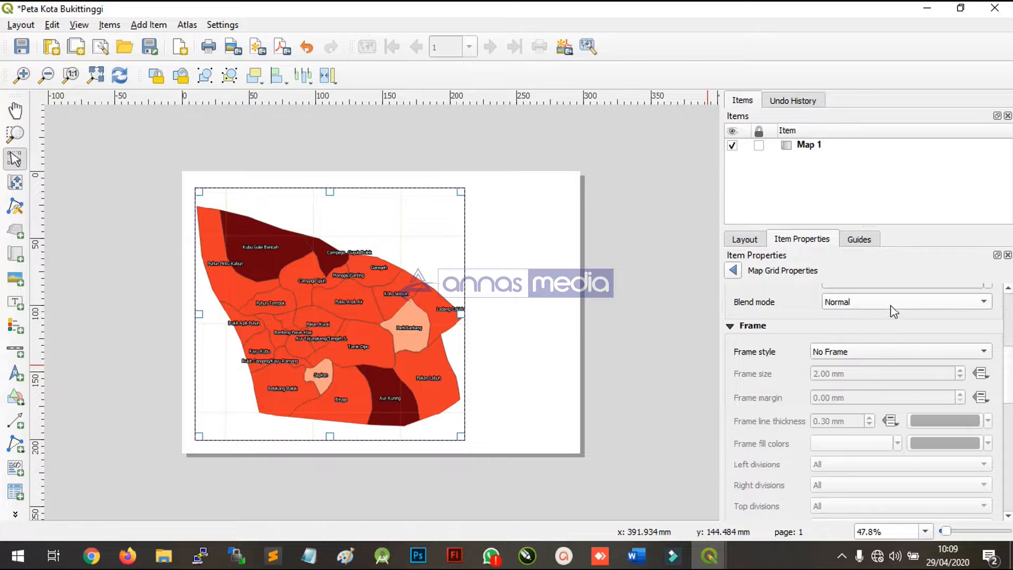
left_click(876, 351)
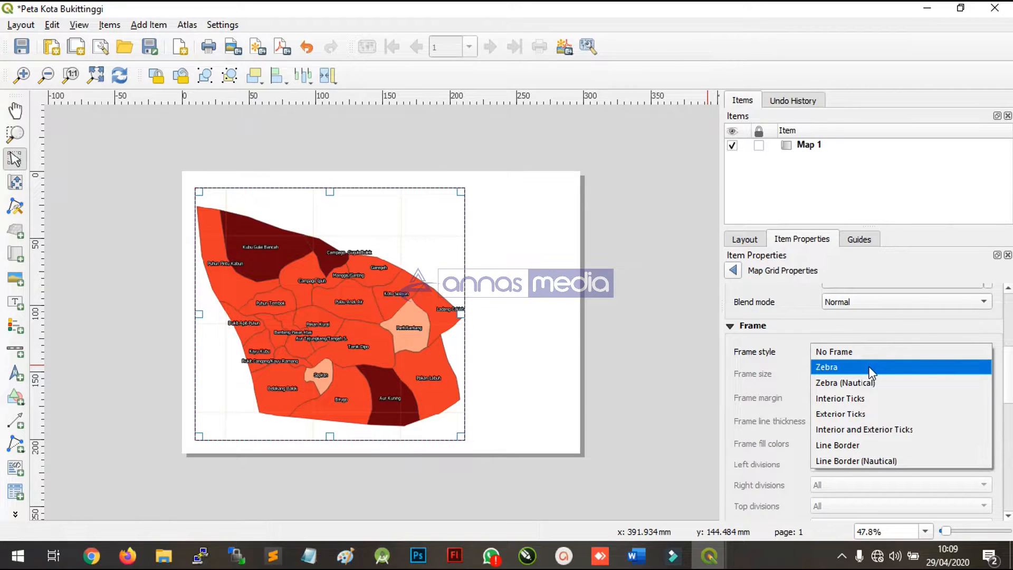
left_click(870, 380)
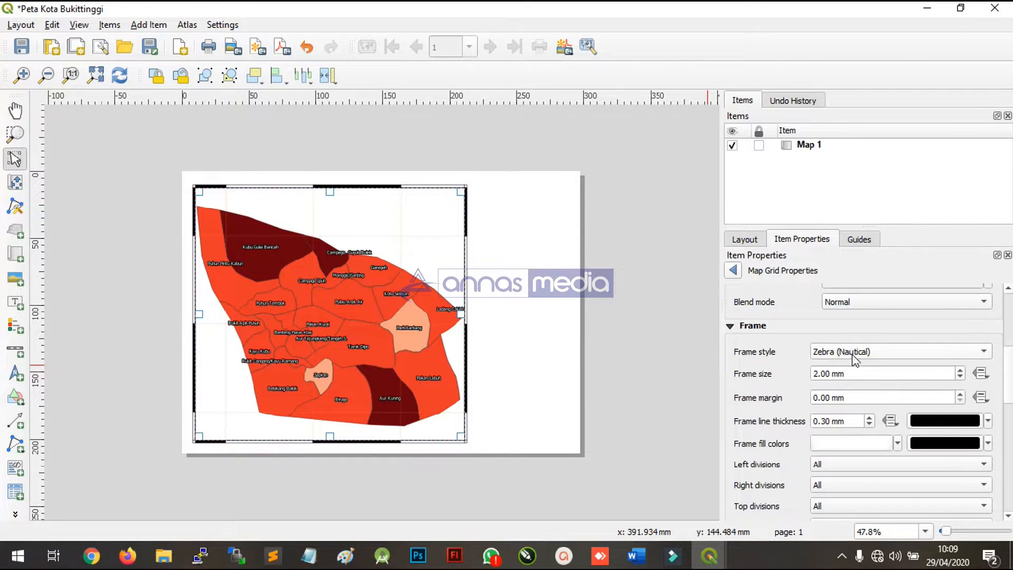
left_click(855, 359)
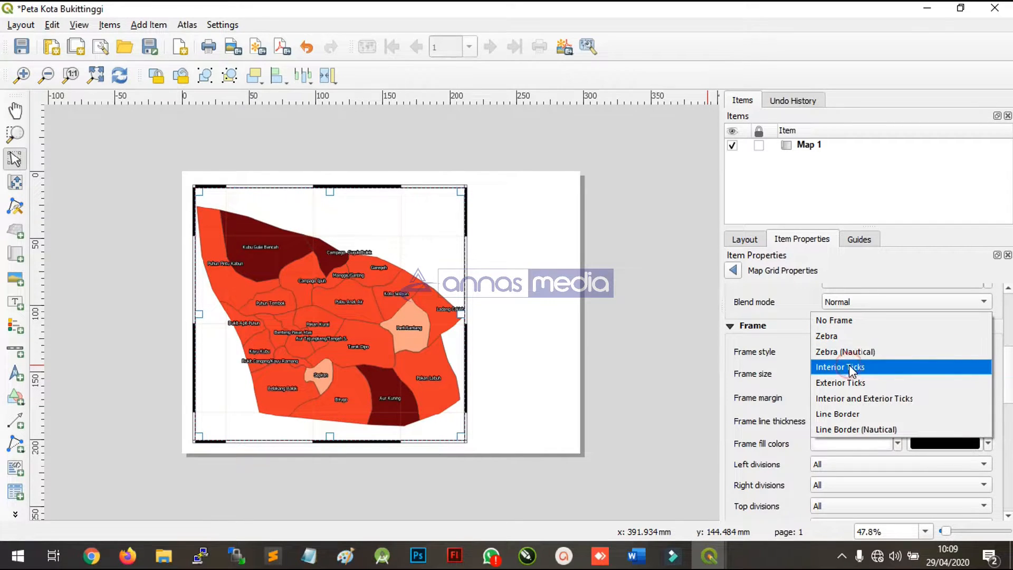
left_click(854, 369)
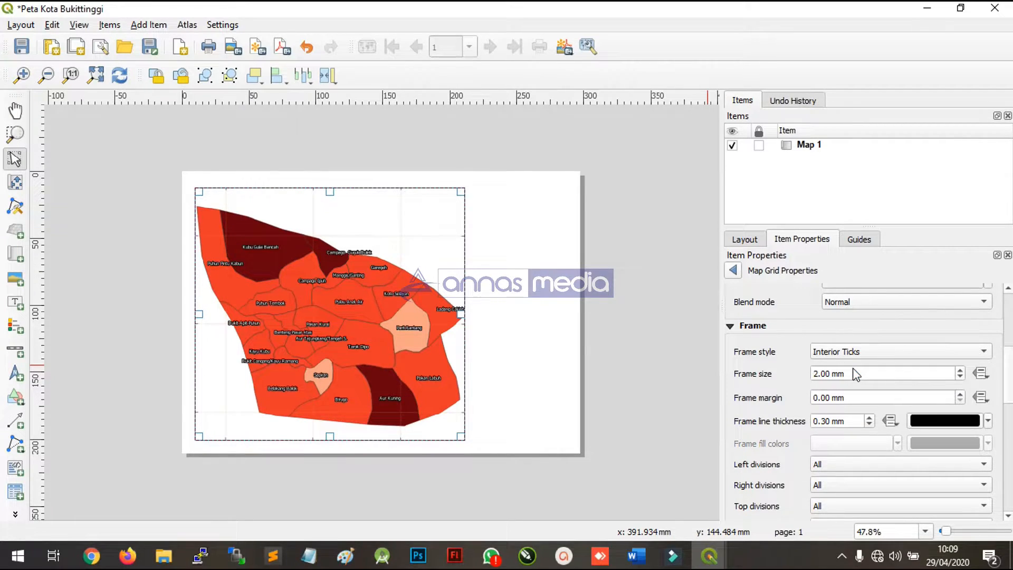
left_click(533, 311)
Step: Reselect the map item and open Grid 1 for modification
left_click(415, 197)
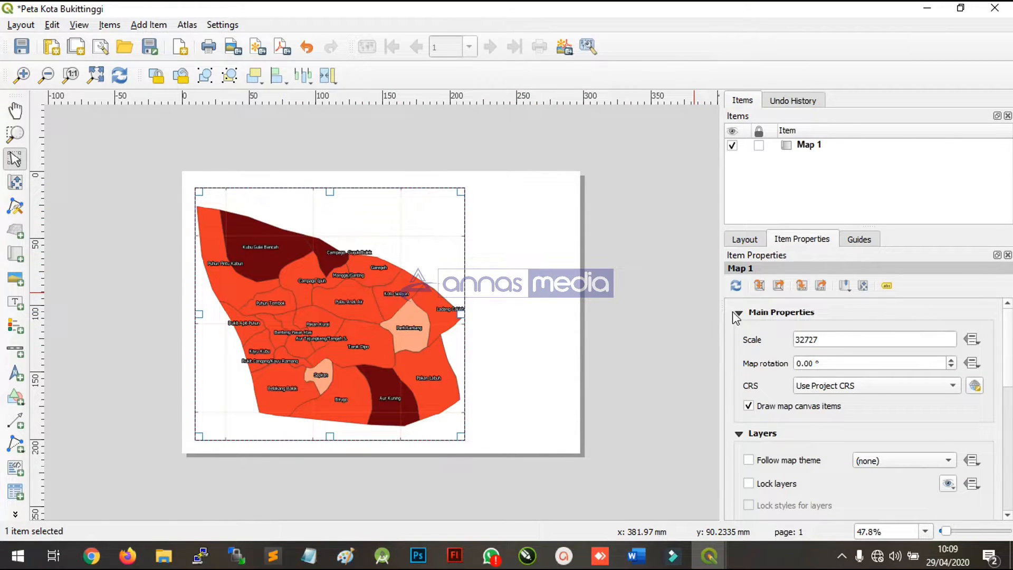
left_click(738, 313)
left_click(739, 331)
left_click(739, 350)
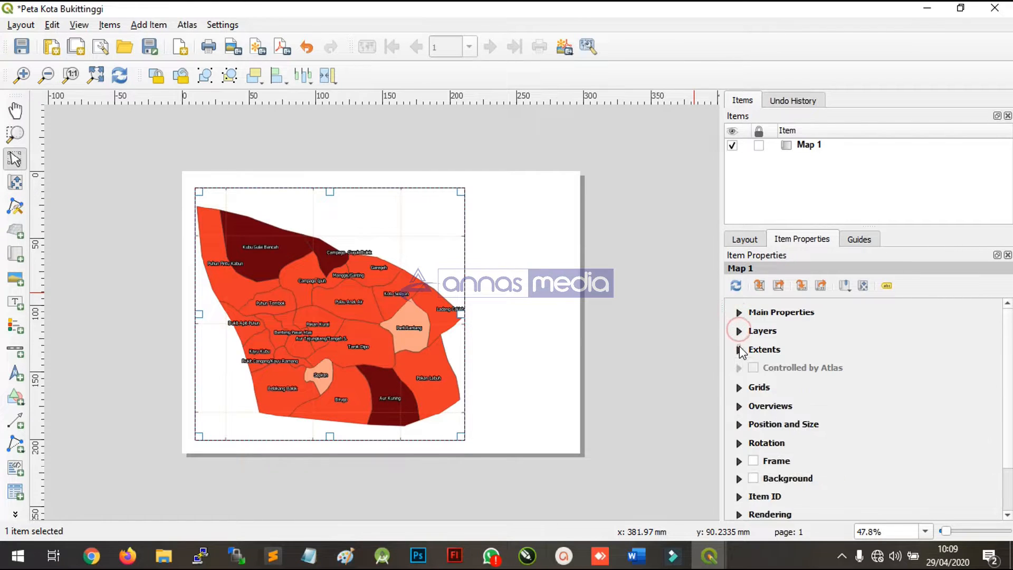
left_click(739, 386)
left_click(772, 413)
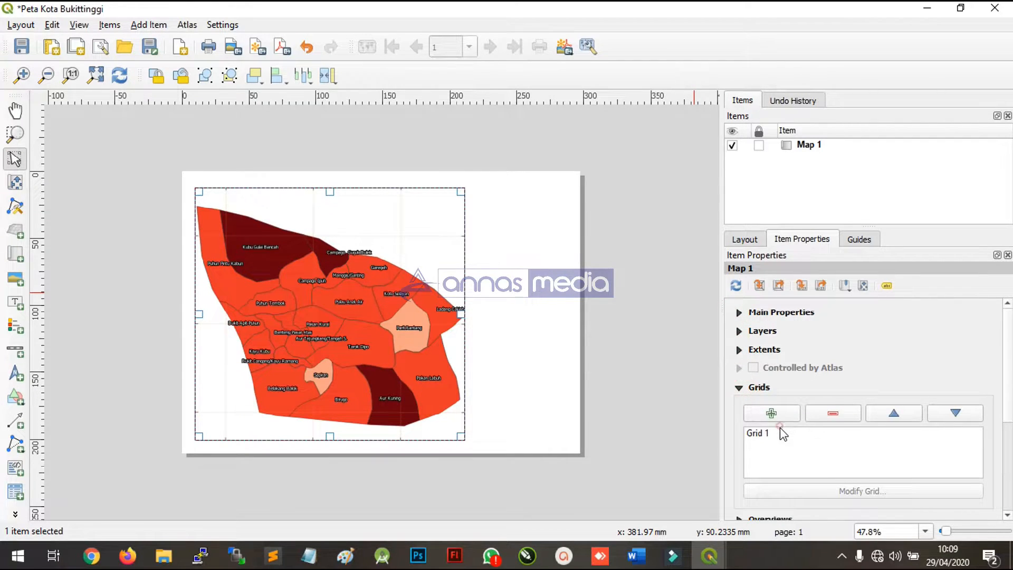
left_click(780, 429)
left_click(856, 490)
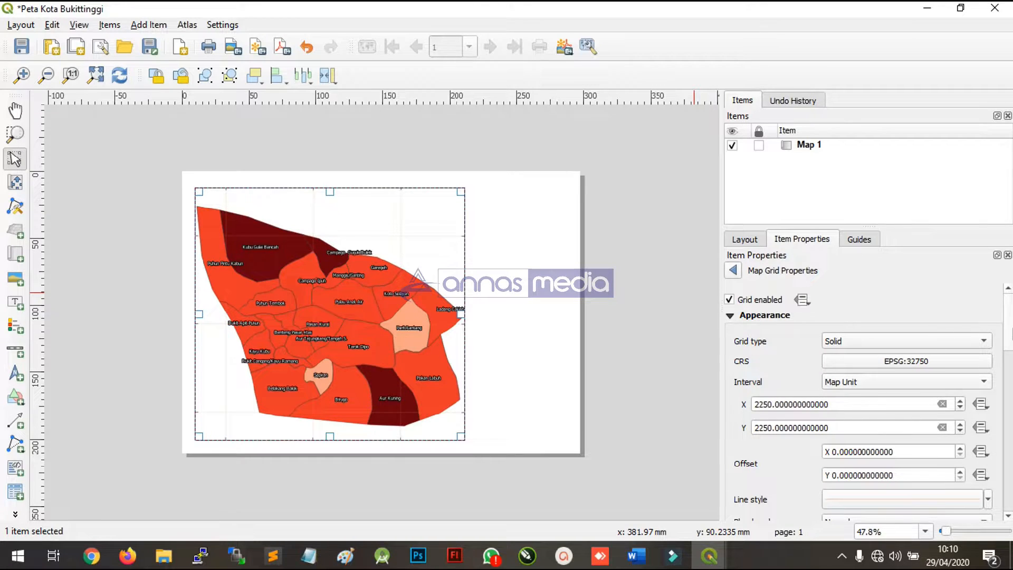
Step: Set the grid's frame style to Zebra
scroll(866, 401, "down", 10)
scroll(979, 376, "up", 6)
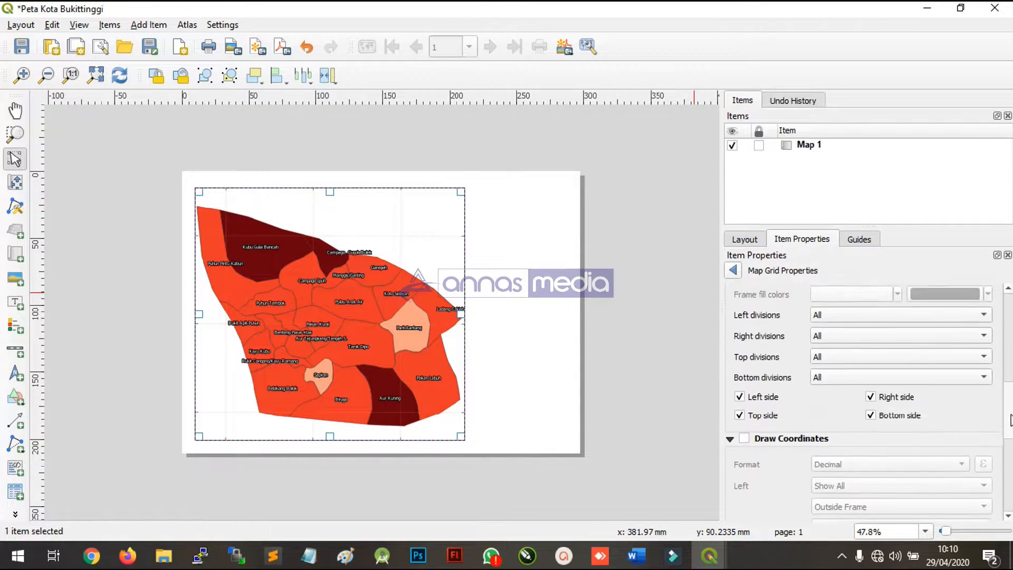
left_click(865, 354)
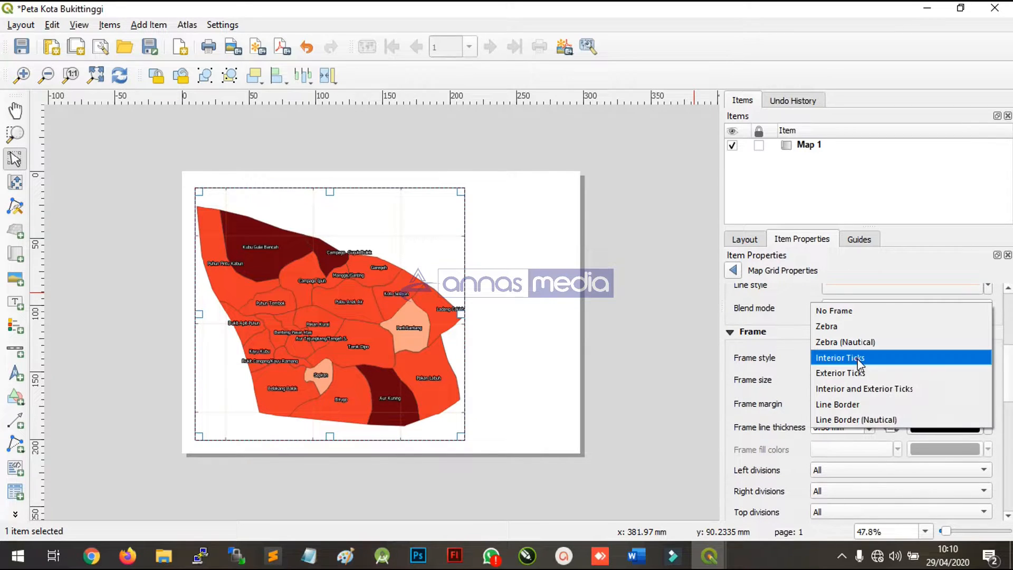
left_click(849, 326)
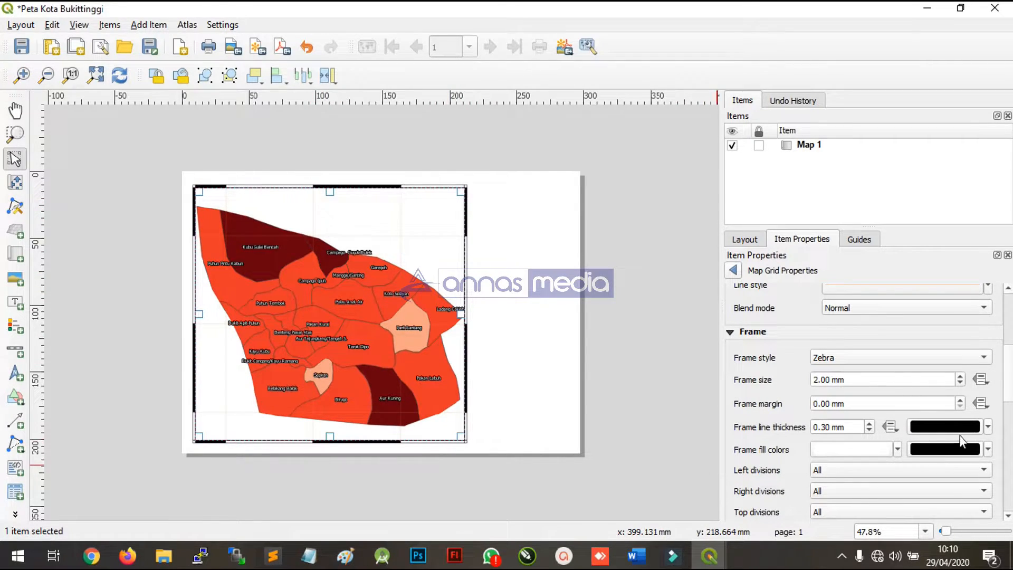
Step: Set the grid frame's line colour to orange and its black fill colour to light orange (RGB 255, 159, 91)
left_click(988, 427)
left_click_drag(997, 326, 995, 297)
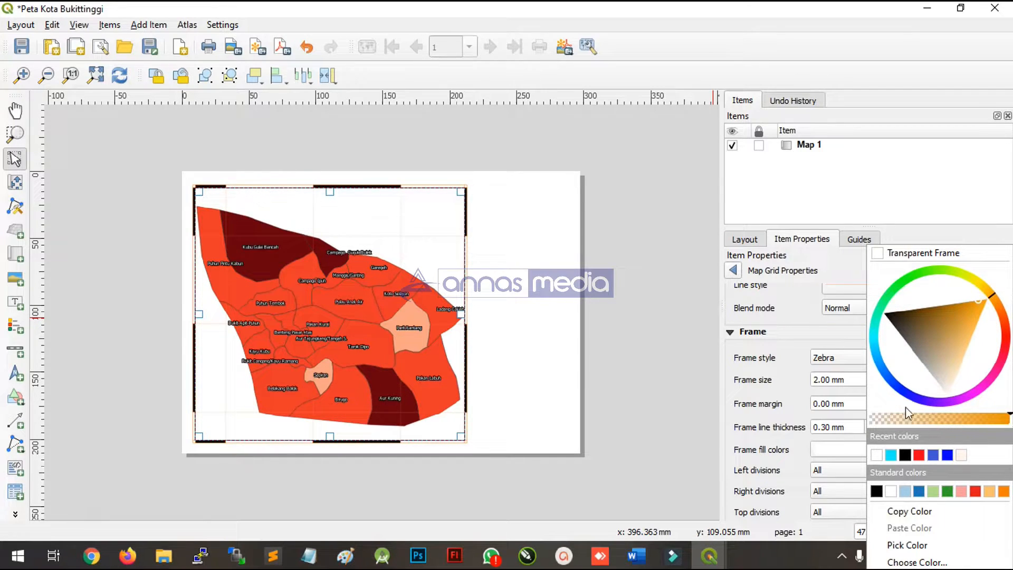
left_click(849, 390)
left_click(961, 452)
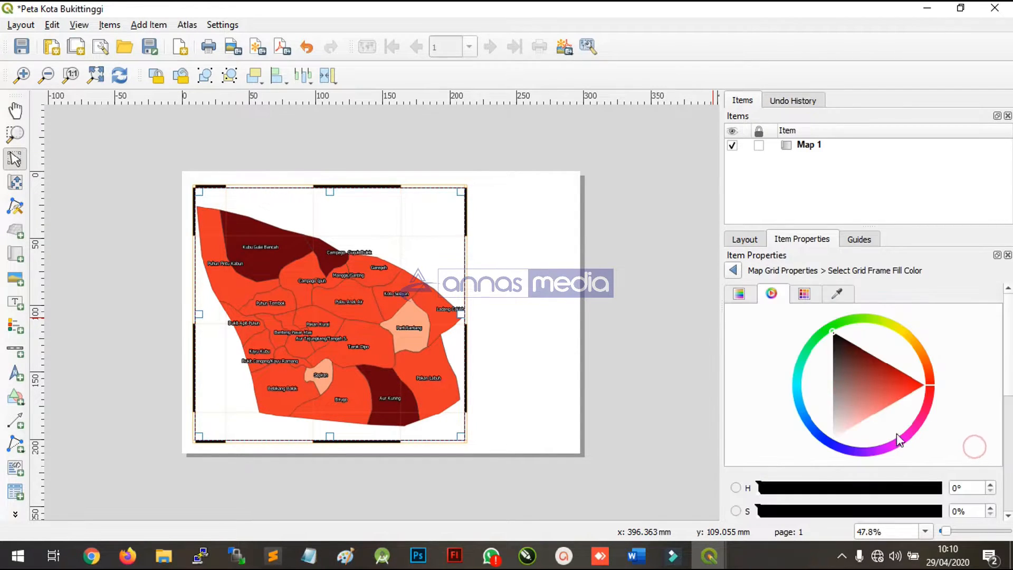
left_click(926, 379)
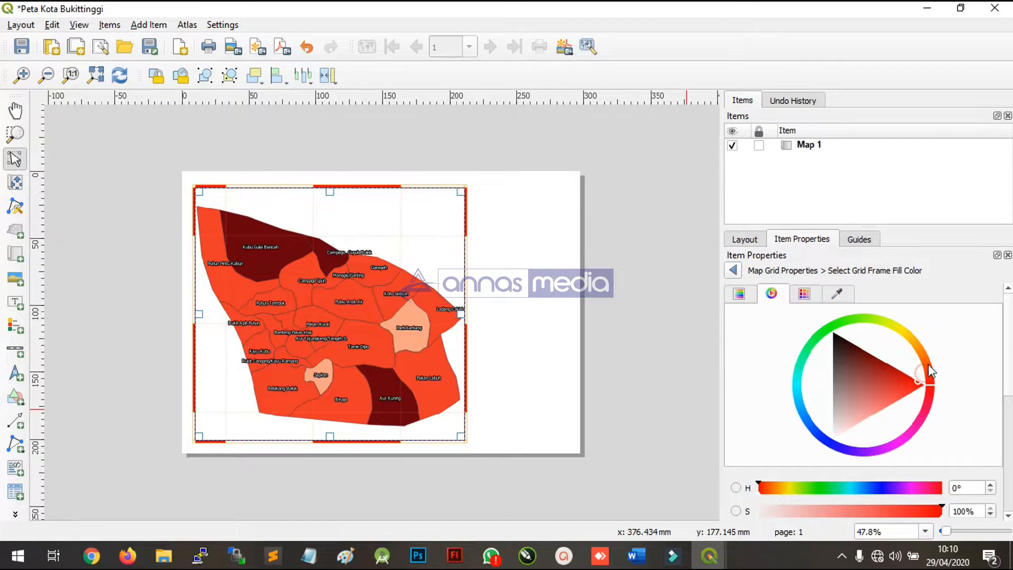
mouse_move(931, 379)
left_mouse_down()
mouse_move(923, 354)
mouse_move(906, 364)
mouse_move(901, 391)
mouse_move(927, 356)
left_mouse_up()
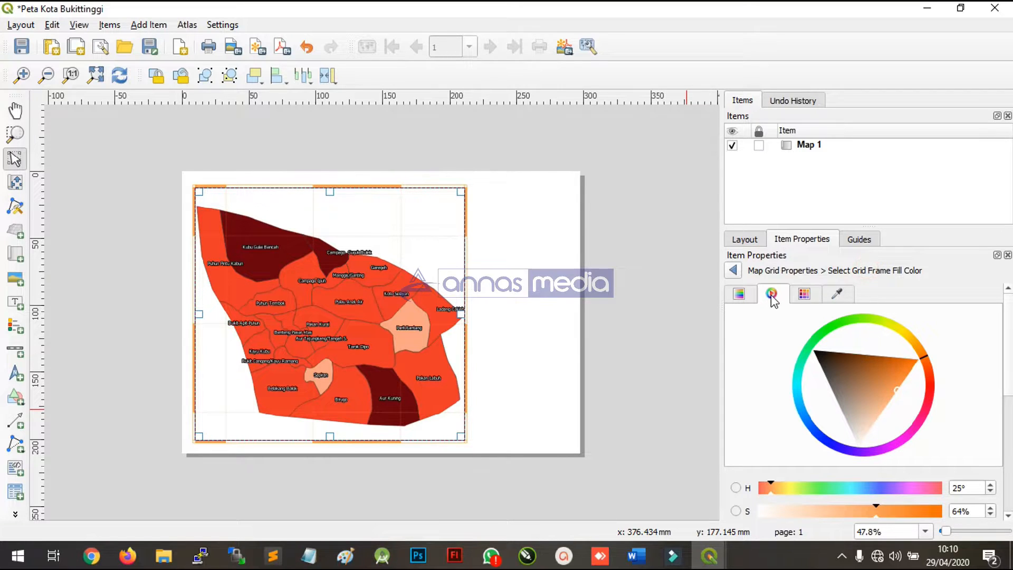
scroll(886, 426, "down", 3)
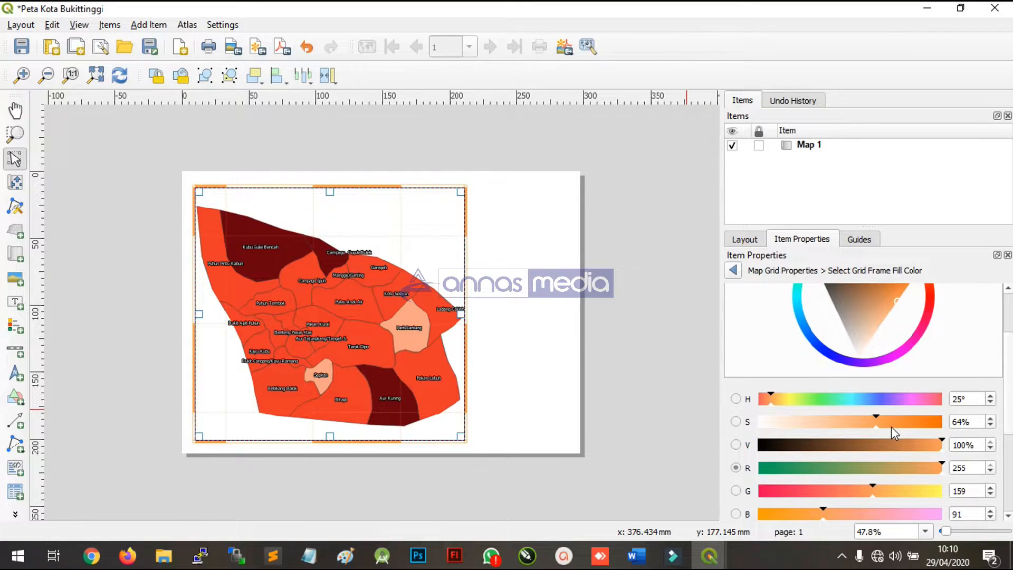
scroll(892, 426, "up", 3)
left_click(735, 272)
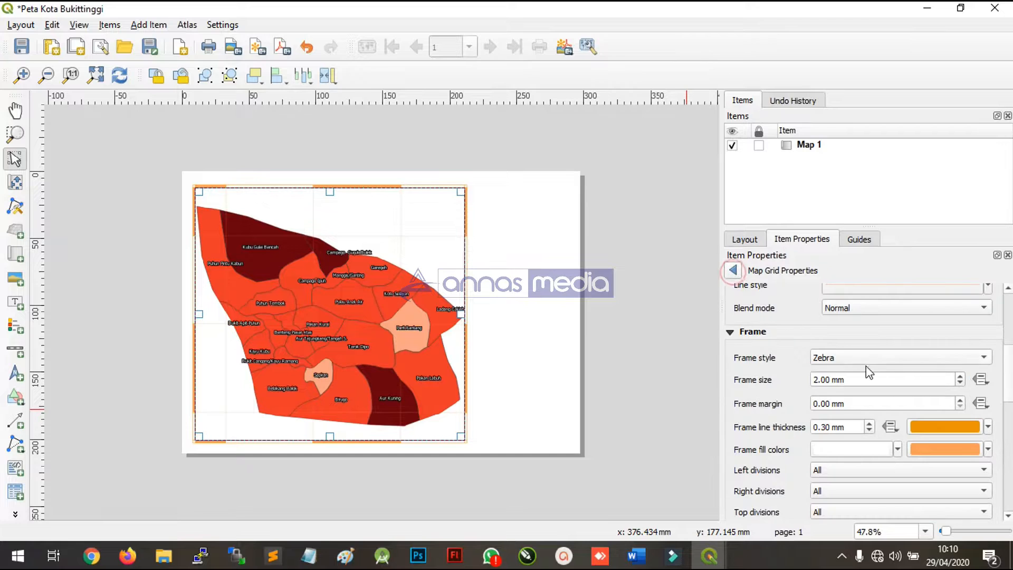
Step: Collapse the grid's Appearance and Frame settings to bring up the Draw Coordinates settings
scroll(893, 370, "up", 1)
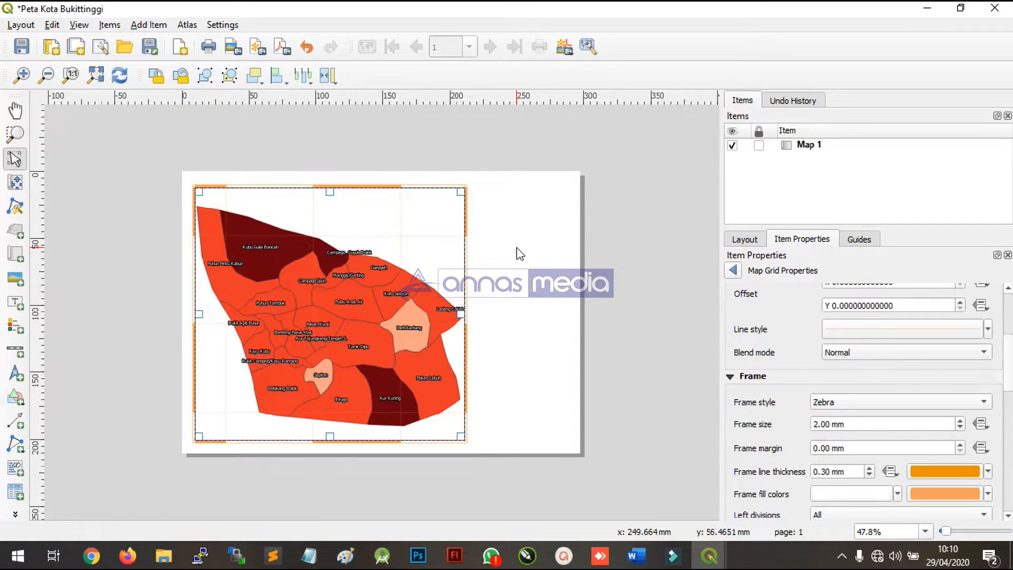
scroll(823, 396, "down", 2)
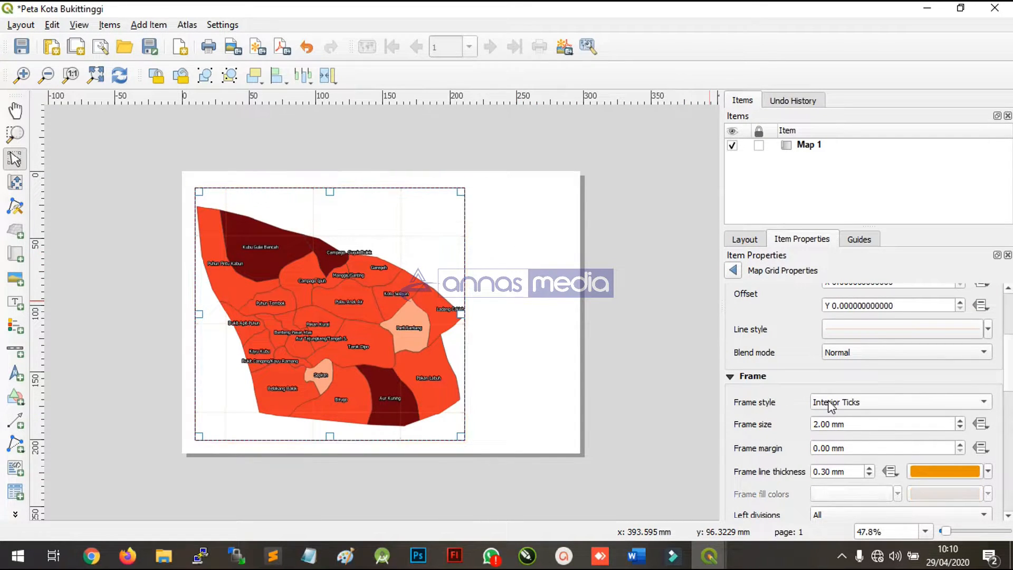
scroll(829, 405, "up", 1)
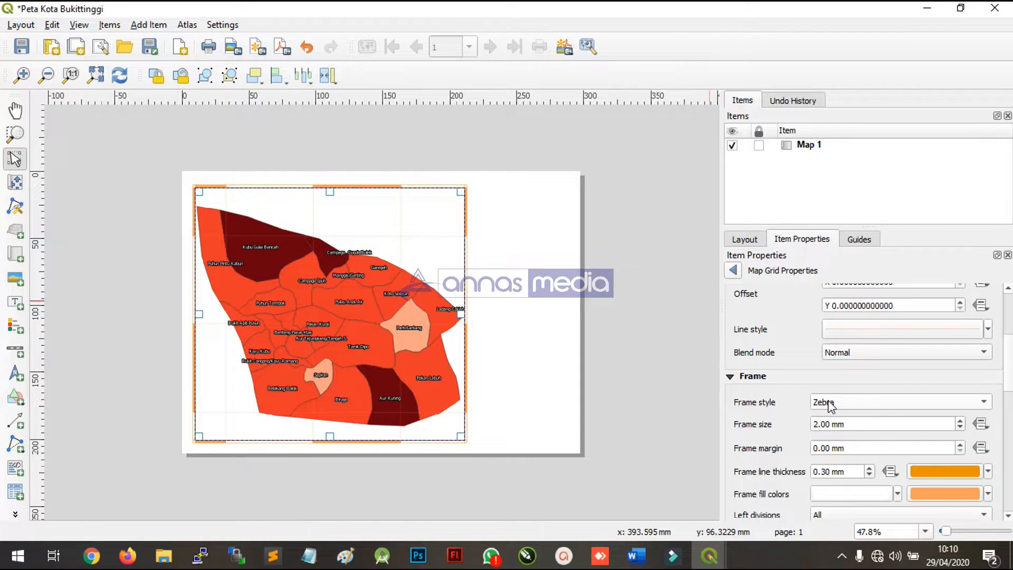
scroll(790, 357, "down", 5)
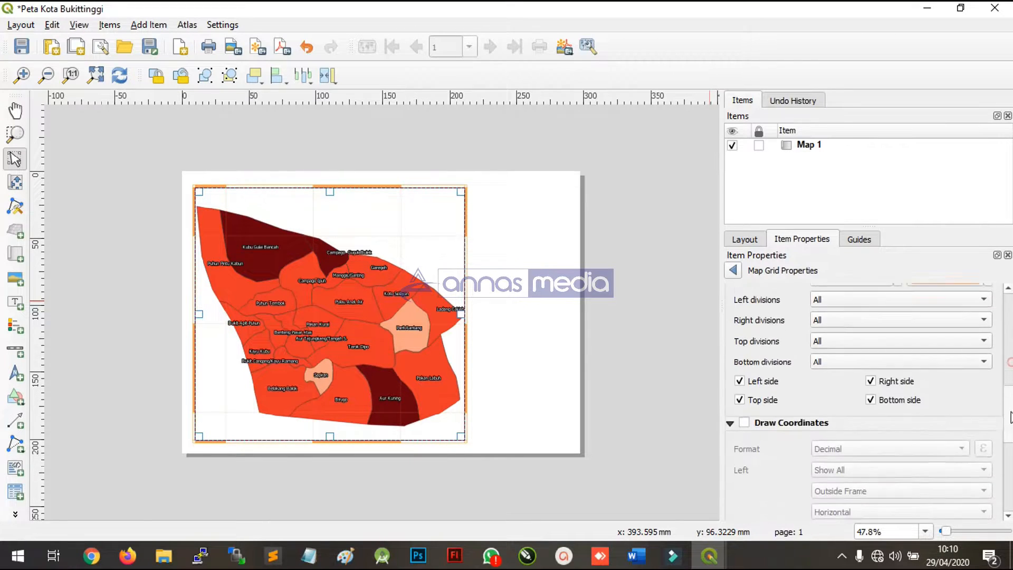
scroll(789, 357, "up", 5)
scroll(790, 357, "up", 3)
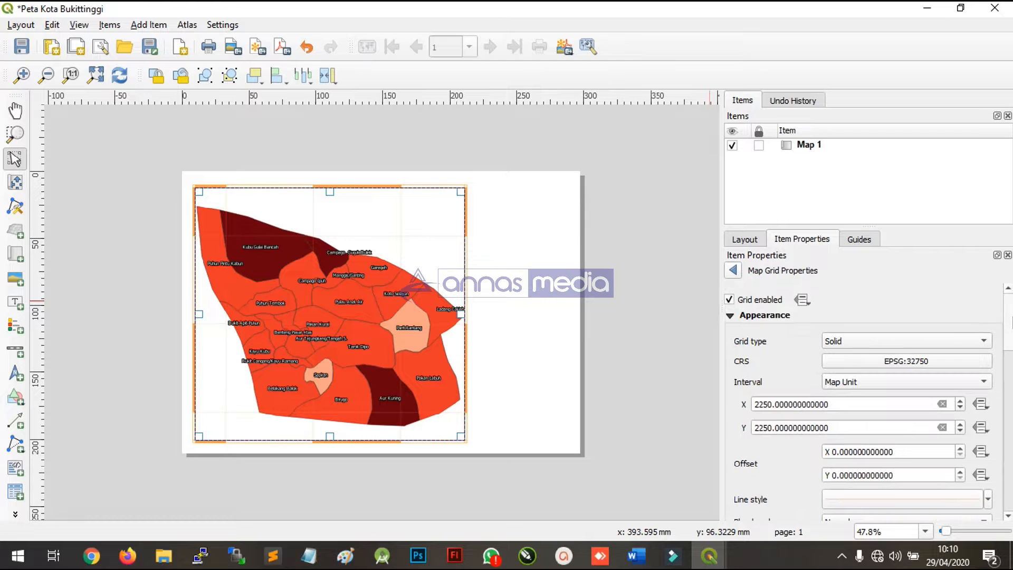
left_click(733, 315)
left_click(729, 329)
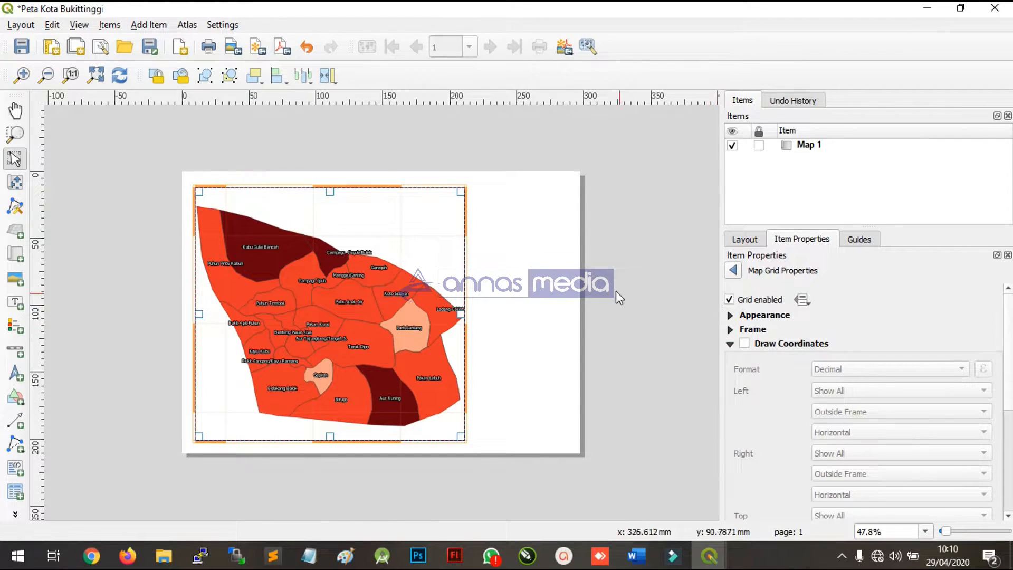
Step: Nudge the map item slightly up and to the right on the page and reselect it
left_click(536, 260)
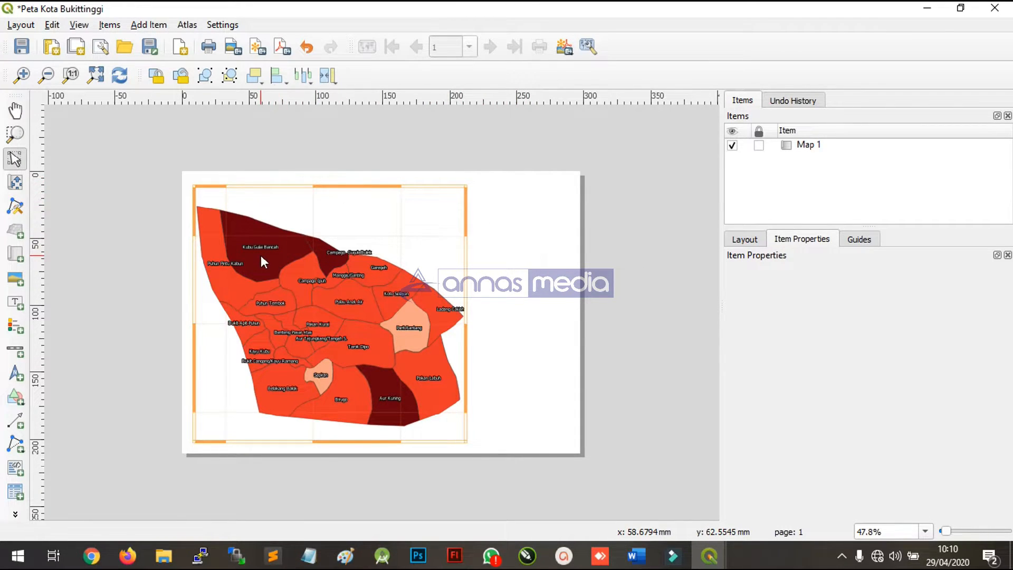
left_click_drag(297, 252, 298, 245)
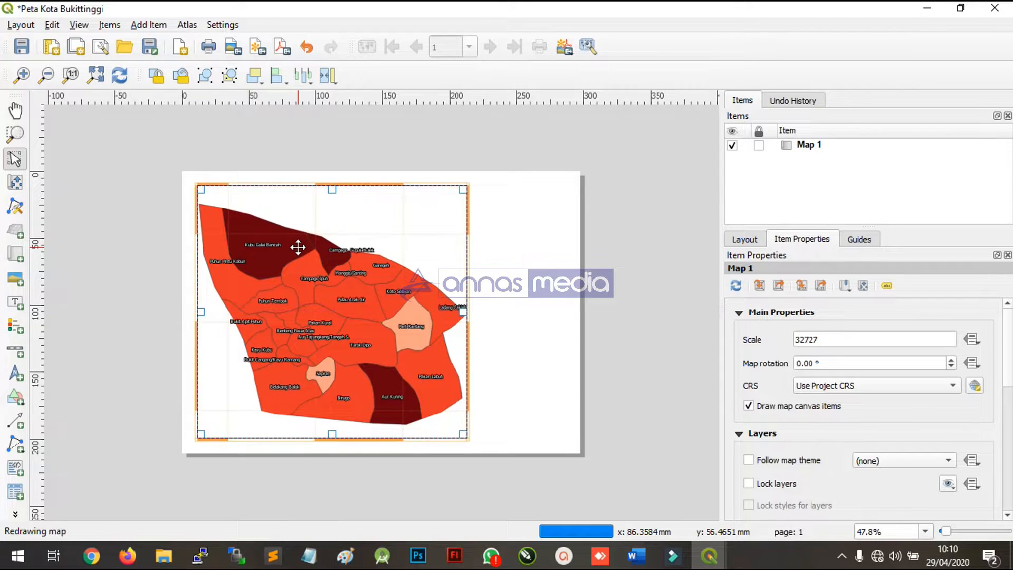
left_click(164, 259)
left_click(368, 264)
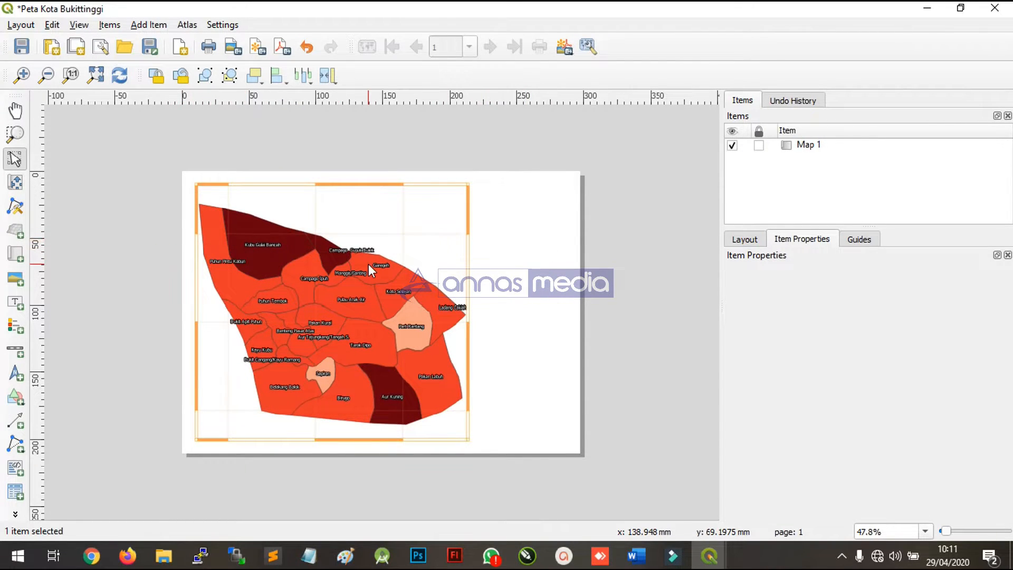
Step: Collapse Map 1's Main Properties, Layers and Extents settings and expand its Grids settings
left_click(739, 312)
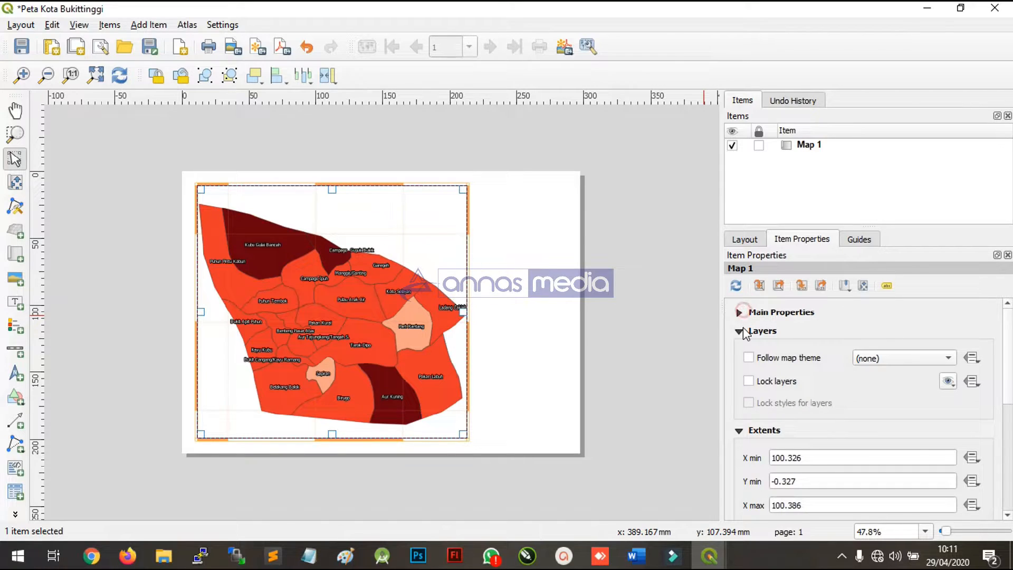
left_click(739, 330)
left_click(739, 350)
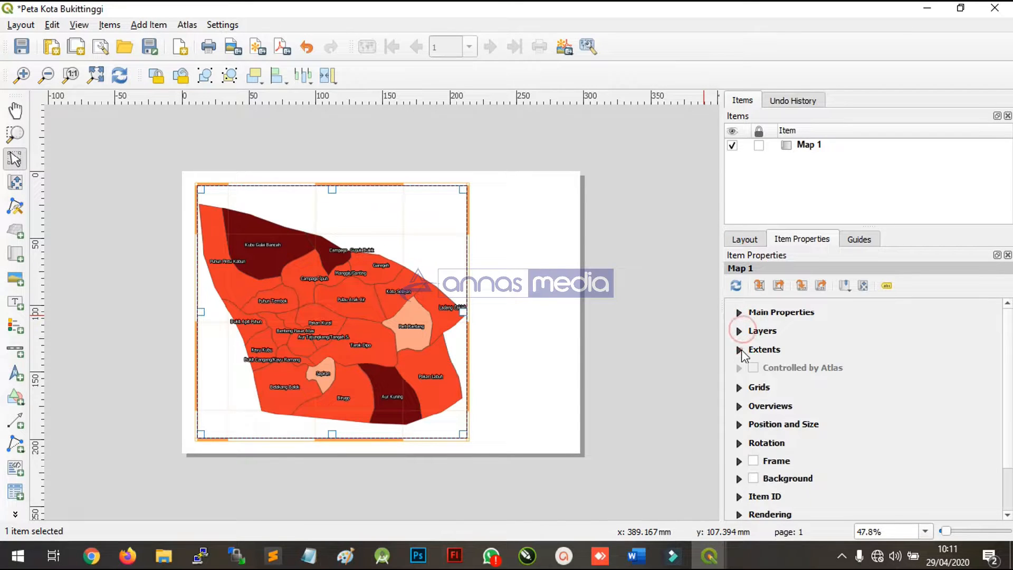
left_click(739, 408)
left_click(738, 310)
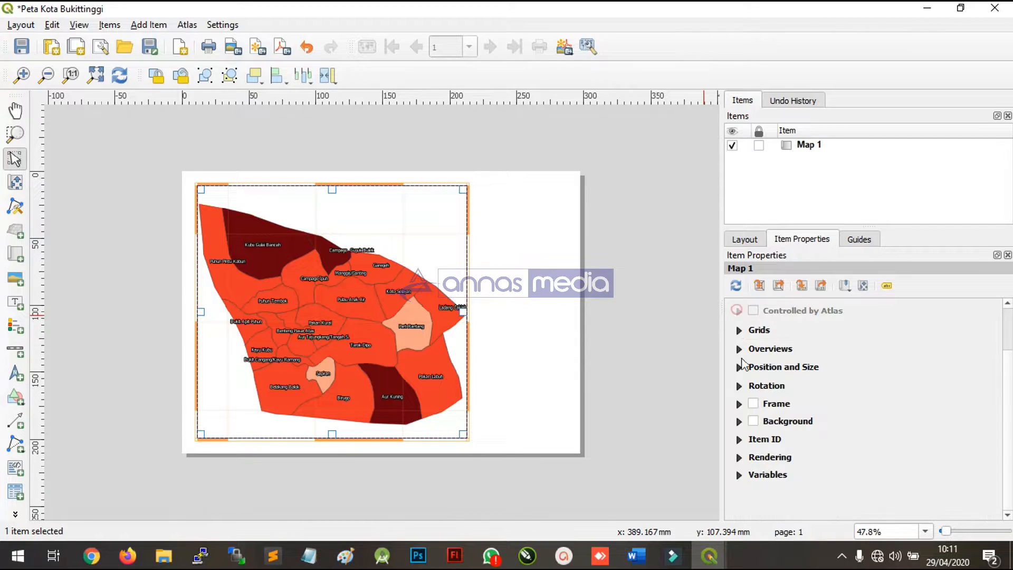
left_click(740, 331)
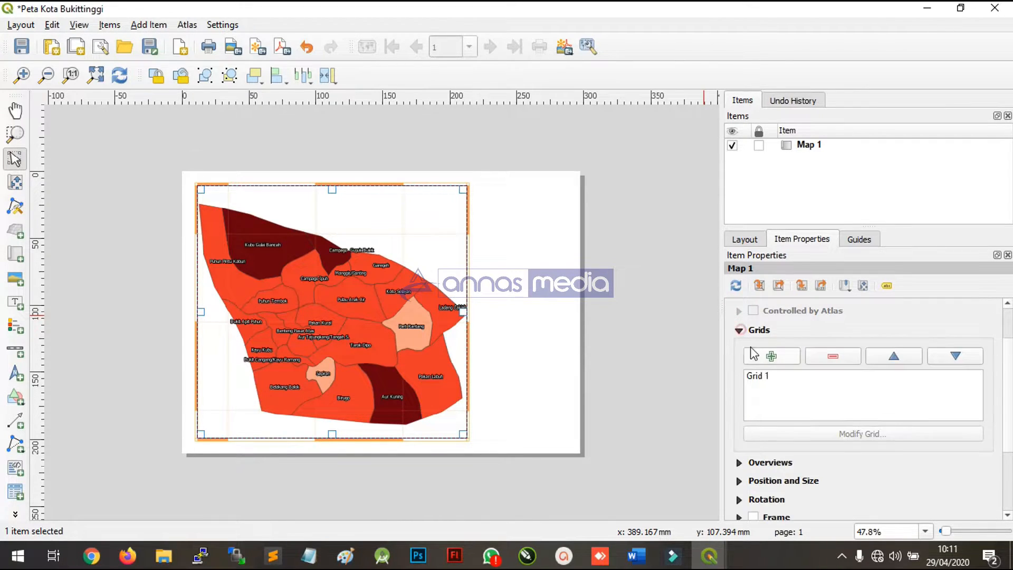
Step: Open Grid 1 for modification and enable Draw Coordinates on the map grid
scroll(793, 409, "down", 2)
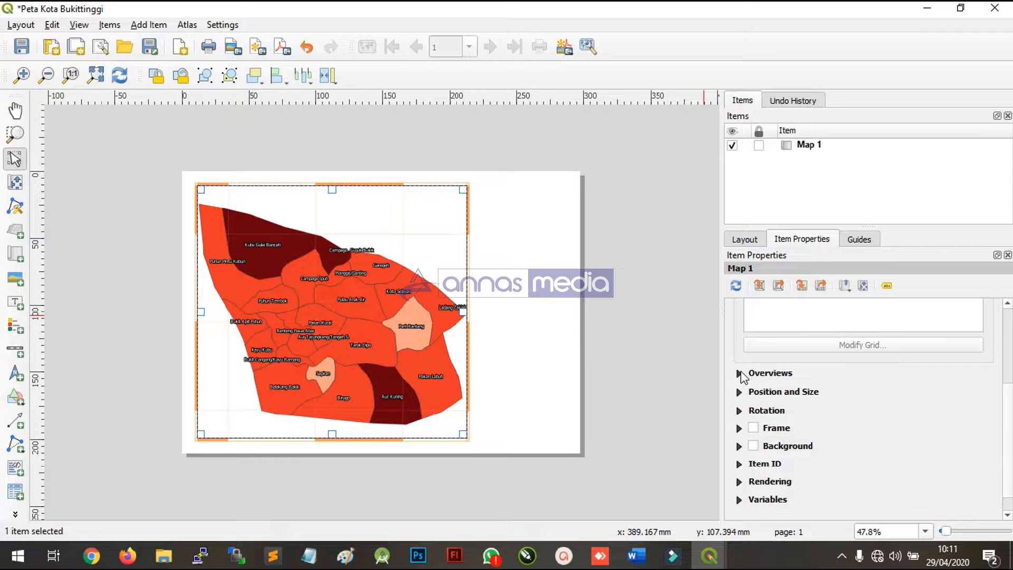
scroll(751, 374, "up", 1)
left_click(786, 334)
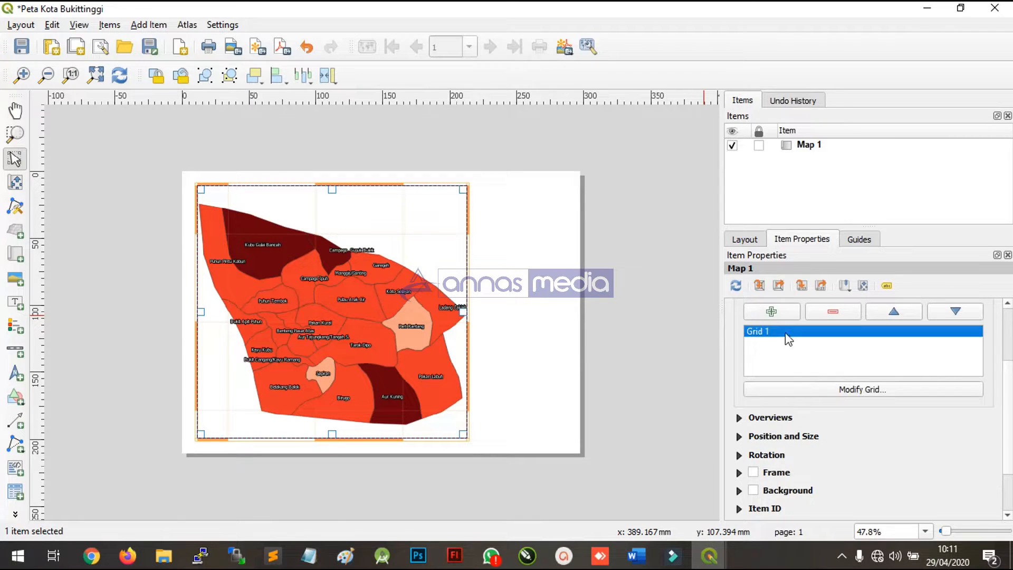
left_click(812, 391)
scroll(811, 391, "down", 2)
scroll(812, 391, "down", 1)
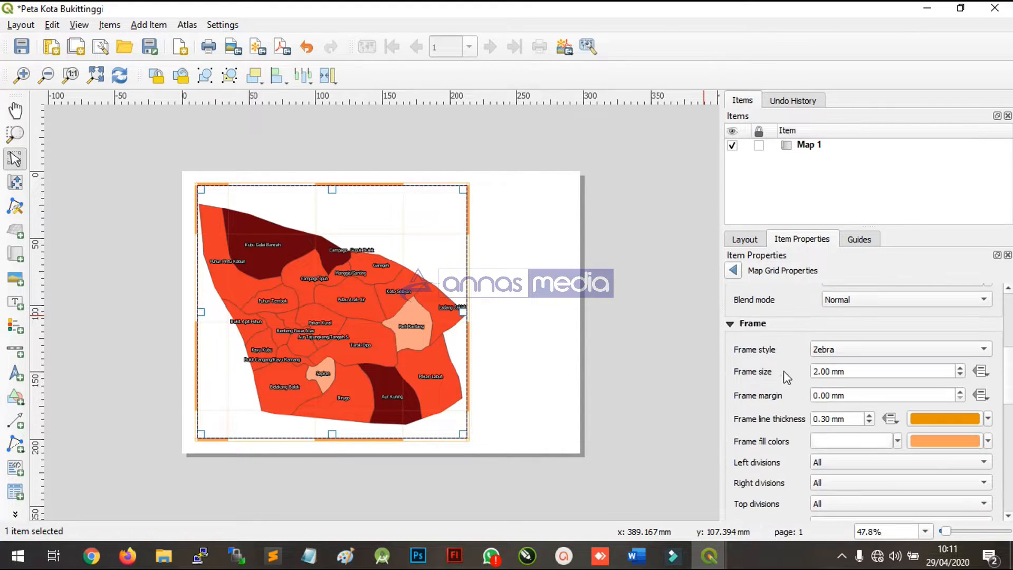
scroll(796, 391, "down", 3)
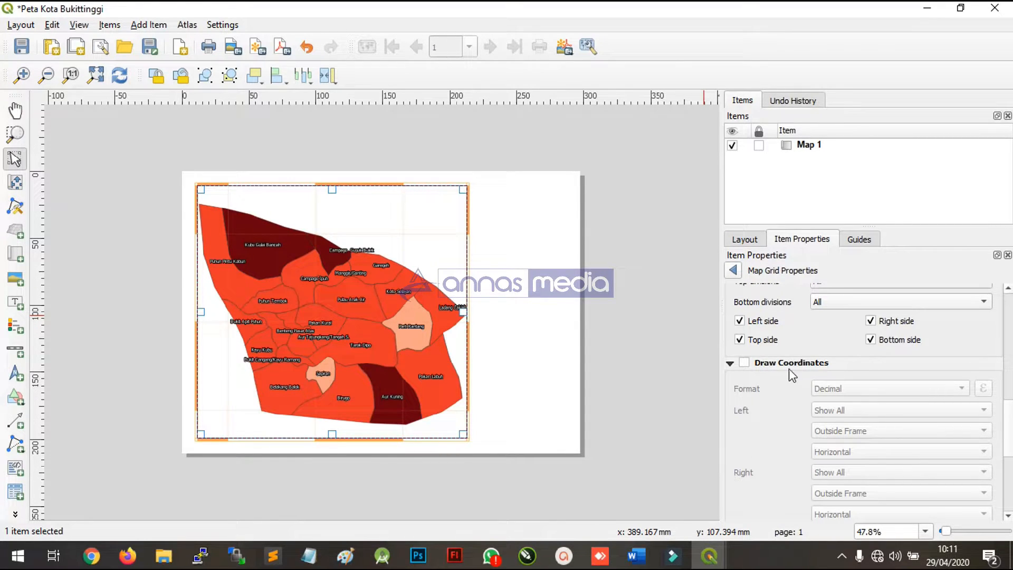
left_click(744, 363)
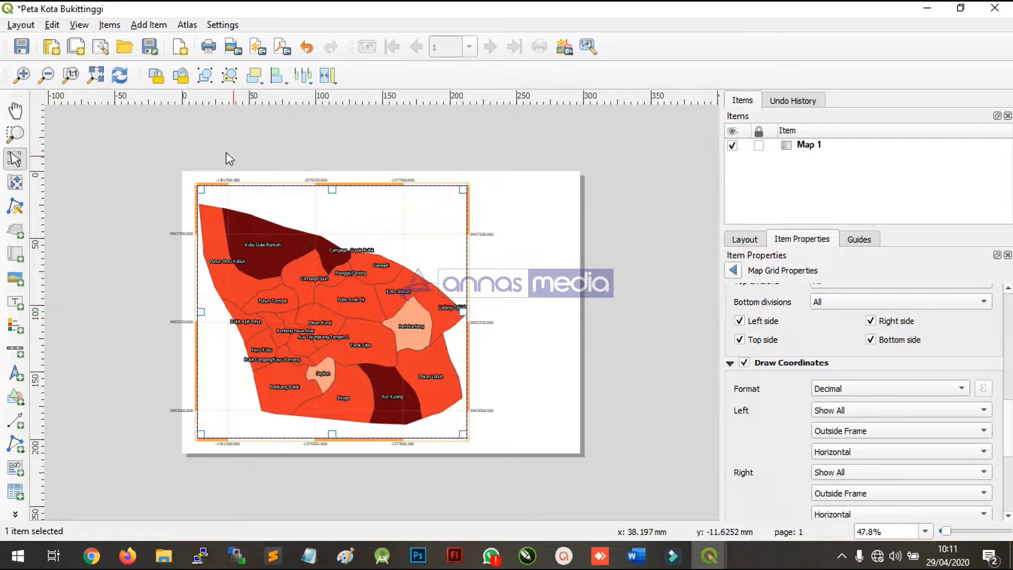
left_click(23, 76)
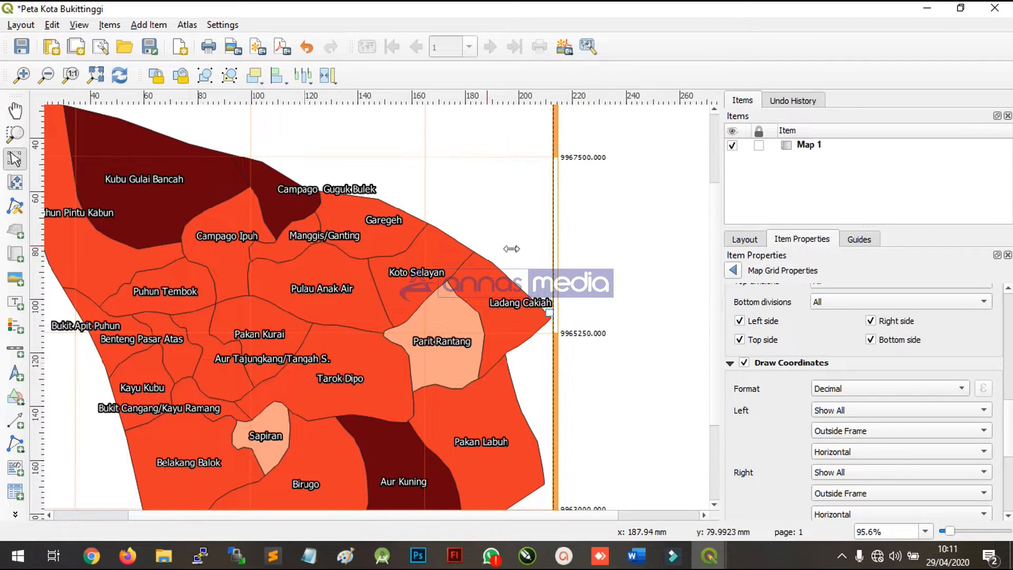
left_click(46, 75)
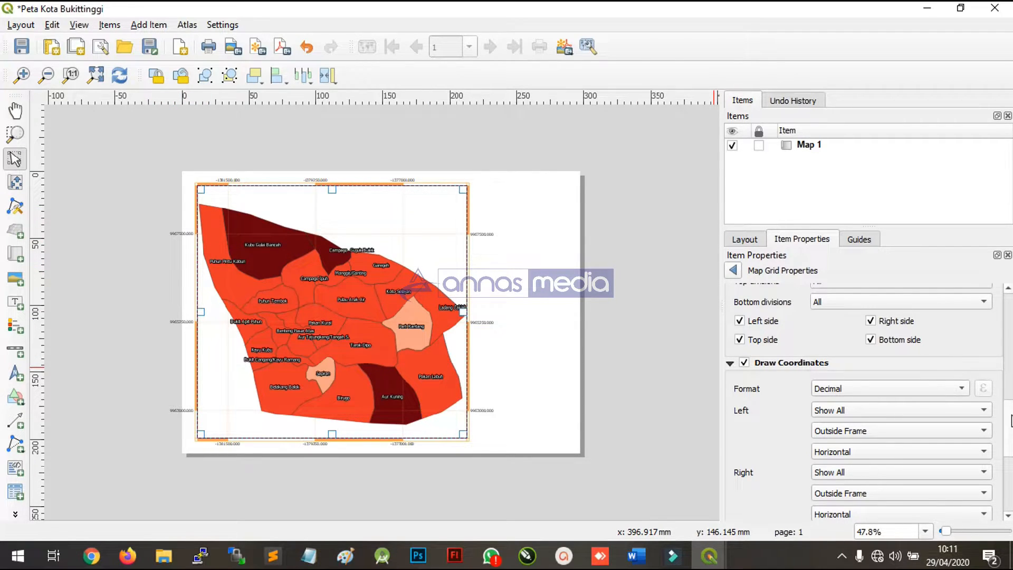
Step: Set the orientation of the grid's left and right coordinates to Vertical Ascending
scroll(1011, 421, "down", 3)
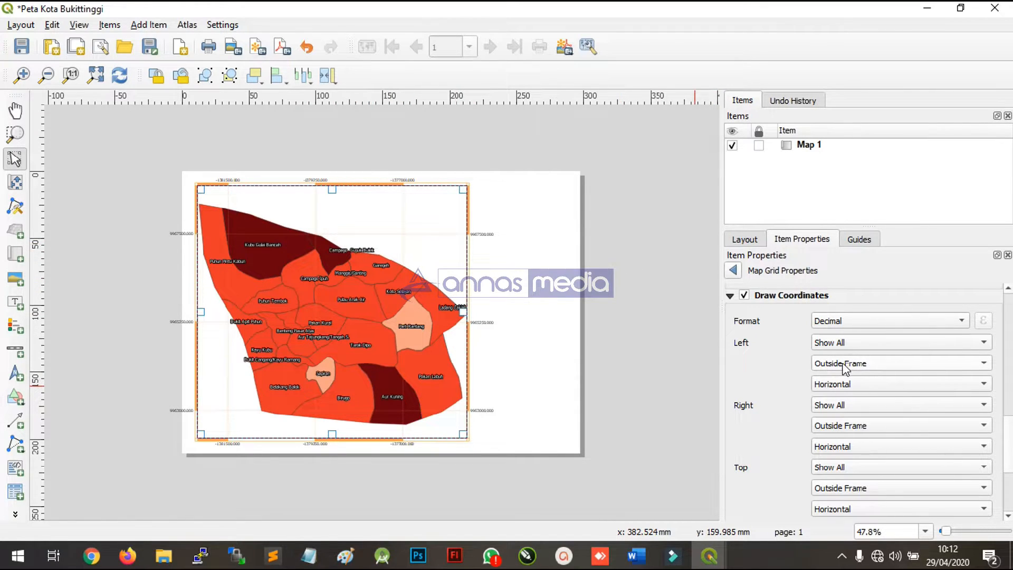
left_click(833, 391)
left_click(838, 401)
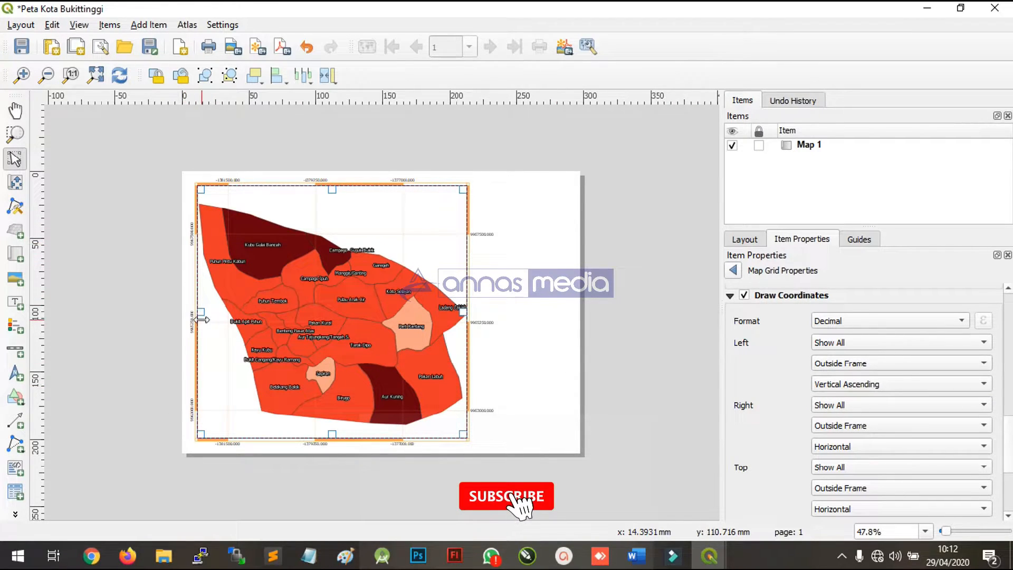
left_click(853, 448)
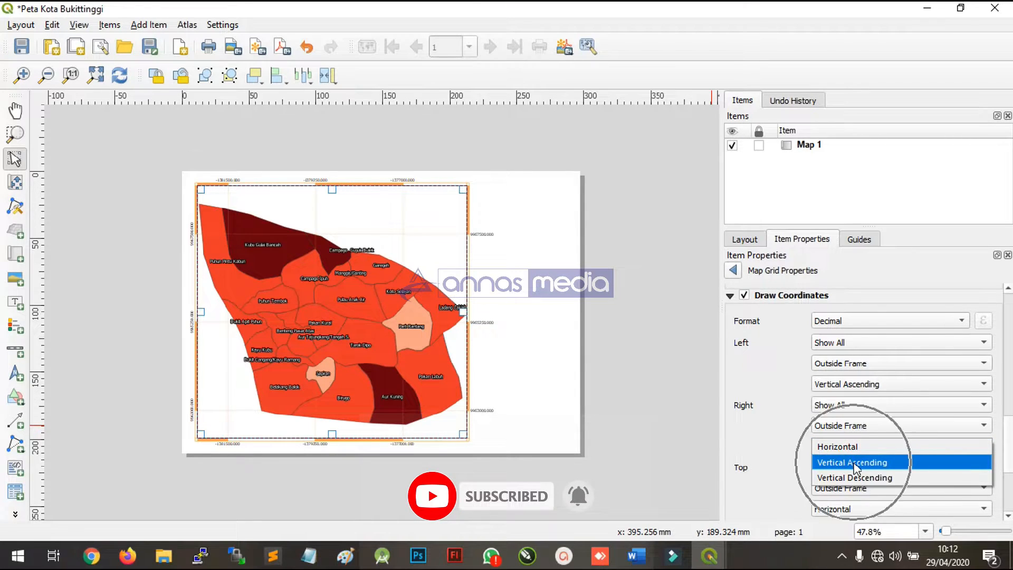
left_click(854, 462)
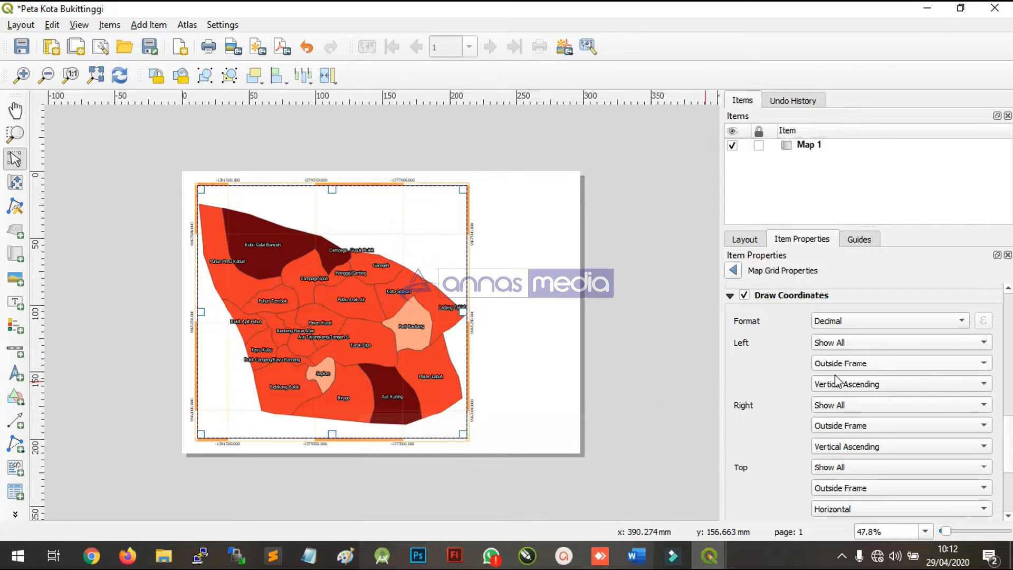
left_click(846, 321)
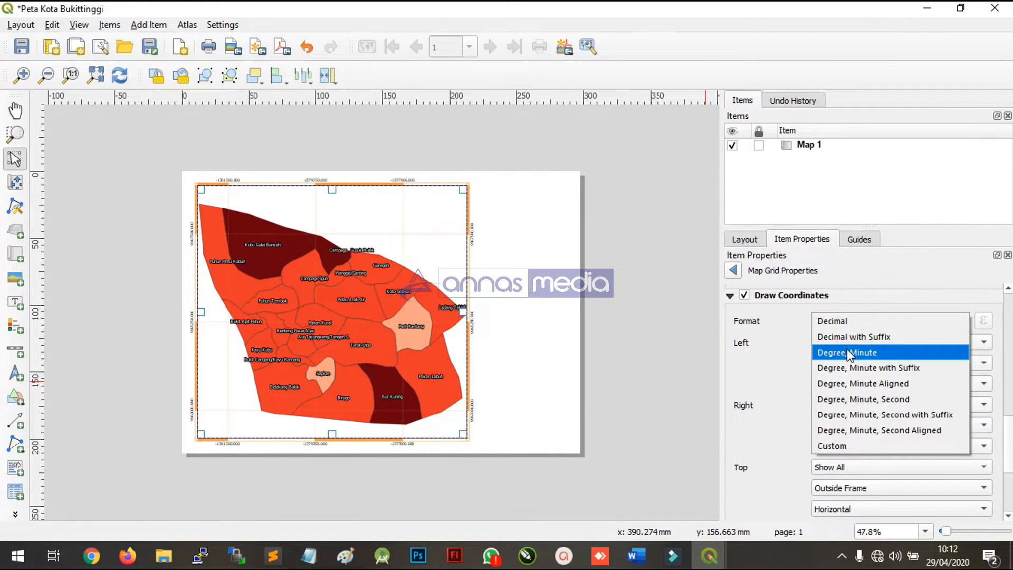
left_click(790, 332)
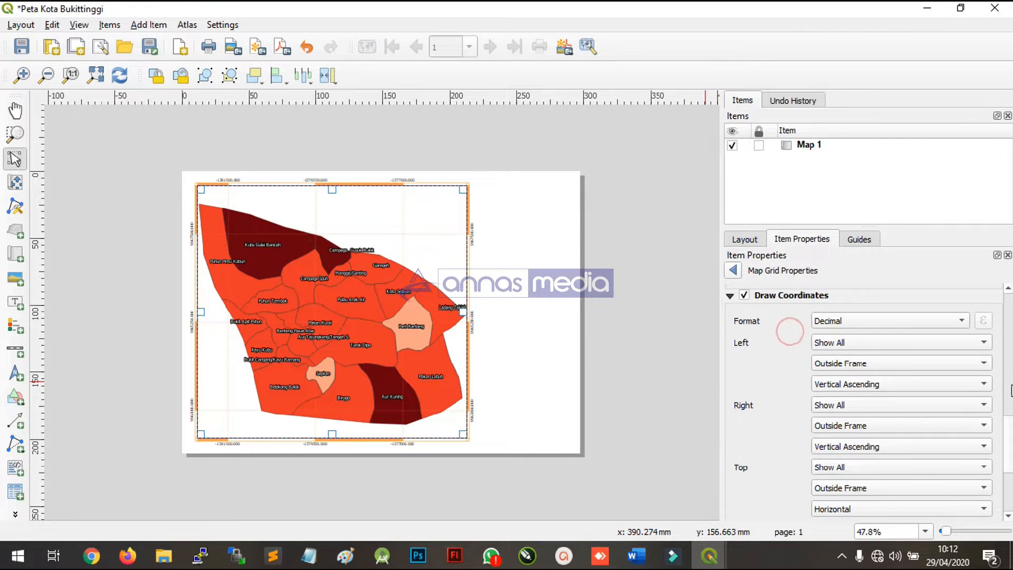
Step: Set the font colour of the grid coordinates to orange-red
scroll(924, 355, "down", 5)
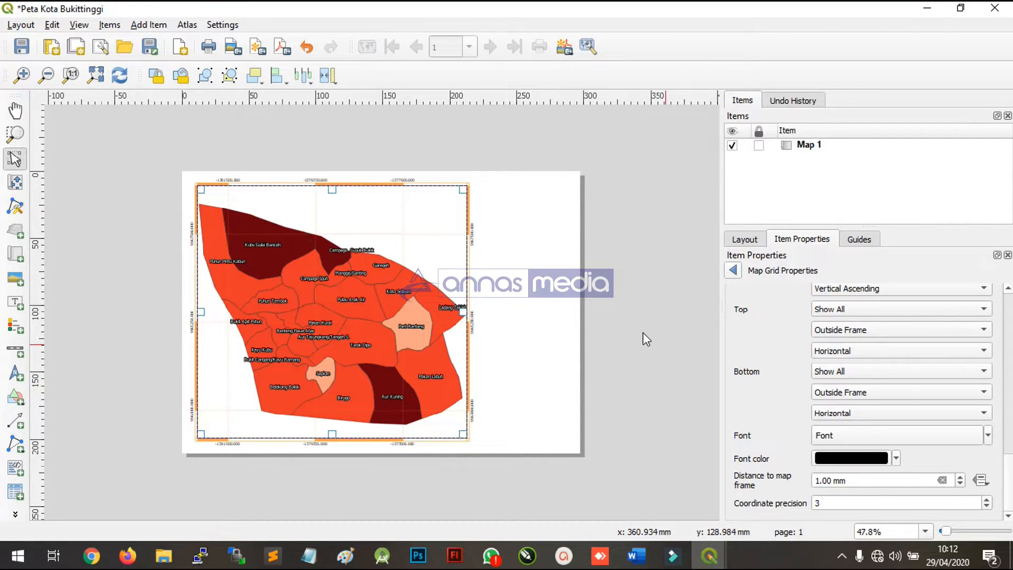
left_click(894, 457)
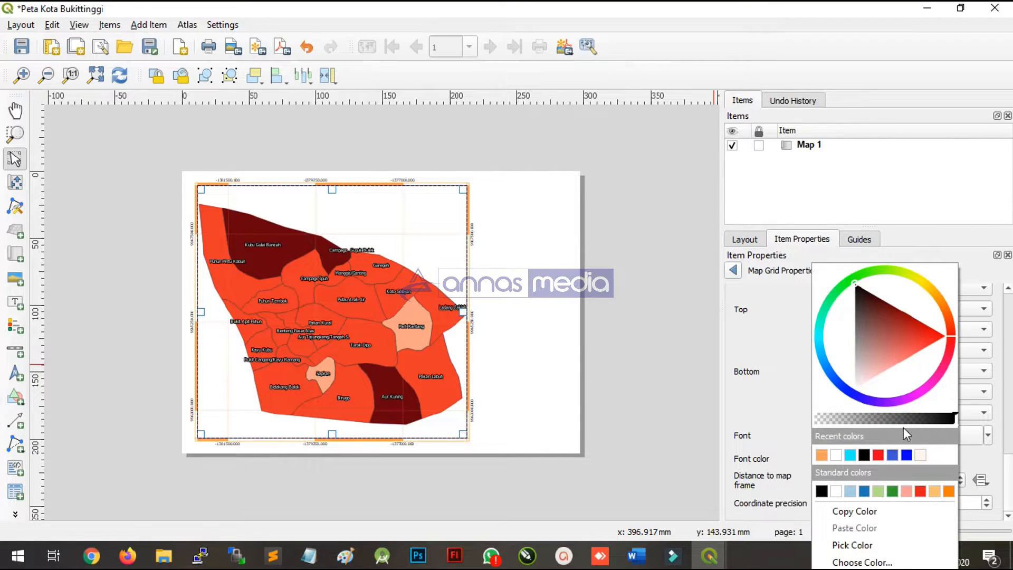
left_click(943, 342)
left_click(952, 327)
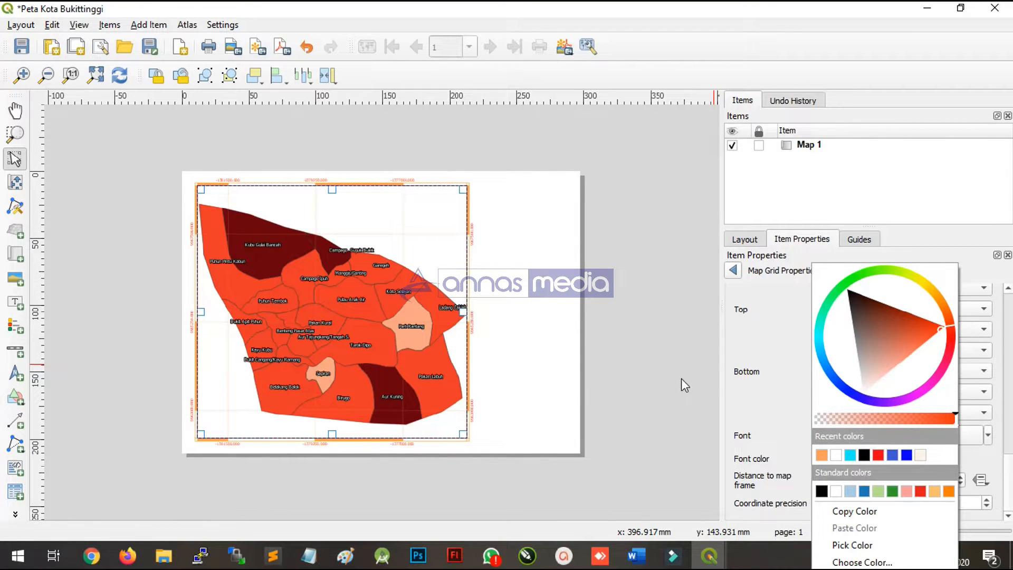
left_click(755, 387)
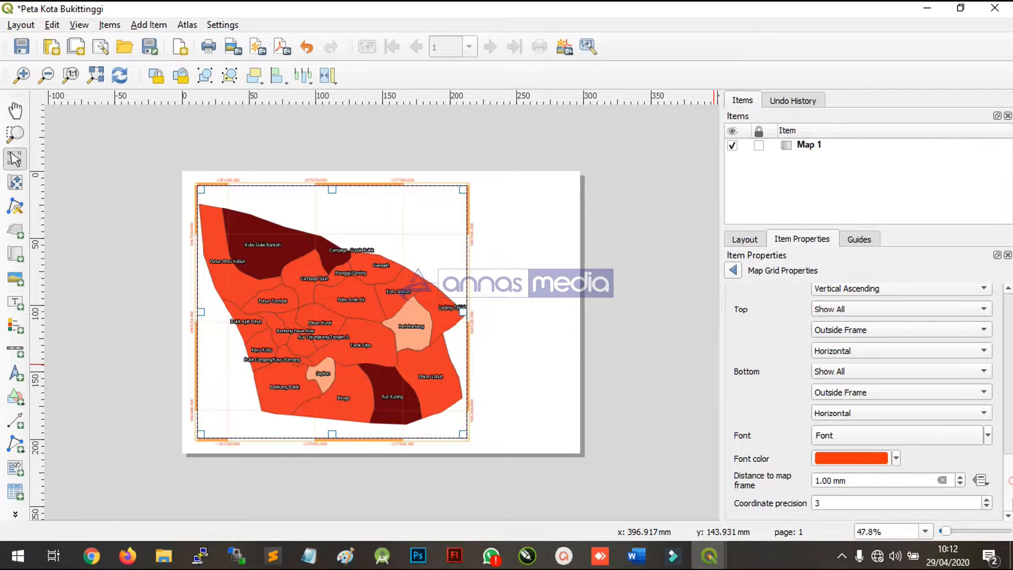
Step: Collapse the grid's Frame settings, return to the map's properties, collapse Grids and deselect the map
left_click_drag(1009, 496, 1009, 382)
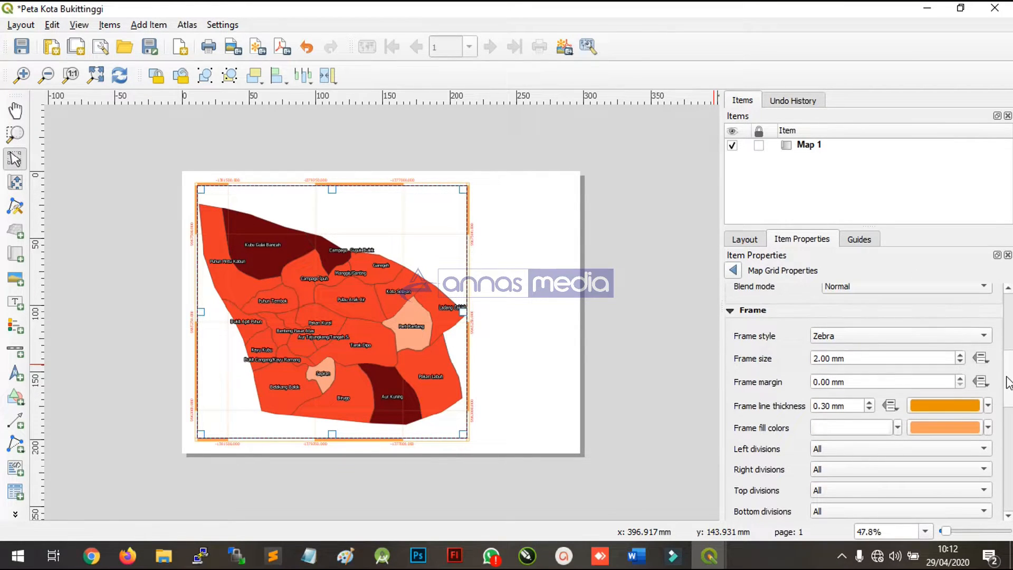
left_click(731, 311)
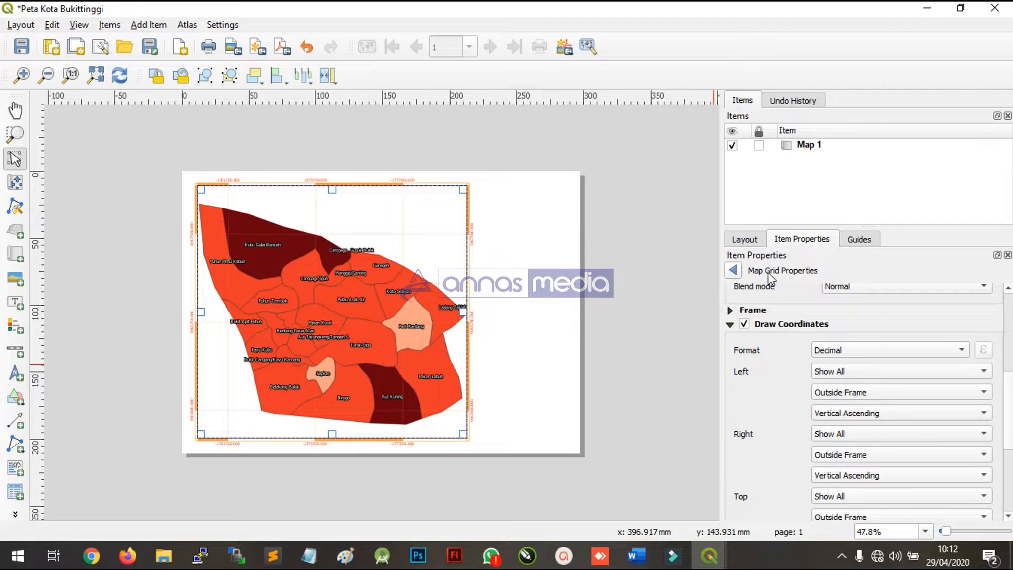
left_click(735, 275)
scroll(760, 369, "up", 5)
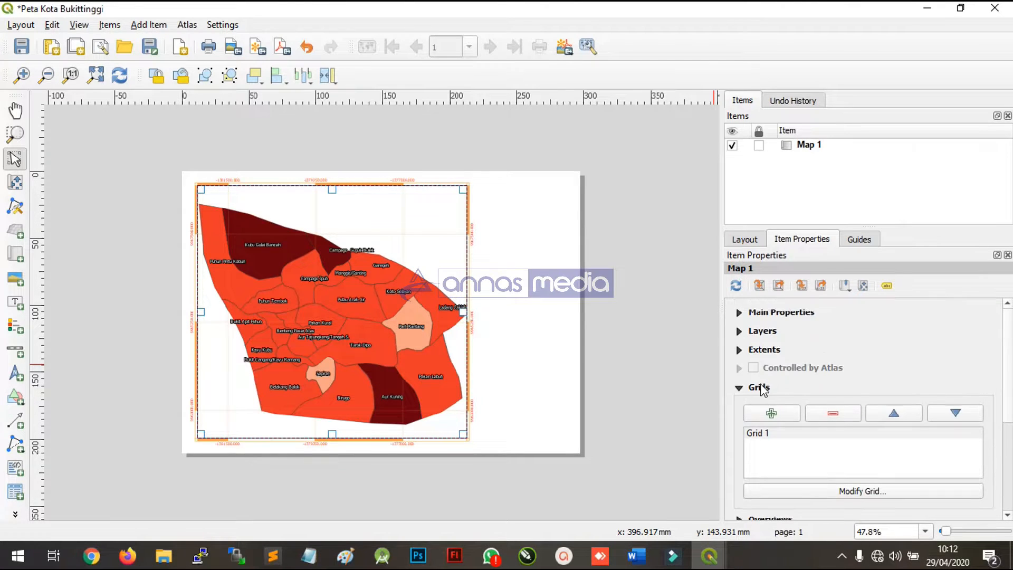
left_click(739, 390)
left_click(554, 359)
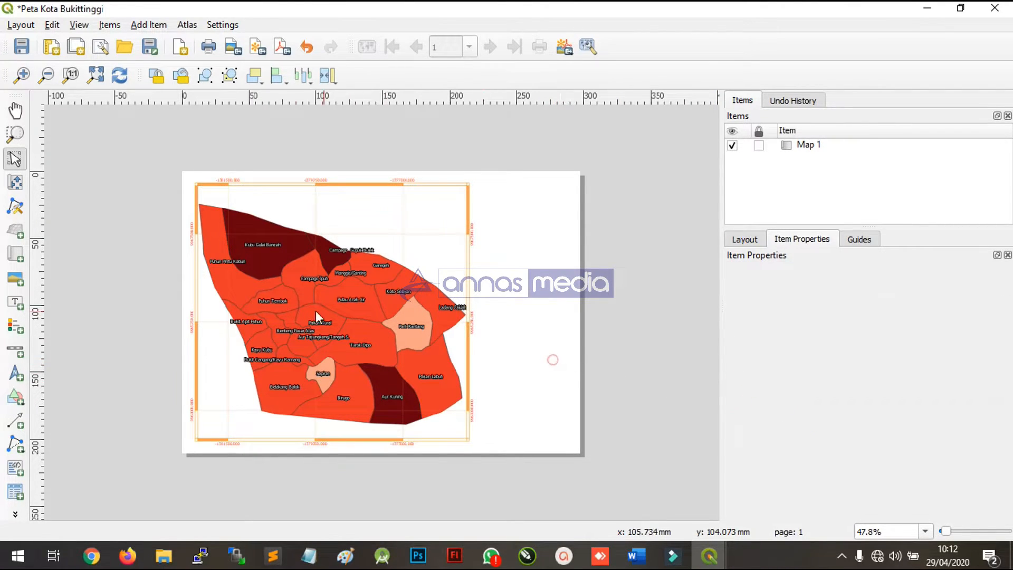
left_click(21, 75)
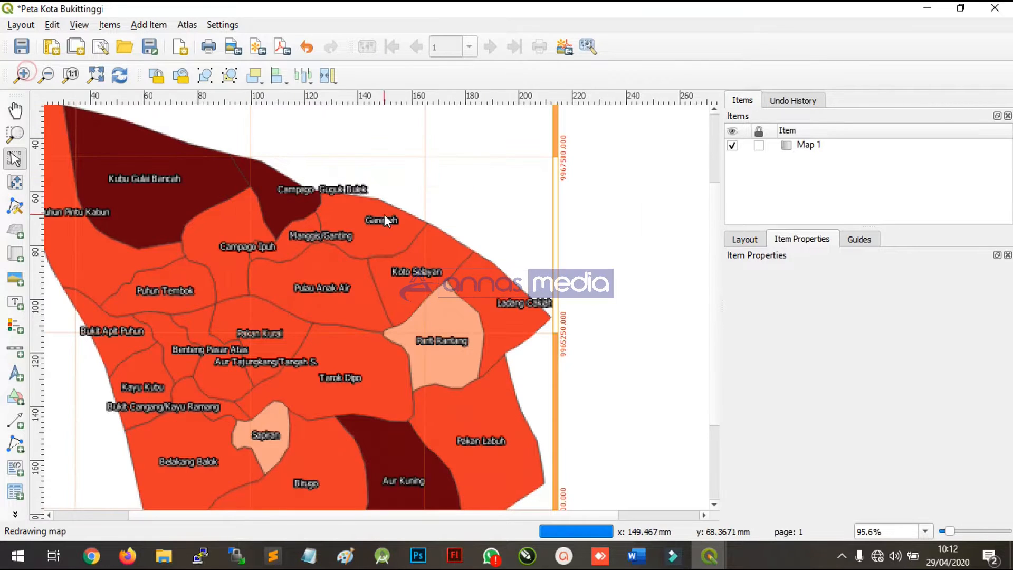
key("ctrl+minus")
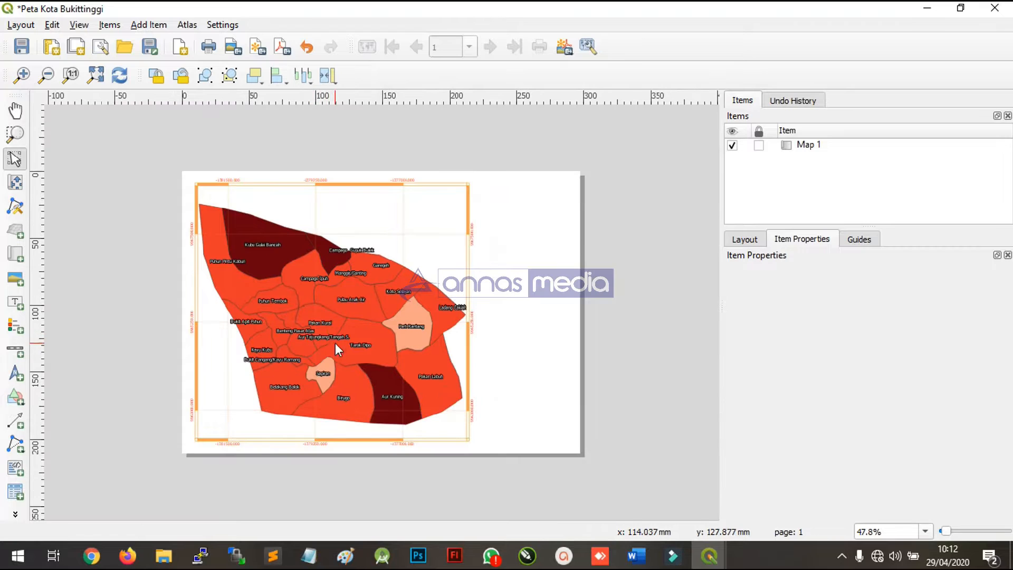
left_click(333, 301)
left_click(539, 282)
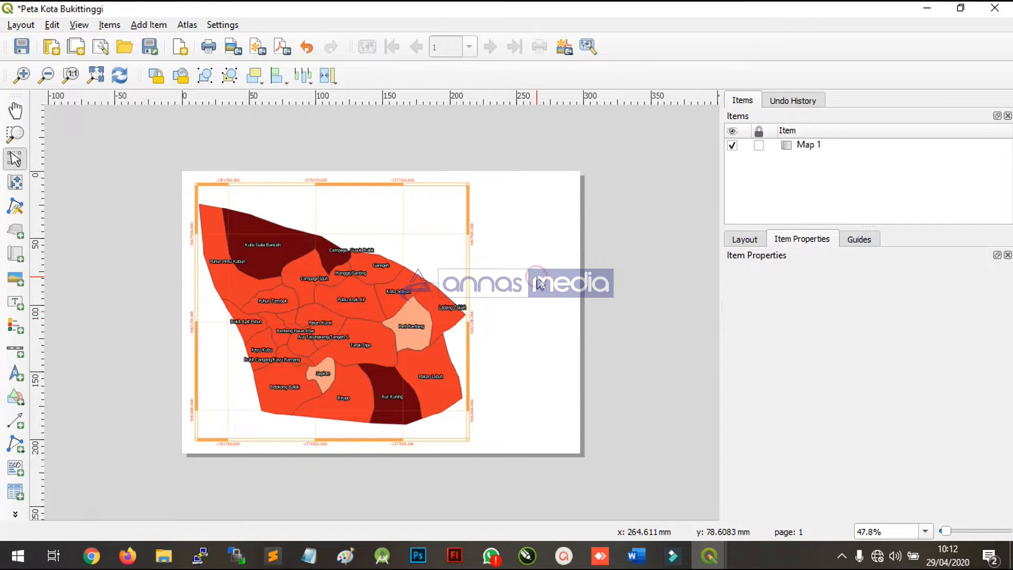
Step: Add a text label about 65 mm wide and 25 mm high in the blank area right of the map and open its item properties
left_click(756, 244)
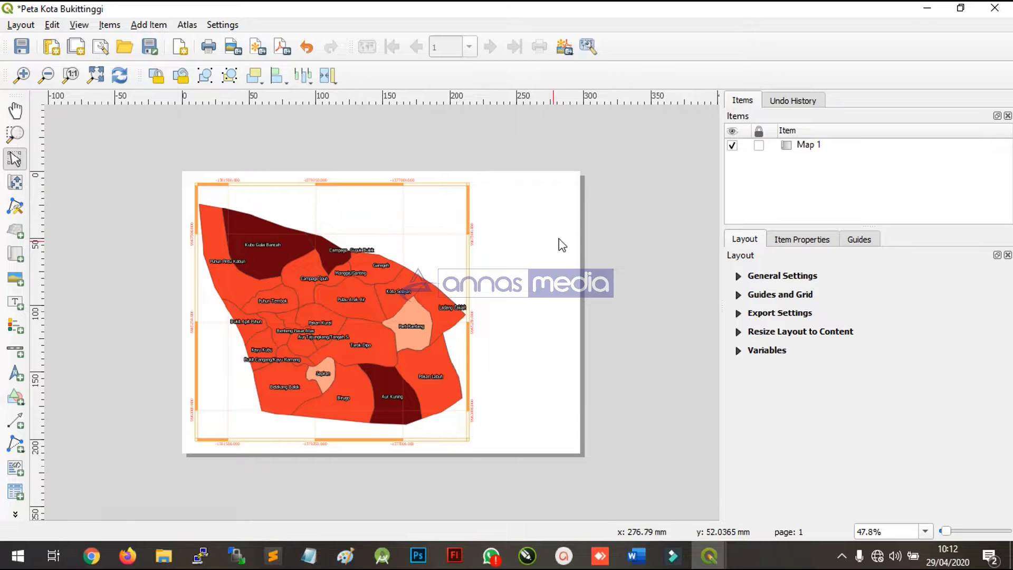
left_click(14, 304)
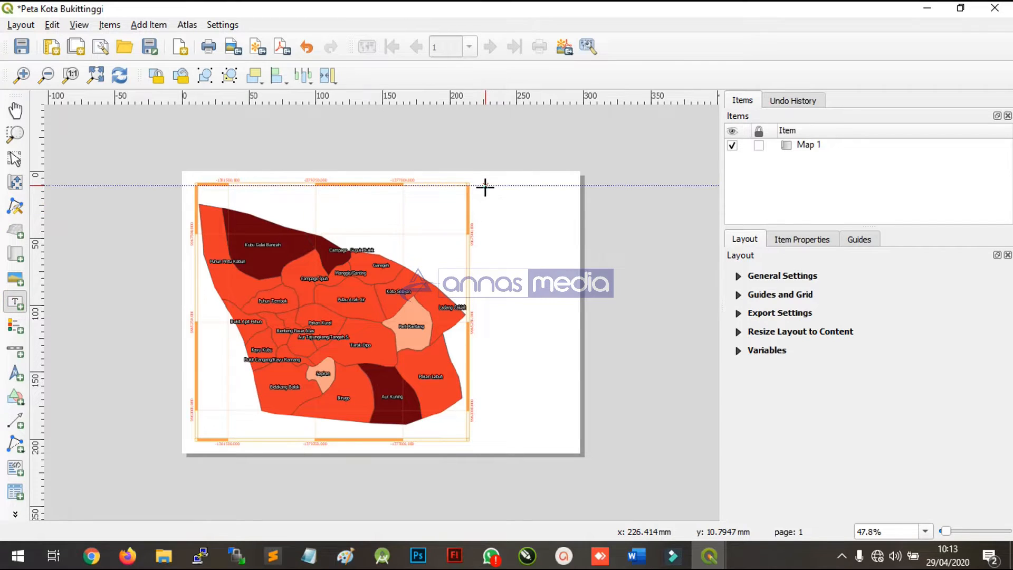
left_click_drag(485, 212, 572, 246)
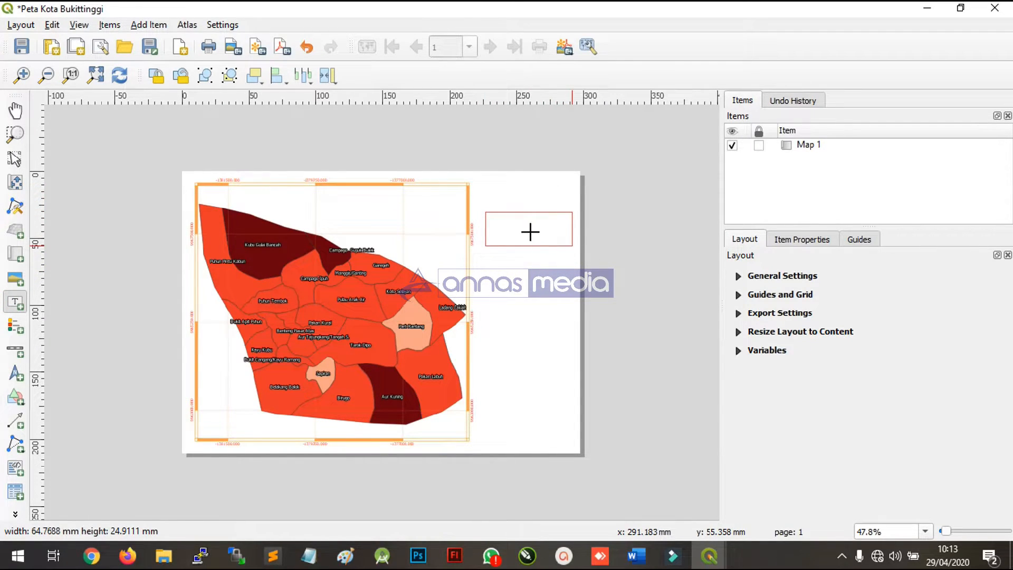
left_click_drag(518, 230, 521, 239)
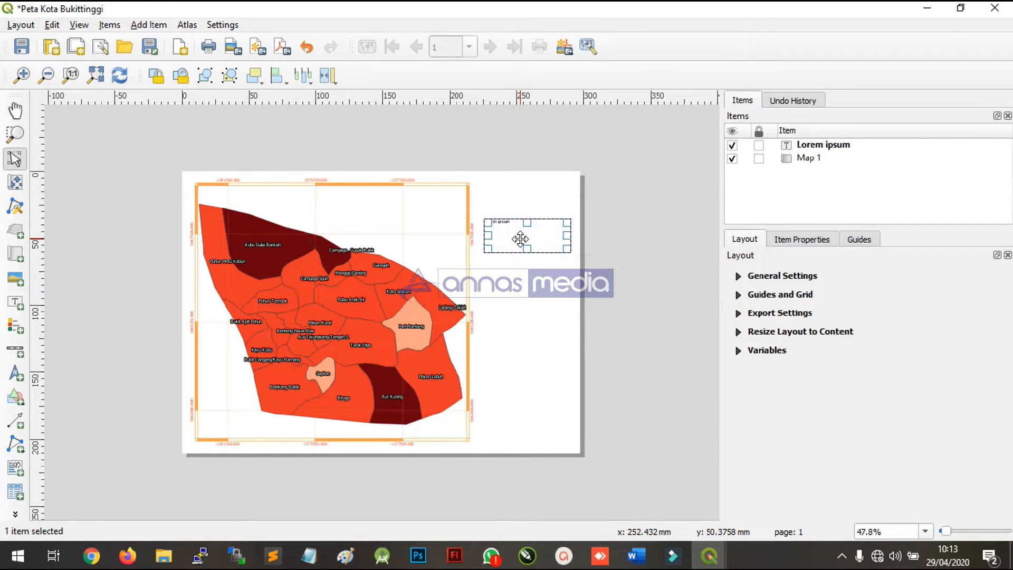
scroll(521, 238, "up", 1)
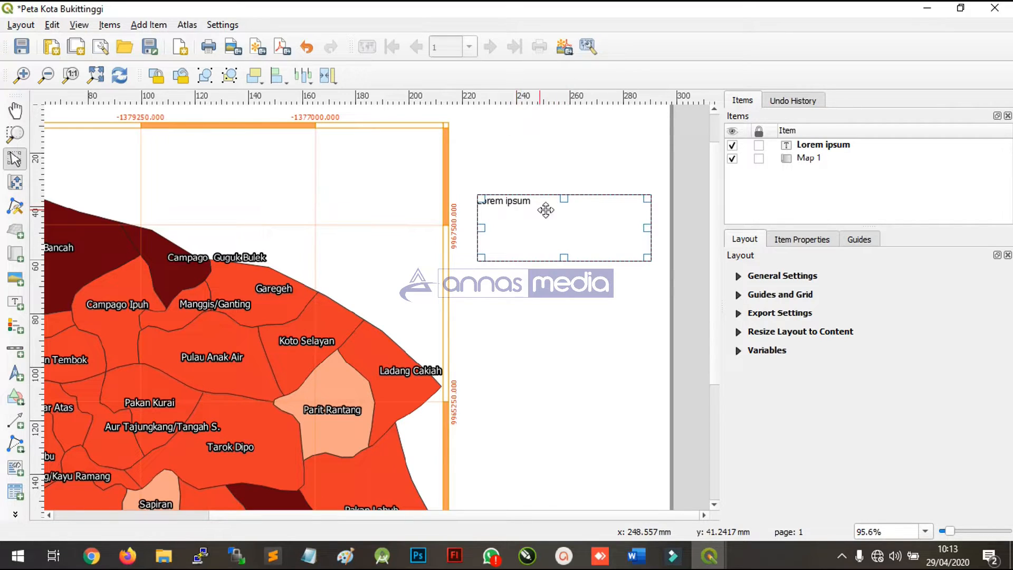
left_click_drag(543, 211, 543, 211)
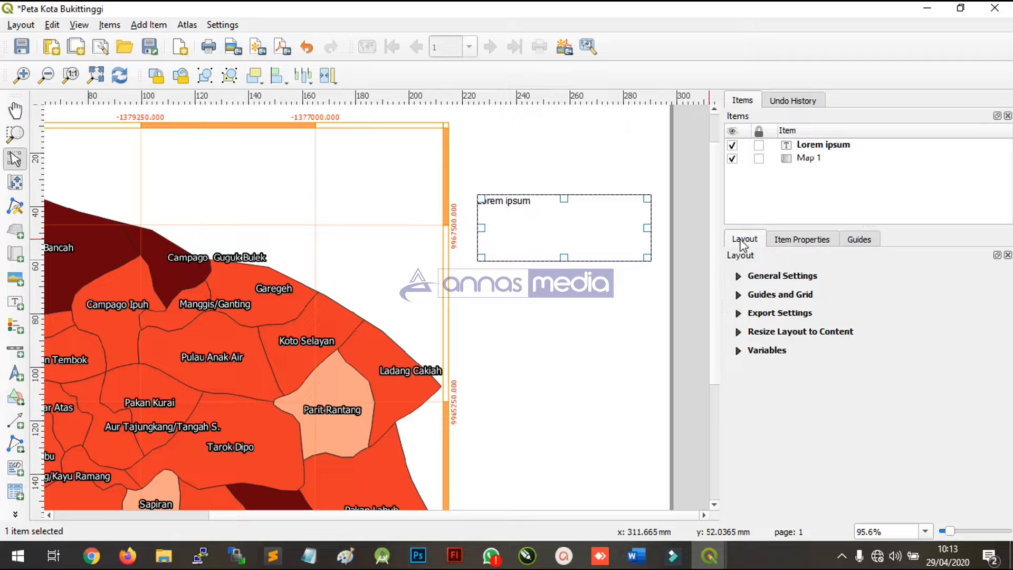
left_click(799, 240)
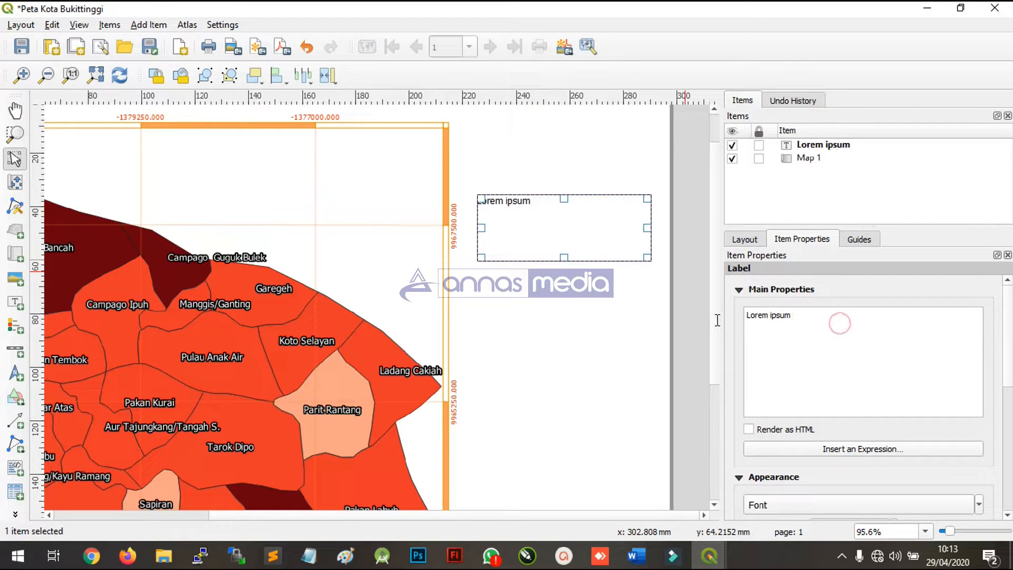
Step: Replace the label's placeholder text with "PETA KOTA BUKITTINGGI"
left_click(822, 324)
key("BackSpace")
key("BackSpace")
key("BackSpace")
key("BackSpace")
key("BackSpace")
key("BackSpace")
key("BackSpace")
key("BackSpace")
key("BackSpace")
key("BackSpace")
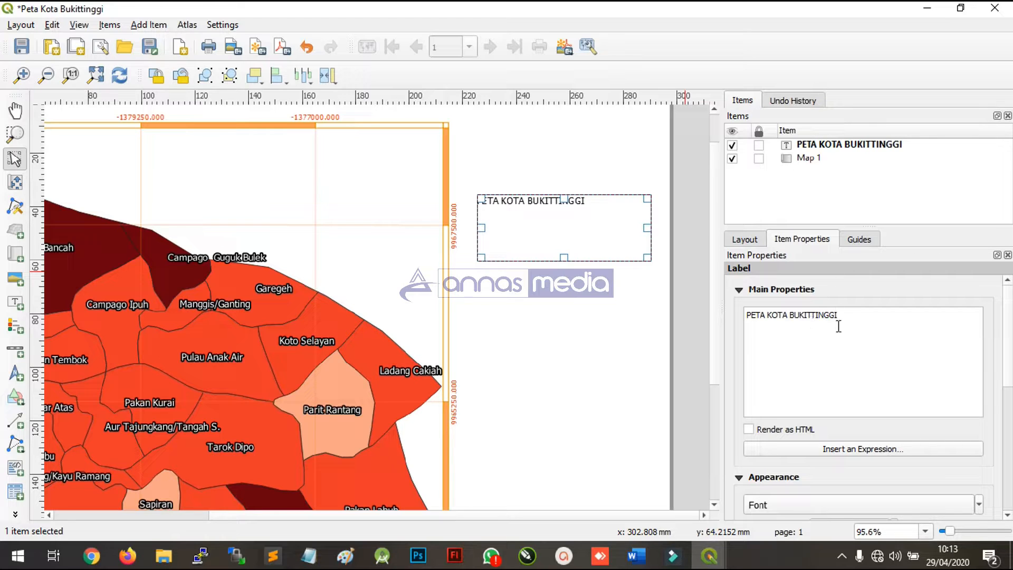
Step: Widen the title label to about 67 mm by extending its left edge and nudge it slightly down
left_click(543, 223)
left_click(561, 213)
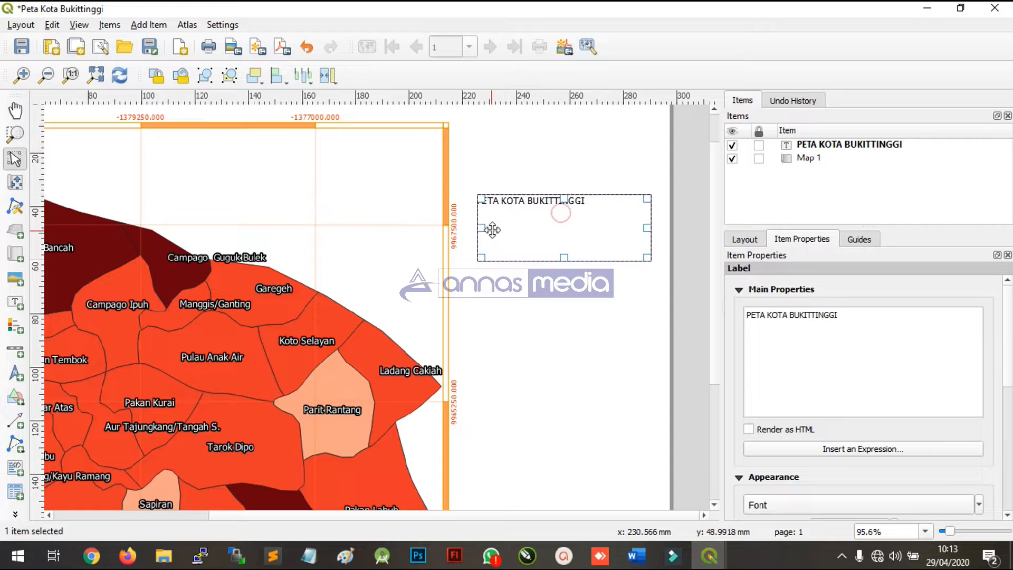
left_click_drag(479, 228, 473, 228)
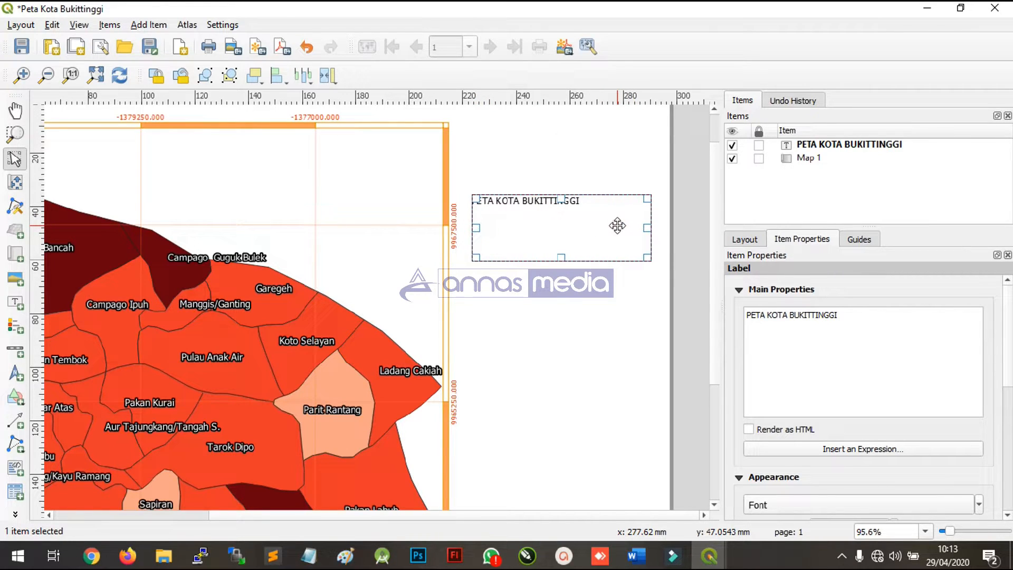
left_click_drag(617, 225, 617, 227)
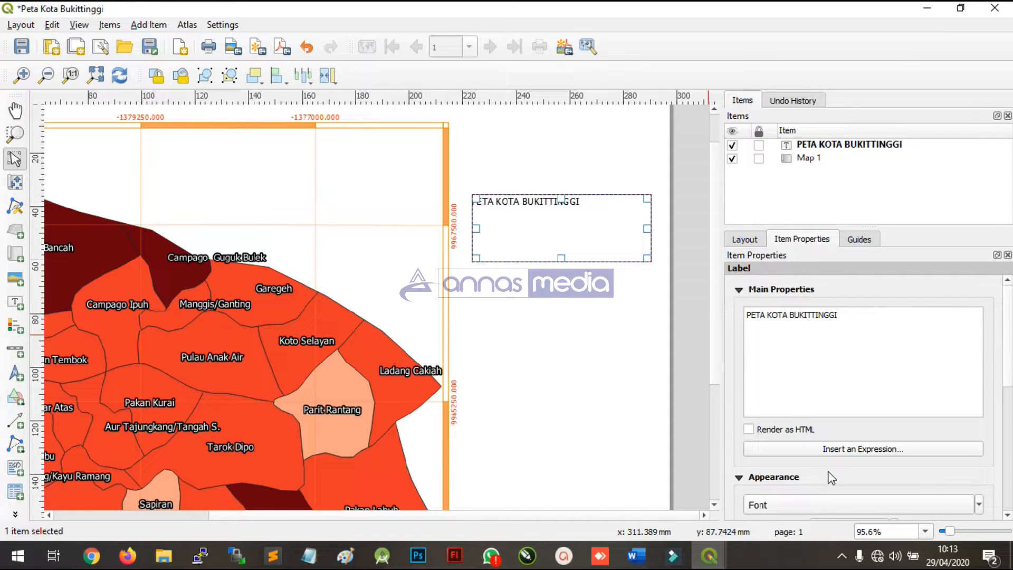
Step: Set the title label's font style to Bold and its size to 16
left_click(740, 290)
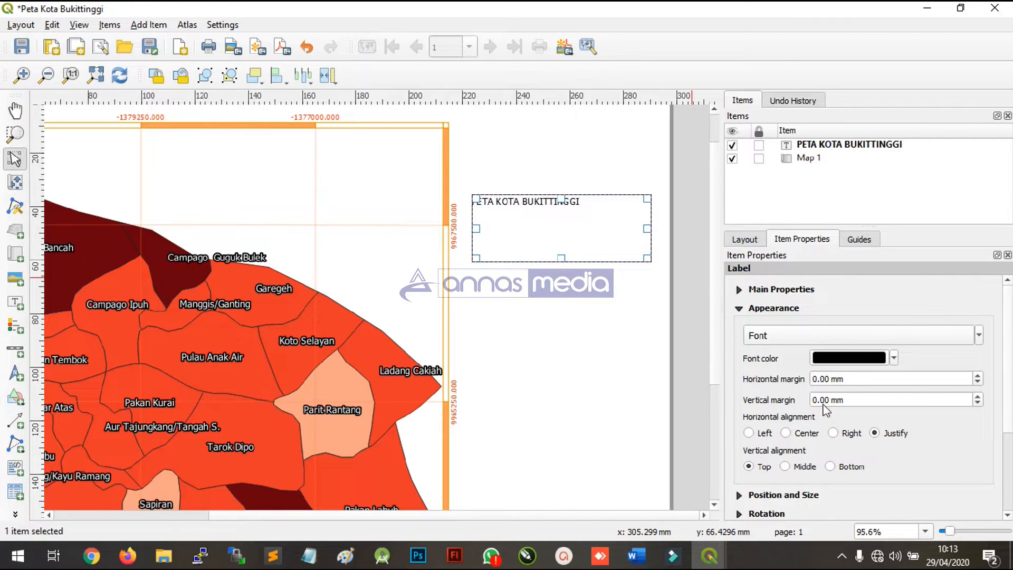
left_click(786, 433)
left_click(818, 338)
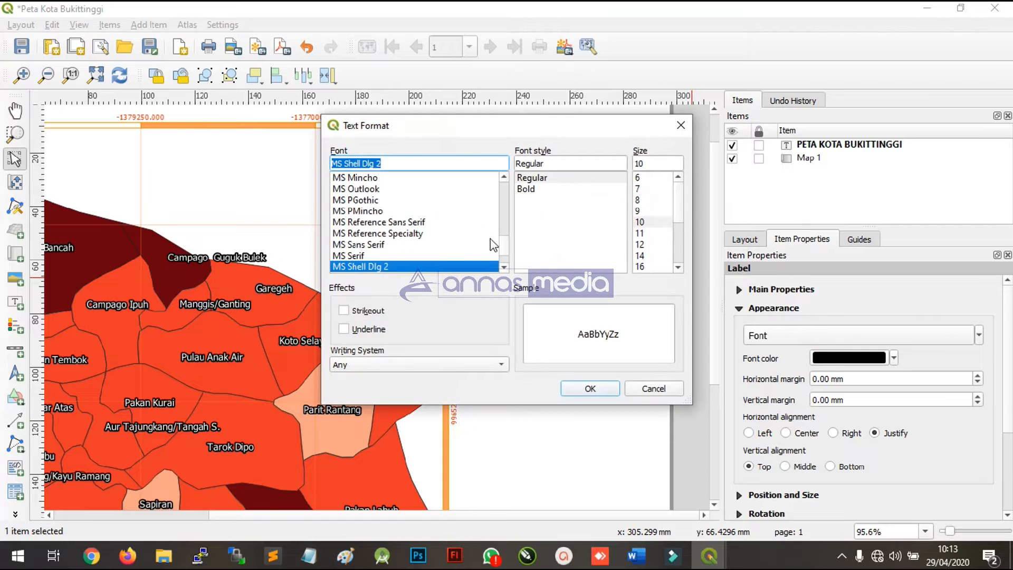
key("Tab")
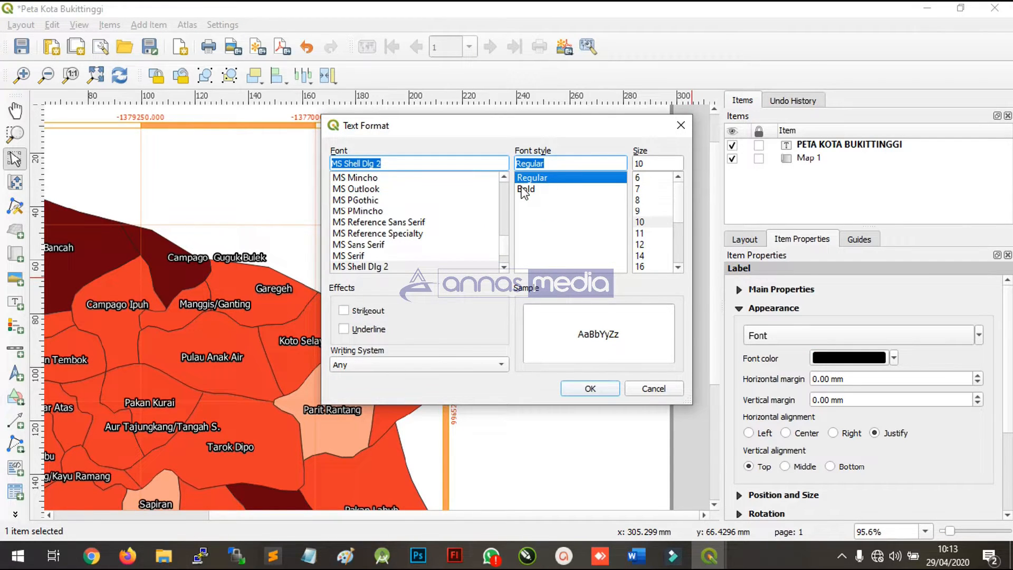
left_click(527, 190)
scroll(677, 225, "down", 1)
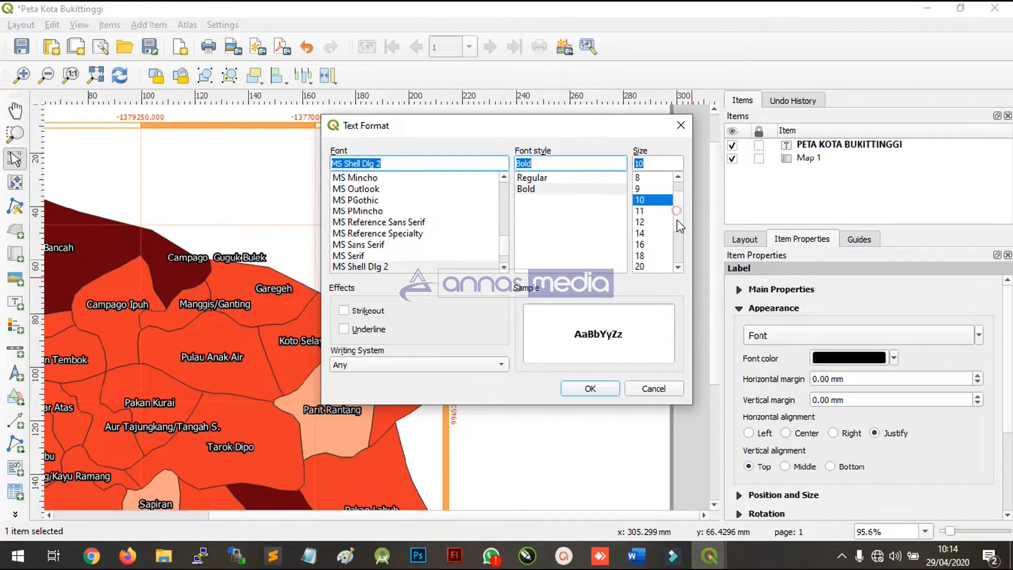
left_click(643, 232)
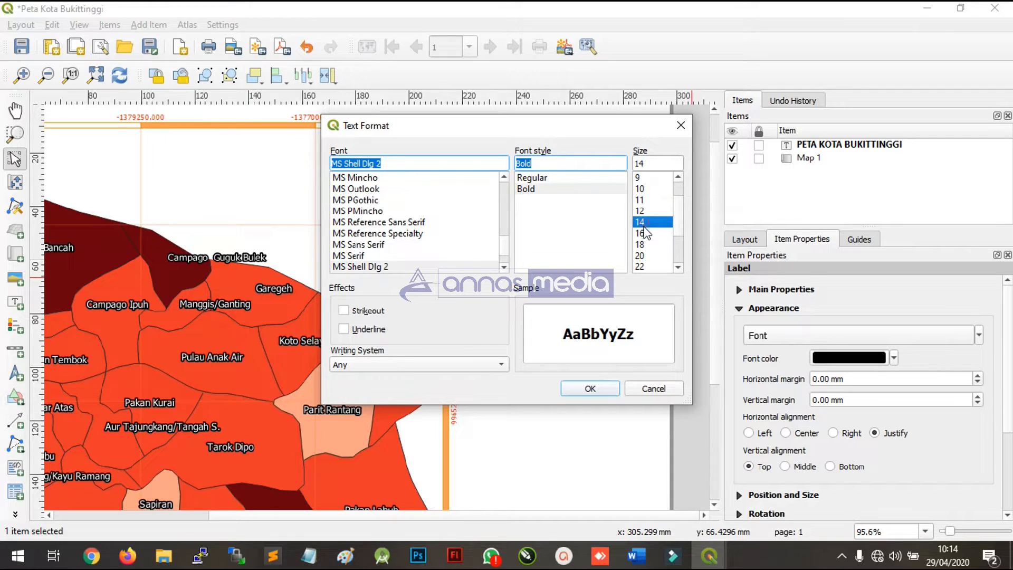
left_click(604, 390)
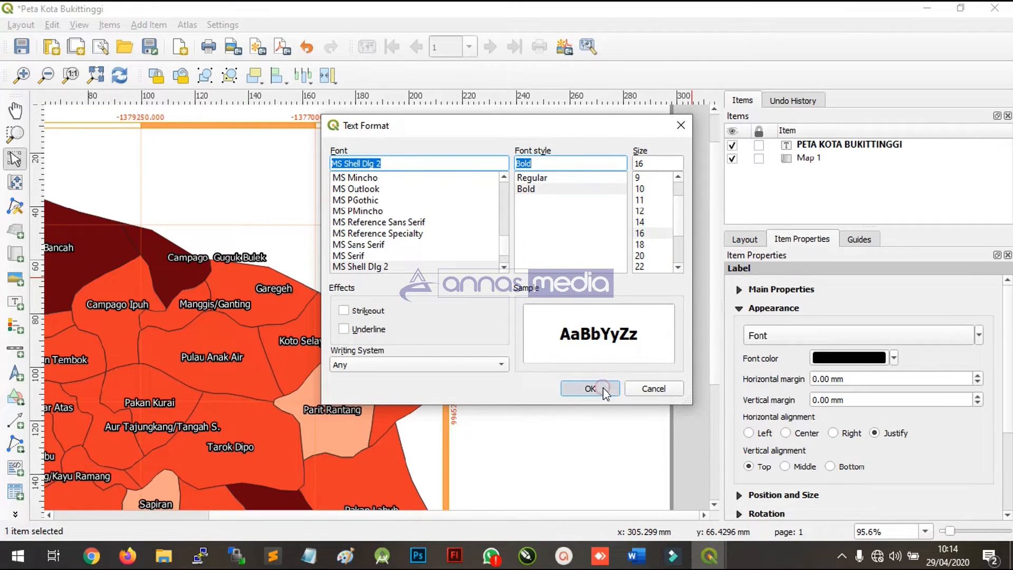
Step: Centre the title text horizontally and reduce the label's height to about 14 mm to fit its two lines
left_click(786, 432)
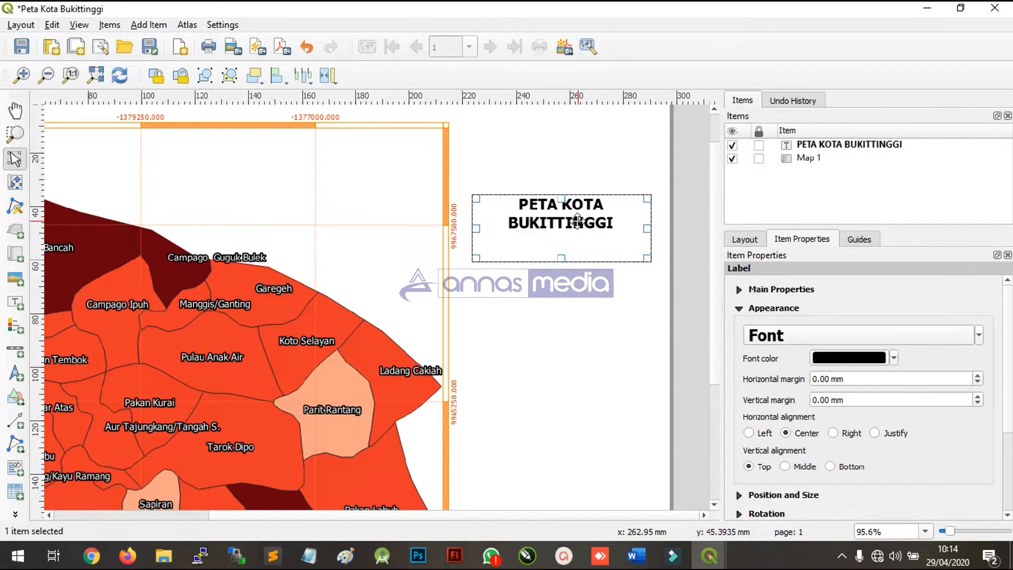
left_click_drag(563, 259, 567, 228)
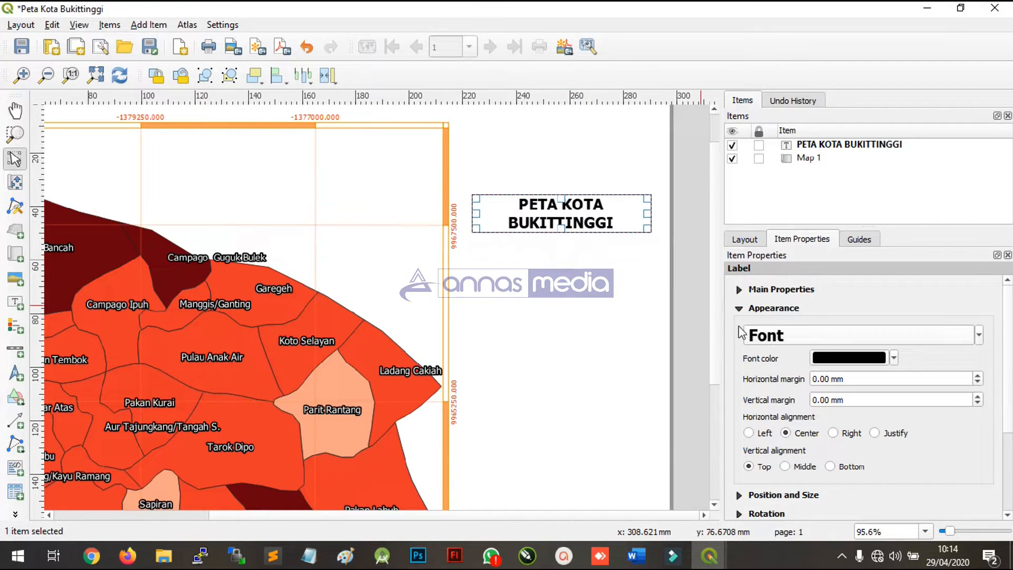
left_click(600, 267)
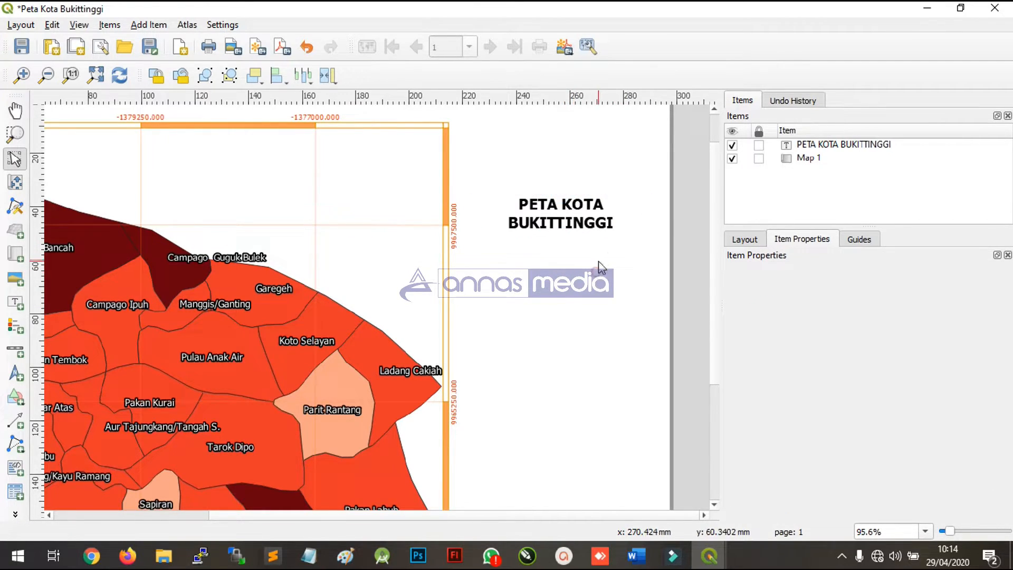
Step: Increase the title's font size to 18 and extend the label's bottom edge to a height of about 16 mm
left_click(588, 219)
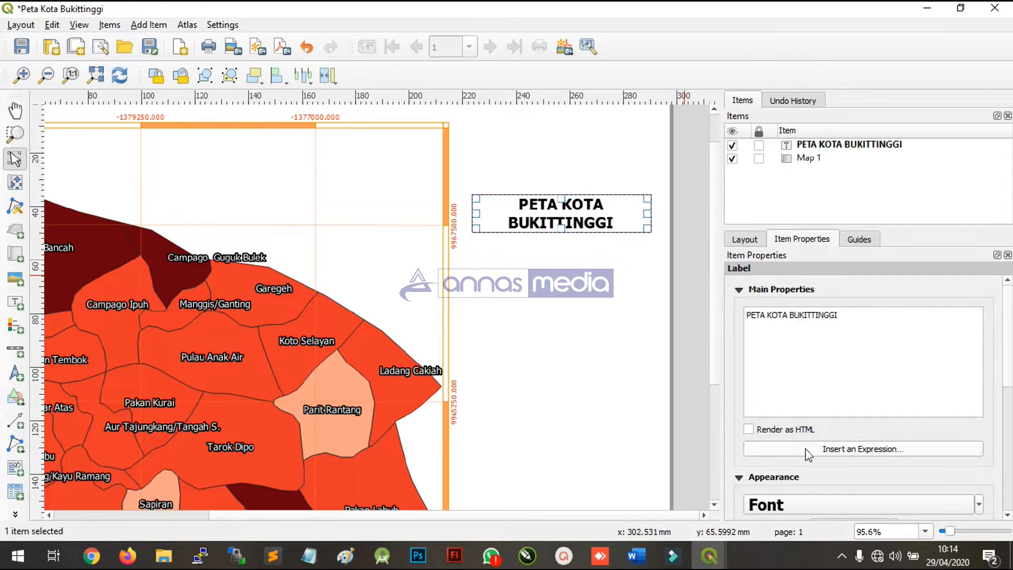
left_click(740, 290)
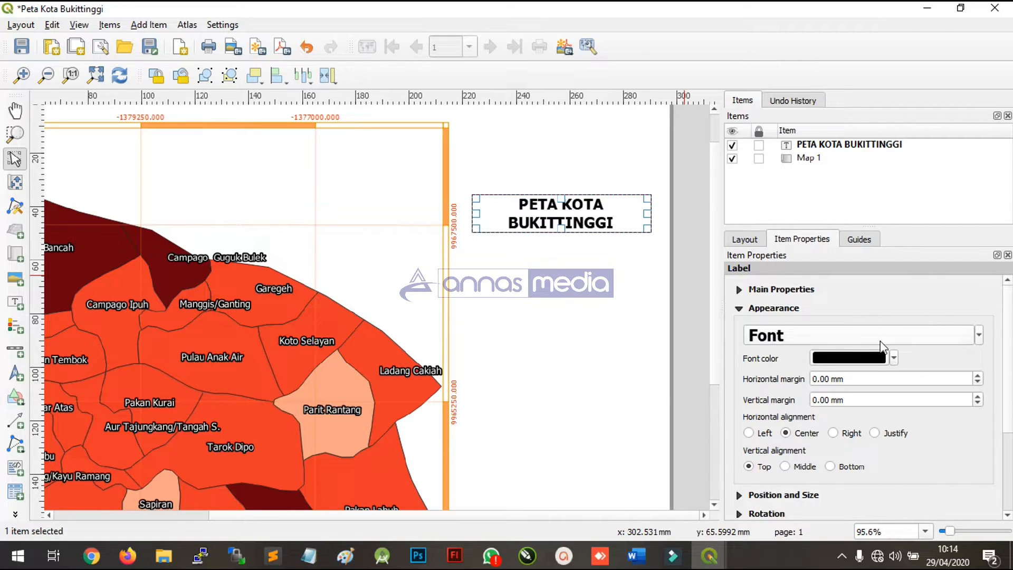
left_click(807, 335)
left_click(678, 268)
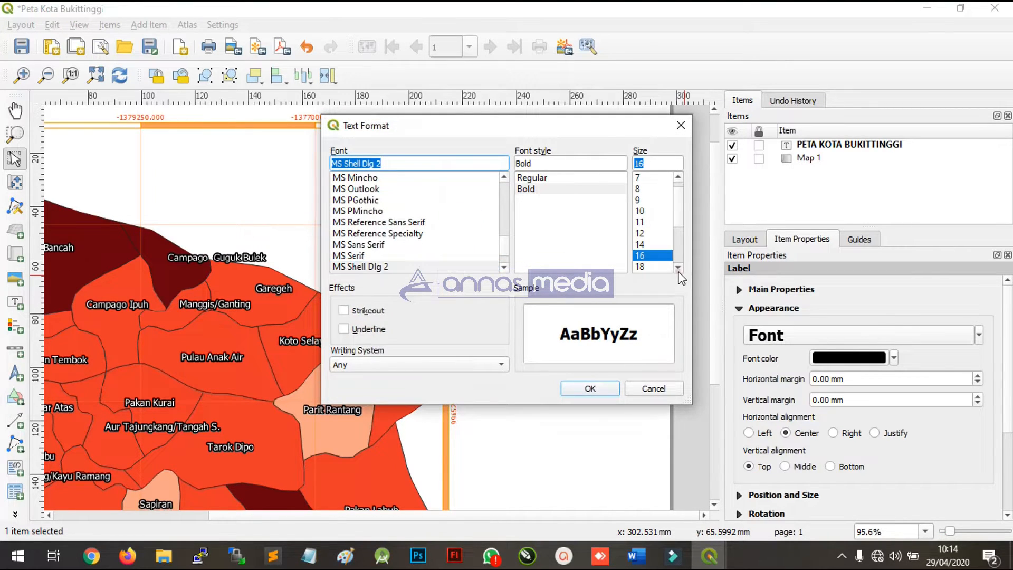
left_click(657, 266)
left_click(609, 385)
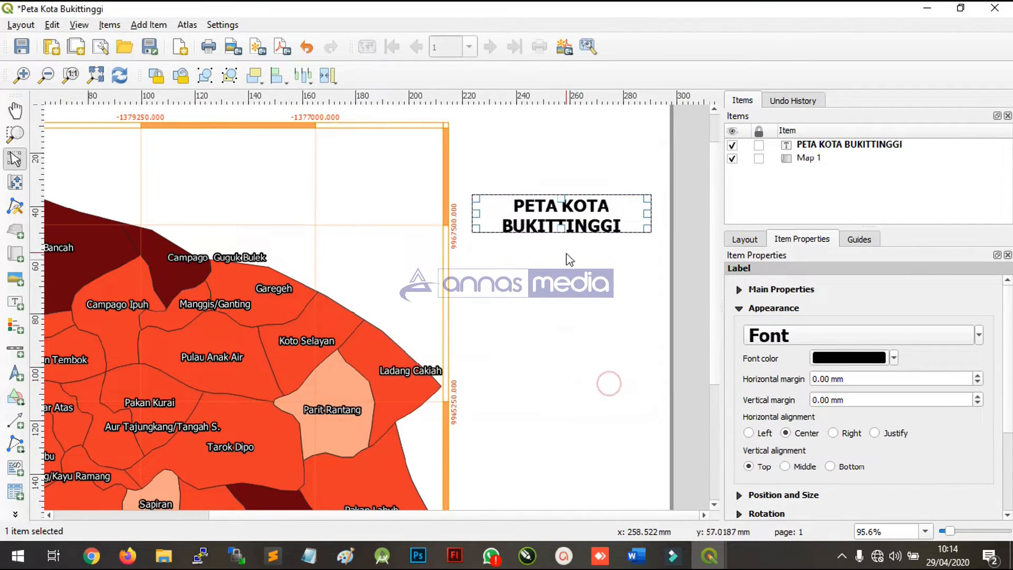
left_click_drag(561, 229, 561, 234)
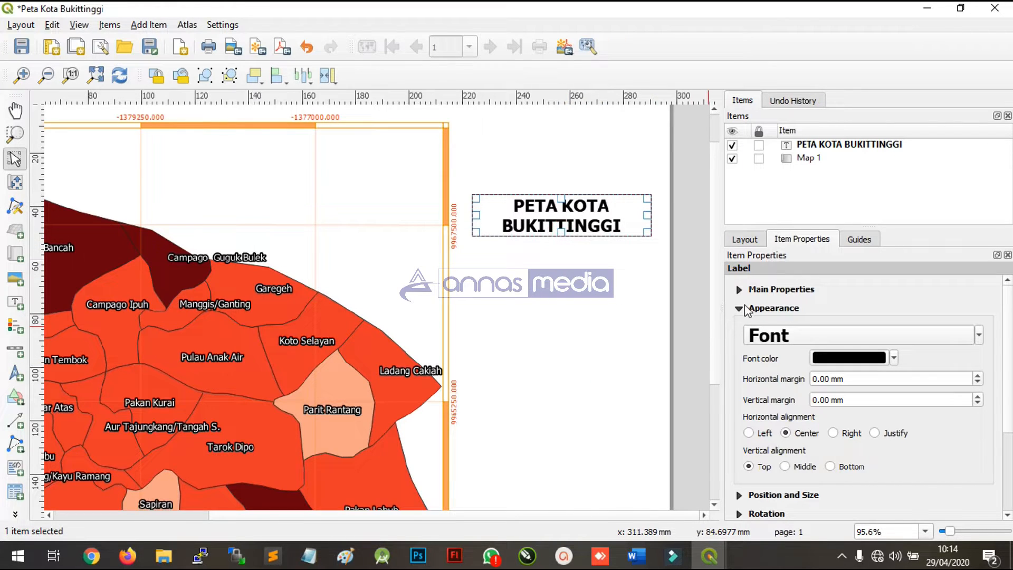
left_click(742, 309)
left_click(742, 309)
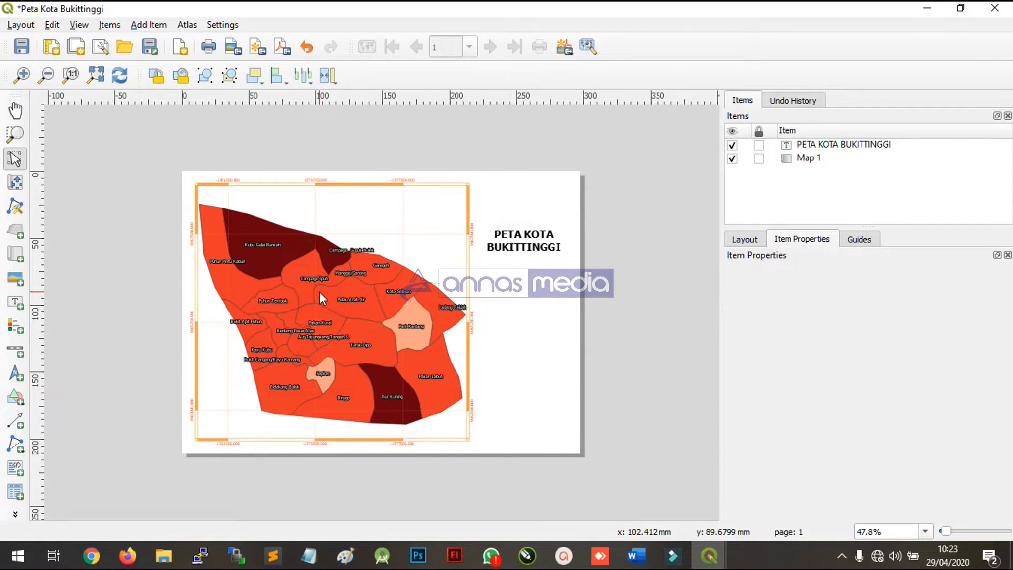
Step: Add a picture item about 32 mm square above the title label
left_click(17, 277)
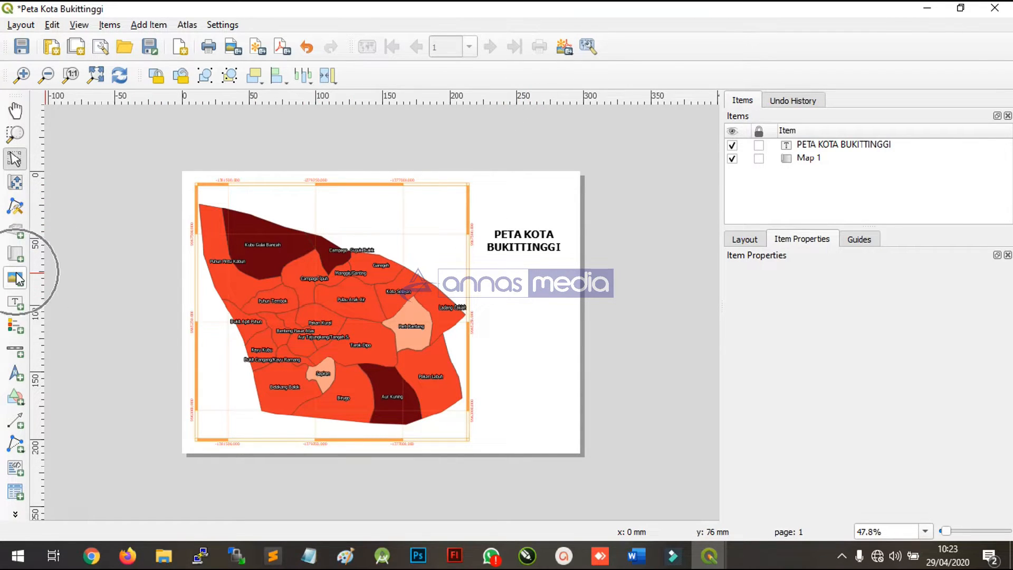
key("ctrl")
key("ctrl")
key("ctrl")
key("ctrl")
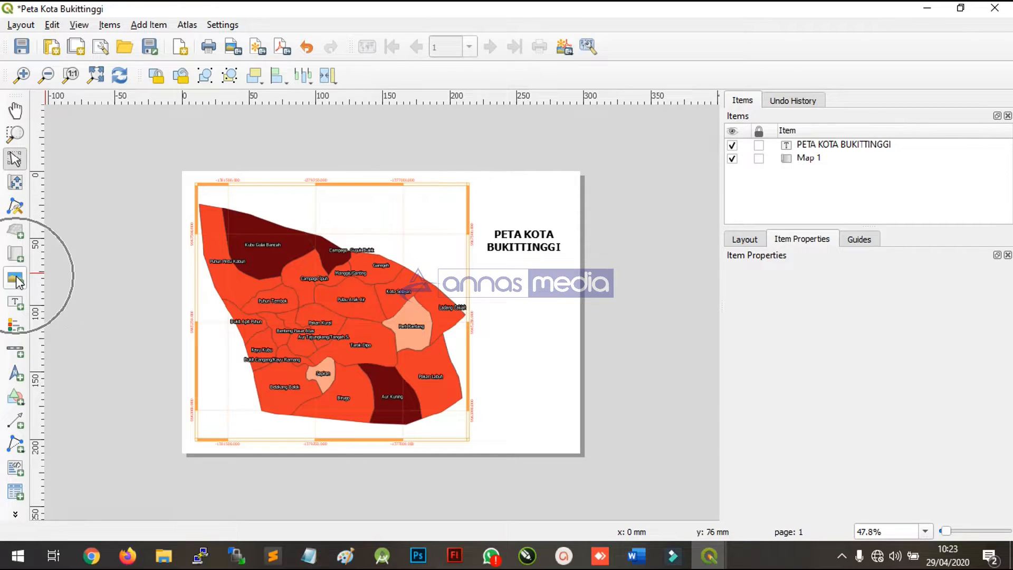
left_click(16, 278)
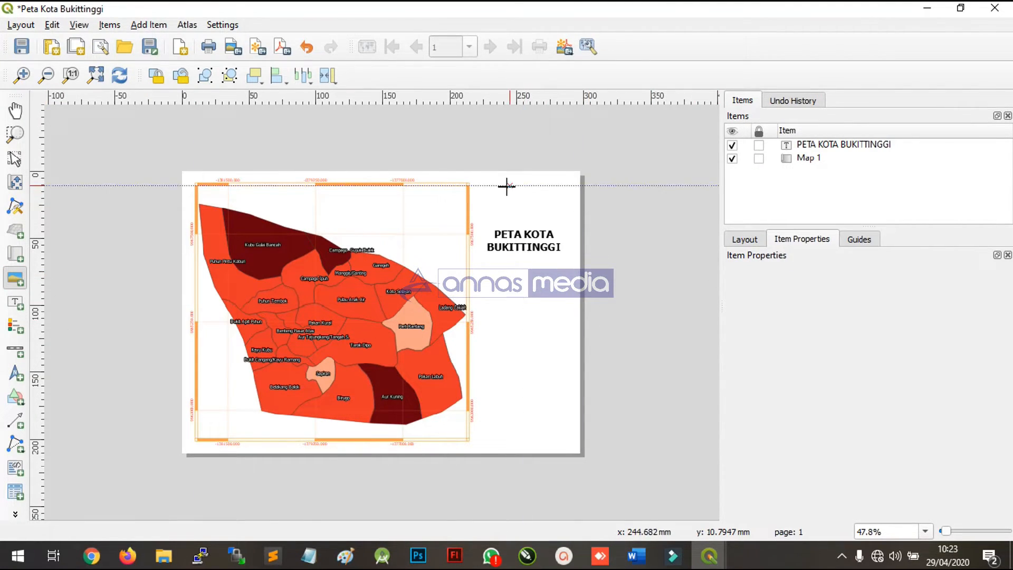
left_click_drag(497, 185, 541, 226)
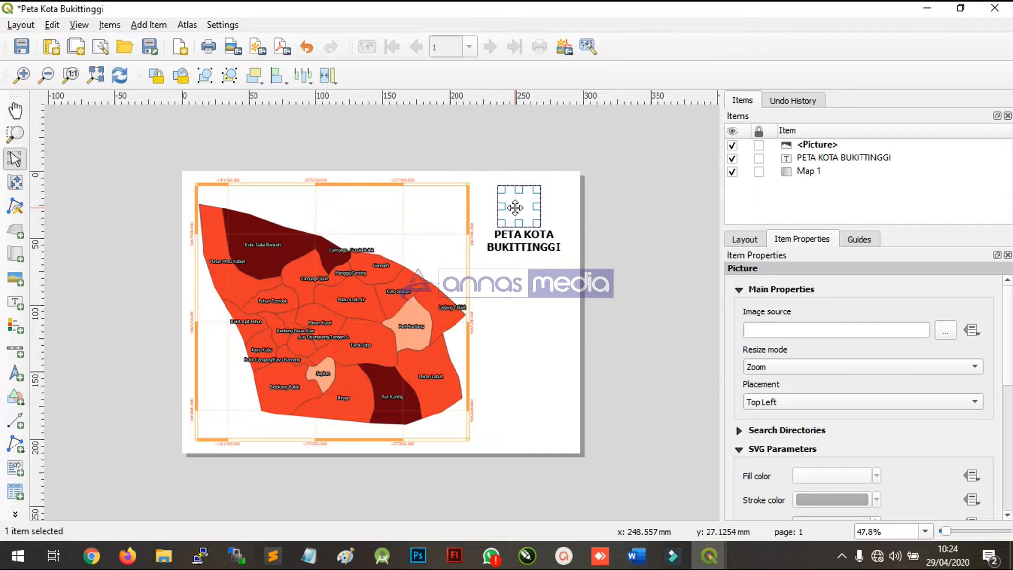
Step: Load 462px-Logo_Kota_Bukittinggi.png from the Downloads folder as the picture's image source
left_click(801, 241)
left_click(939, 335)
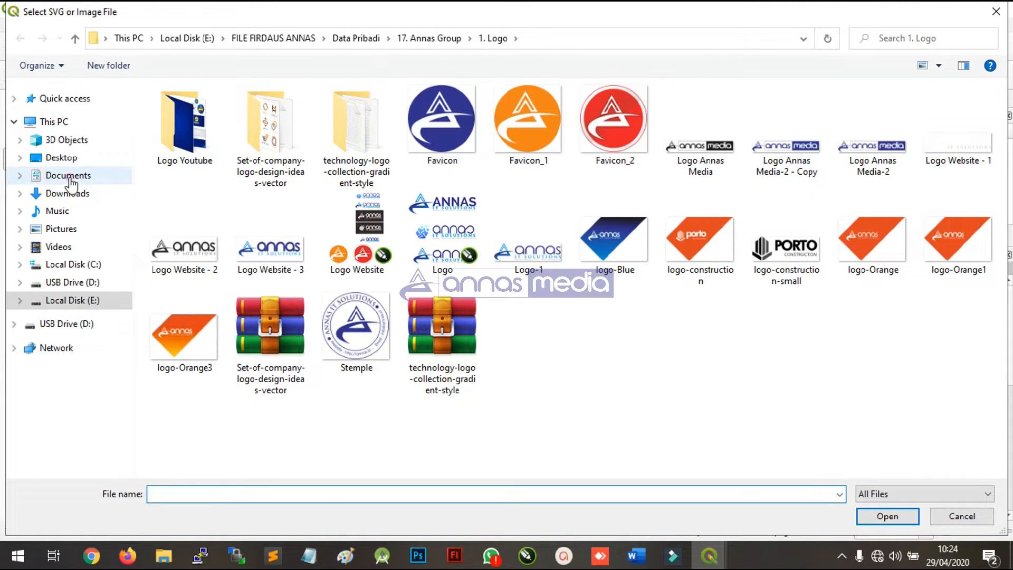
left_click(70, 180)
left_click(68, 190)
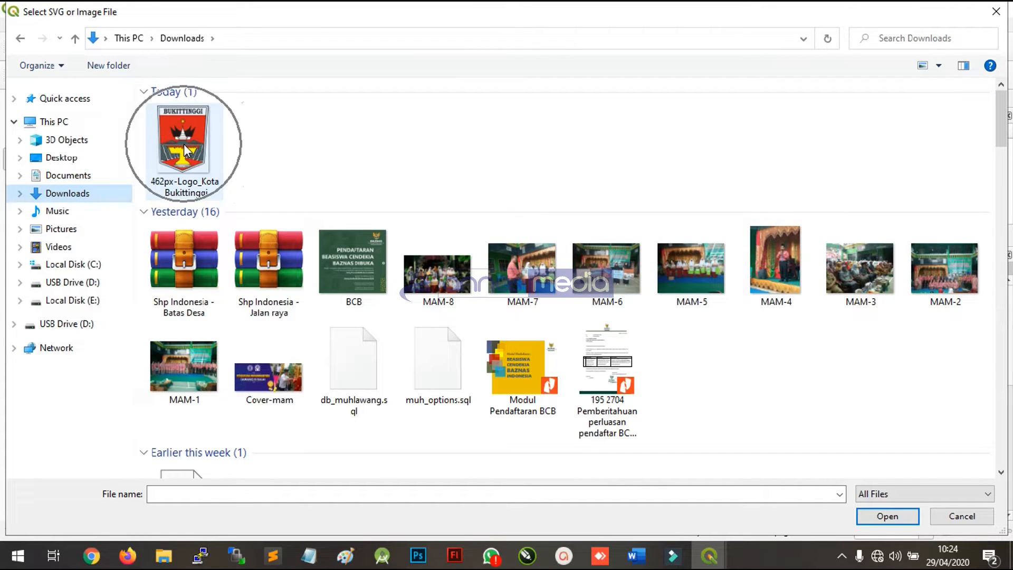
double_click(183, 149)
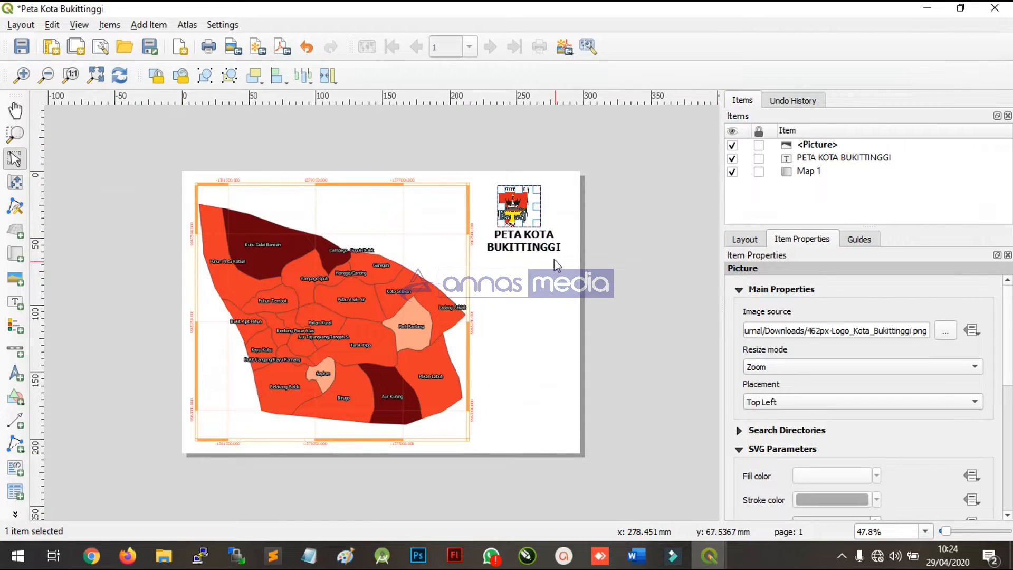
left_click(569, 209)
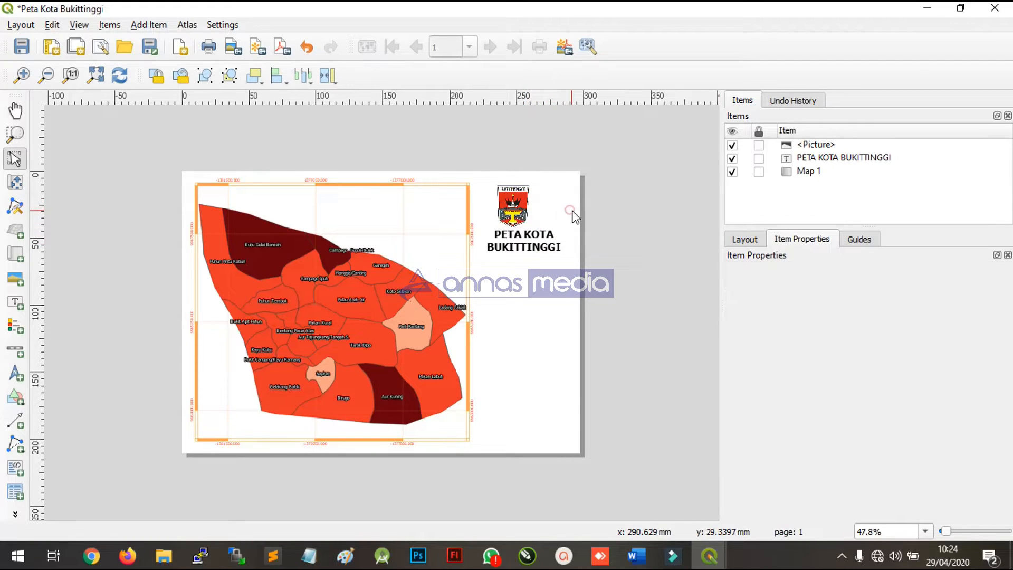
Step: Set the logo picture's placement to Top Center within its frame
left_click(529, 211)
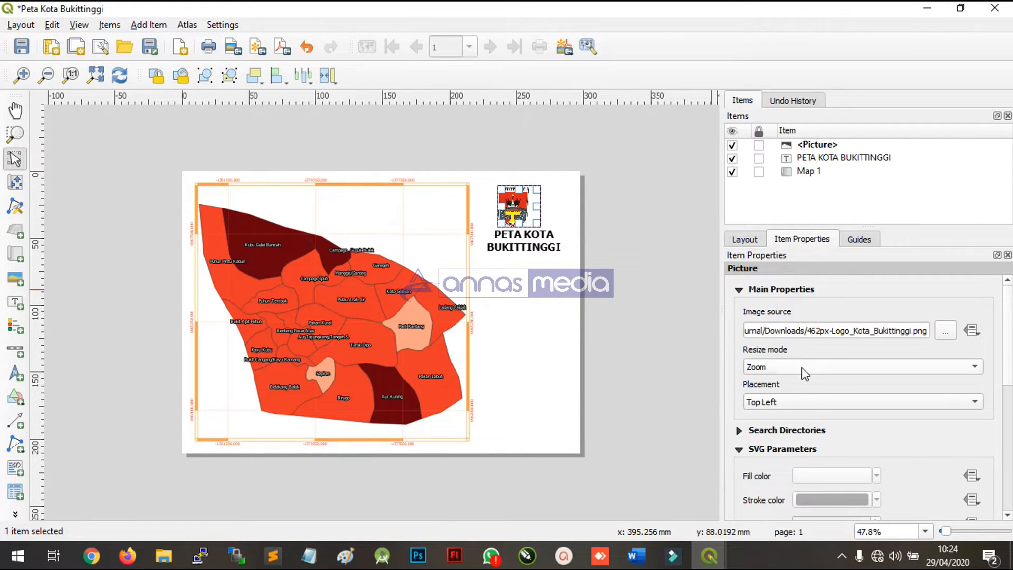
left_click(752, 404)
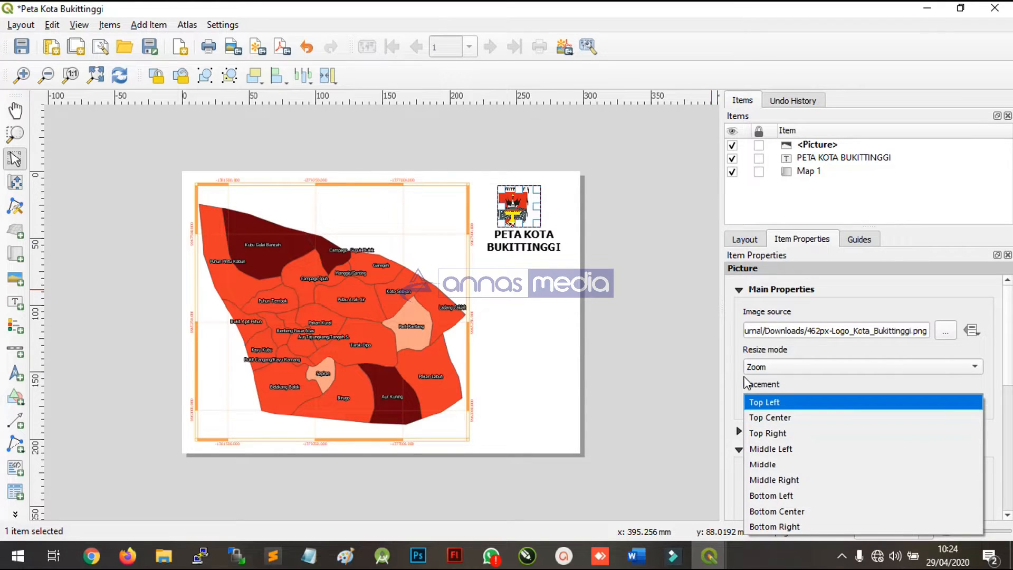
left_click(746, 381)
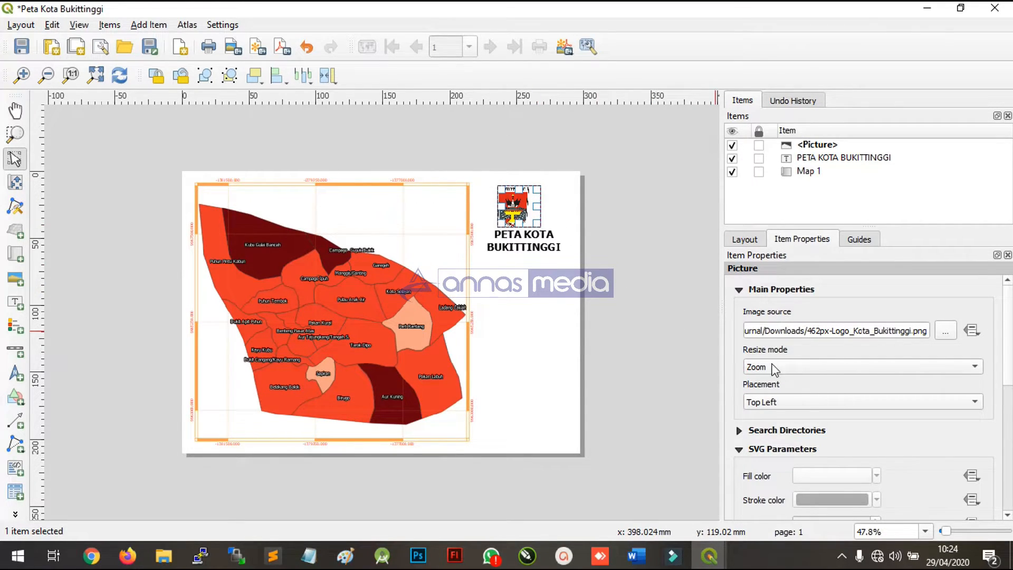
left_click(804, 403)
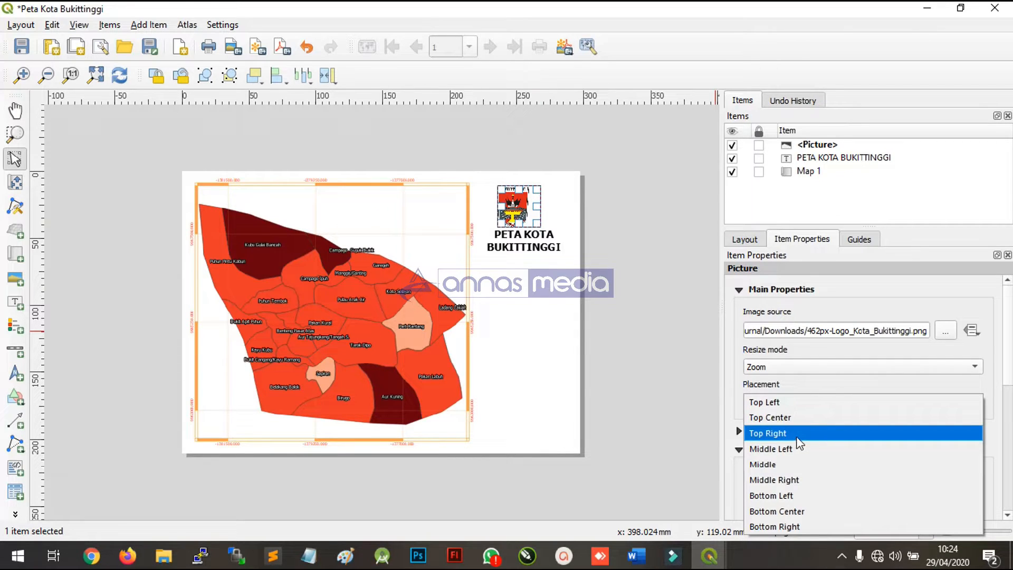
left_click(786, 417)
left_click(685, 331)
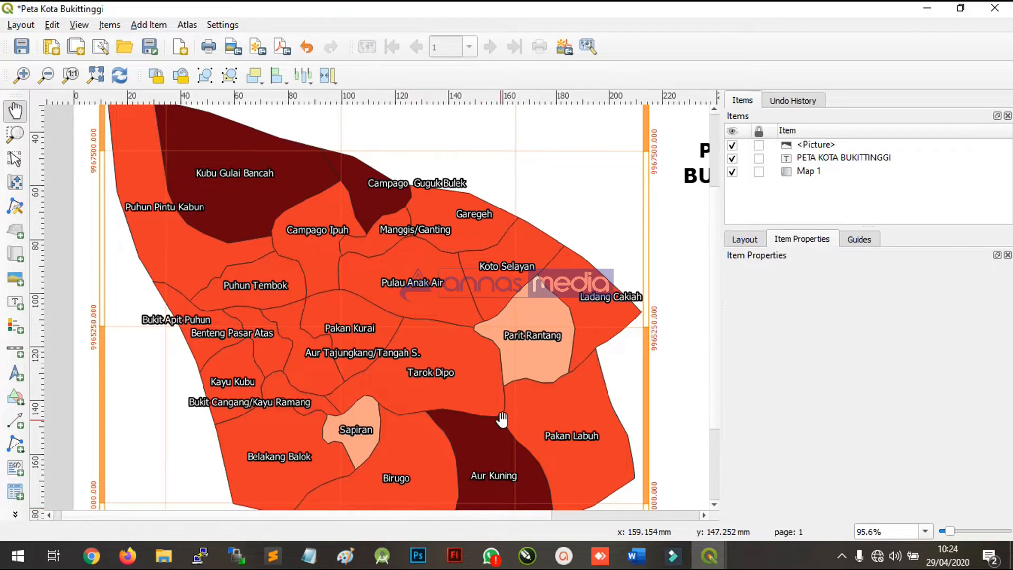
Step: Move the city logo about 4 mm to the right to centre it over the title, and shift the title label slightly down
scroll(502, 421, "down", 1)
scroll(594, 191, "up", 1)
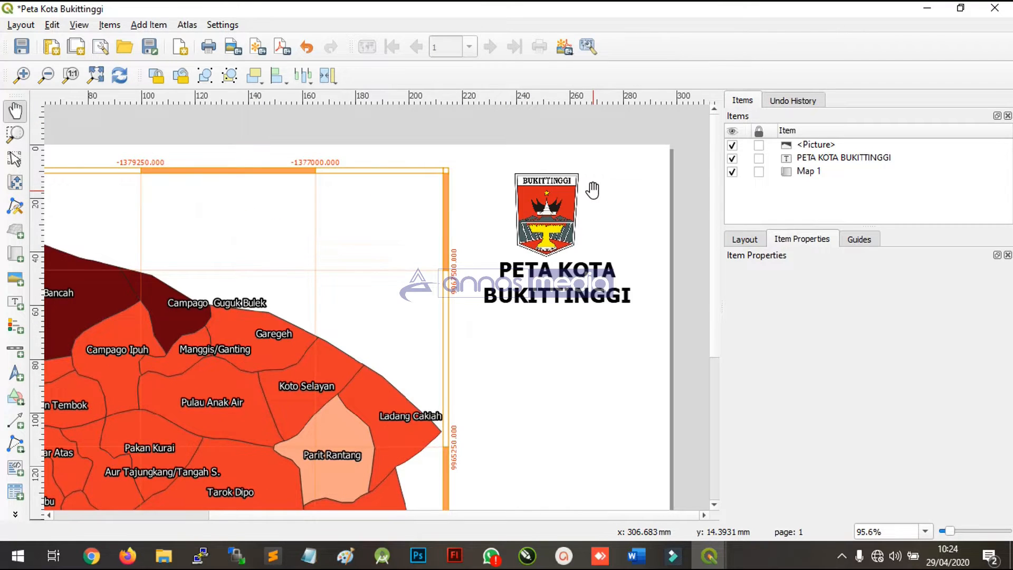
left_click(566, 221)
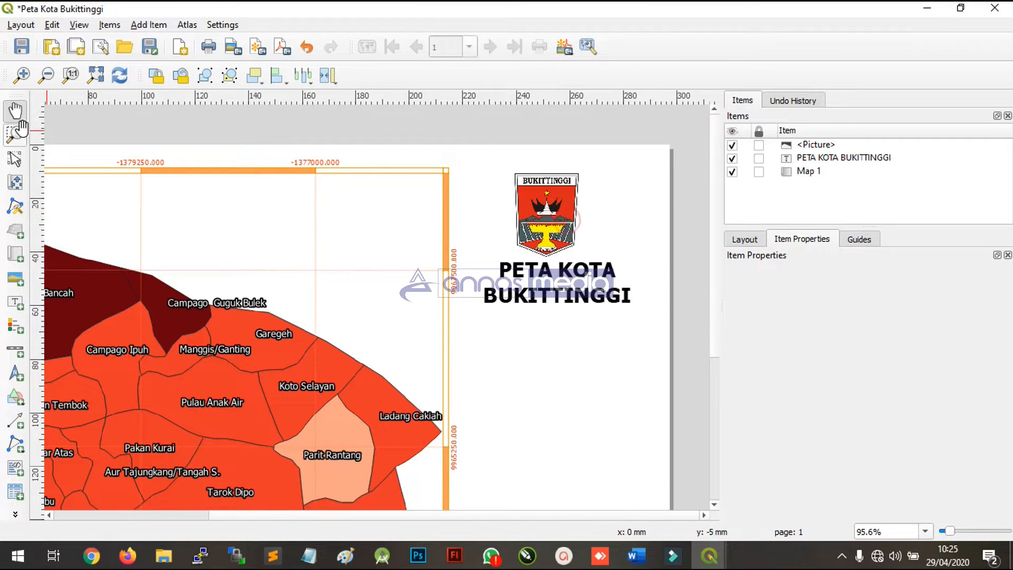
left_click(14, 159)
left_click(552, 251)
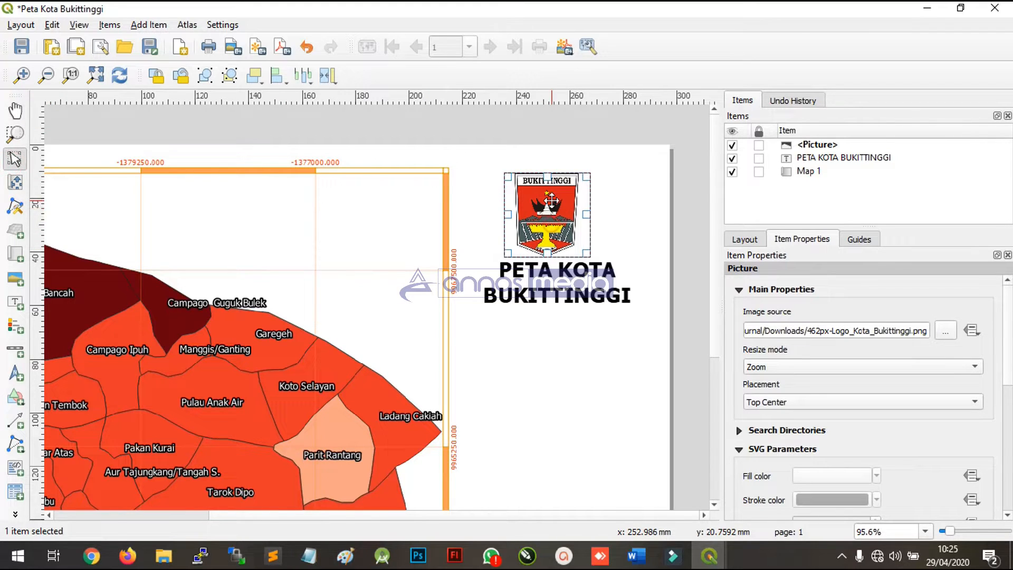
left_click_drag(552, 199, 562, 201)
left_click(638, 224)
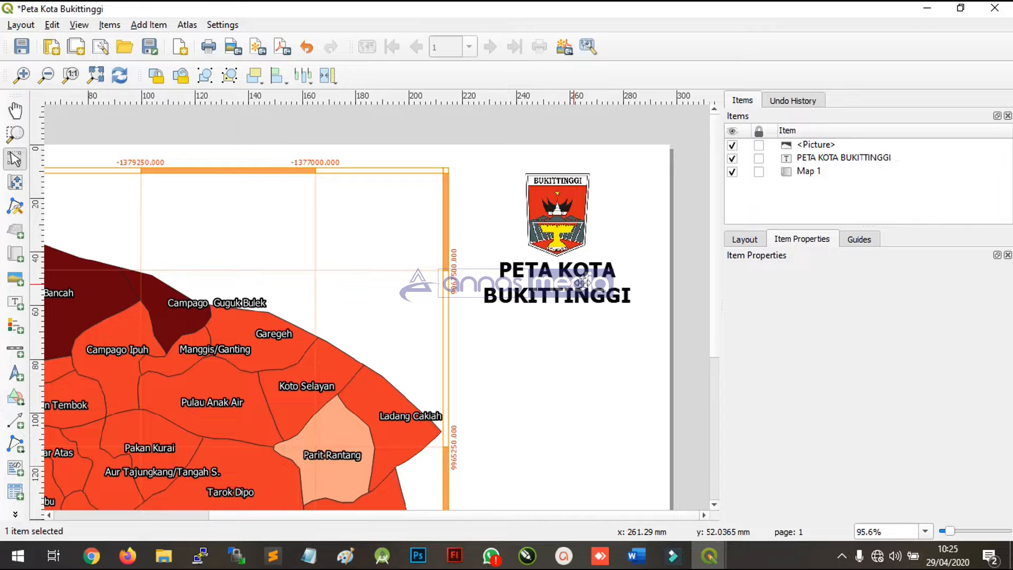
left_click_drag(583, 282, 584, 286)
left_click(596, 350)
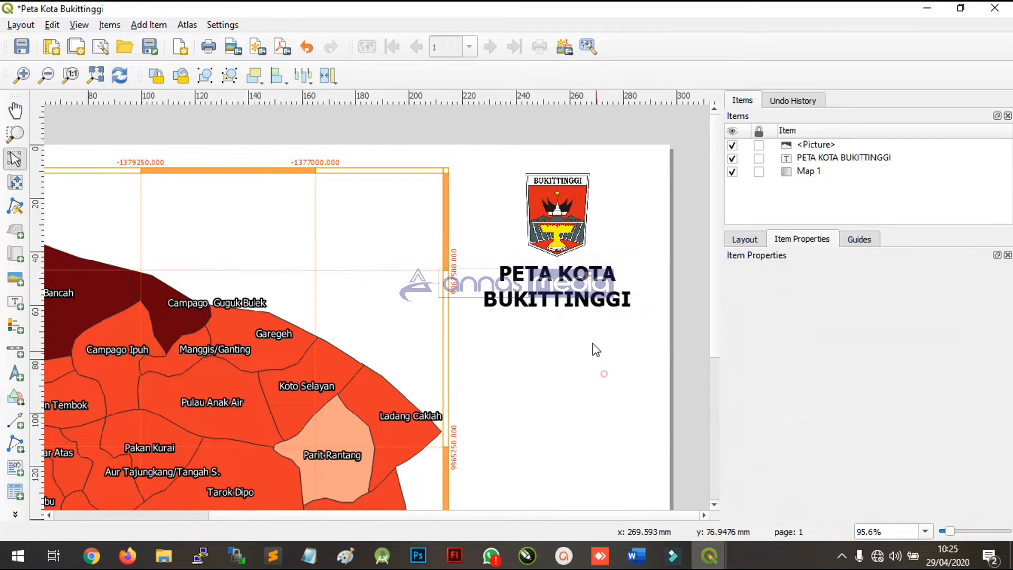
Step: Add a scale bar for Map 1 in the empty area beside the map's lower-right corner and widen its frame to the right
scroll(599, 310, "down", 1)
scroll(599, 310, "down", 1)
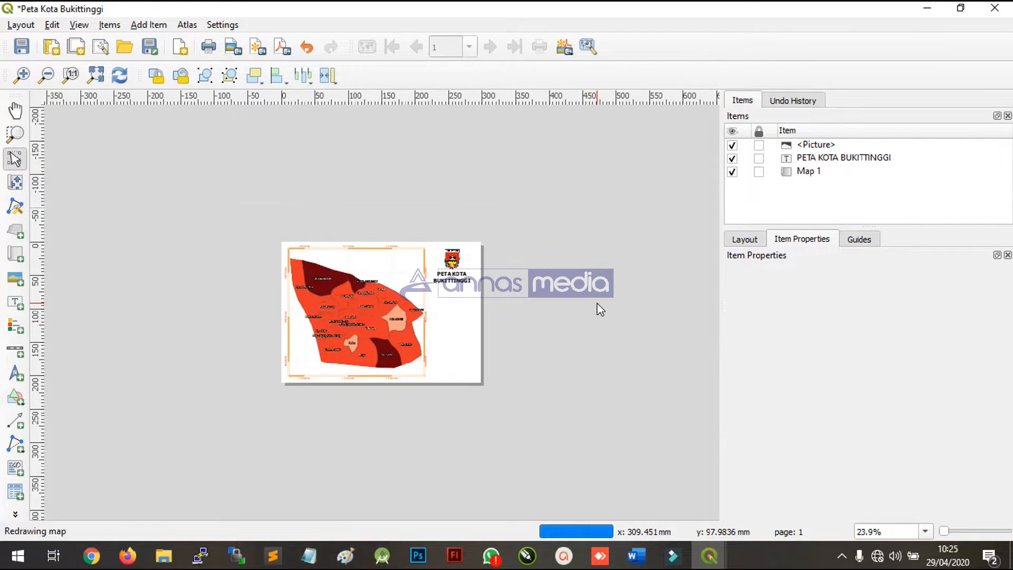
scroll(378, 287, "up", 1)
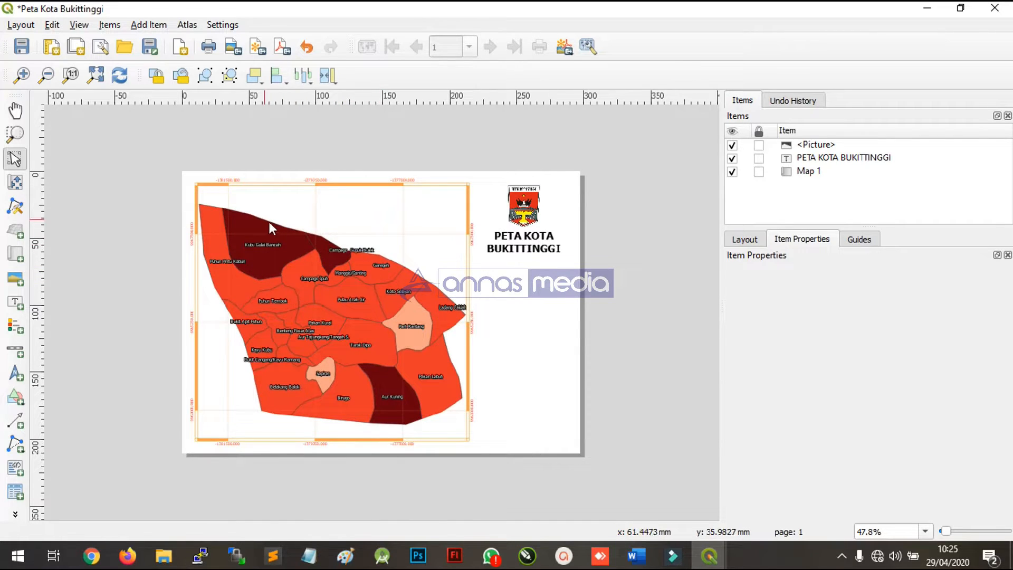
scroll(193, 436, "up", 1)
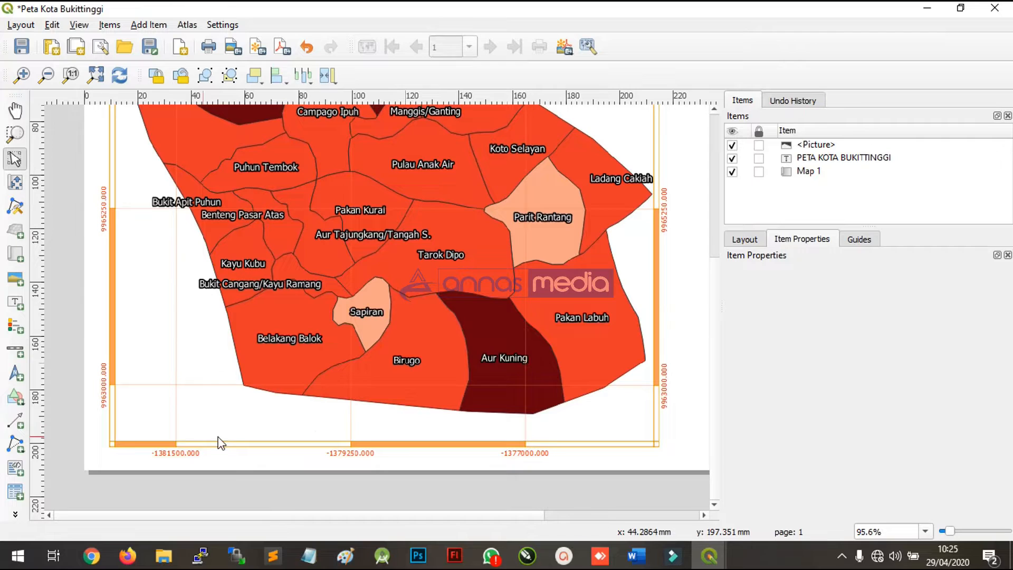
scroll(280, 436, "down", 1)
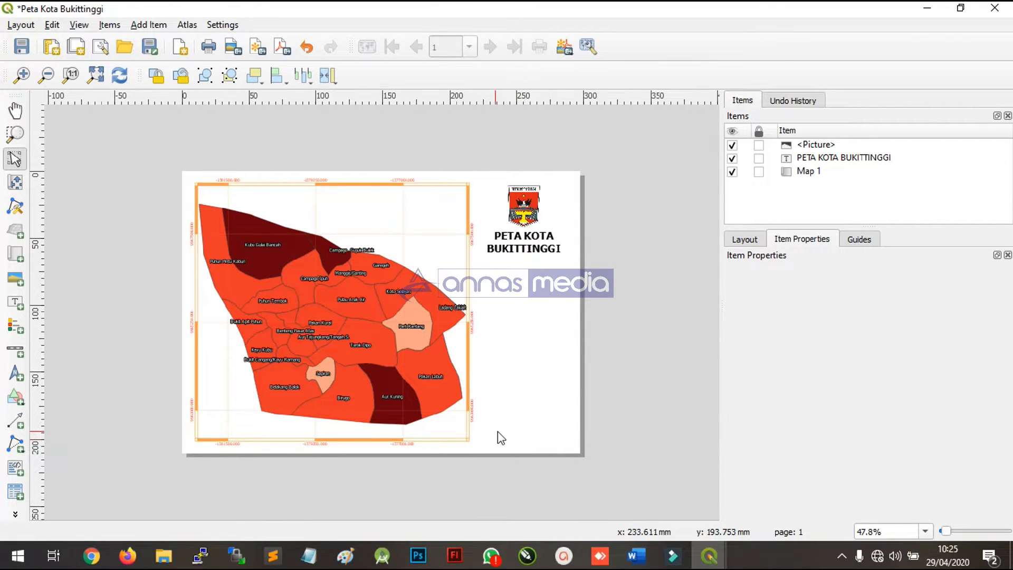
scroll(534, 436, "up", 1)
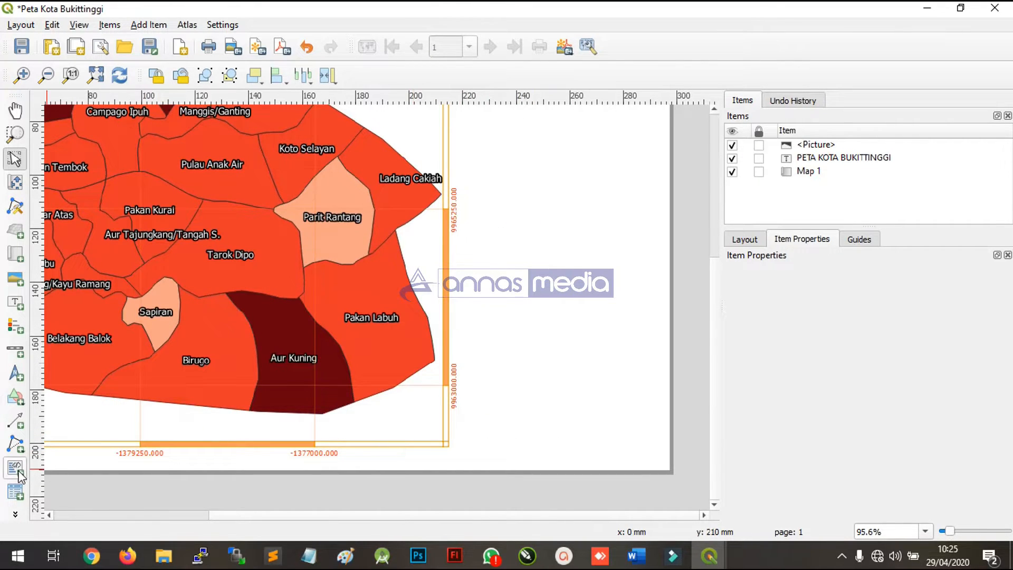
left_click(15, 352)
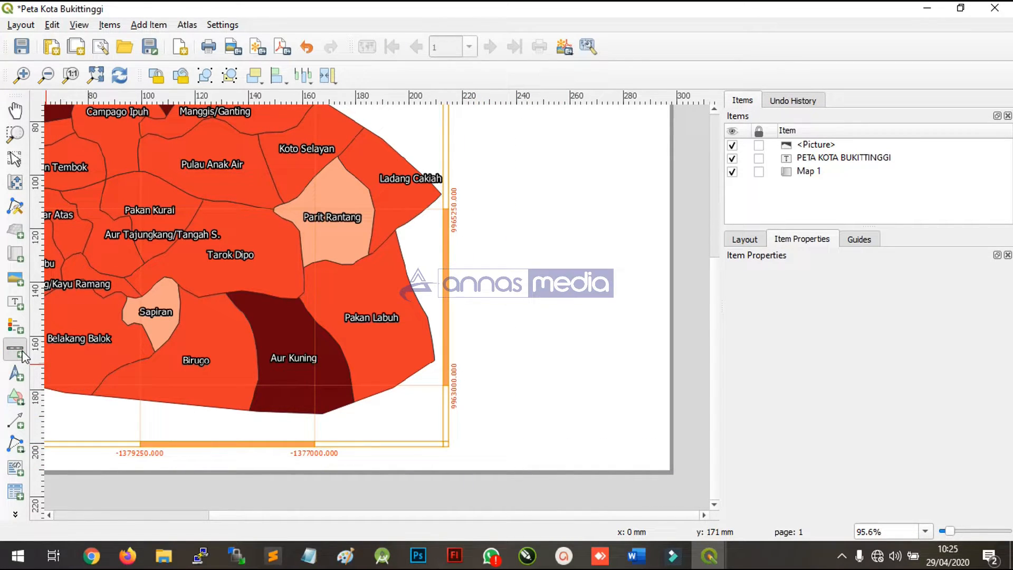
left_click_drag(484, 442, 655, 428)
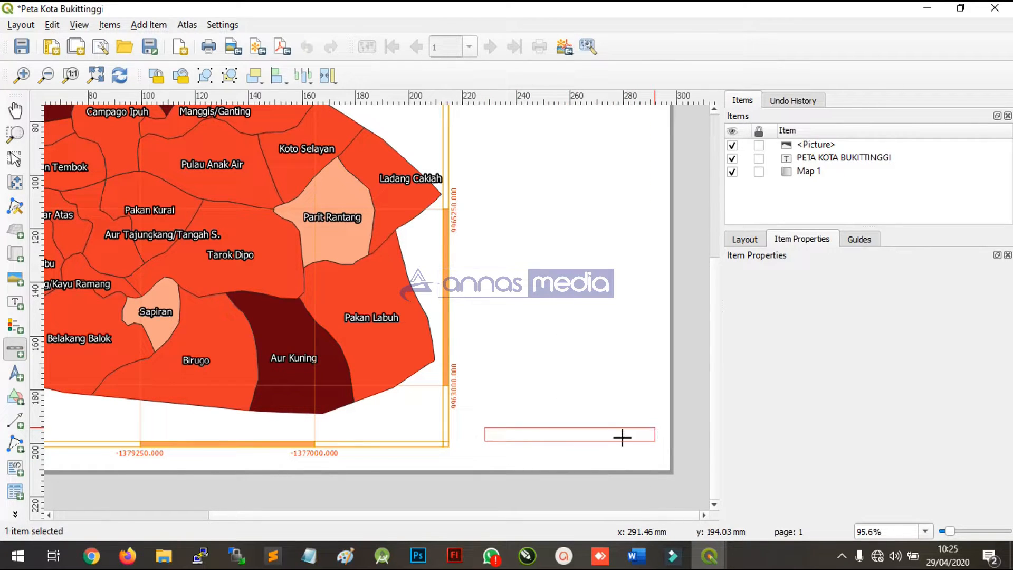
left_click_drag(576, 436, 574, 423)
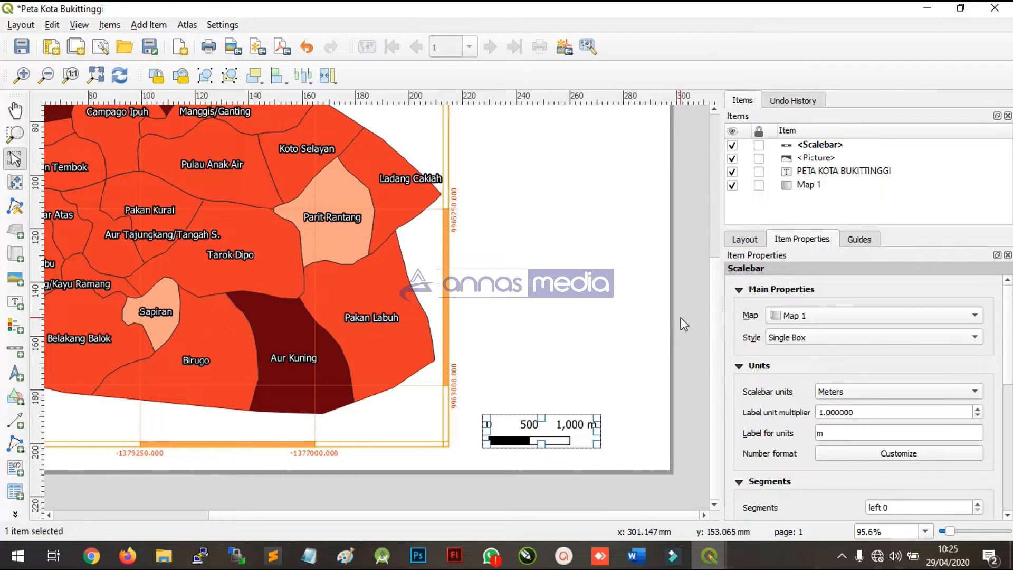
left_click_drag(597, 431, 636, 432)
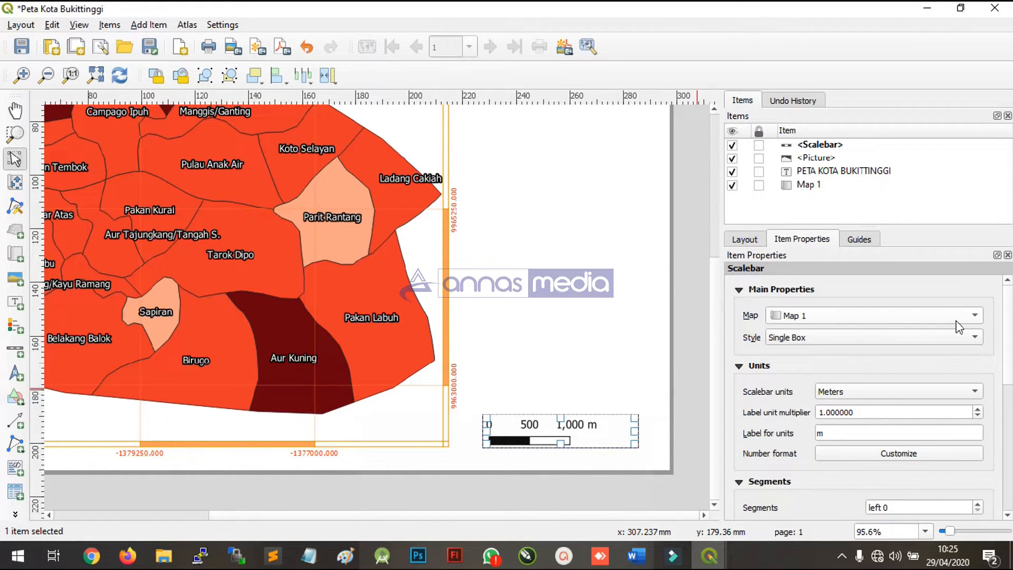
Step: Try the Double Box and Line Ticks Down styles on the scale bar, and settle on Line Ticks Middle
left_click(975, 316)
left_click(964, 335)
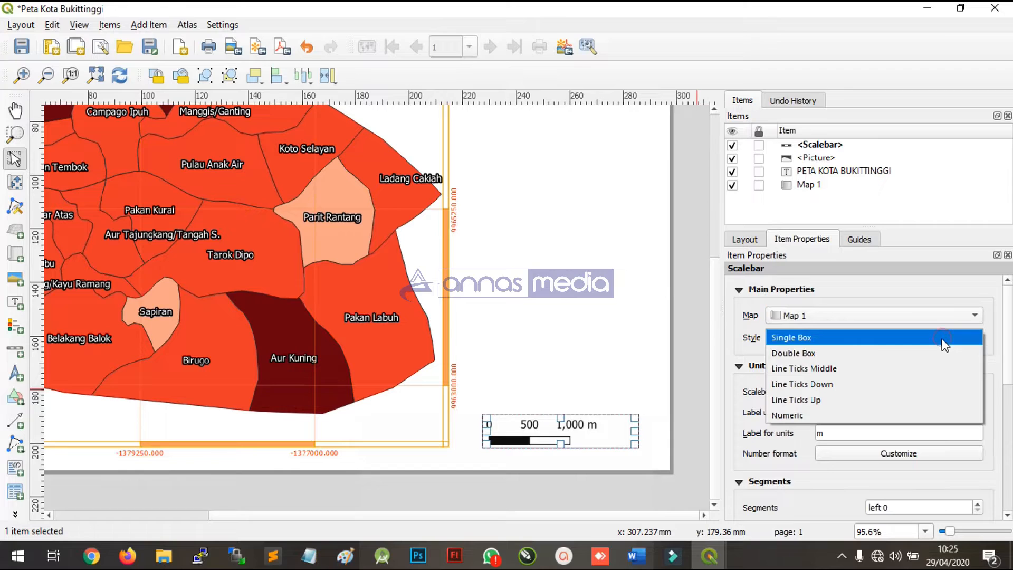
left_click(925, 353)
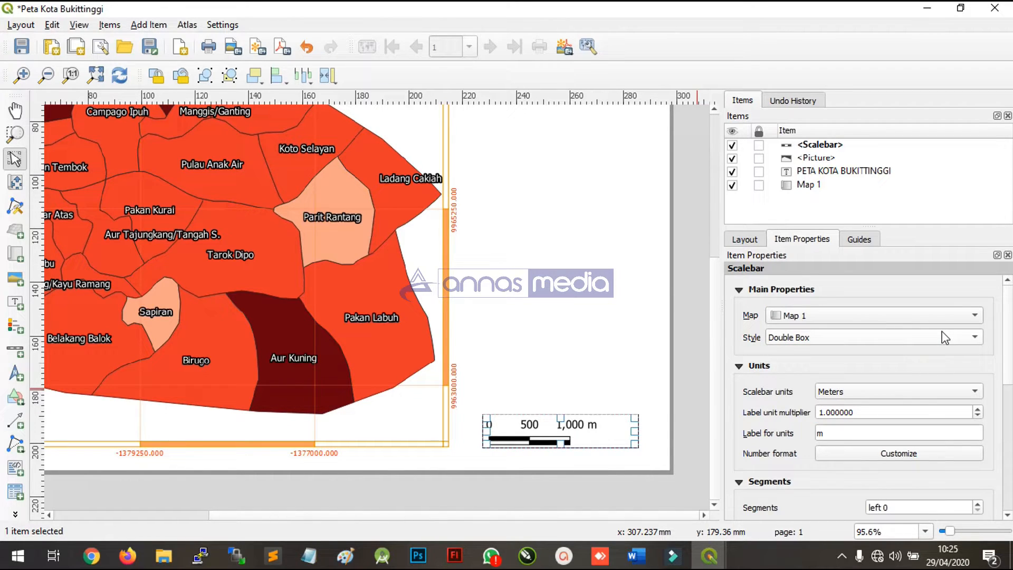
left_click(815, 337)
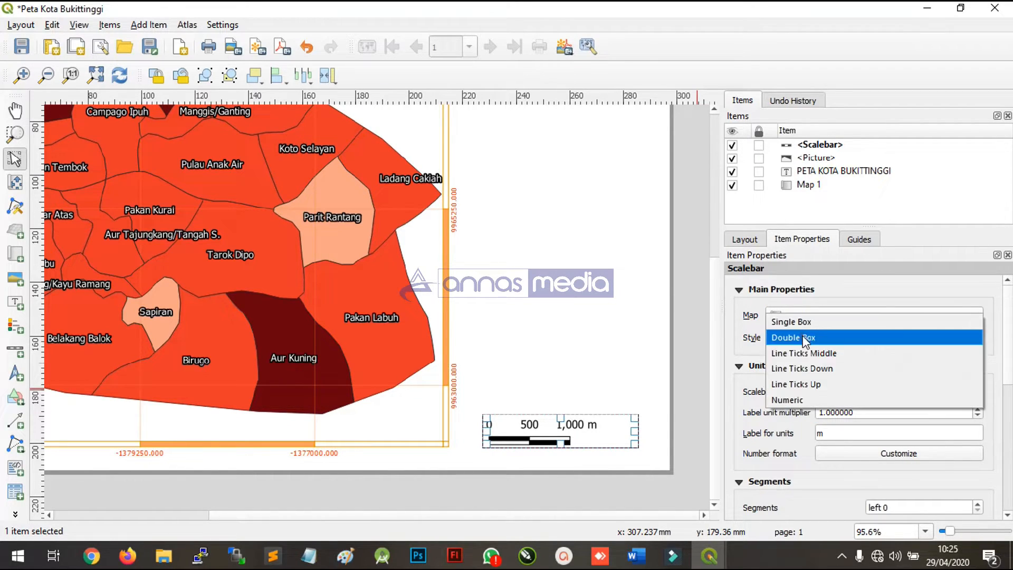
left_click(817, 368)
left_click(843, 339)
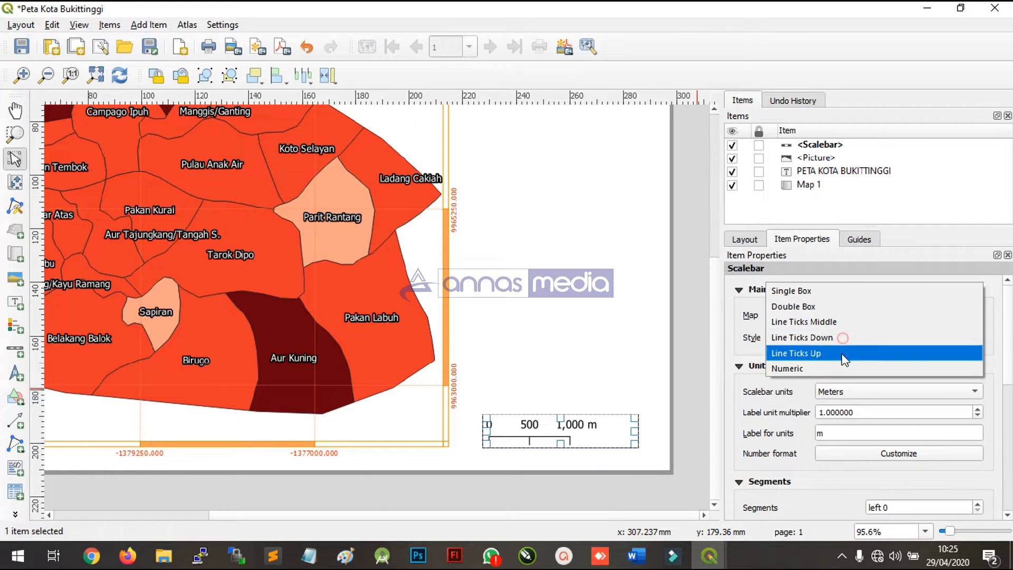
left_click(839, 325)
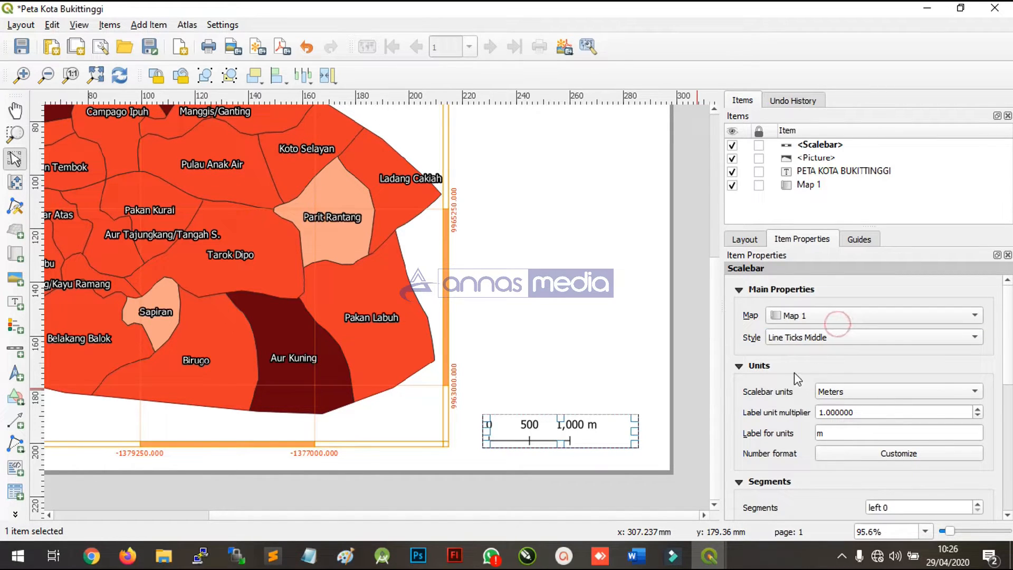
left_click(656, 410)
left_click(554, 441)
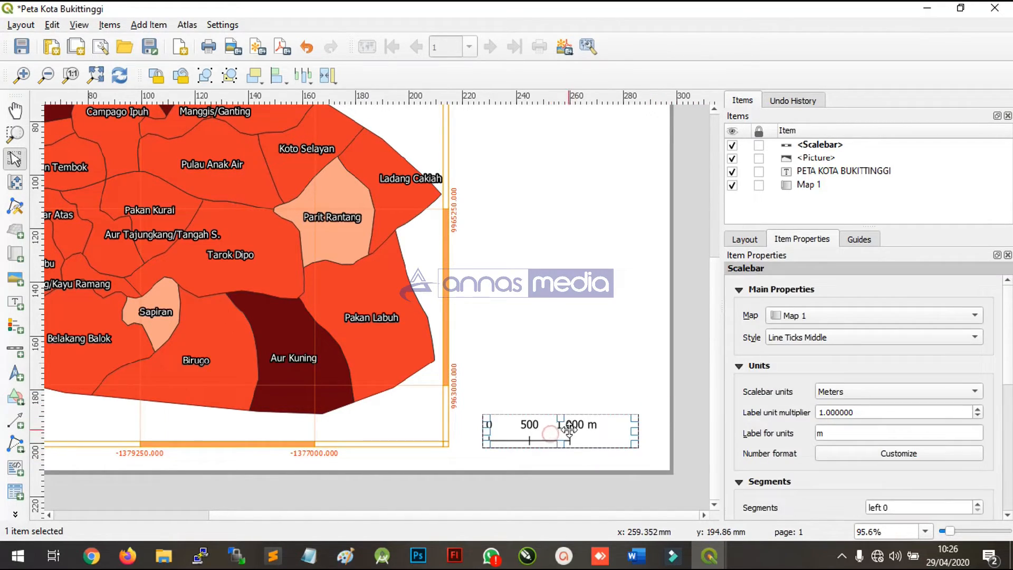
Step: Try kilometers and centimeters as the scale bar's units, and settle on Kilometers
left_click(885, 392)
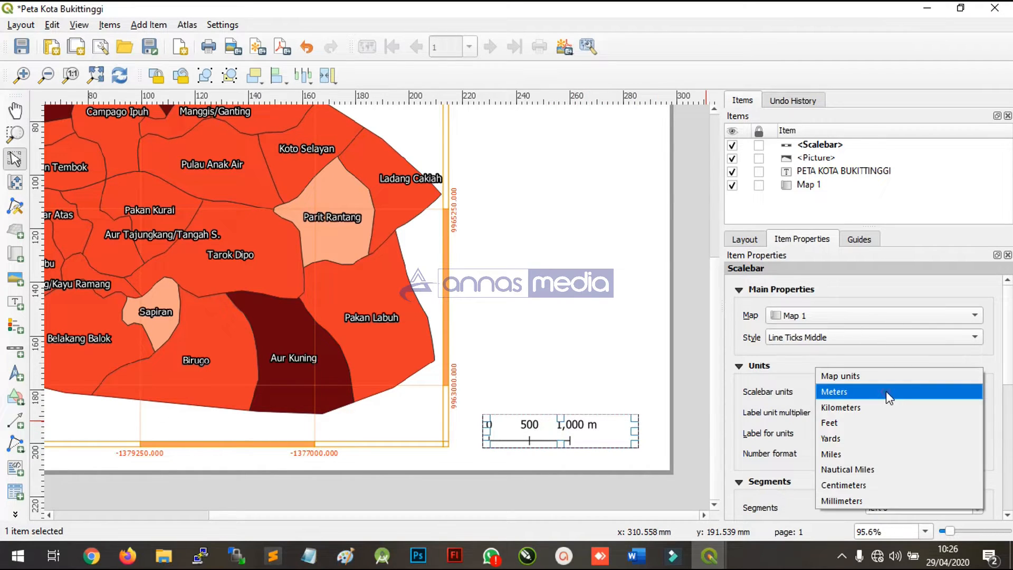
left_click(858, 408)
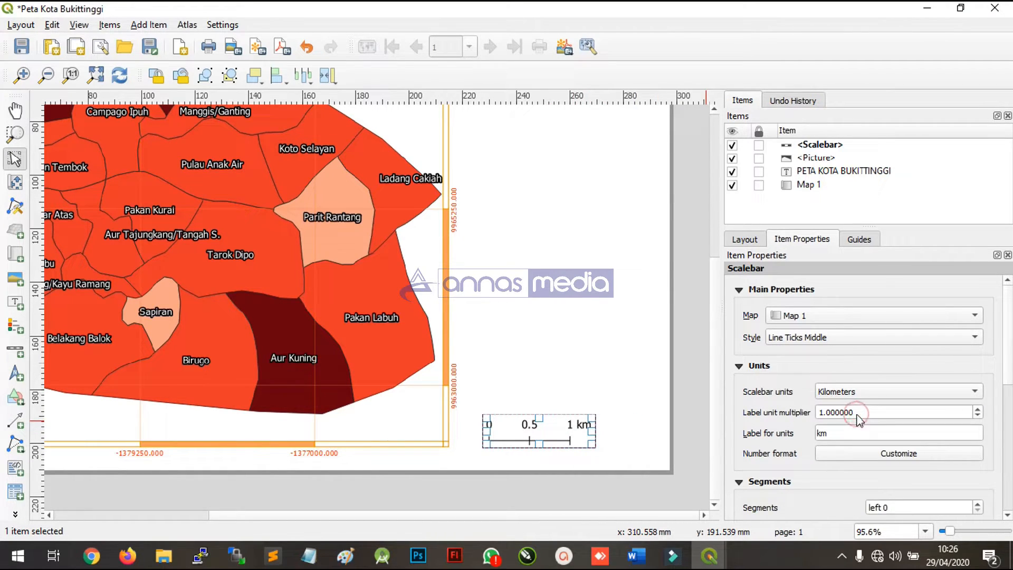
left_click(855, 392)
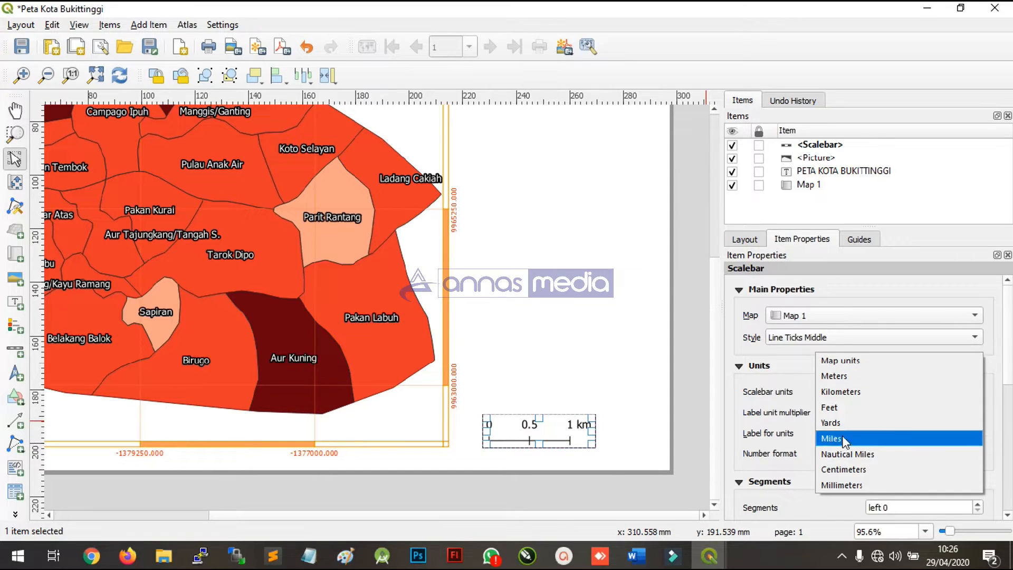
left_click(842, 469)
left_click(844, 391)
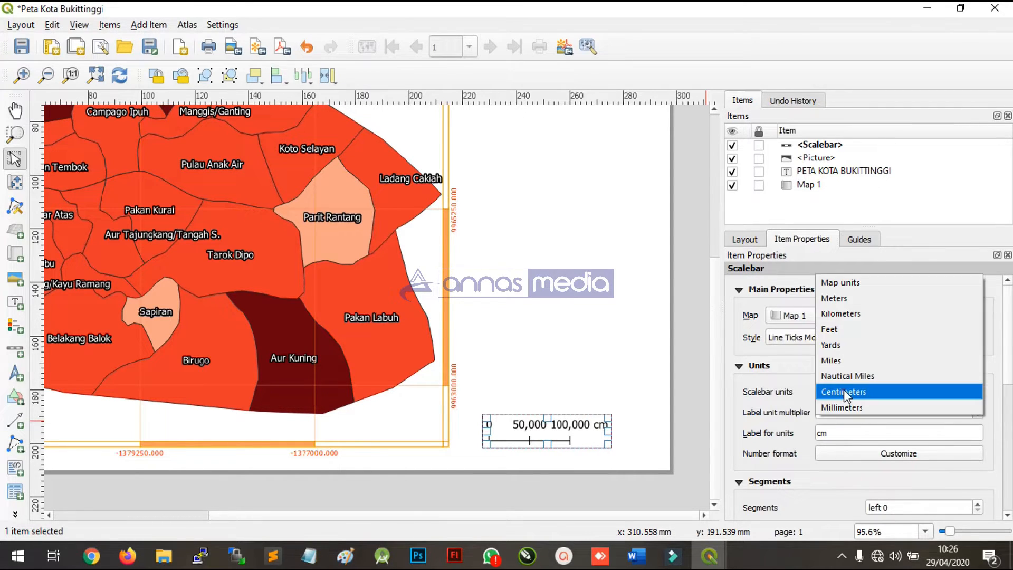
left_click(848, 313)
left_click(616, 362)
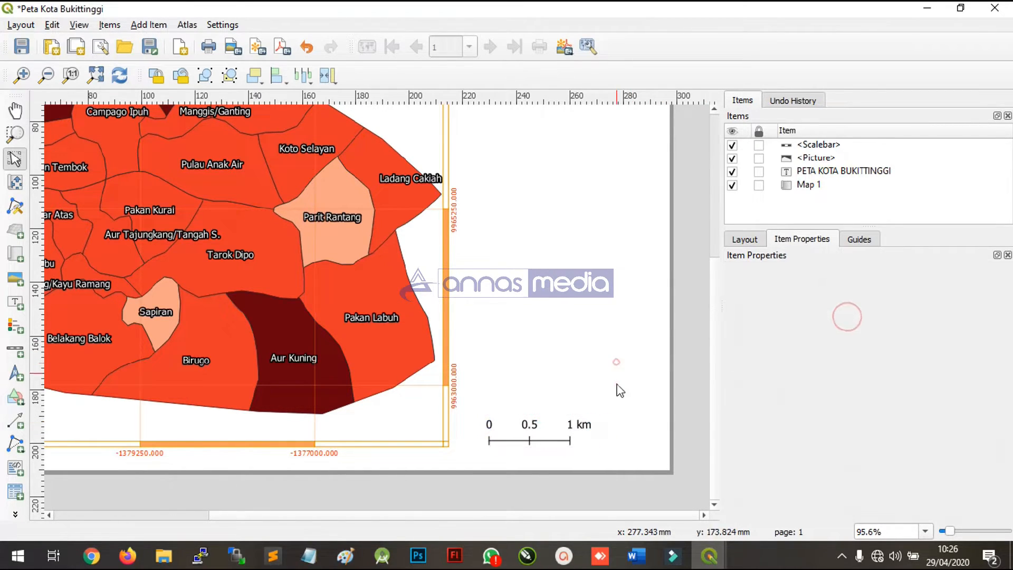
Step: Shift the scale bar slightly left toward the map frame and review its segment settings
mouse_move(543, 432)
left_mouse_down()
mouse_move(529, 421)
mouse_move(548, 425)
left_mouse_up()
left_click_drag(1011, 378, 1010, 434)
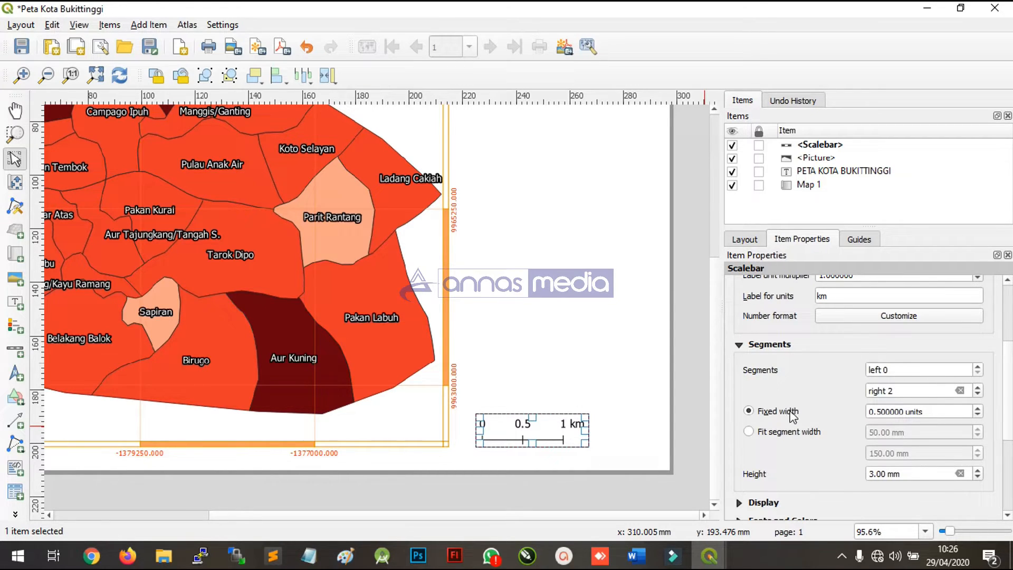
scroll(1009, 425, "down", 1)
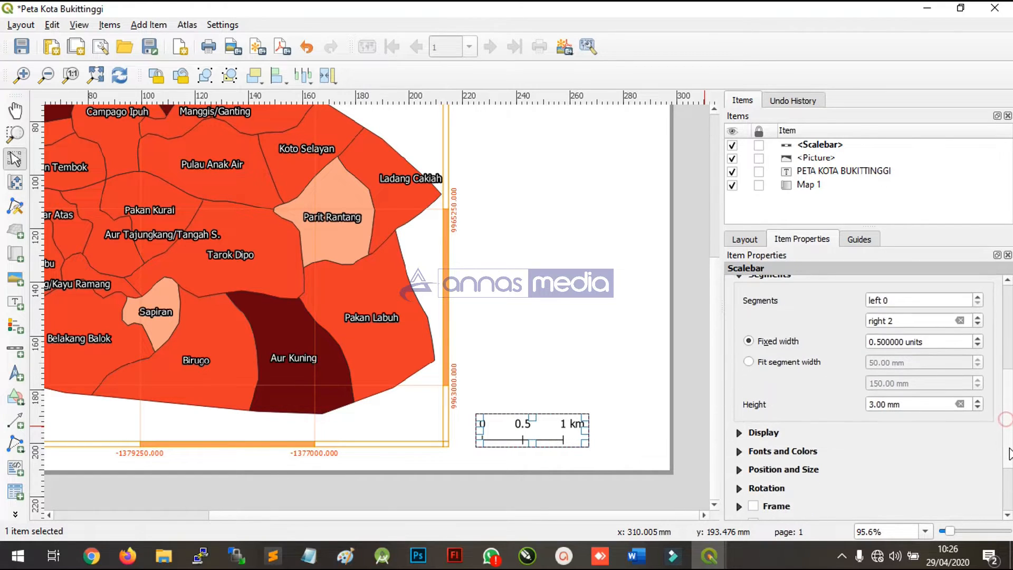
scroll(1009, 424, "up", 5)
left_click(526, 379)
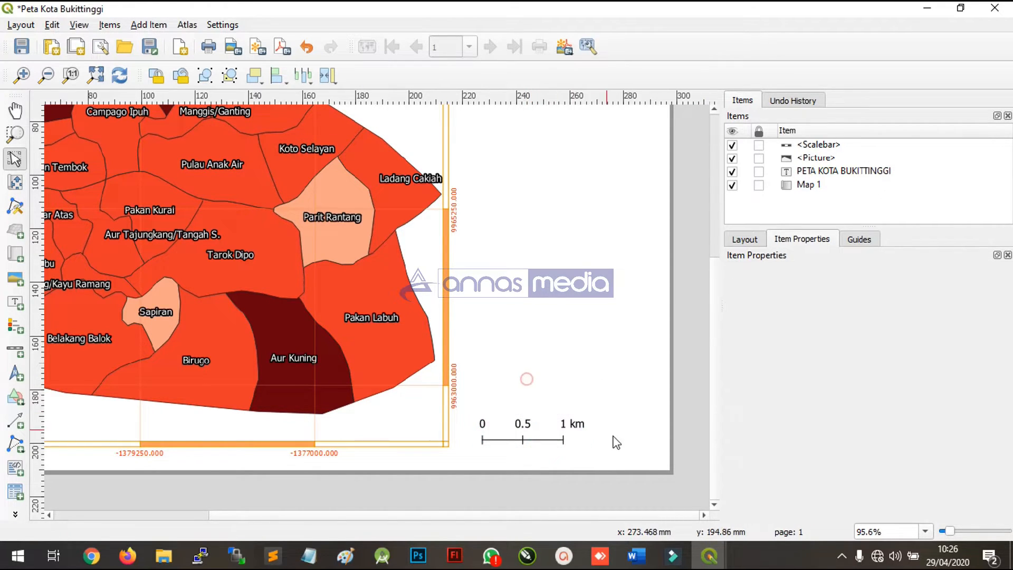
left_click(523, 440)
left_click(536, 358)
left_click(517, 438)
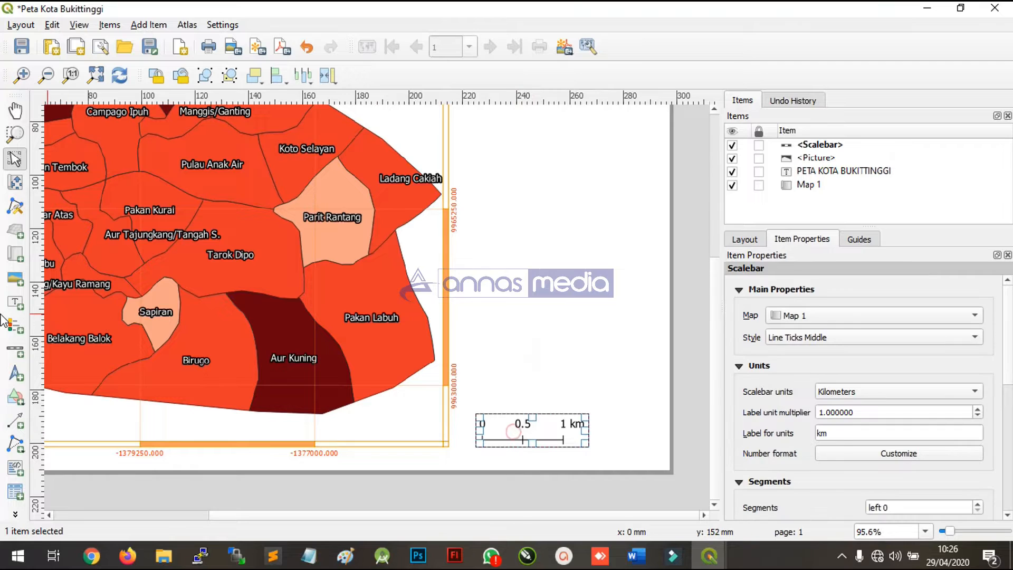
Step: Add a label about 42 mm wide directly above the scale bar with the text "Skala Peta :"
left_click(15, 303)
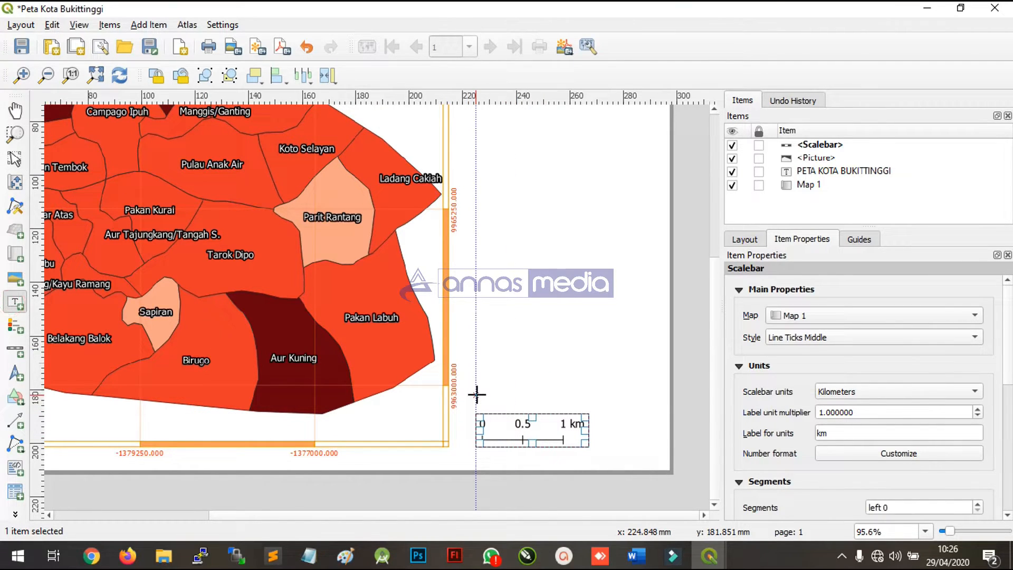
left_click_drag(476, 385, 589, 404)
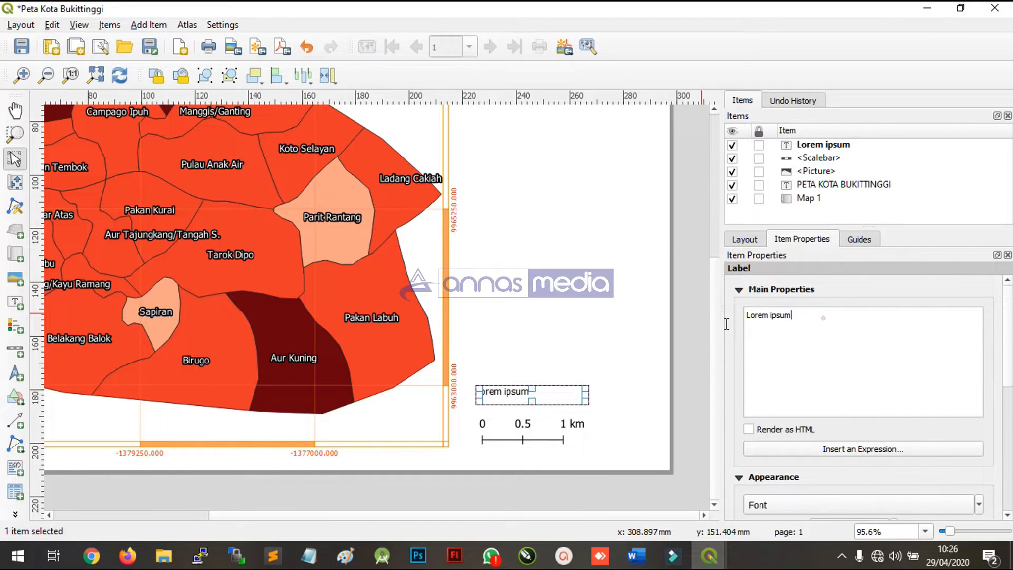
triple_click(823, 317)
type("s")
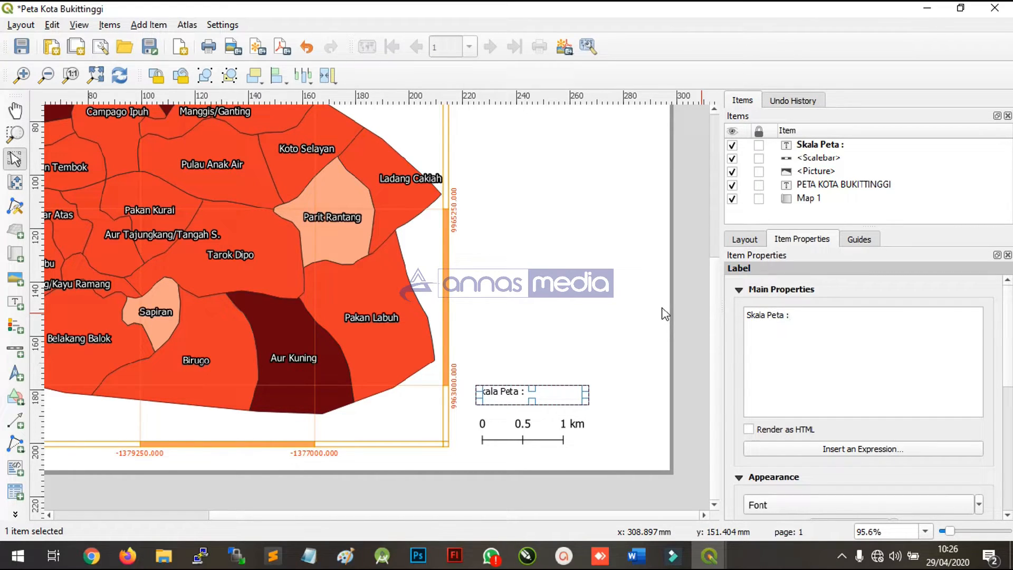
Step: Move the "Skala Peta :" label down and the scale bar up so that the two sit close together
left_click(577, 326)
left_click(511, 396)
mouse_move(510, 389)
left_mouse_down()
mouse_move(510, 403)
mouse_move(511, 383)
left_mouse_up()
left_click(511, 378)
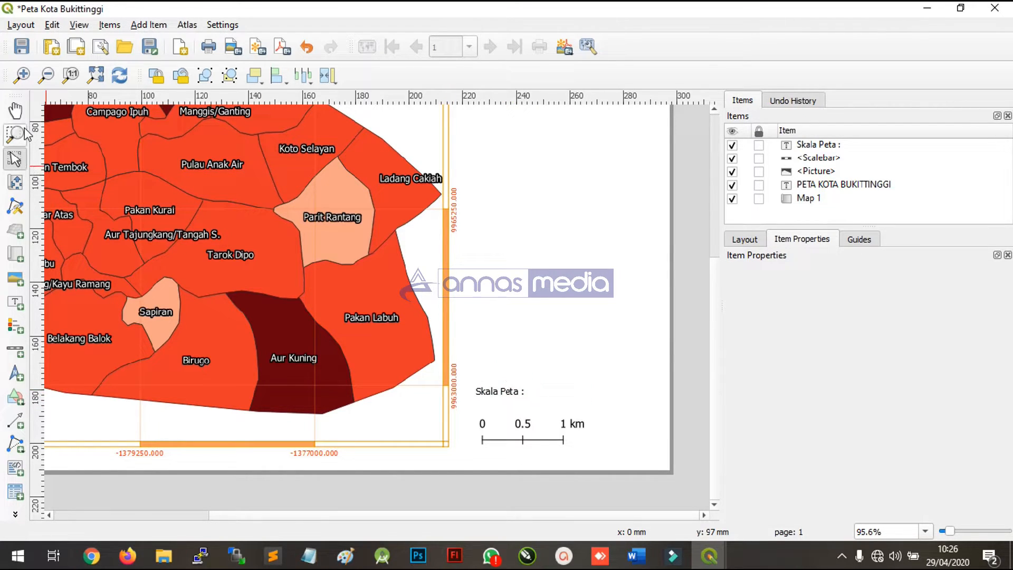
left_click(14, 111)
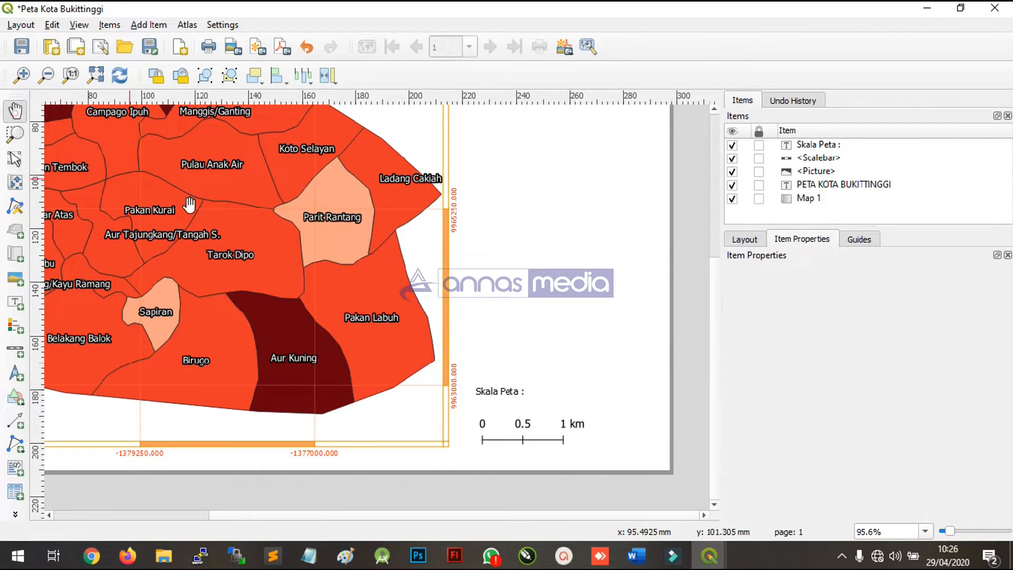
left_click(16, 159)
left_click_drag(502, 392, 505, 403)
left_click_drag(576, 420, 576, 411)
left_click(572, 391)
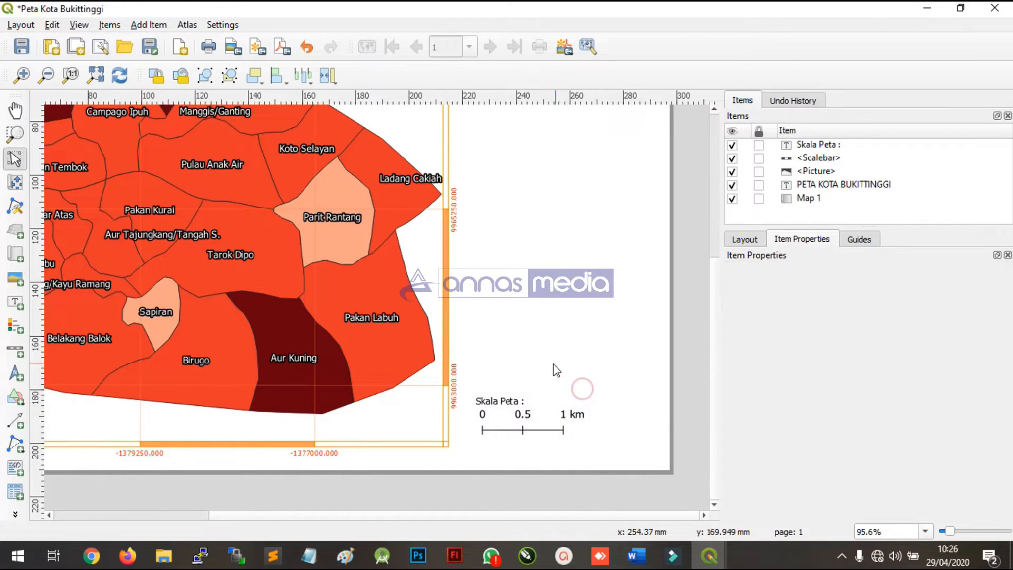
Step: Move the scale bar down slightly beneath the "Skala Peta :" label
left_click_drag(485, 436, 499, 433)
left_click(557, 420)
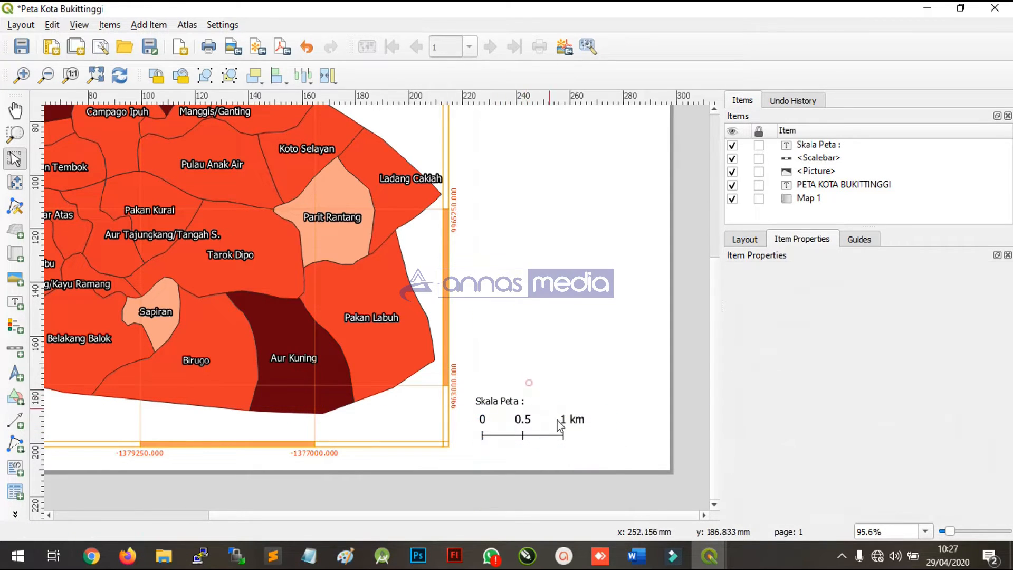
Step: Add a north arrow in the empty upper-right area of the map and narrow its frame to a near-square shape
scroll(499, 432, "down", 1)
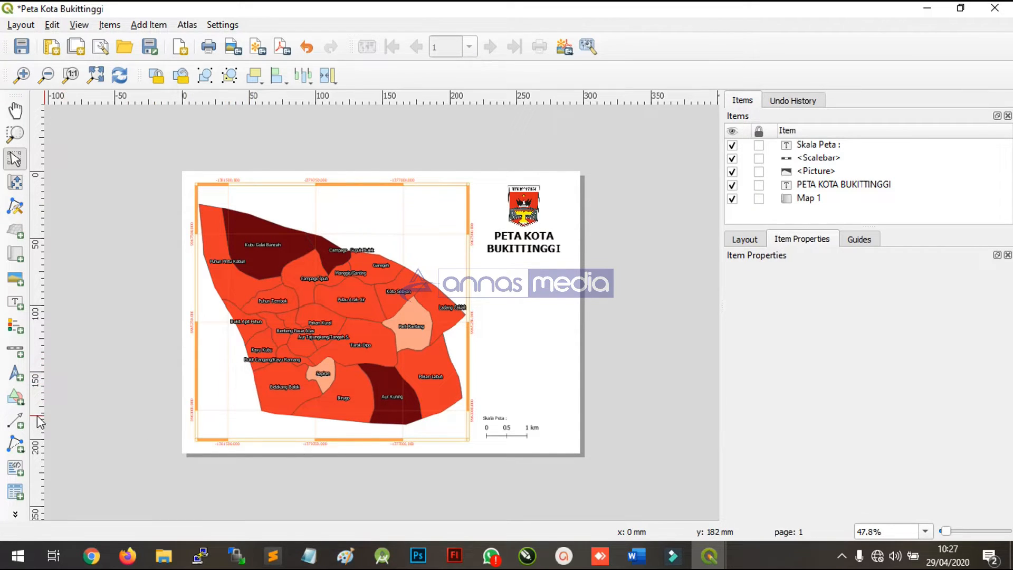
left_click(18, 378)
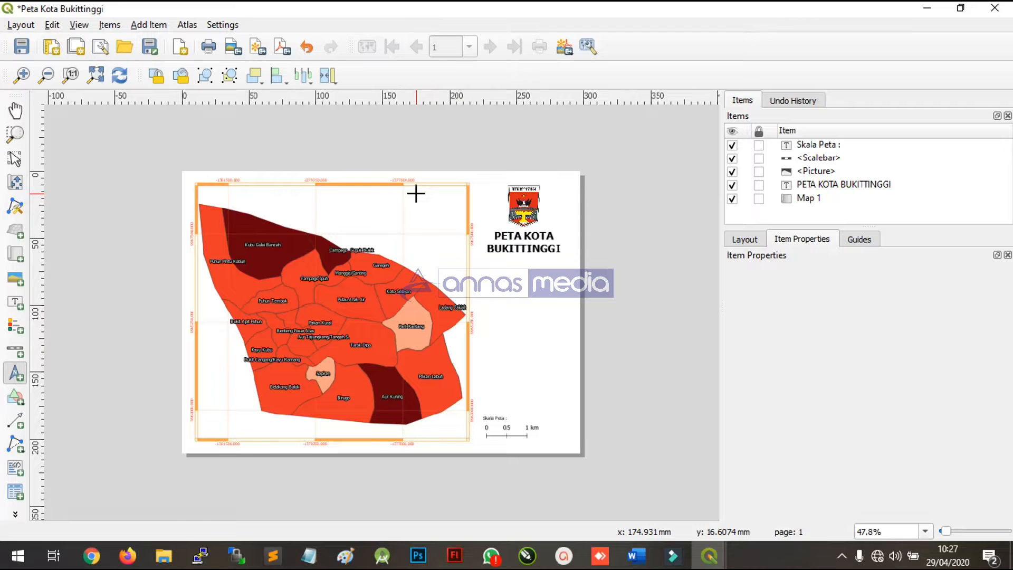
left_click_drag(410, 193, 457, 226)
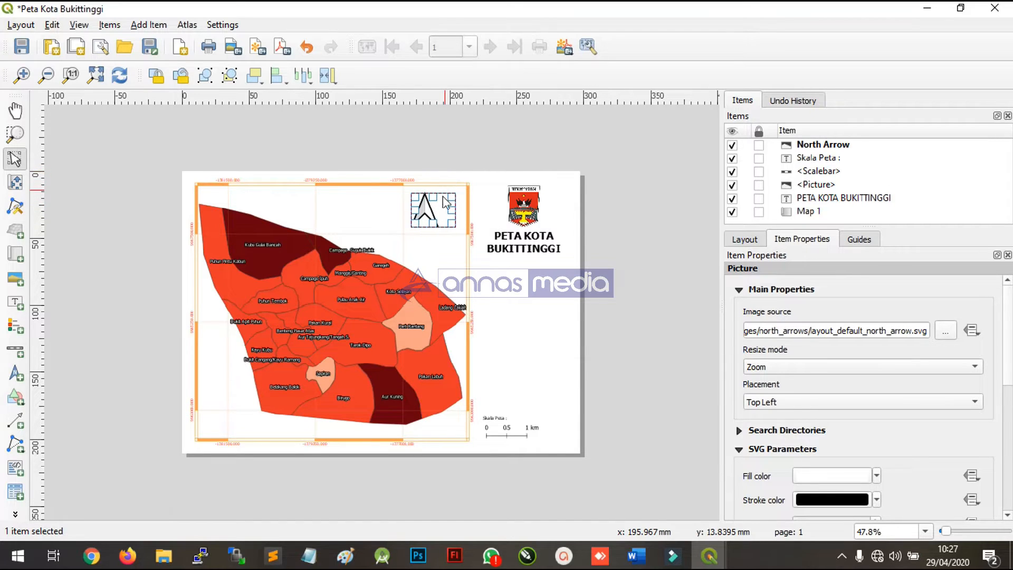
scroll(451, 196, "up", 3)
mouse_move(452, 196)
left_mouse_down()
mouse_move(248, 199)
mouse_move(211, 440)
mouse_move(466, 215)
mouse_move(454, 182)
mouse_move(448, 194)
mouse_move(460, 196)
left_mouse_up()
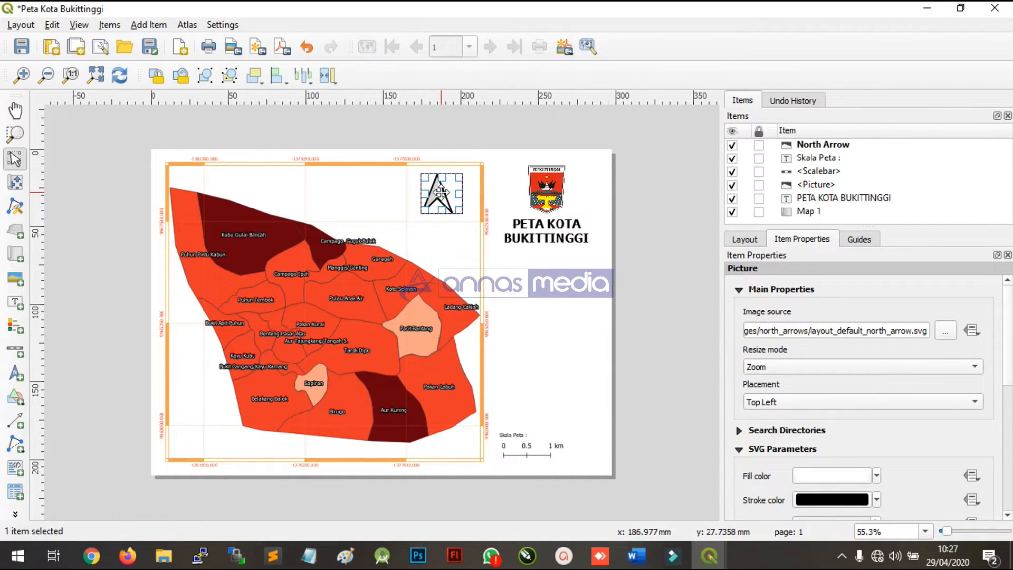
left_click(481, 135)
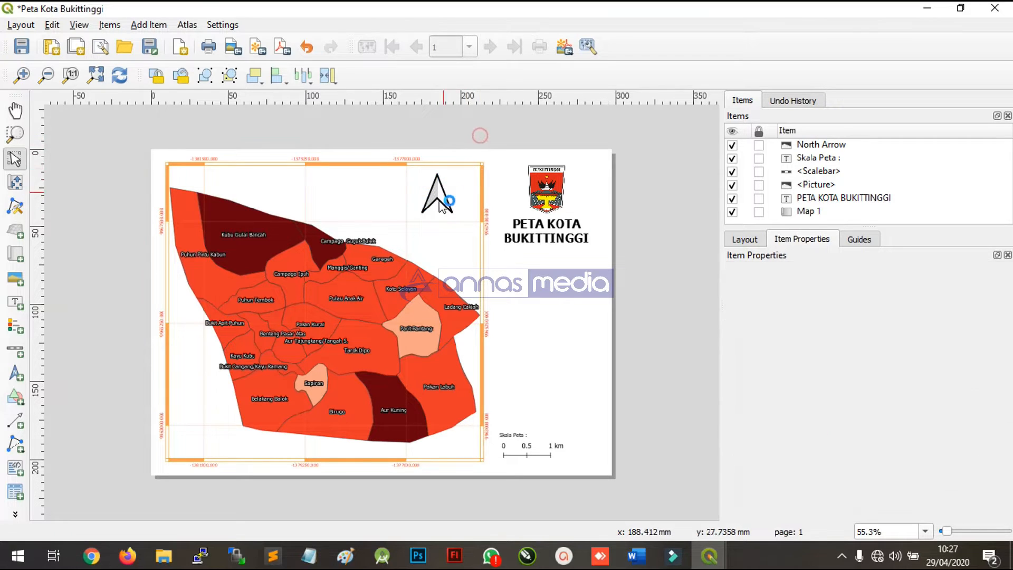
Step: Replace the north arrow's image with the circled arrow NorthArrow_10.svg from the apps/qgis/svg search path
left_click(453, 194)
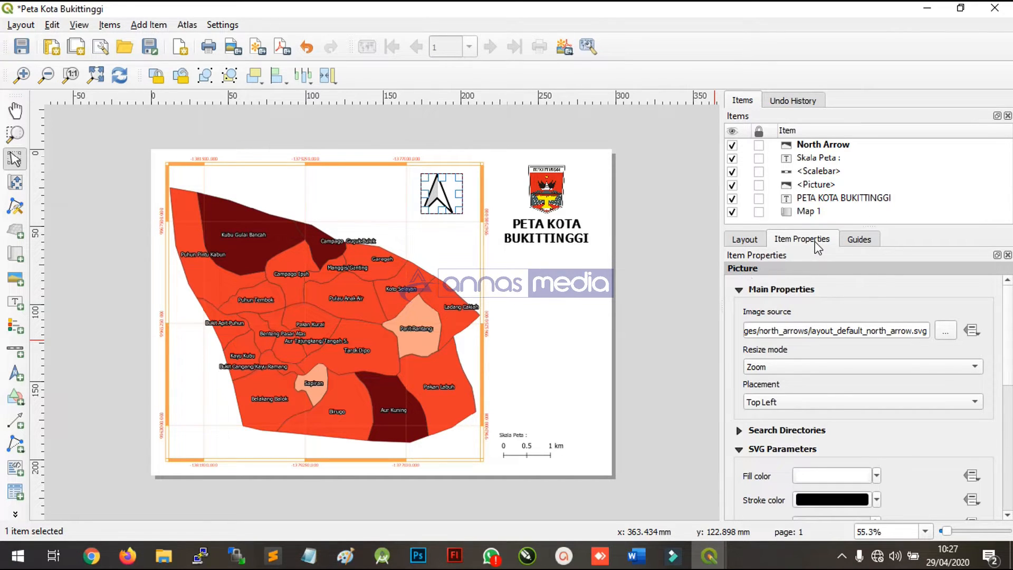
left_click(740, 290)
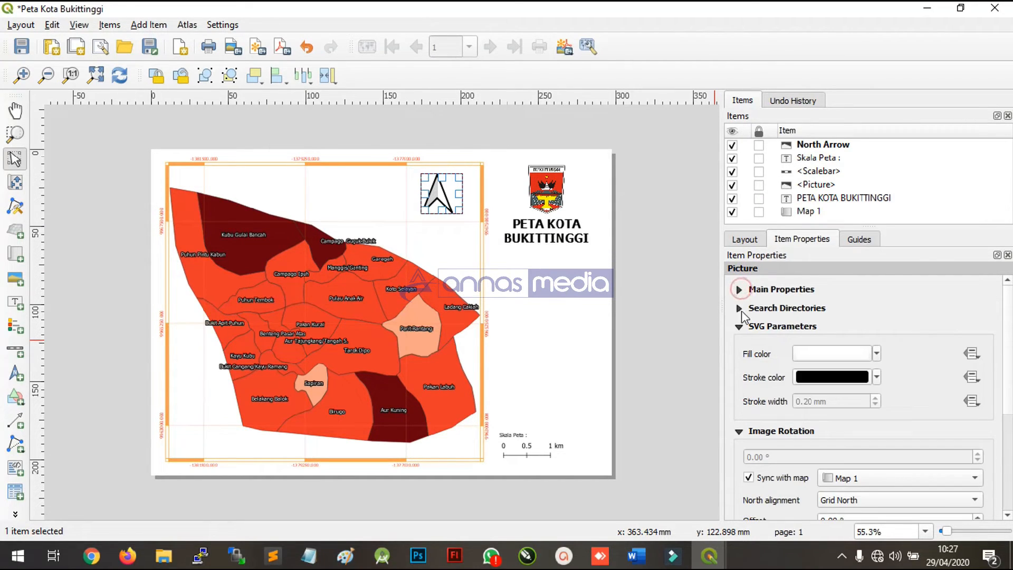
left_click(745, 311)
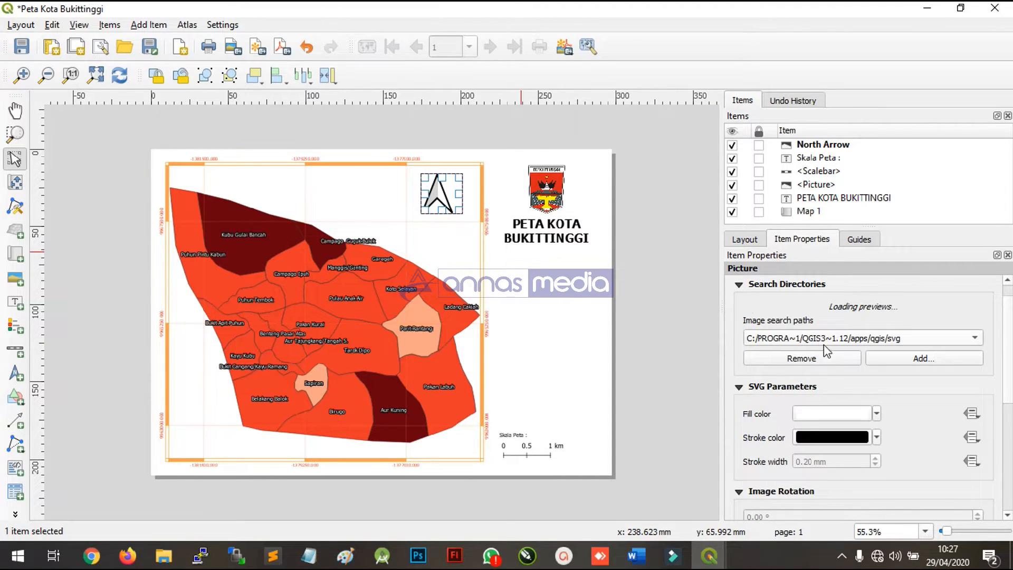
left_click(976, 339)
left_click(943, 337)
left_click(909, 323)
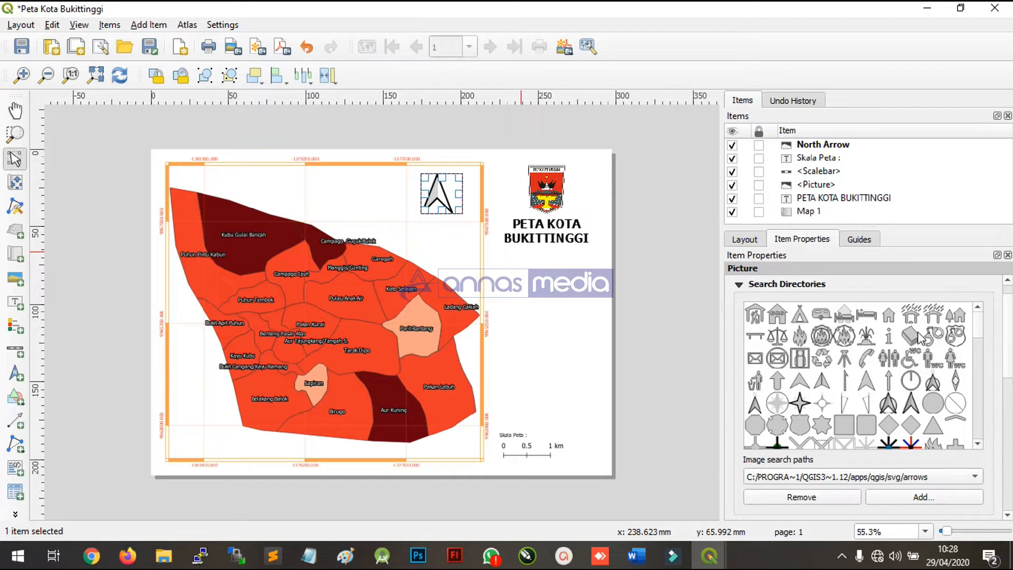
scroll(844, 343, "up", 1)
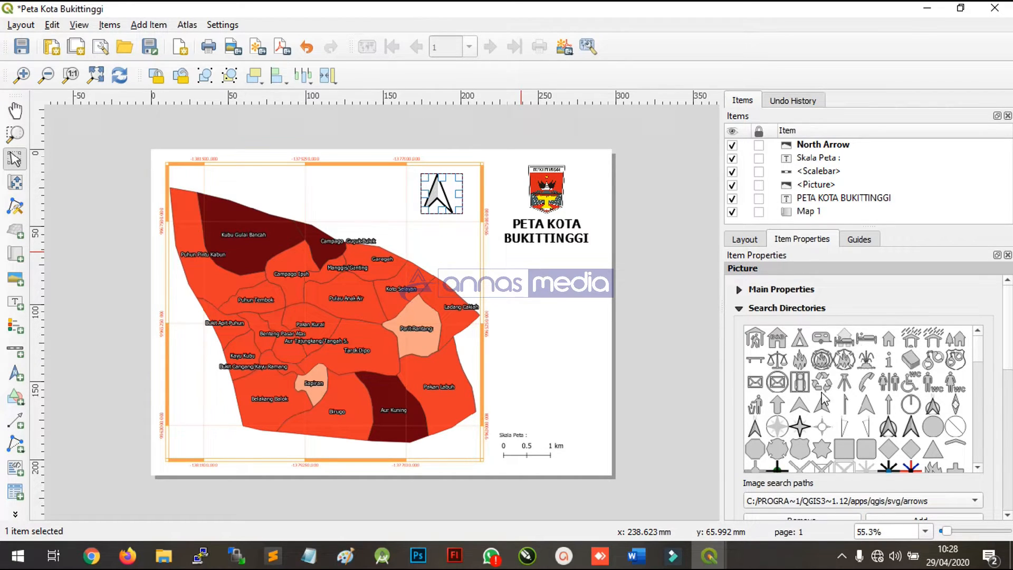
left_click(921, 494)
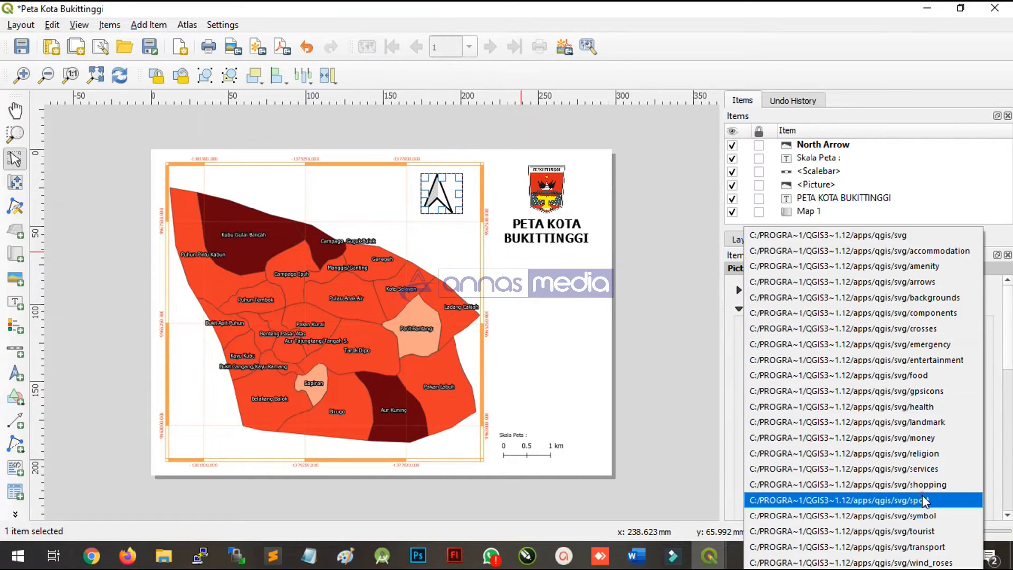
left_click(885, 238)
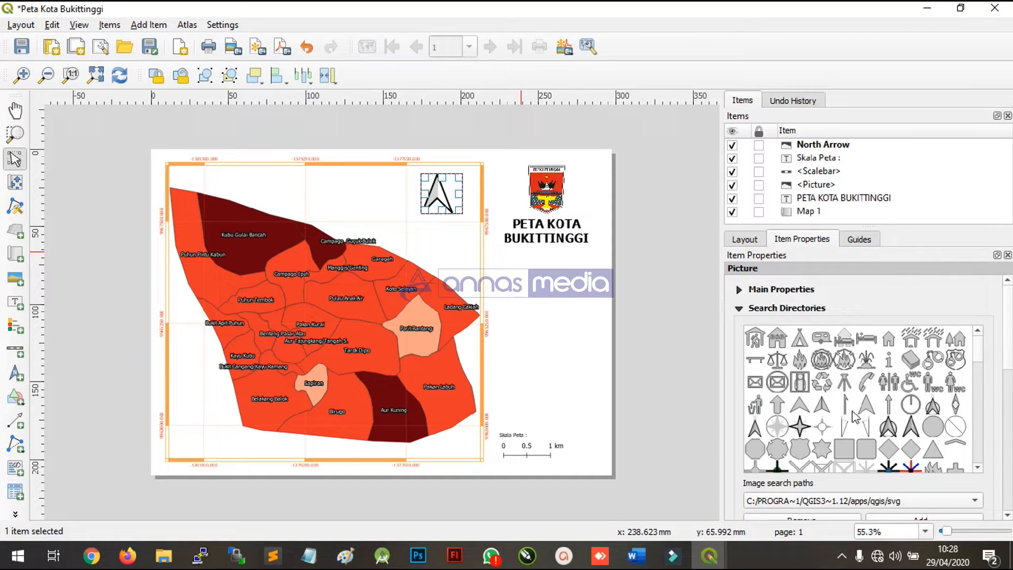
left_click(890, 428)
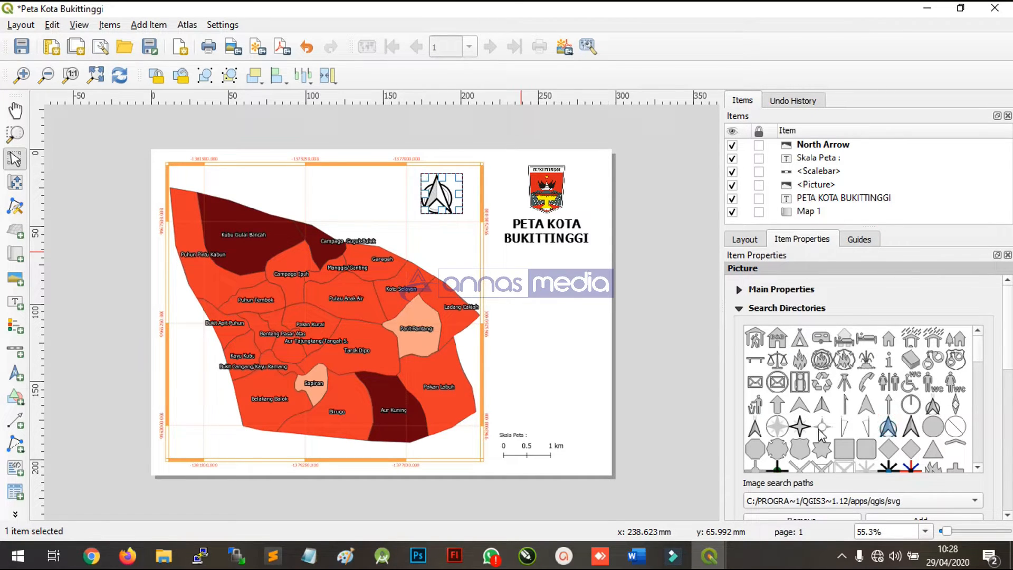
Step: Try the four-pointed star and the circular compass rose as the north arrow's image, and return to the circled arrow
key("ctrl")
scroll(880, 431, "down", 3)
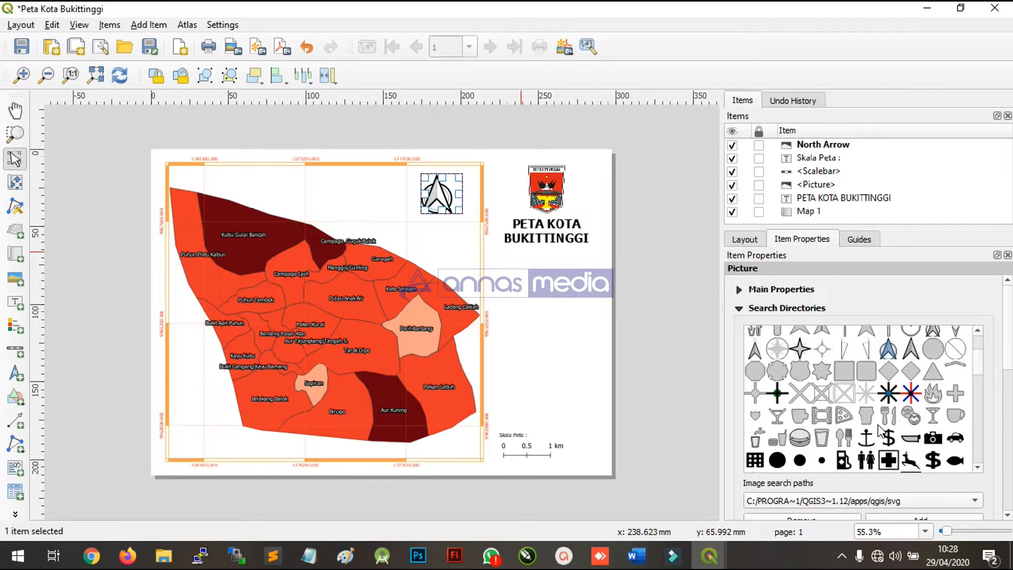
left_click(801, 350)
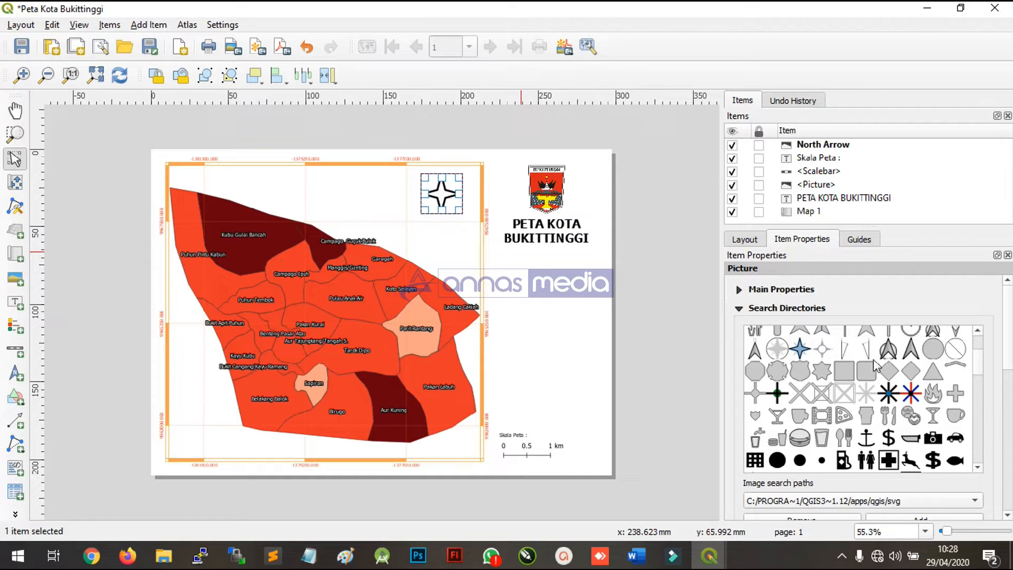
scroll(874, 370, "up", 3)
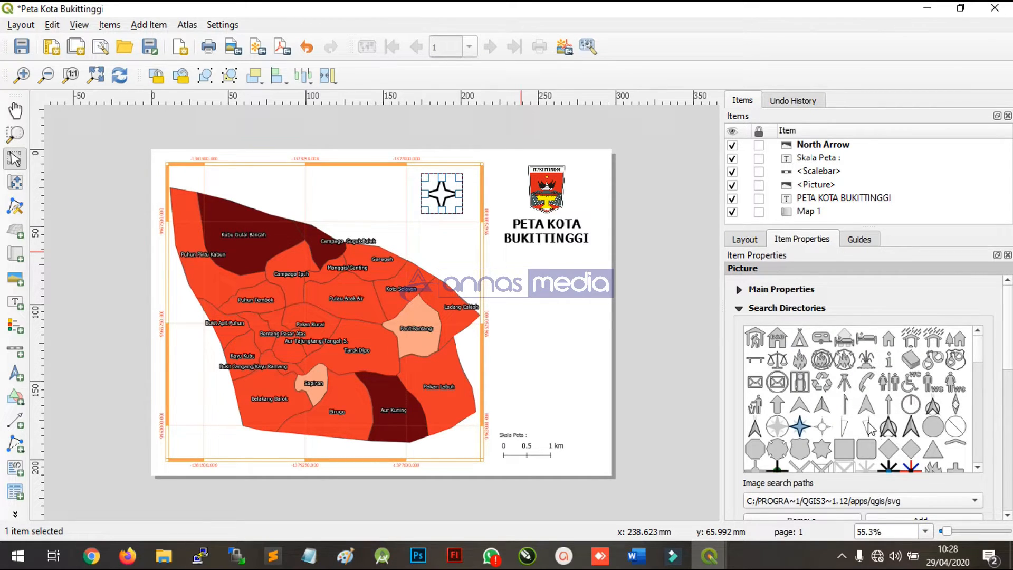
left_click(777, 428)
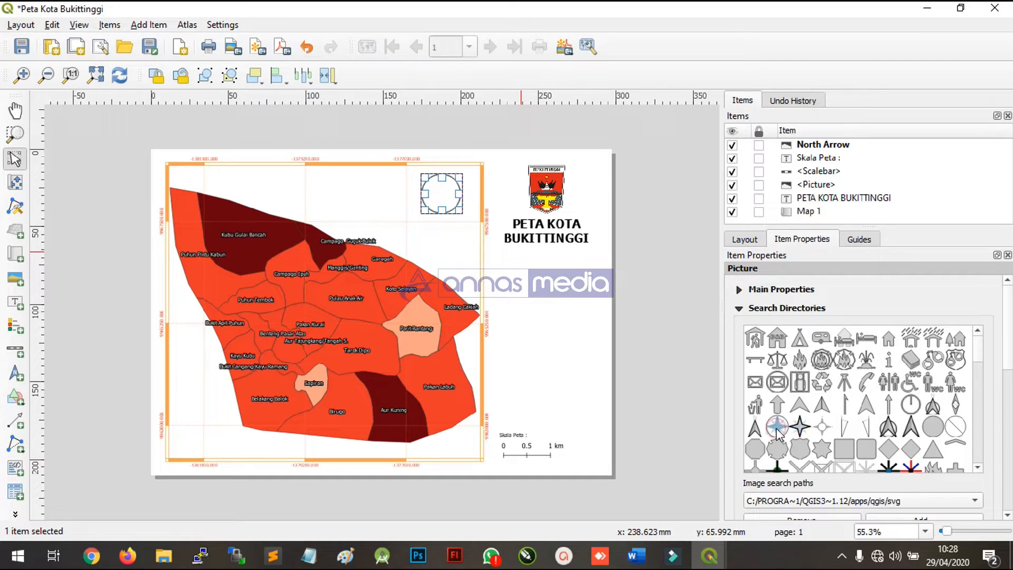
left_click(799, 428)
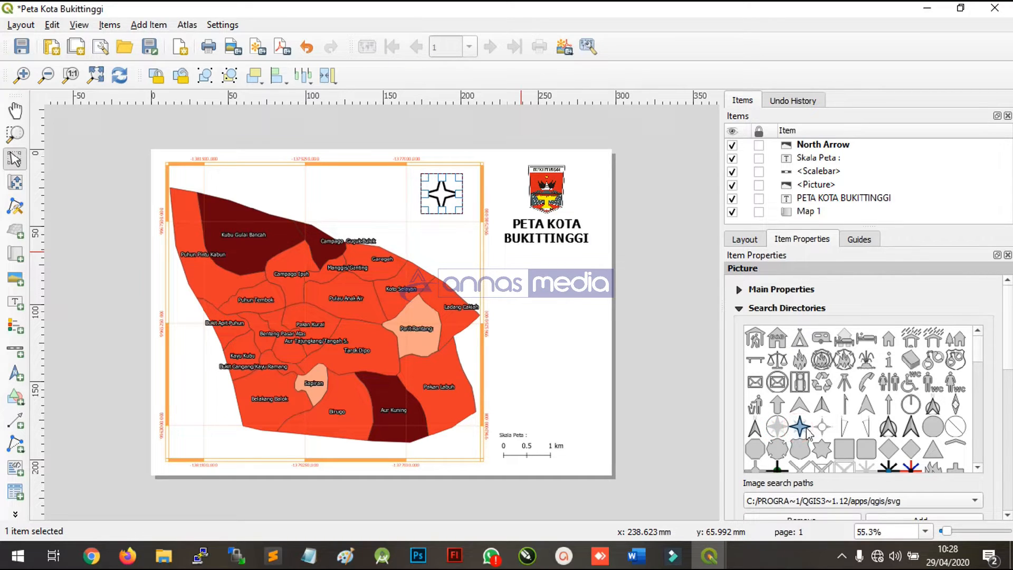
left_click(888, 429)
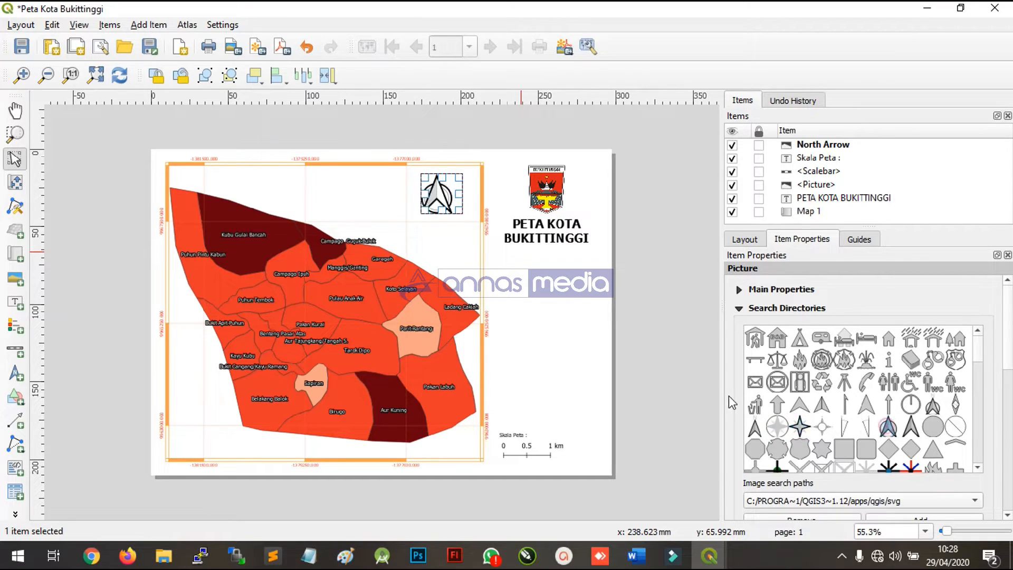
Step: Shift the north arrow slightly right and set its stroke color to dark blue
left_click(695, 370)
left_click(437, 195)
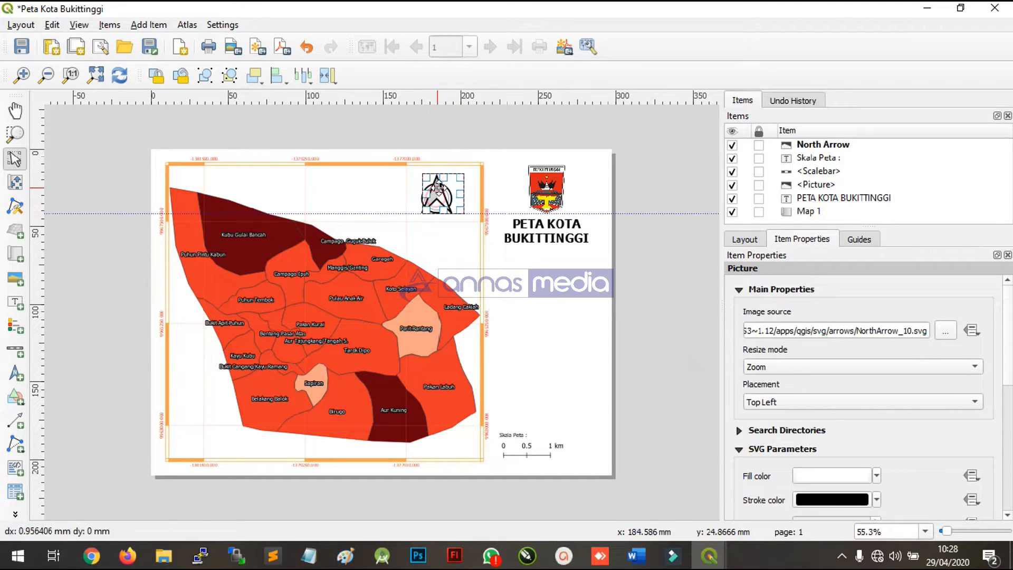
left_click(740, 290)
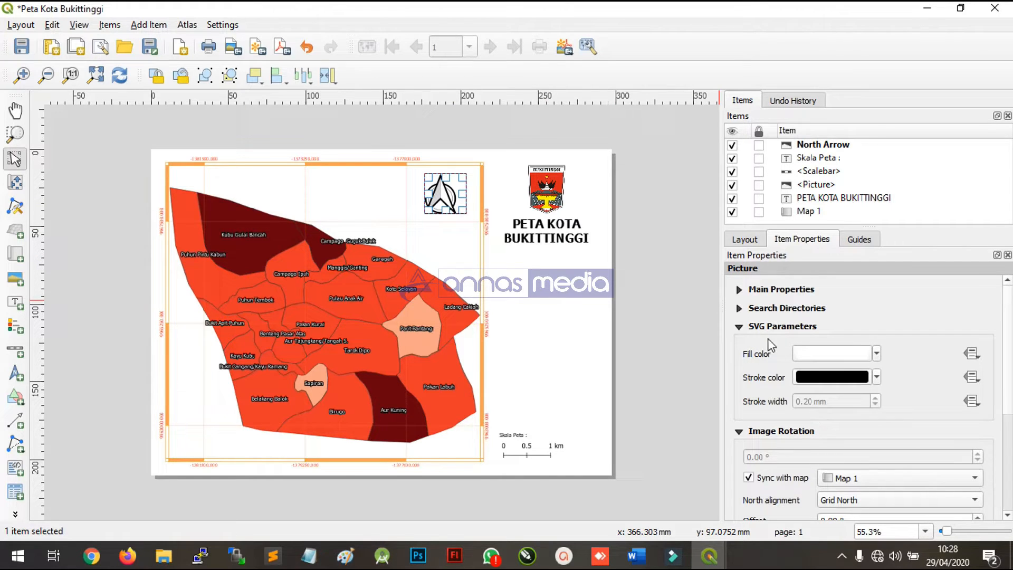
left_click(877, 379)
left_click(913, 360)
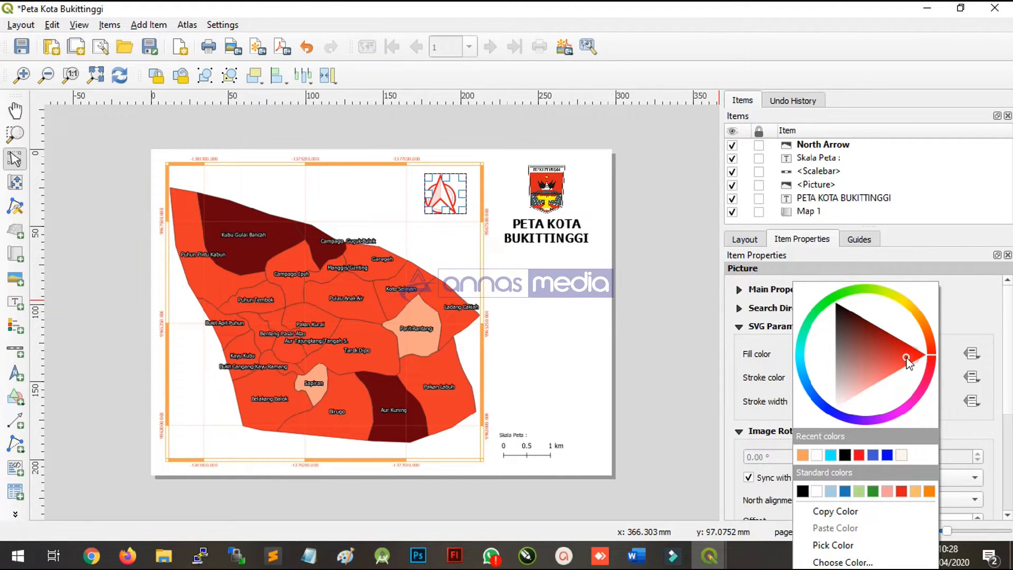
left_click_drag(907, 358, 898, 357)
left_click(819, 406)
mouse_move(846, 392)
left_mouse_down()
mouse_move(848, 406)
mouse_move(874, 391)
mouse_move(858, 365)
mouse_move(990, 363)
mouse_move(882, 377)
left_mouse_up()
Step: Narrow the north arrow's frame from its left side so the symbol sits closer to the map's upper-right corner
left_click(452, 205)
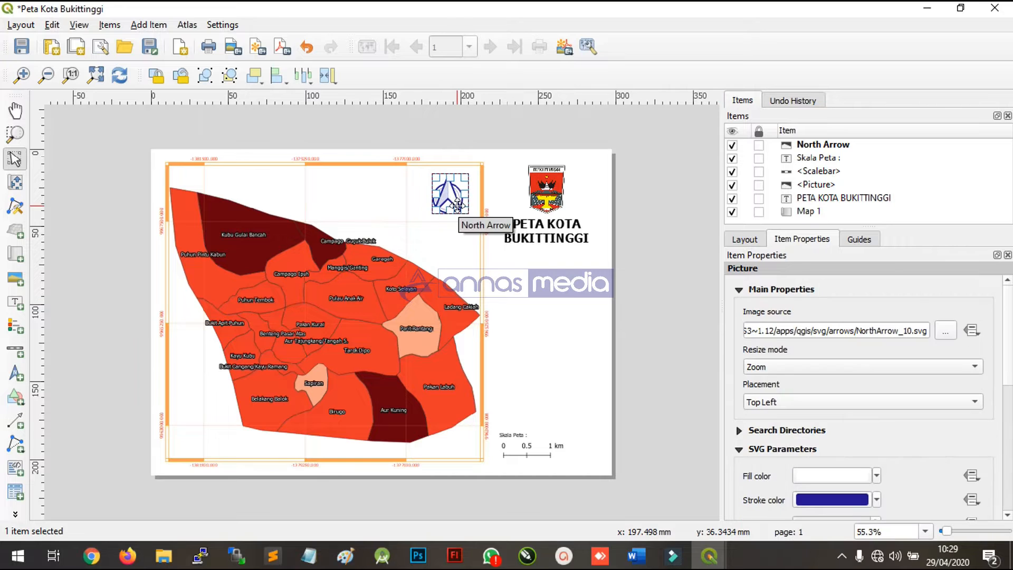
left_click(497, 155)
left_click(451, 196)
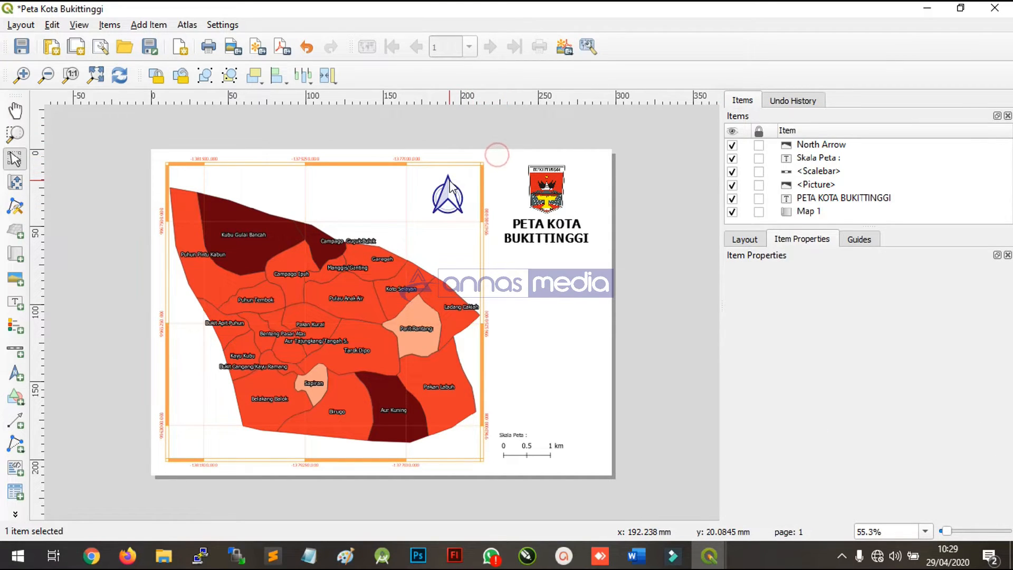
left_click(525, 307)
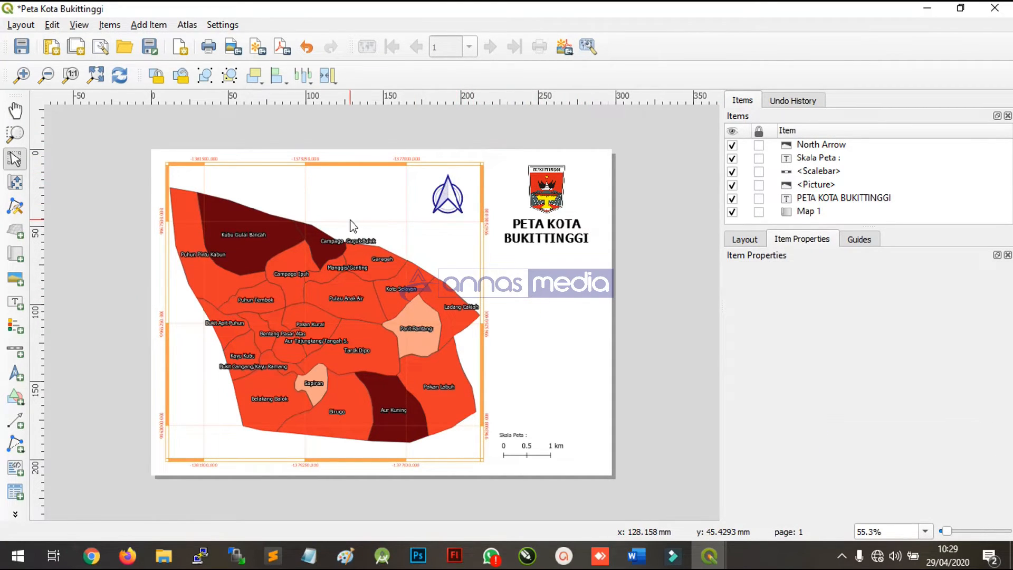
left_click(553, 227)
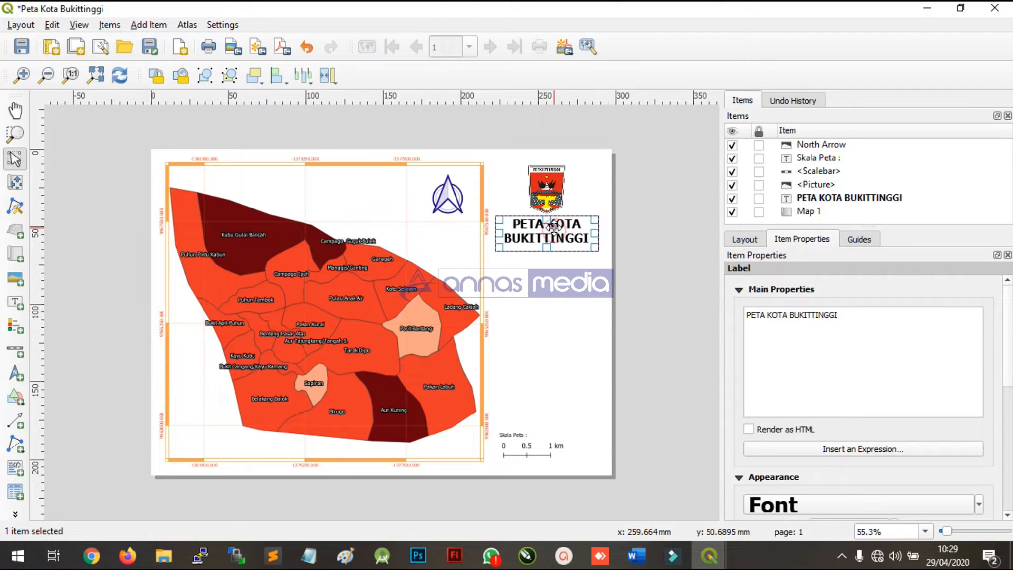
left_click(626, 256)
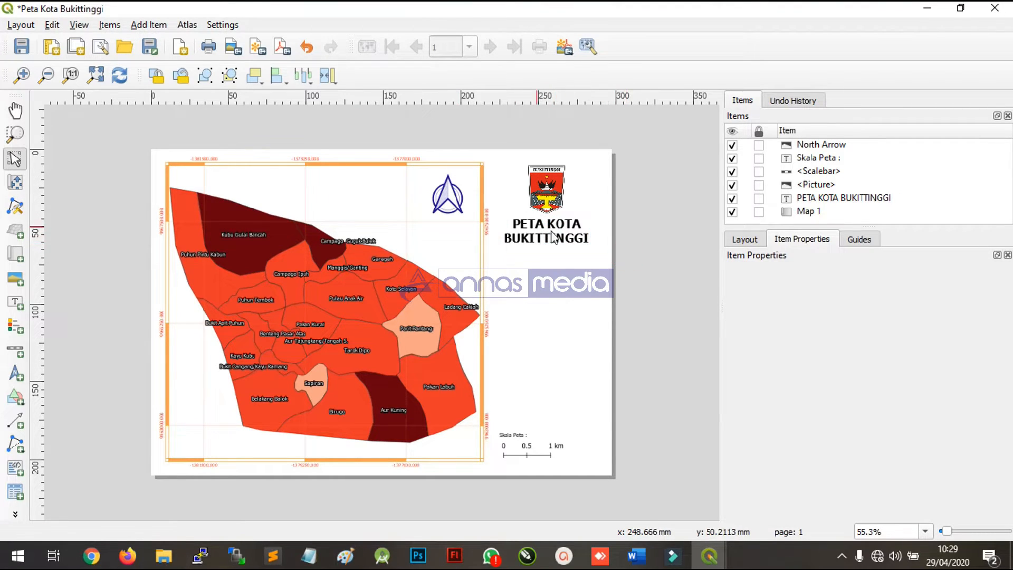
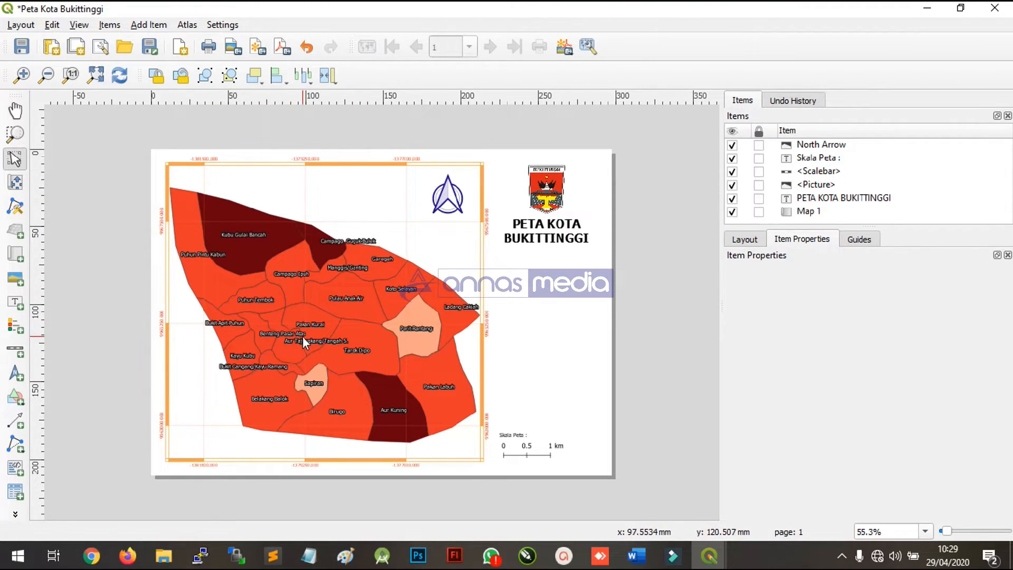
Step: Add a legend for Map 1 in the empty area below the PETA KOTA BUKITTINGGI title
left_click(16, 328)
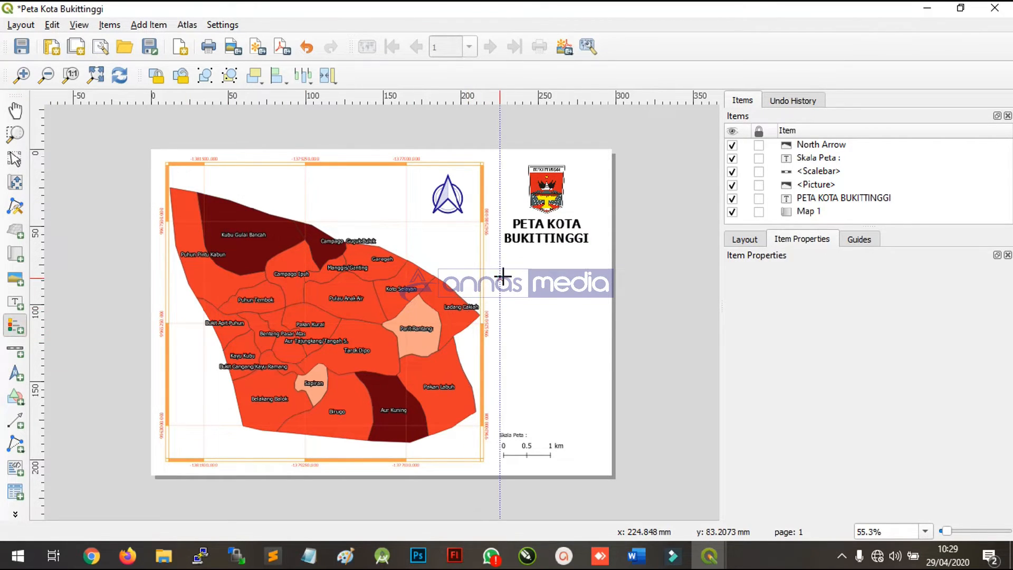
left_click_drag(501, 257, 593, 399)
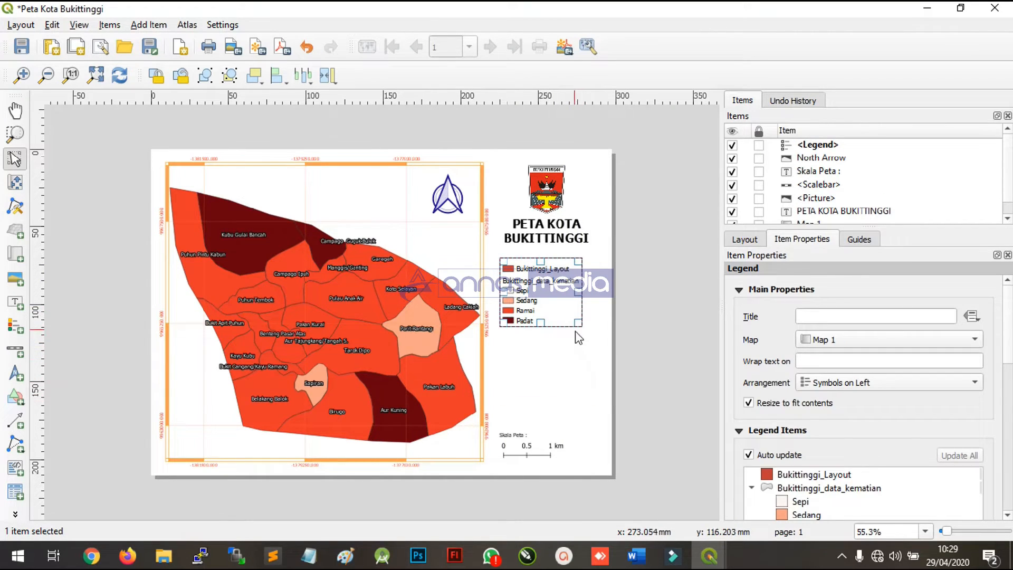
left_click(637, 337)
left_click(552, 289)
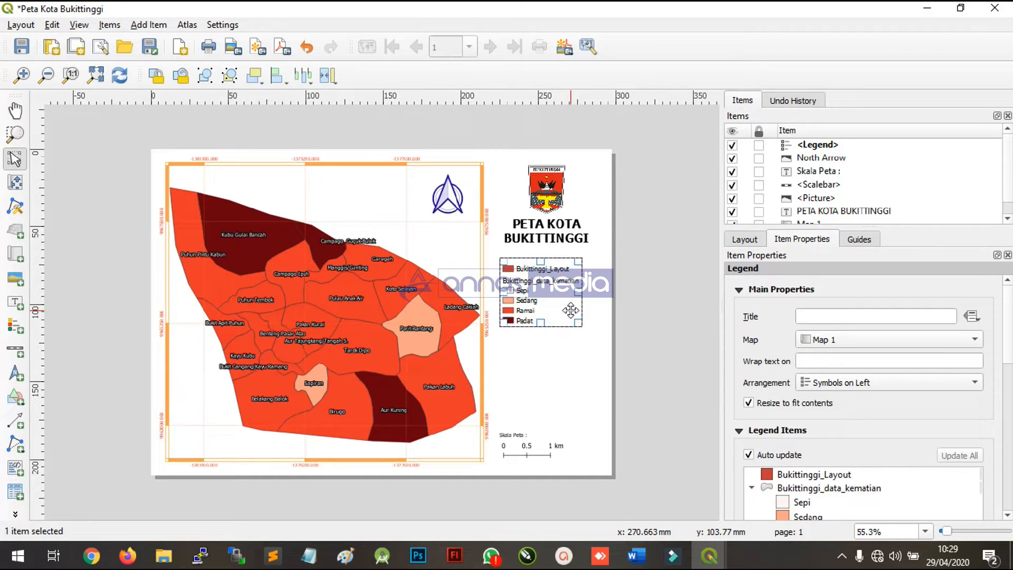
Step: Try widening the legend's frame to about 56 mm, and move the legend slightly up toward the title
left_click_drag(582, 291, 585, 290)
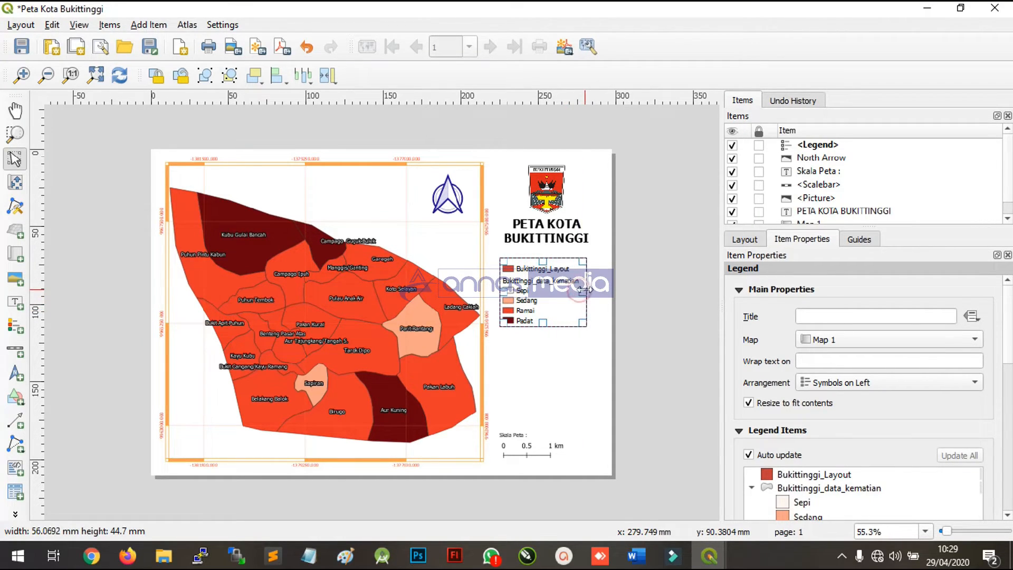
left_click(629, 308)
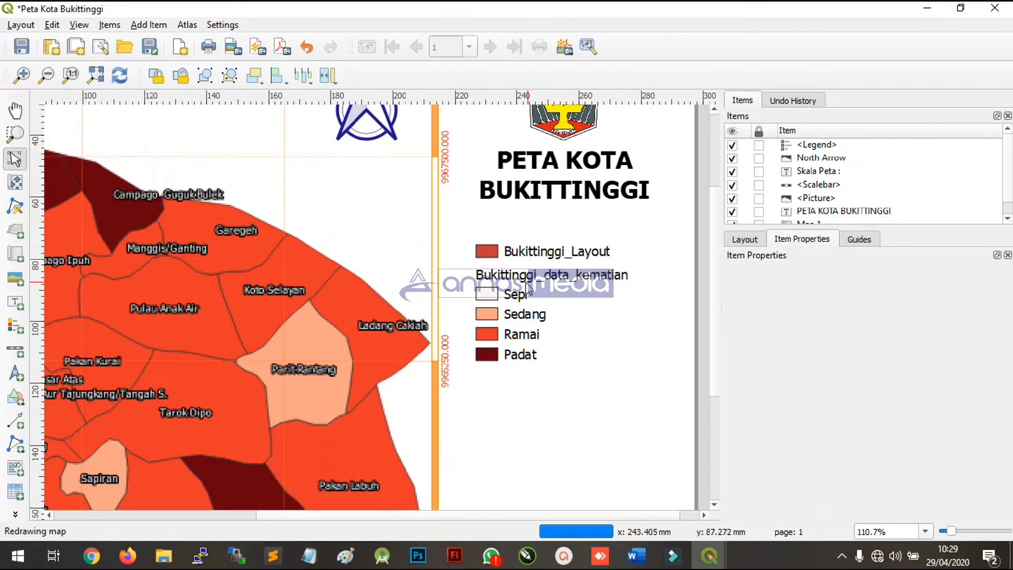
scroll(529, 286, "up", 1)
left_click(547, 262)
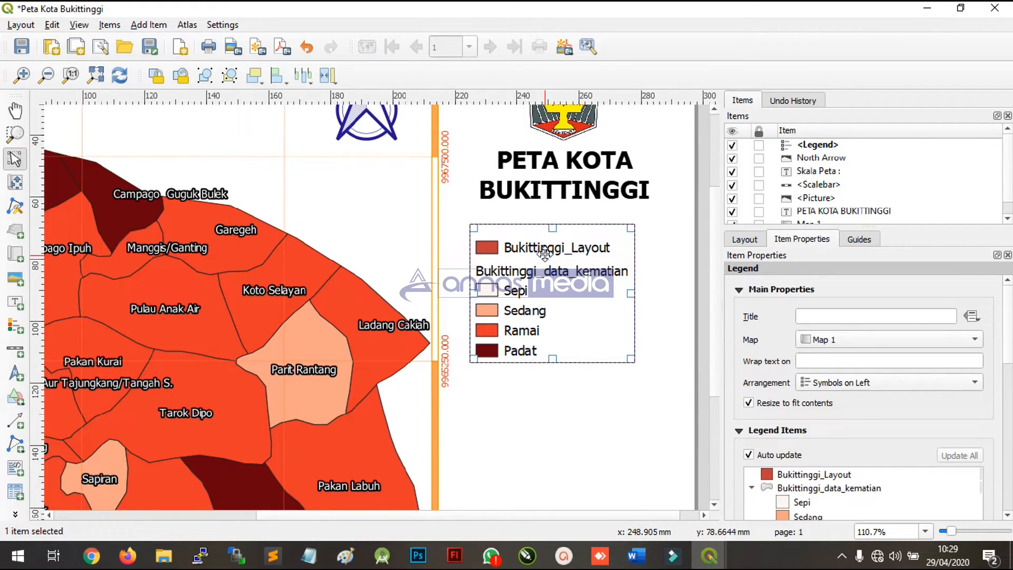
Step: Select the legend and give it the title Data Kepadatan Penduduk
scroll(578, 334, "down", 1)
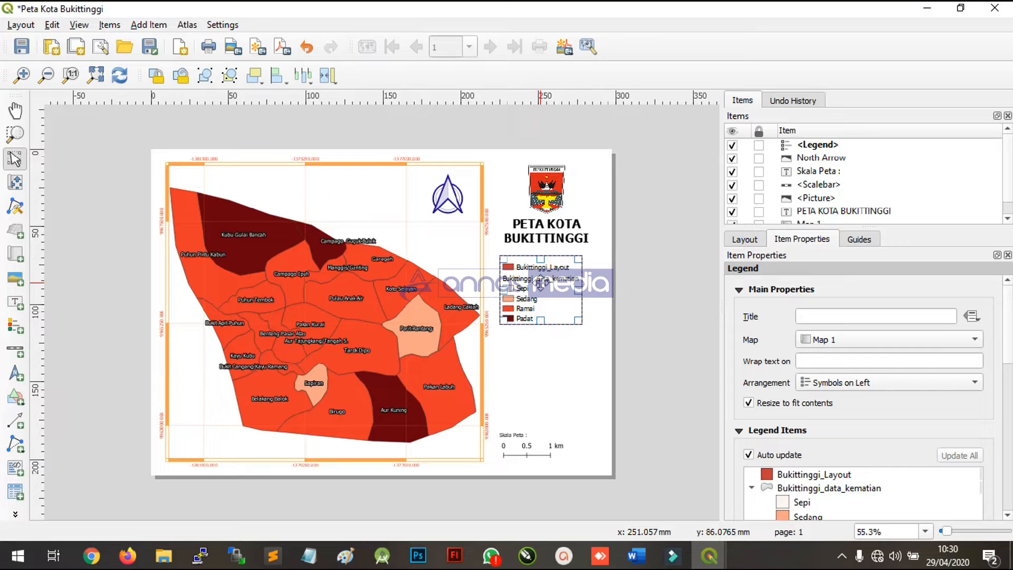
scroll(540, 283, "up", 1)
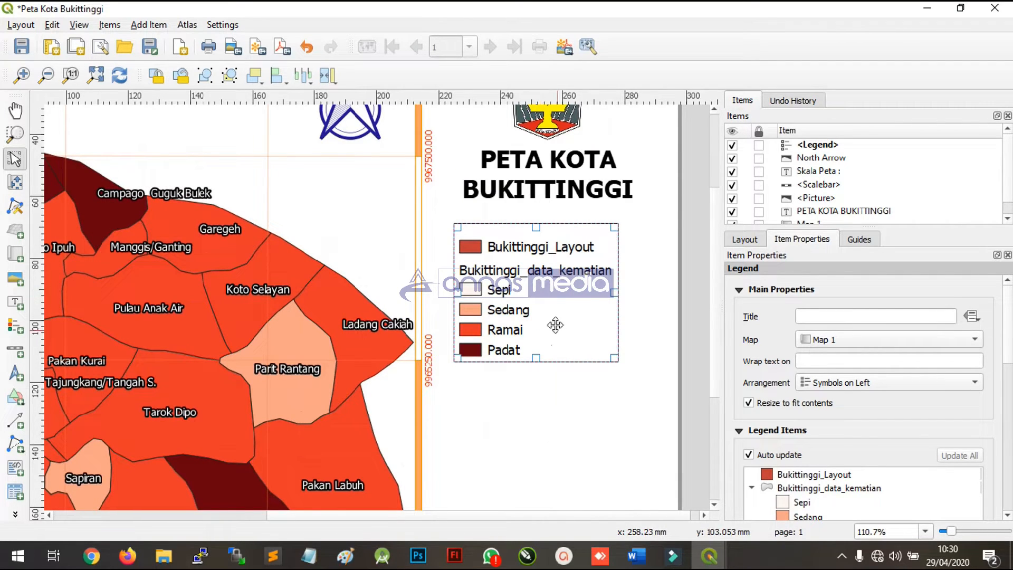
left_click(547, 417)
left_click(534, 321)
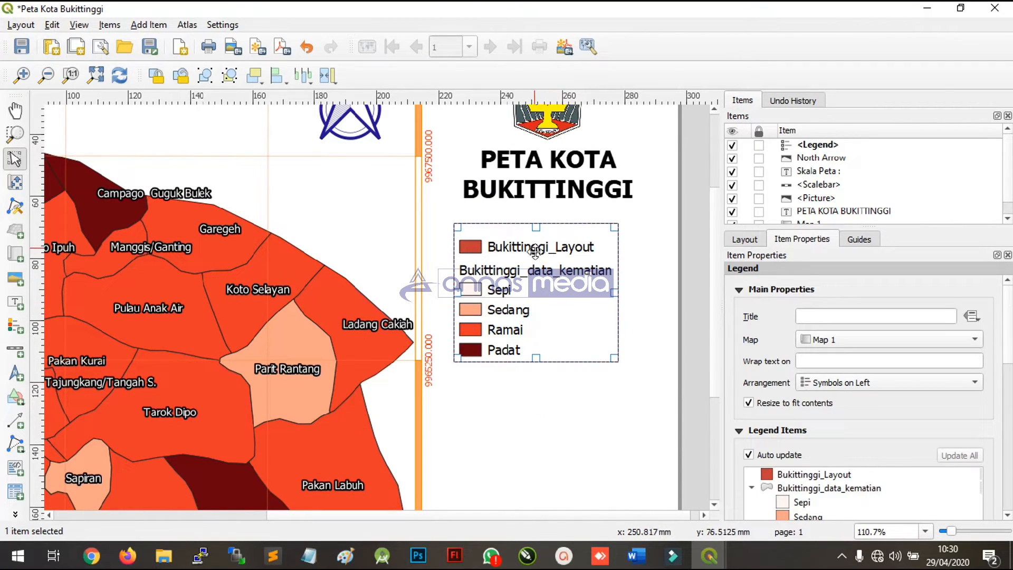
left_click(516, 248)
left_click(897, 315)
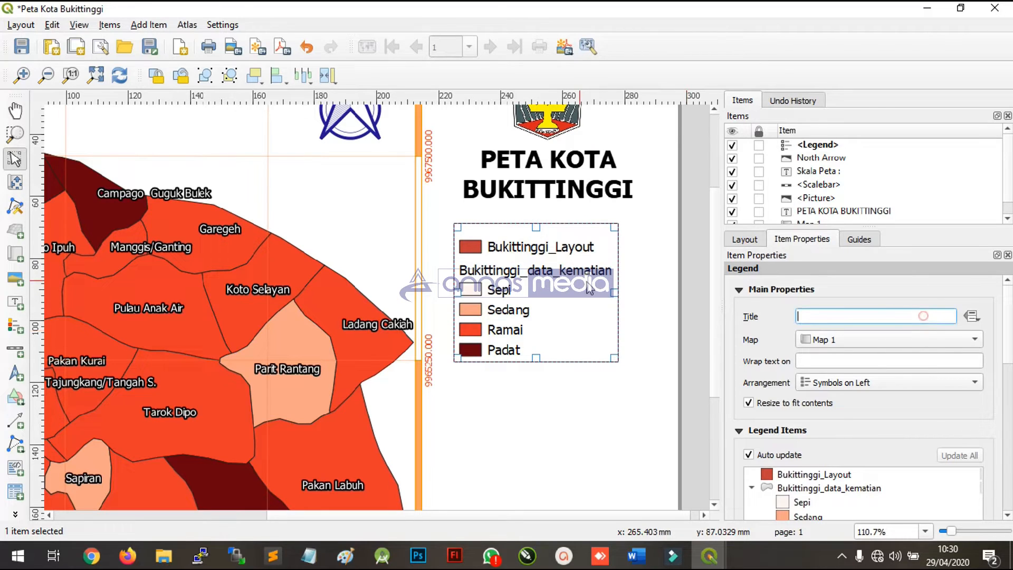
left_click(862, 316)
type("Da")
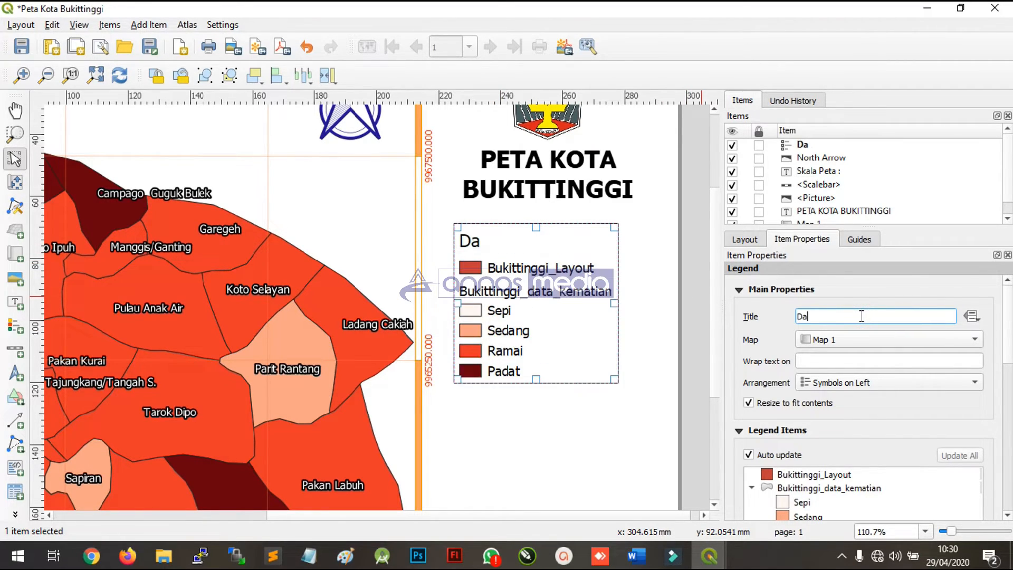
type("ta")
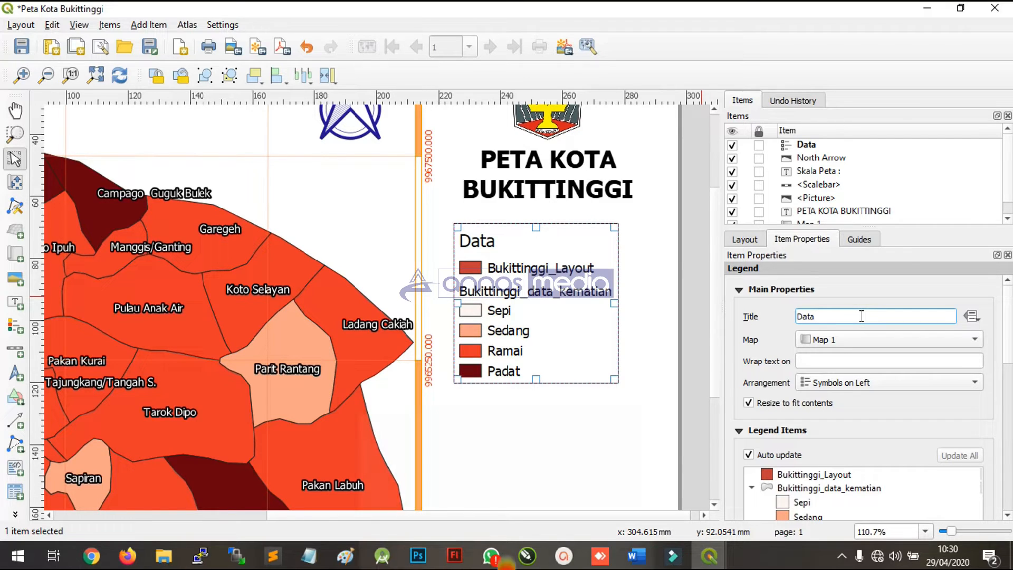
type(" Kepada")
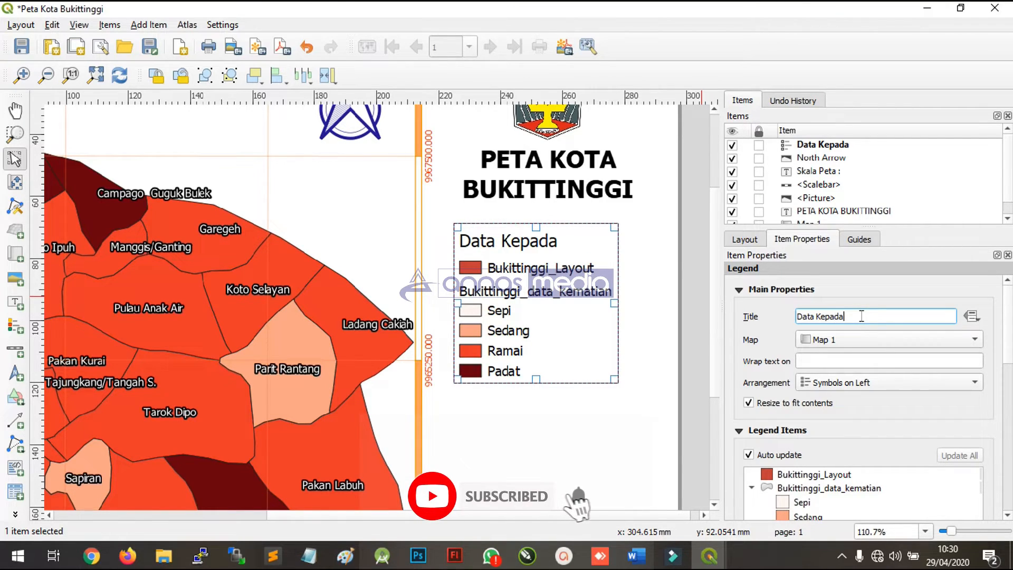
key("BackSpace")
key("BackSpace")
key("BackSpace")
key("BackSpace")
key("BackSpace")
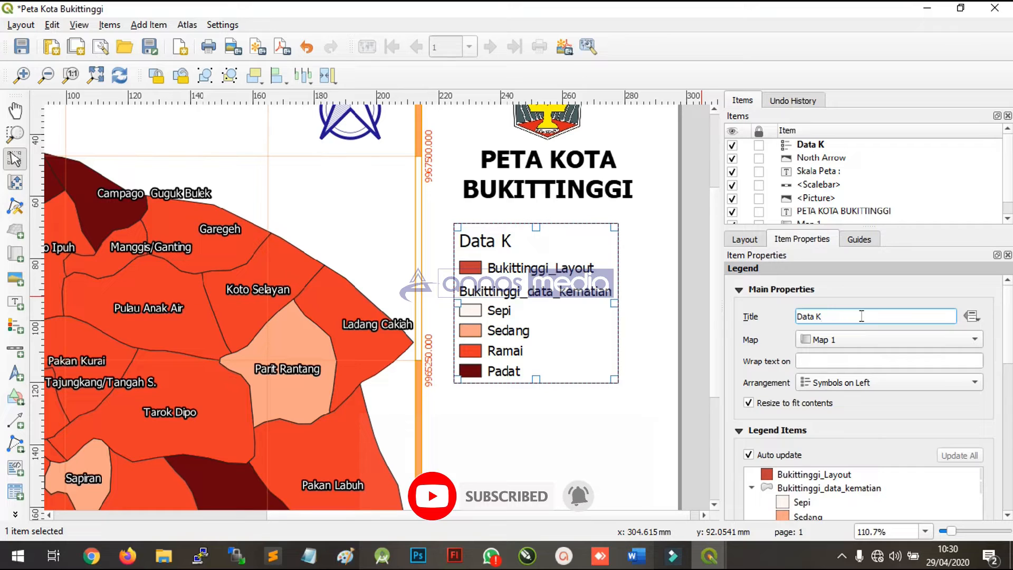
key("BackSpace")
key("BackSpace")
type("Kepada")
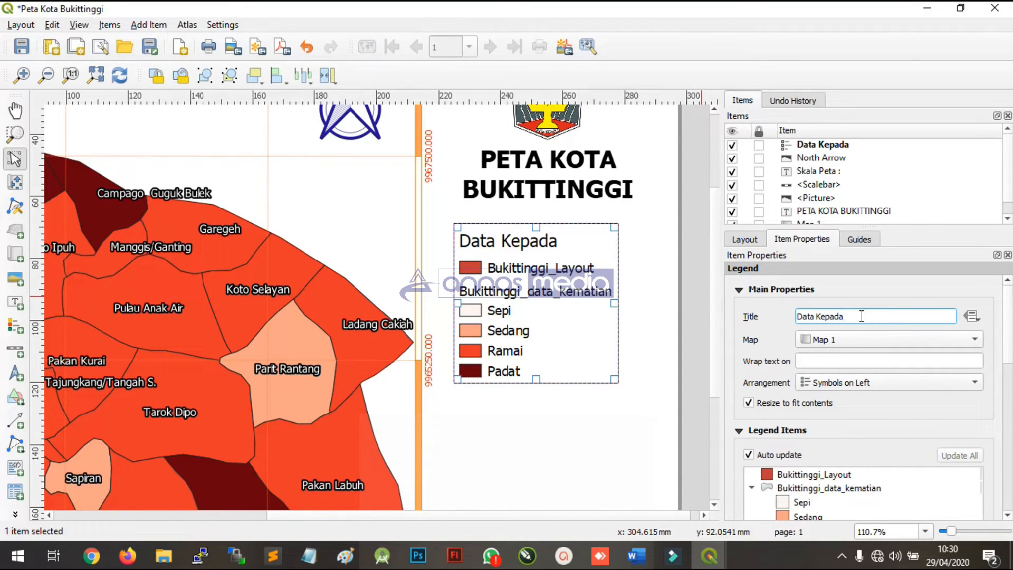
type("tan")
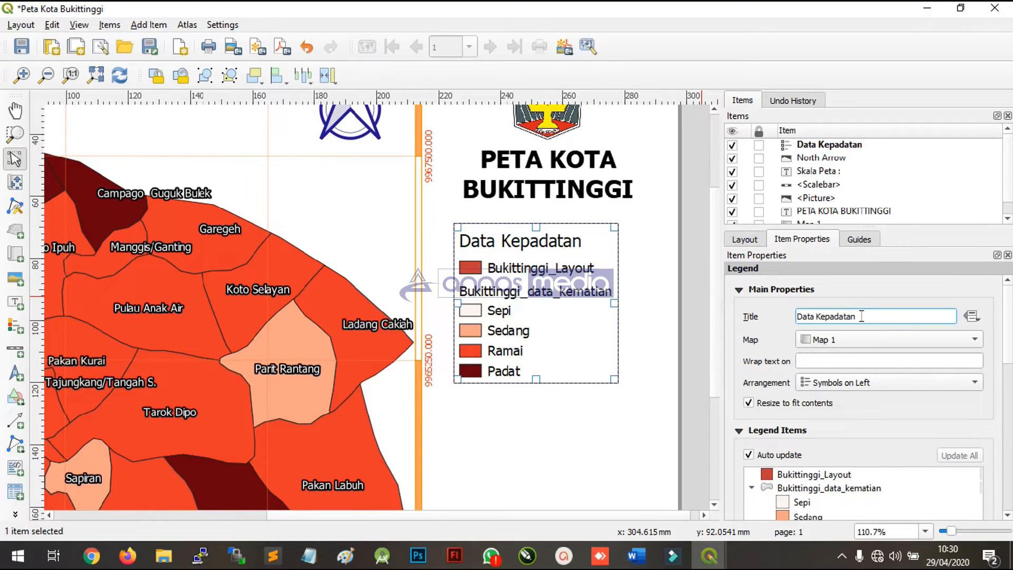
type(" Penduduk")
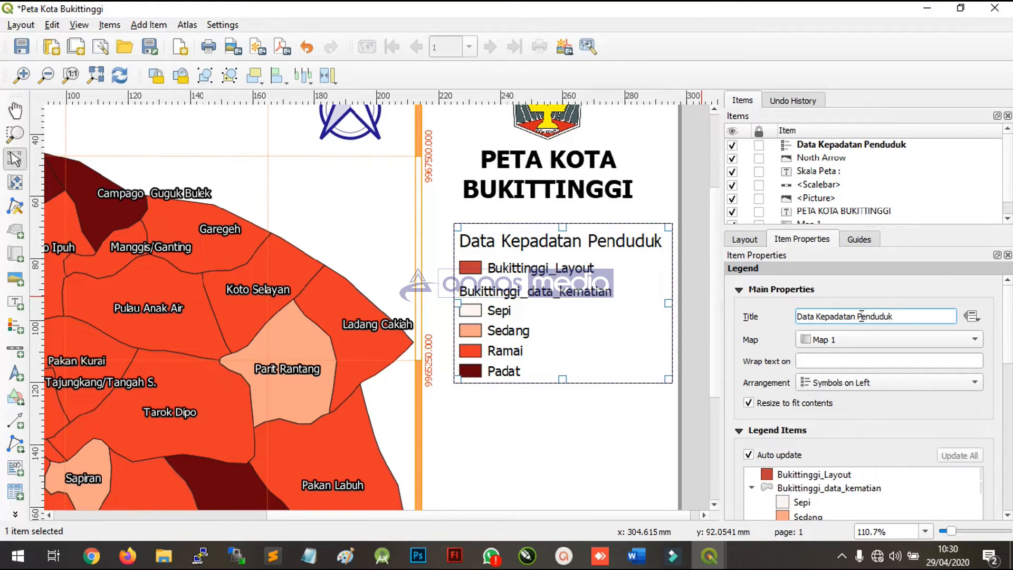
Step: Nudge the legend very slightly downward beneath the PETA KOTA BUKITTINGGI title
left_click(544, 230)
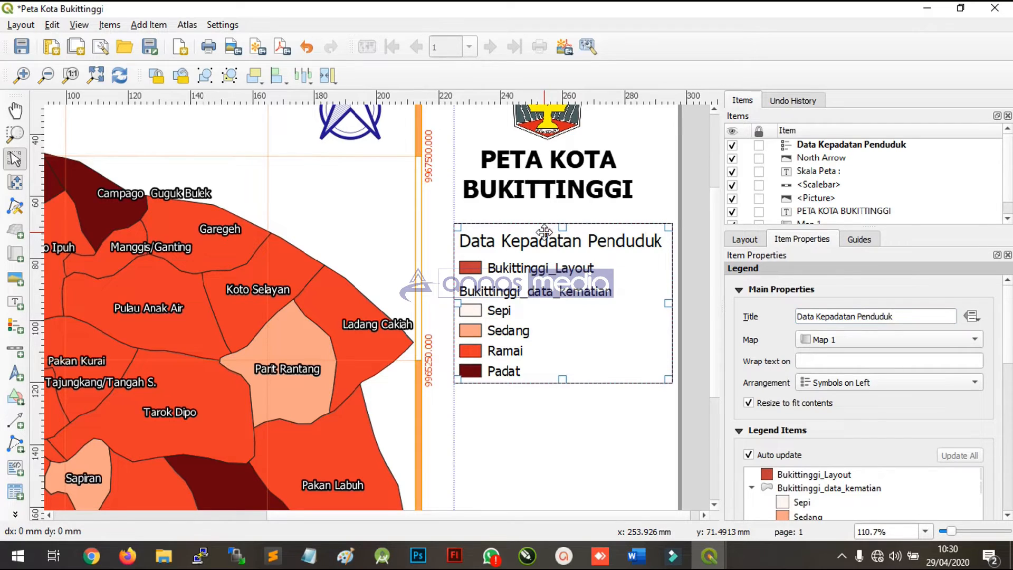
left_click_drag(543, 234, 547, 234)
left_click(554, 446)
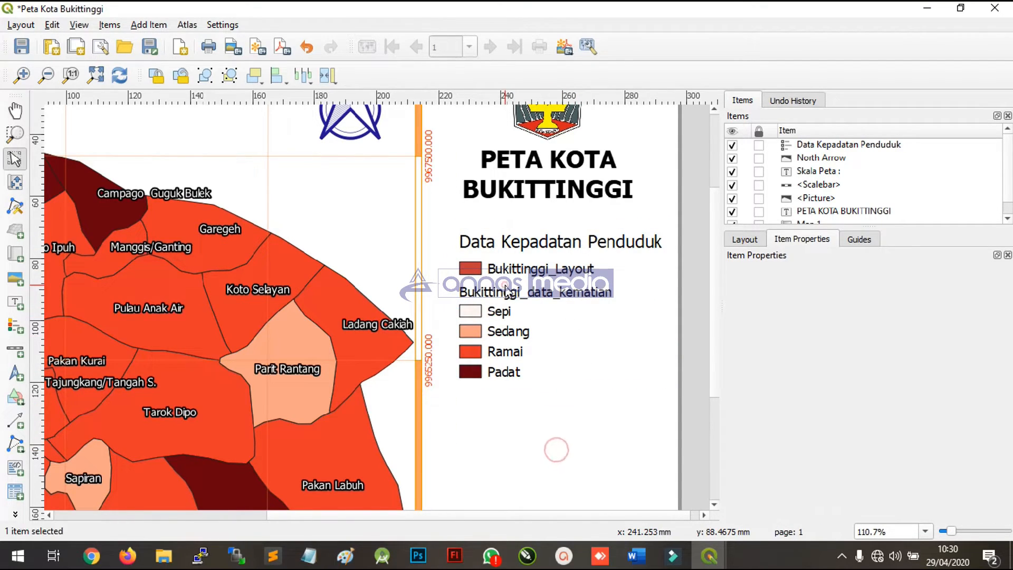
Step: Turn off automatic updating of the legend's items so they can be edited manually
left_click(555, 293)
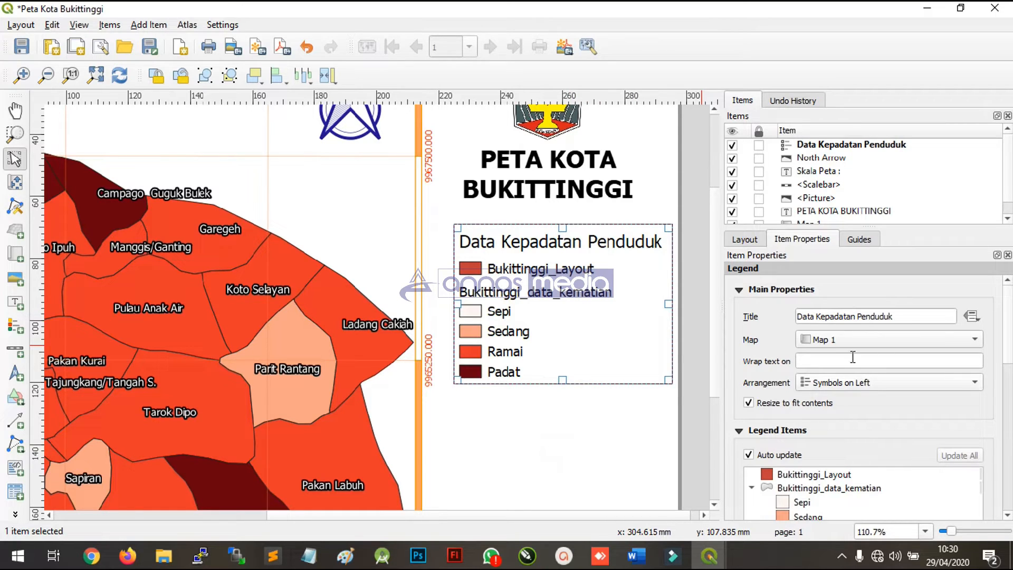
scroll(866, 396, "down", 3)
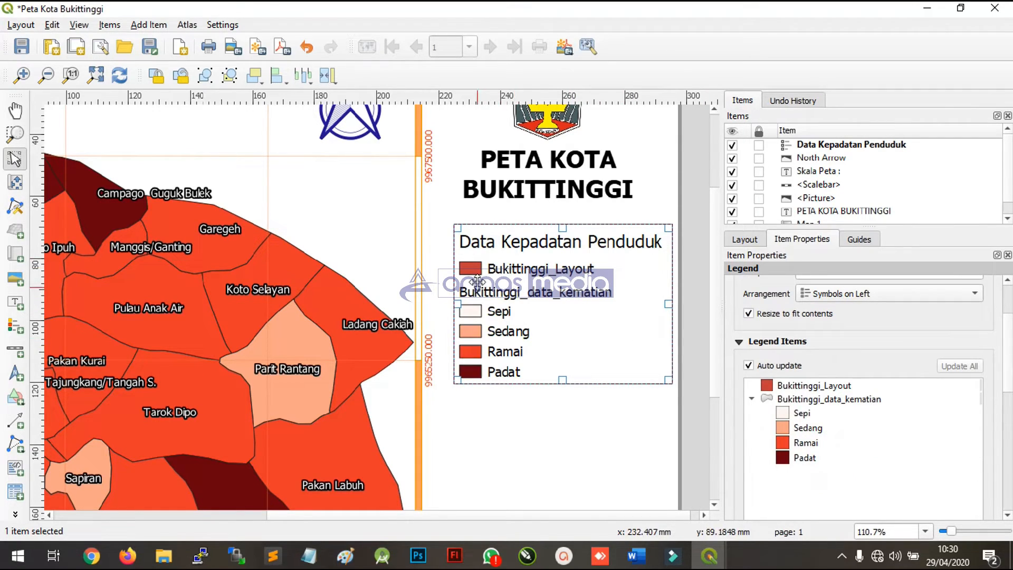
scroll(824, 367, "up", 3)
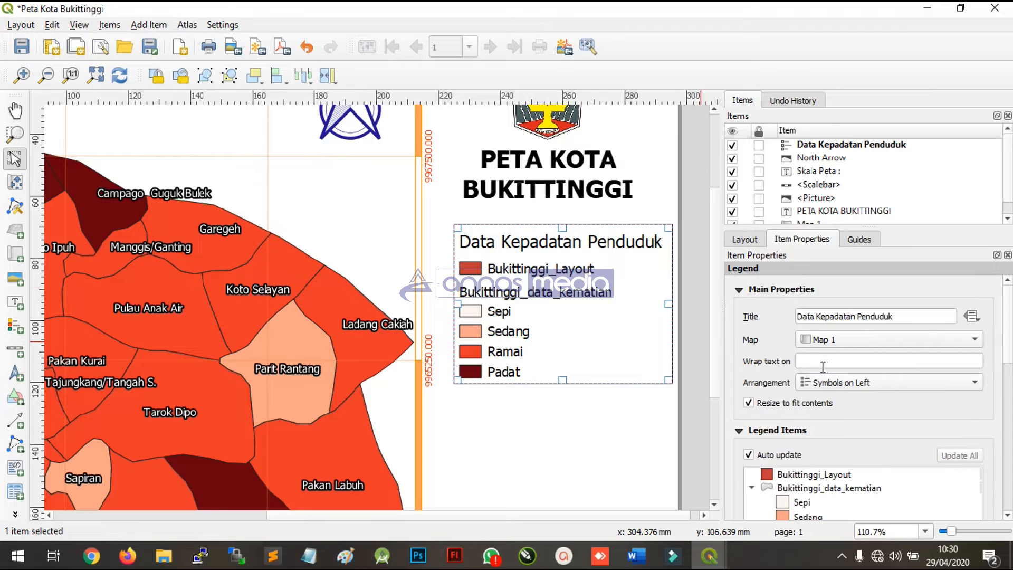
left_click(738, 290)
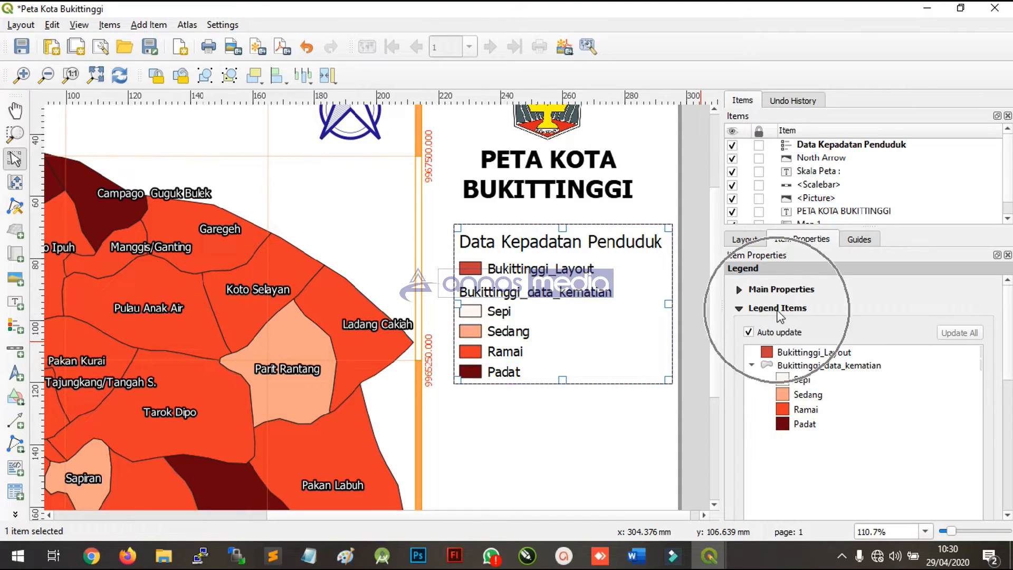
left_click(749, 333)
left_click(750, 333)
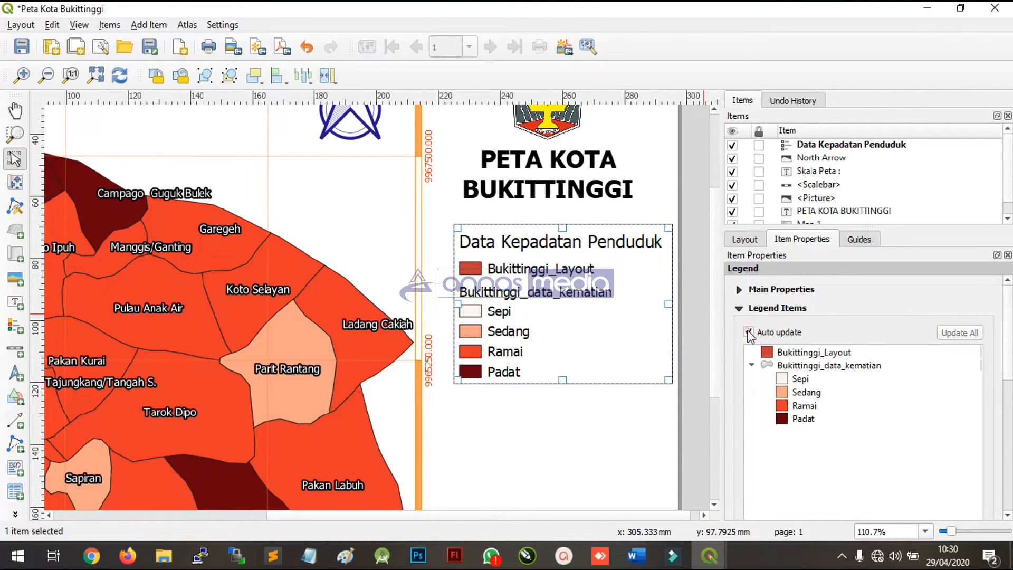
left_click(750, 333)
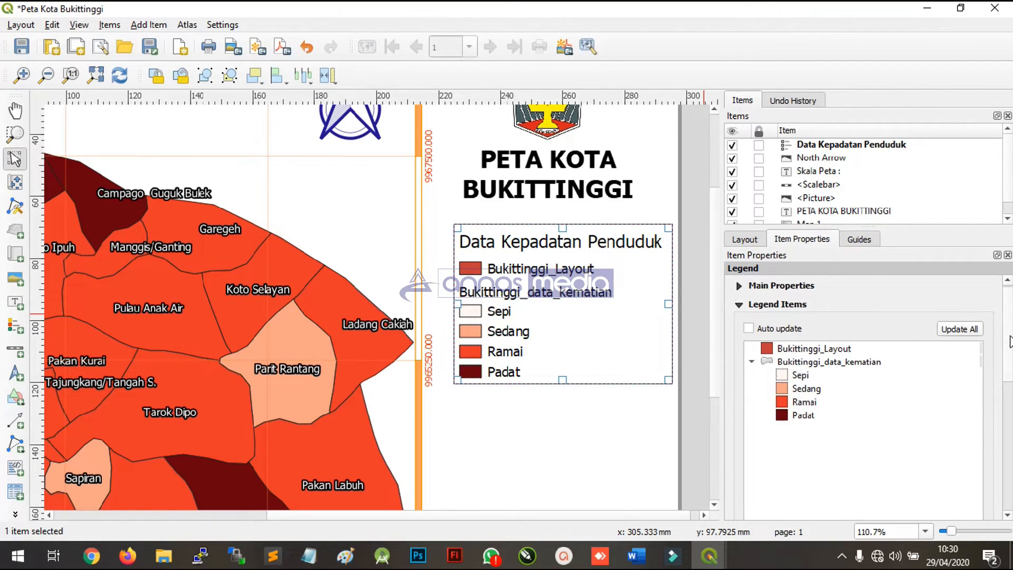
Step: Rename the Bukittinggi_Layout legend item to Kota Bukittinggi
scroll(1010, 364, "down", 3)
left_click_drag(1012, 363, 1012, 360)
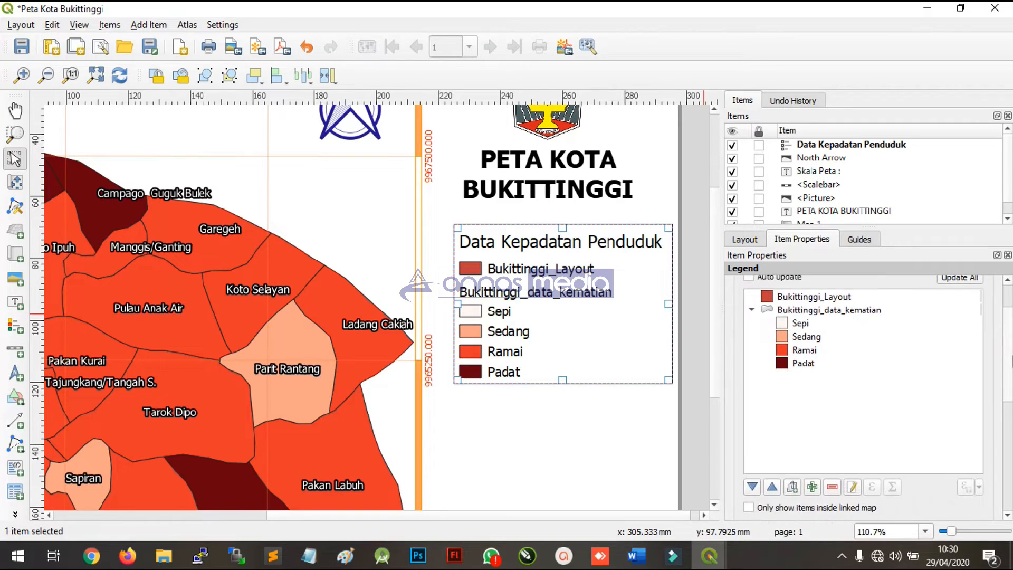
left_click(797, 301)
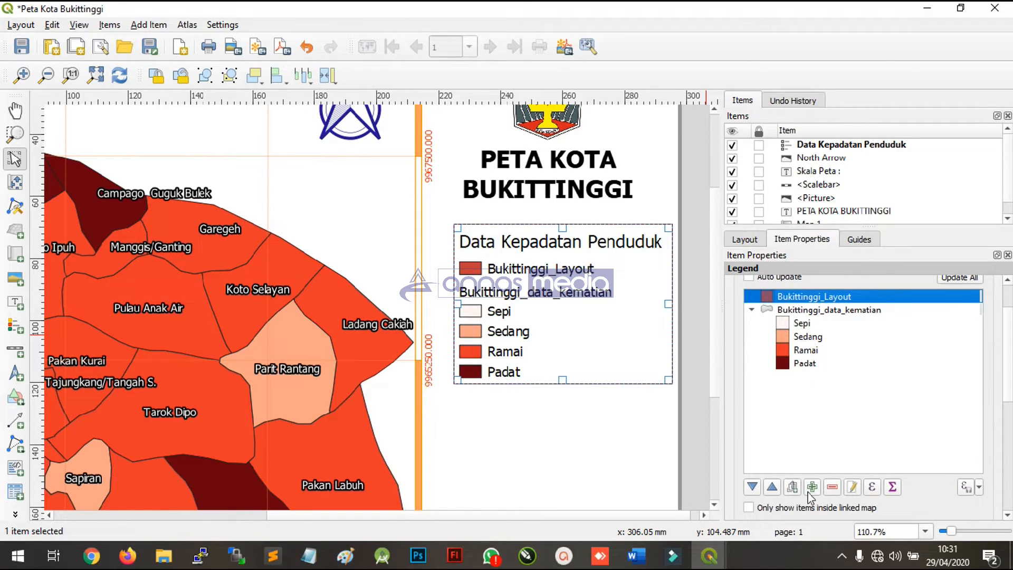
left_click(851, 486)
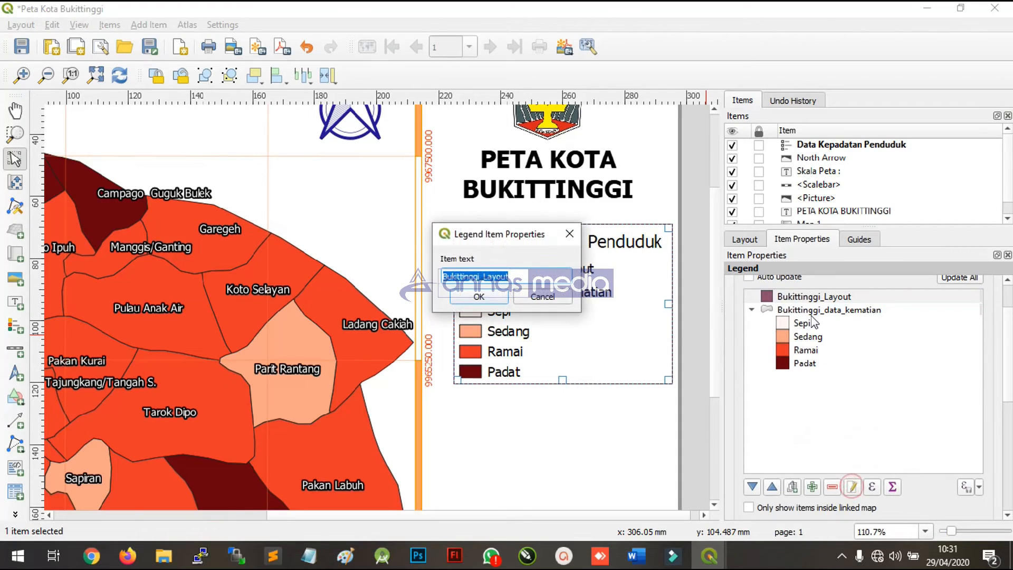
left_click(535, 282)
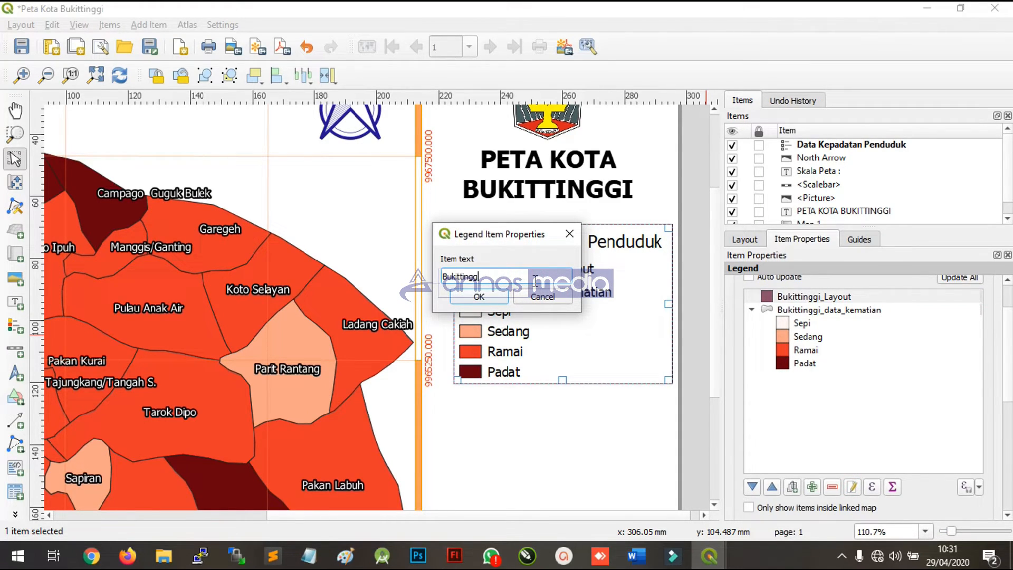
type("Kota")
left_click(479, 297)
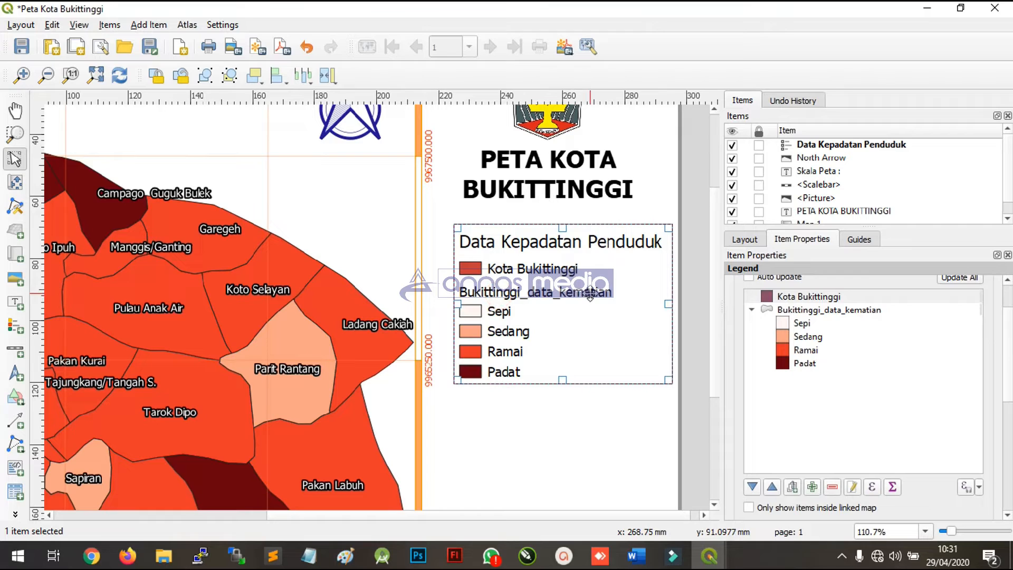
Step: Remove the single-symbol Kota Bukittinggi item at the top of the legend's item list
left_click(817, 313)
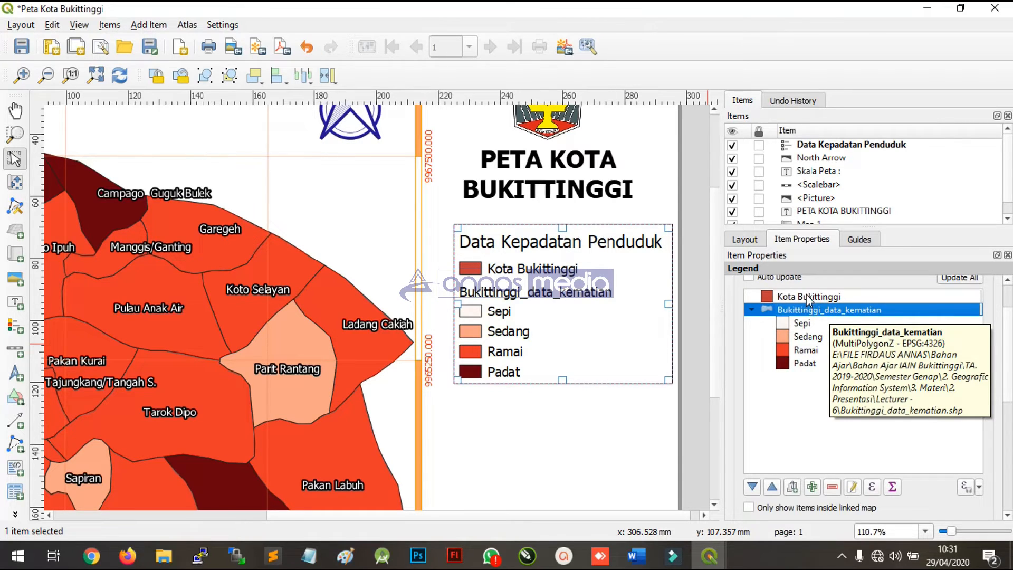
left_click(807, 298)
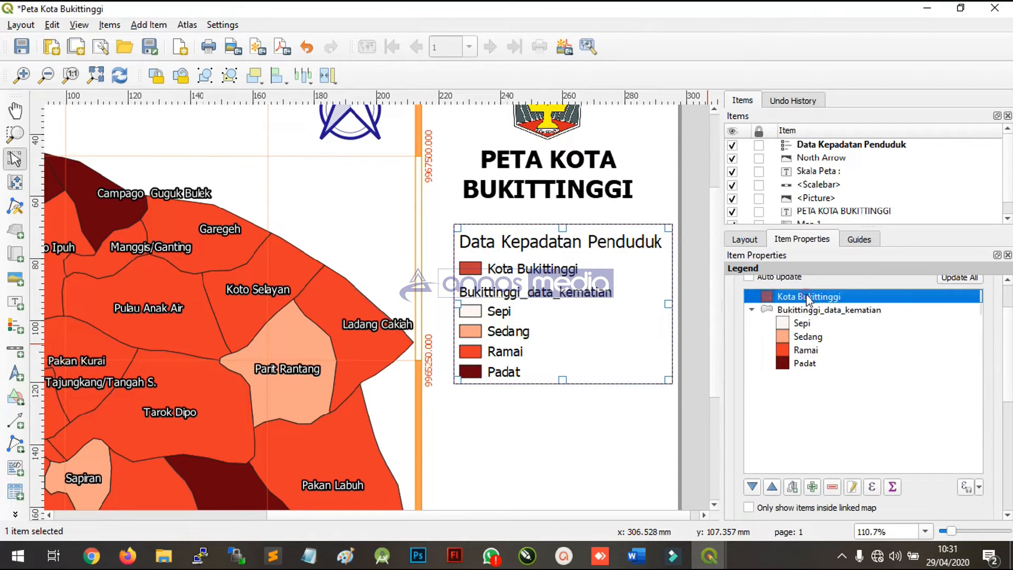
left_click(833, 486)
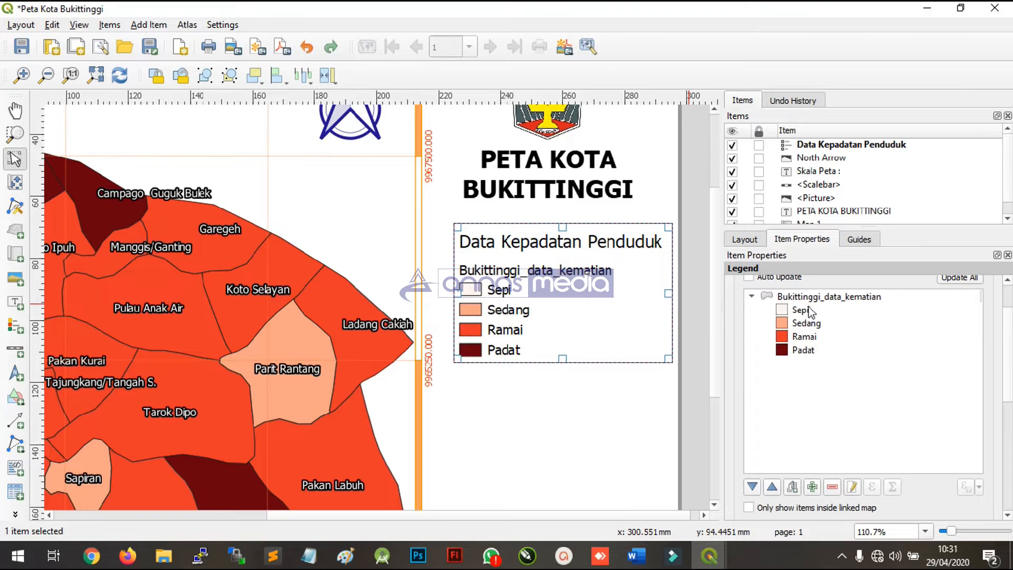
Step: Rename the Bukittinggi_data_kematian legend group to Kota Bukittinggi
left_click(812, 297)
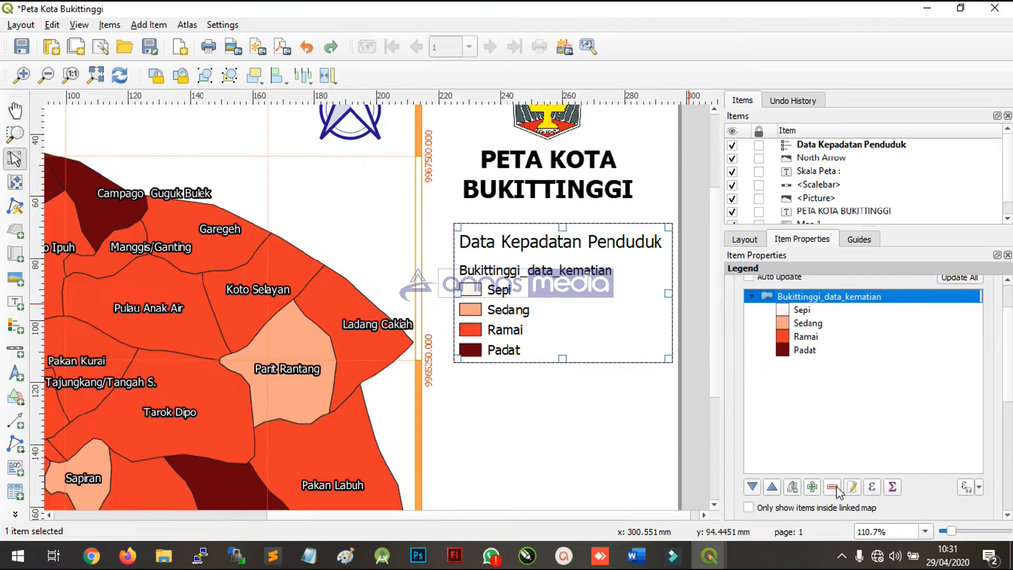
left_click(851, 487)
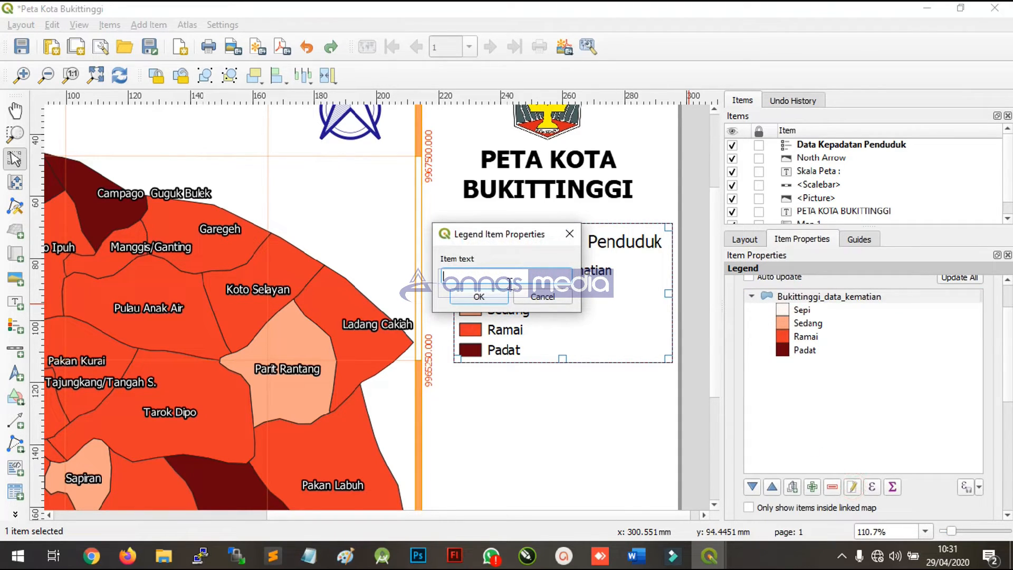
type("Kota Bukittinggi")
left_click(479, 297)
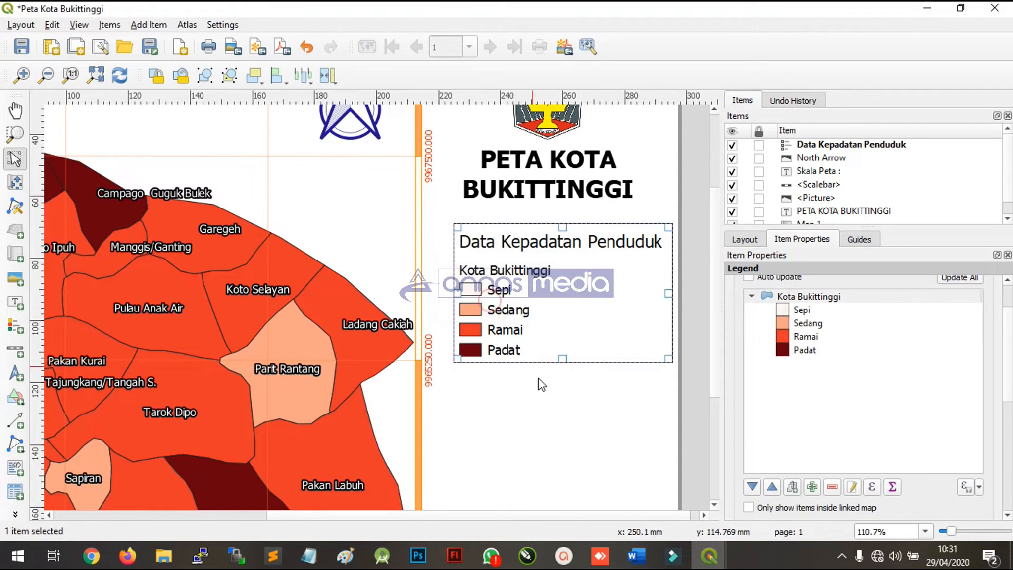
left_click(546, 398)
scroll(617, 359, "down", 1)
scroll(617, 359, "up", 1)
left_click(523, 267)
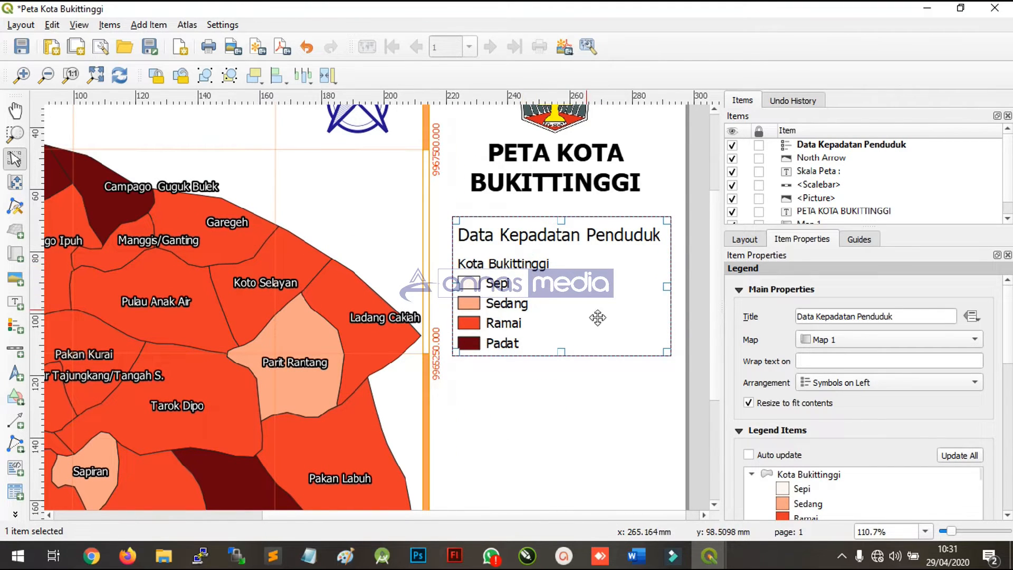
scroll(627, 347, "down", 1)
left_click(630, 379)
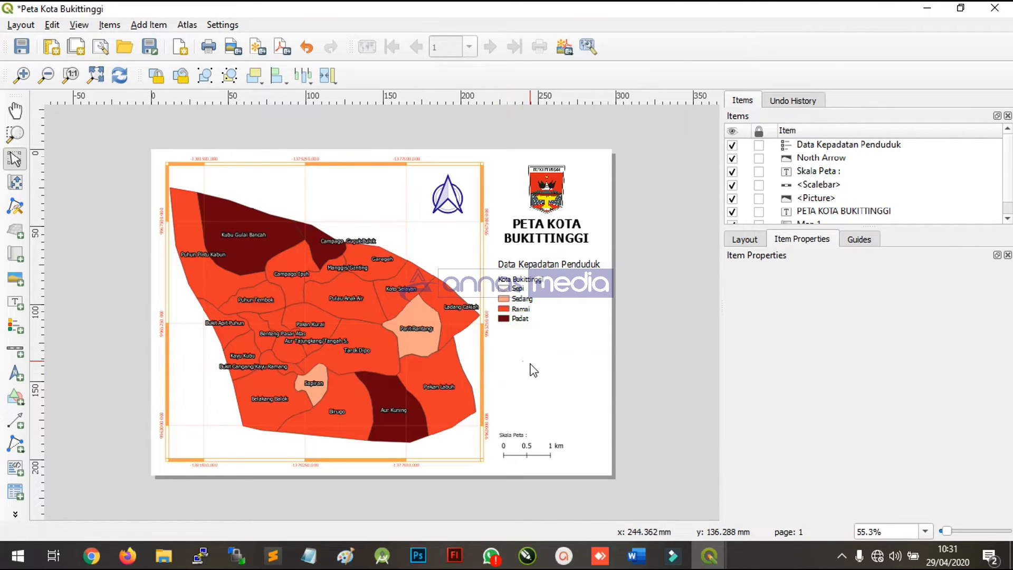
left_click(842, 556)
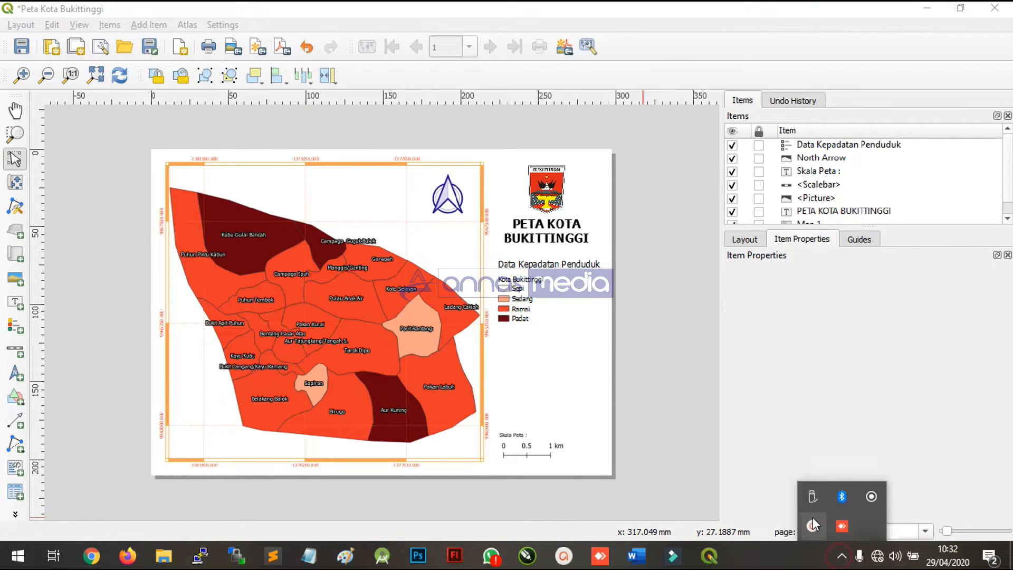
left_click(813, 524)
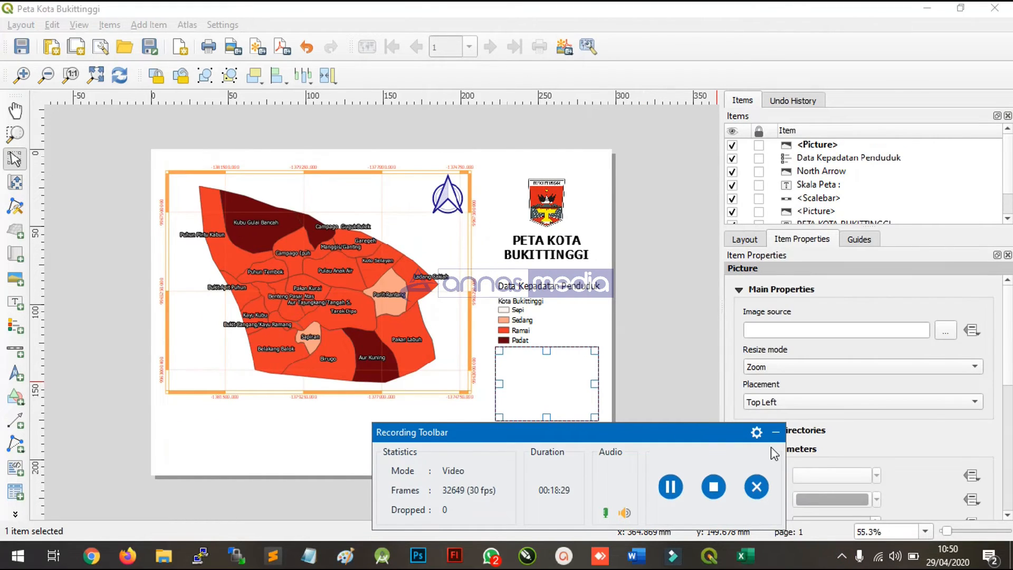
left_click(776, 432)
left_click(623, 383)
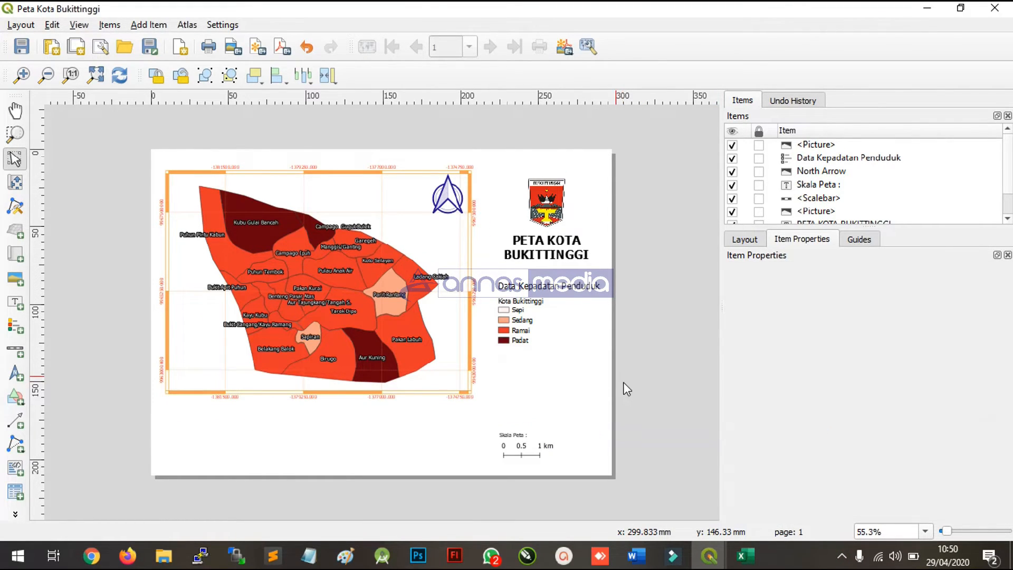
Step: Select the empty picture frame beneath the legend and lower its upper edge slightly to clear the legend
left_click(561, 367)
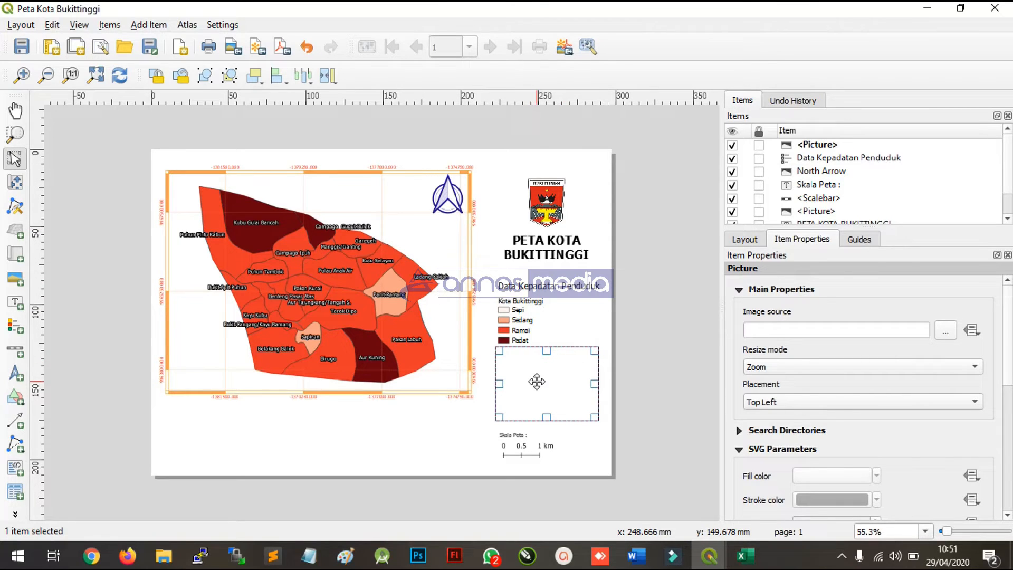
left_click_drag(547, 350, 549, 357)
left_click(558, 383)
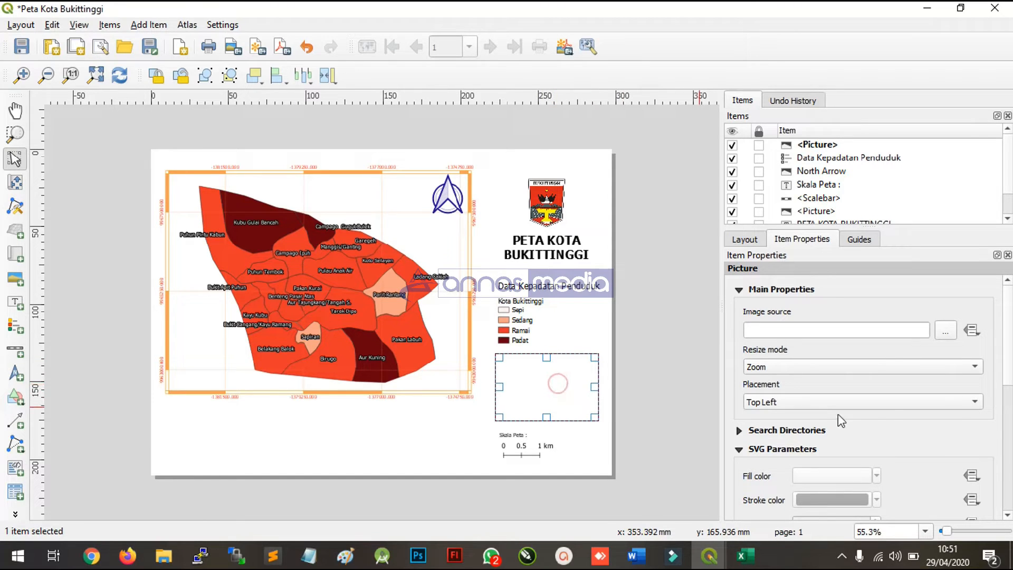
Step: Load the bukittinggi image from Downloads into the empty frame and fit it between the legend and the scale text
left_click(946, 330)
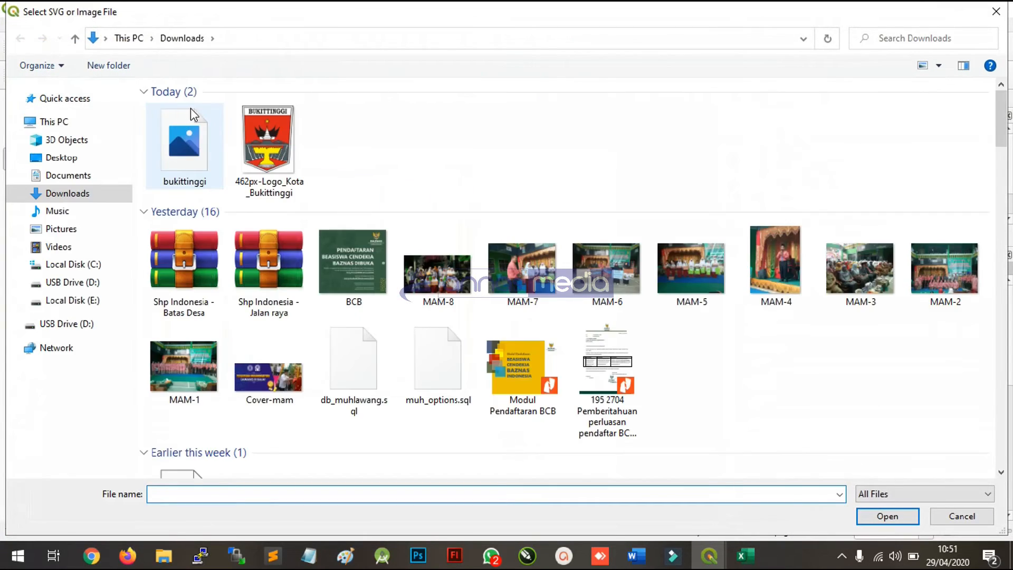
left_click(181, 146)
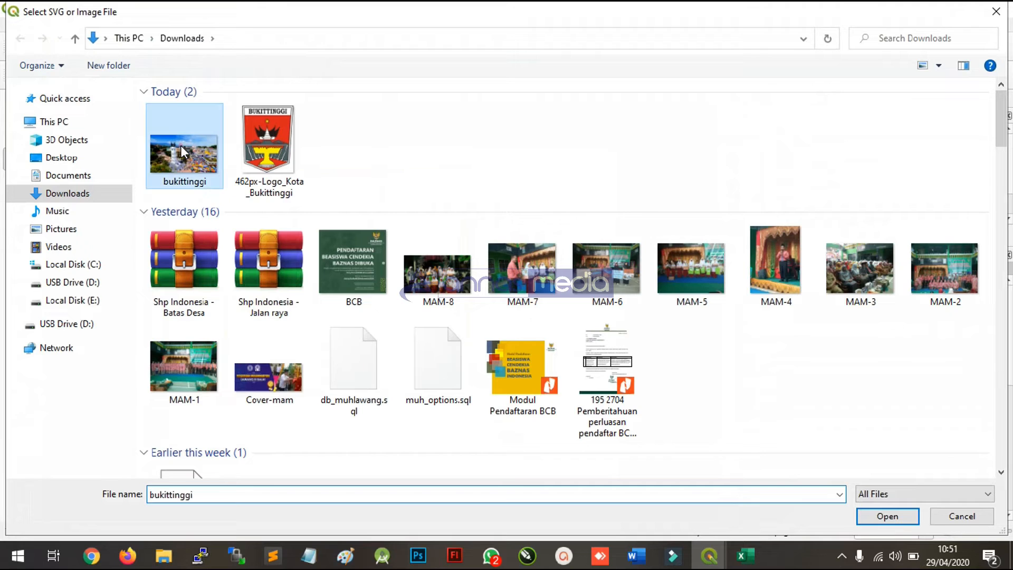
double_click(185, 154)
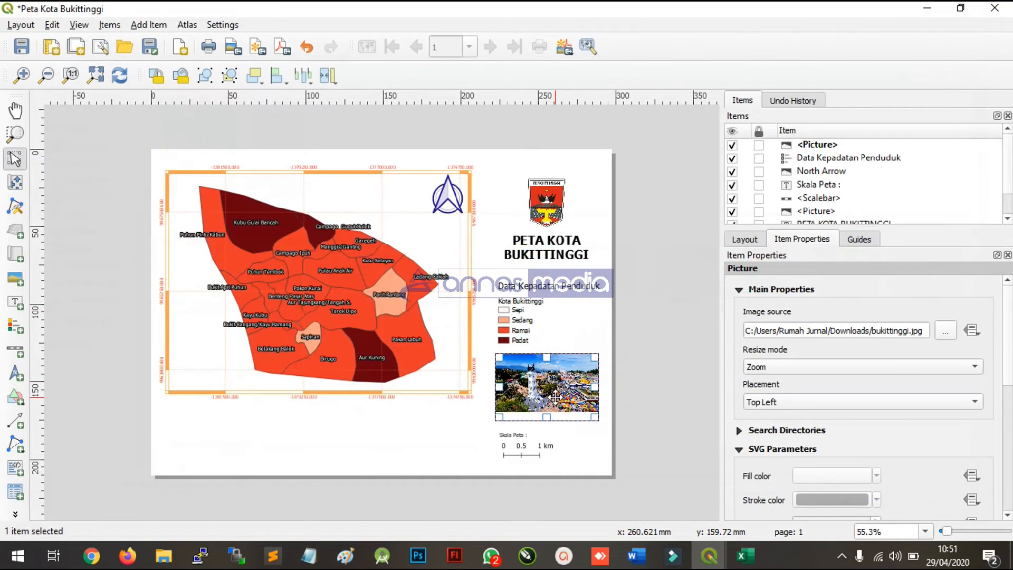
left_click_drag(548, 416, 548, 389)
left_click(649, 412)
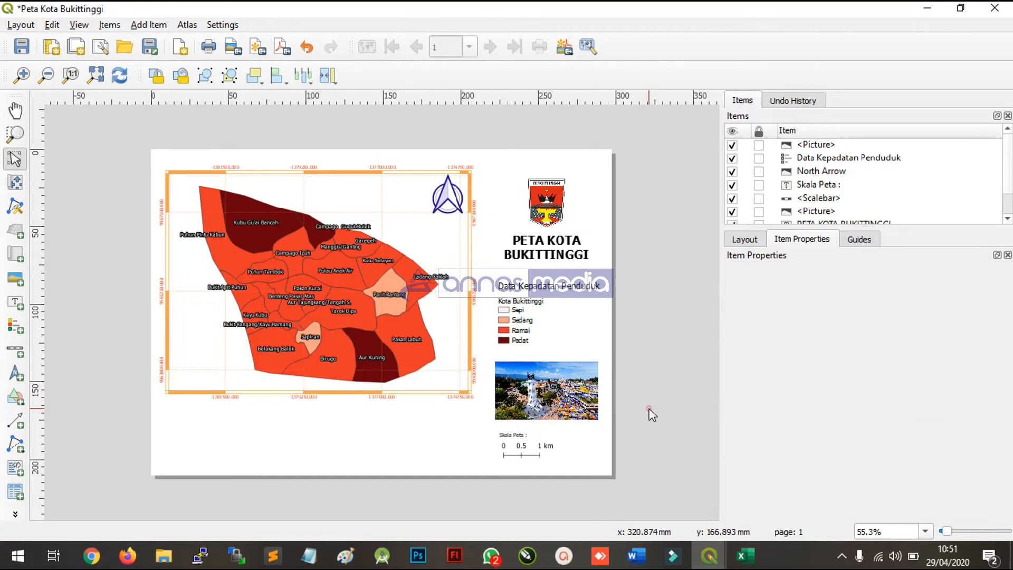
left_click(530, 385)
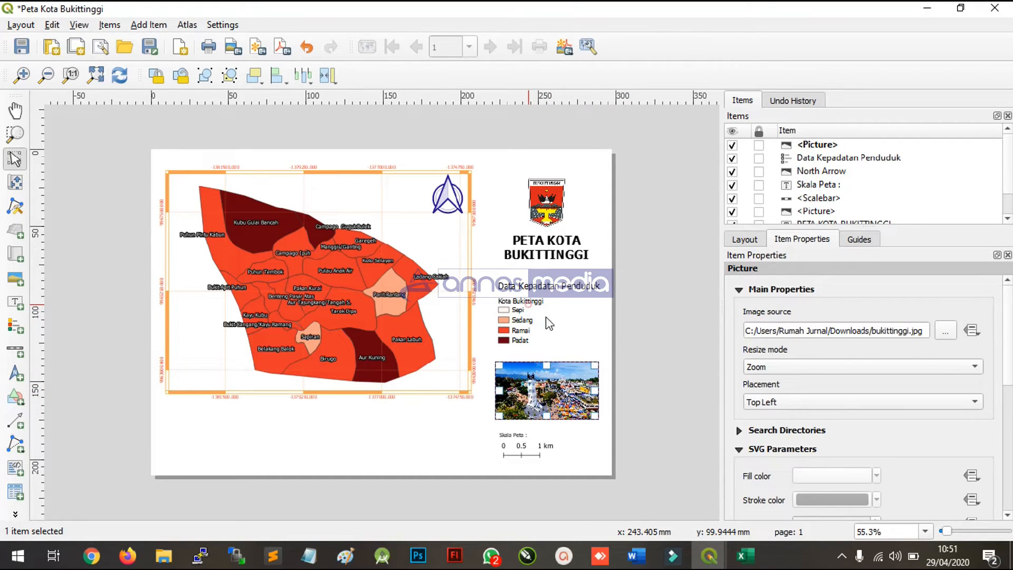
left_click(638, 377)
left_click(528, 298)
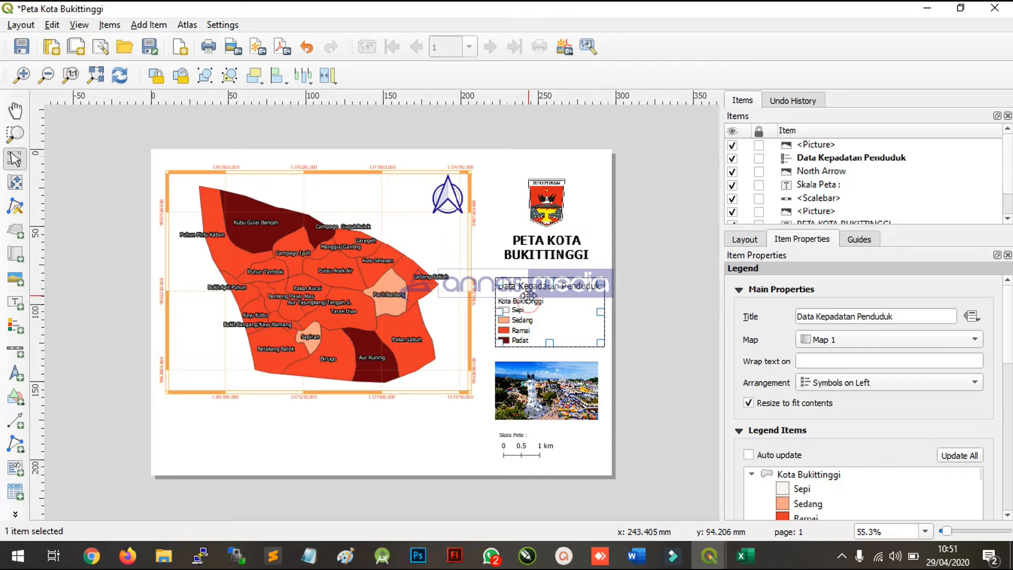
left_click(627, 317)
left_click(554, 212)
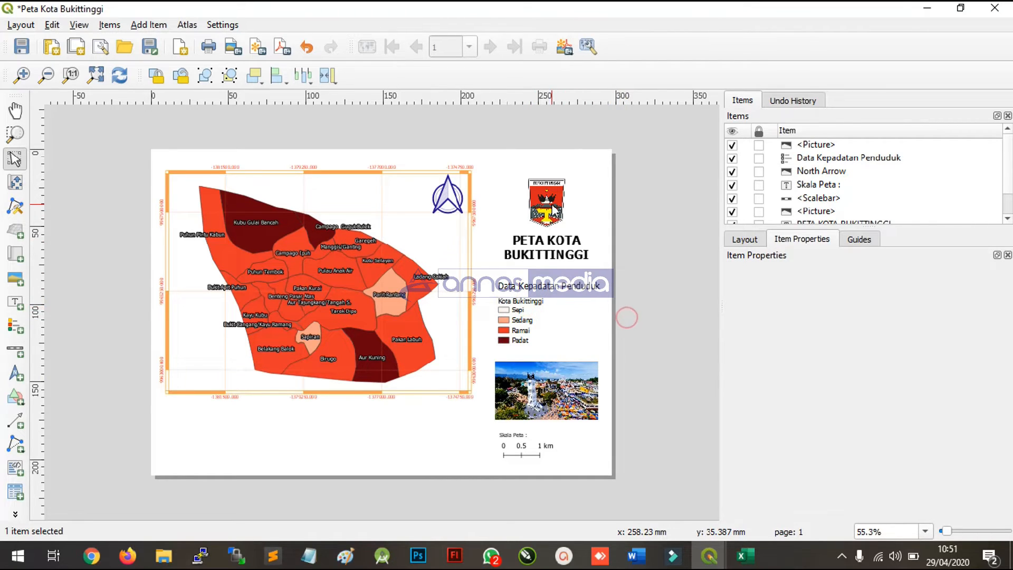
Step: Move the north arrow slightly inward from the upper corner of the map frame
left_click(273, 290)
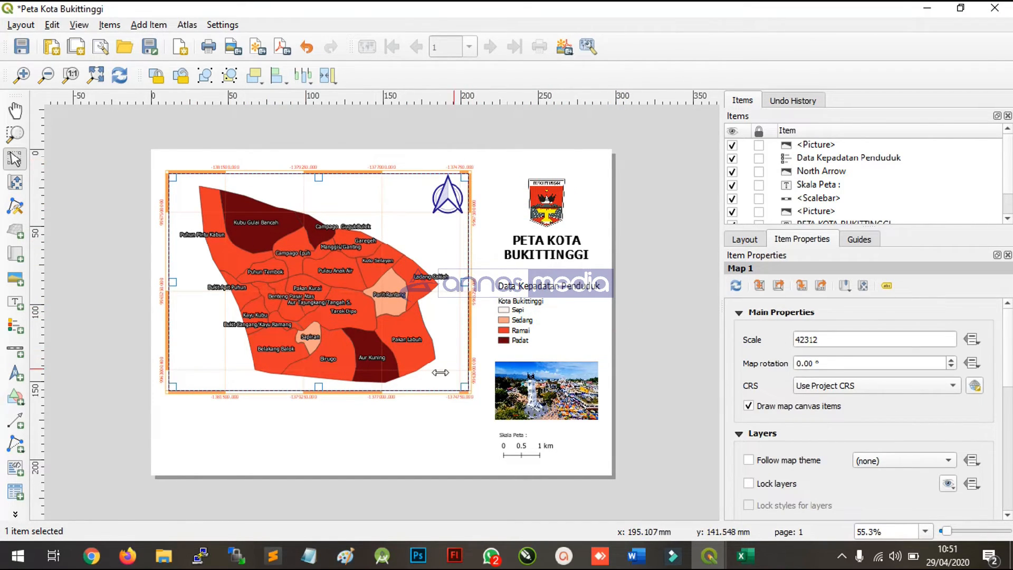
left_click_drag(447, 194, 419, 215)
left_click(448, 154)
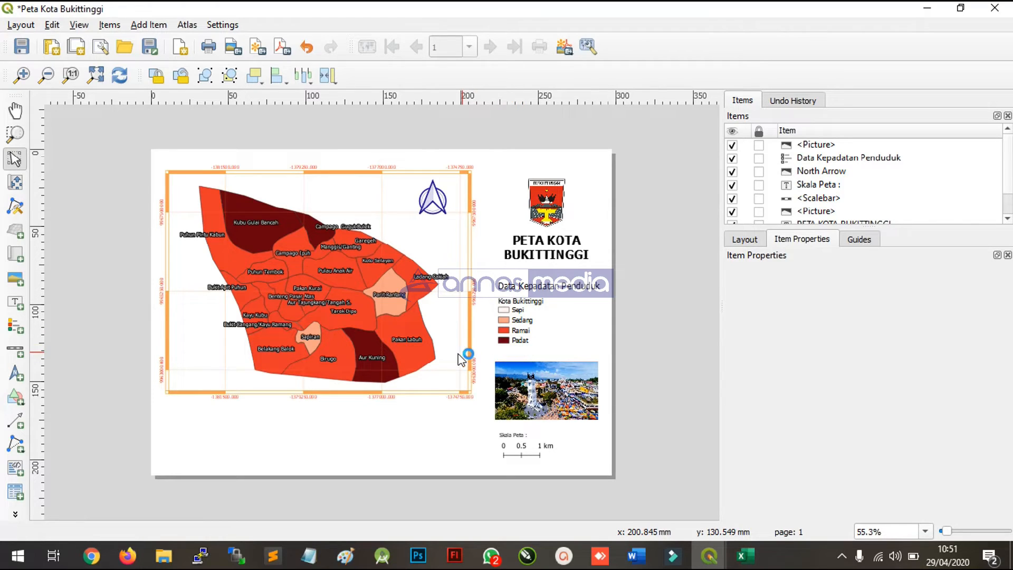
Step: Add a Bukittinggi_Layout attribute table about 200 mm wide and 40 mm high beneath the map frame
left_click(15, 494)
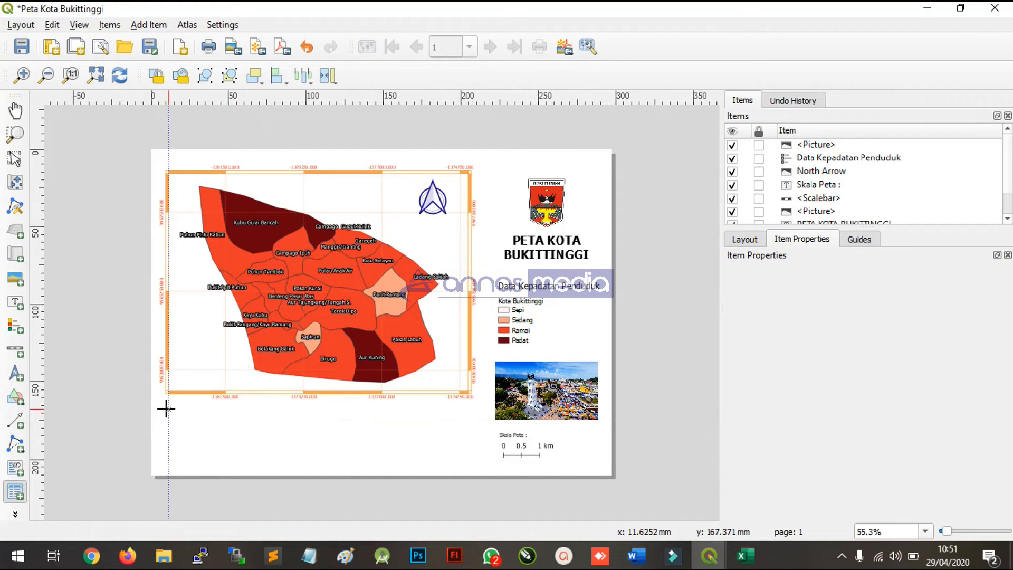
left_click_drag(166, 408, 472, 469)
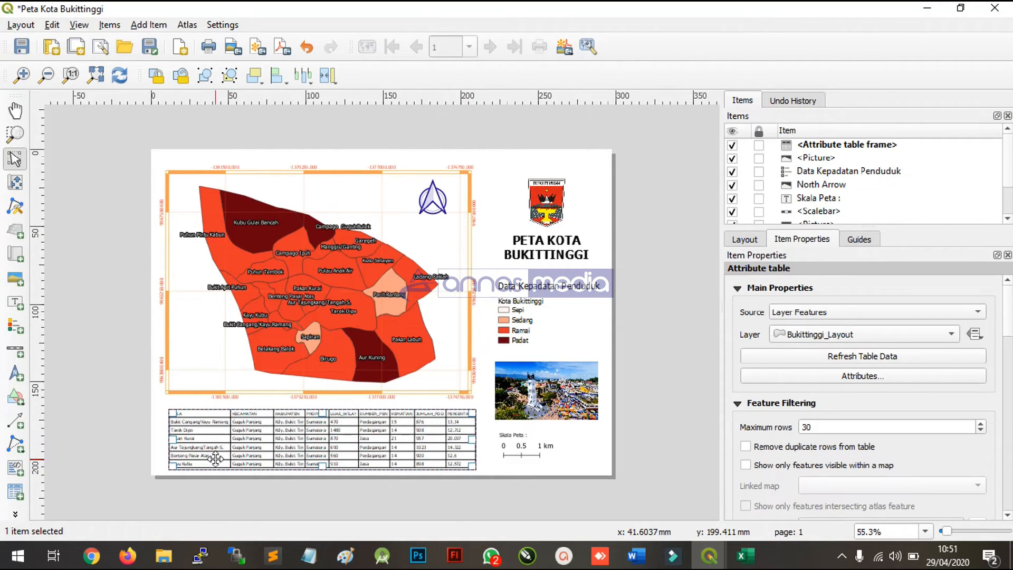
scroll(287, 253, "up", 1)
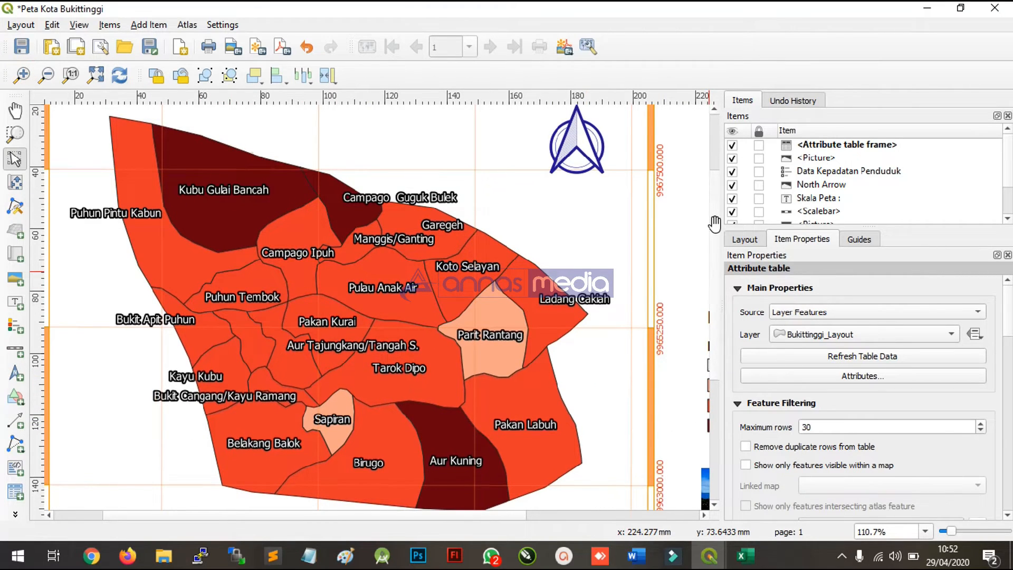
scroll(715, 223, "down", 5)
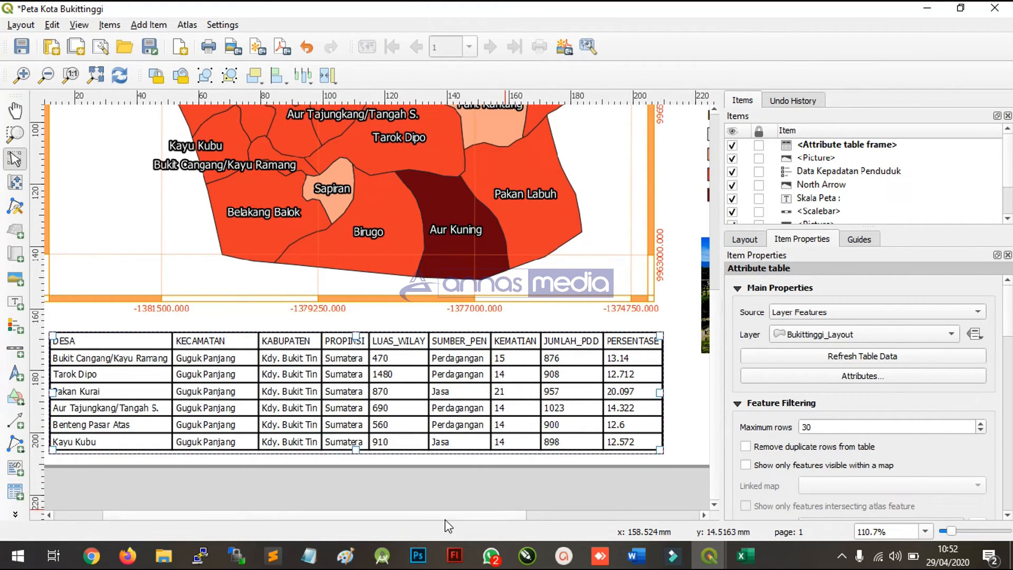
left_click_drag(444, 519, 340, 519)
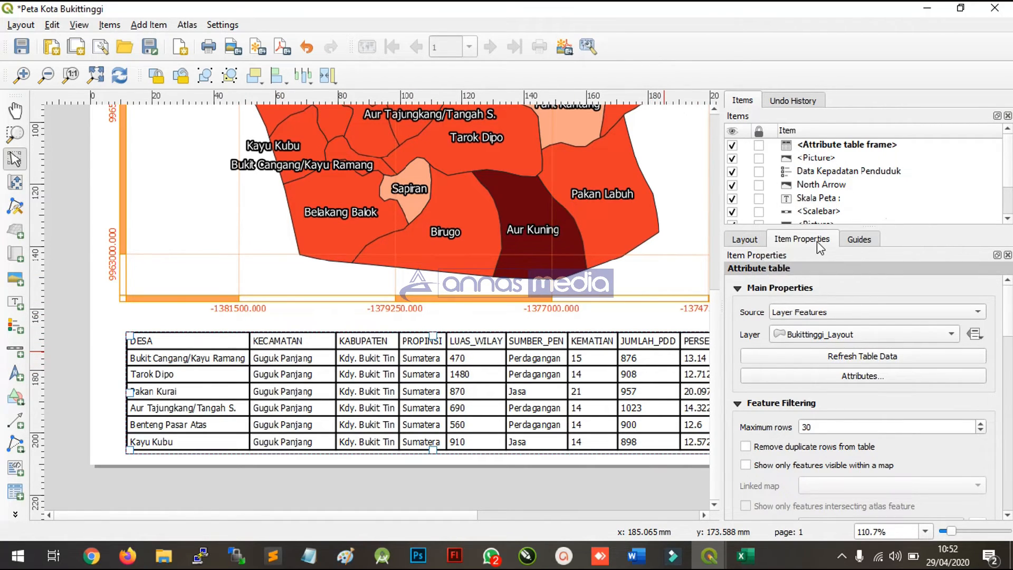
Step: Change the attribute table's grid line color to orange-red
left_click(738, 288)
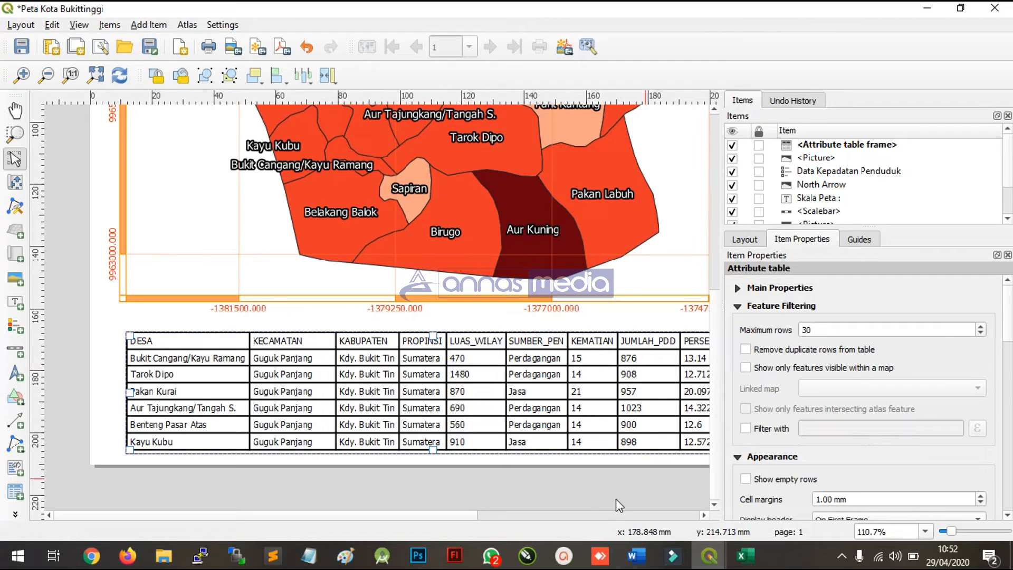
left_click_drag(471, 516, 500, 520)
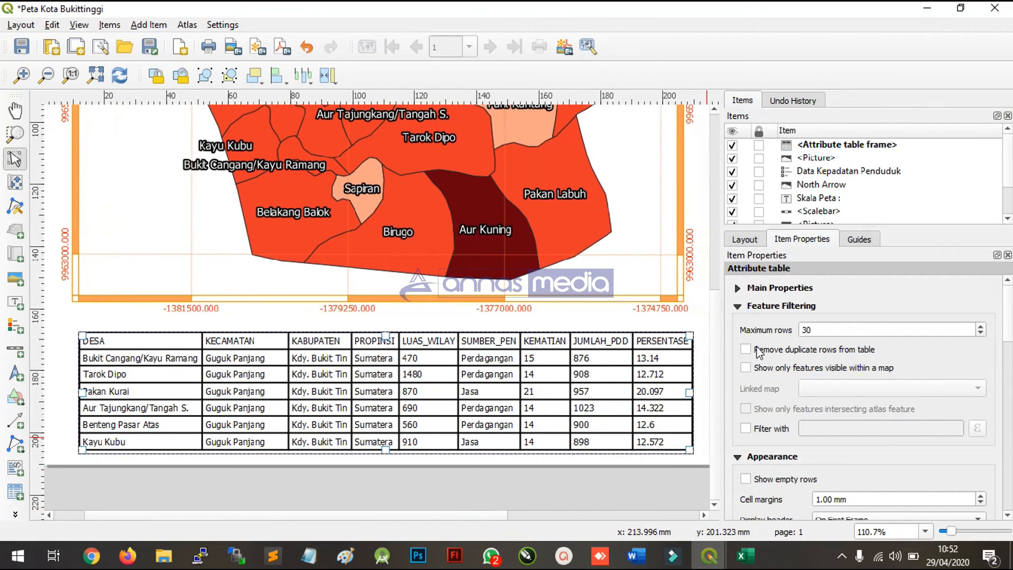
left_click(735, 306)
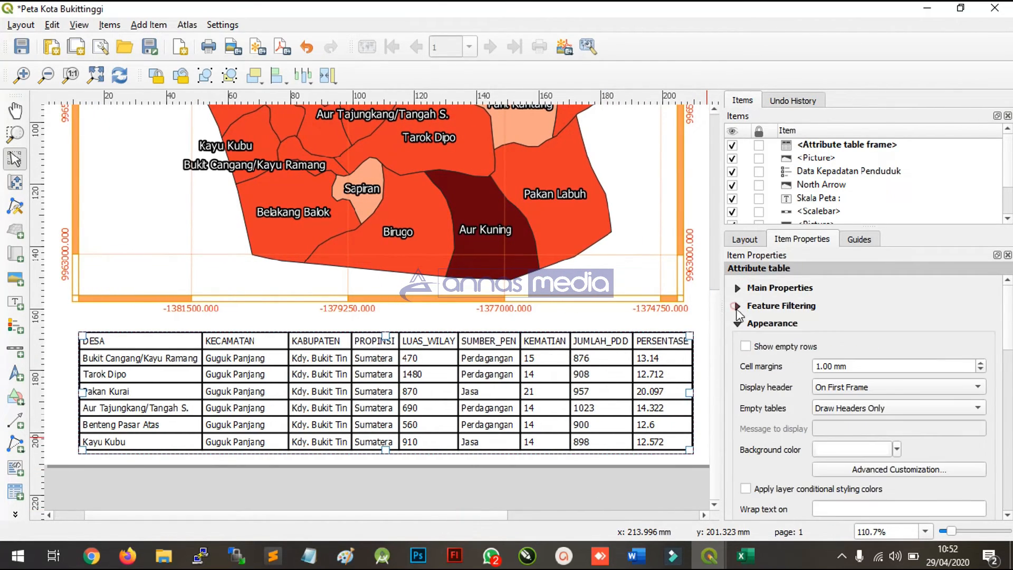
left_click(737, 324)
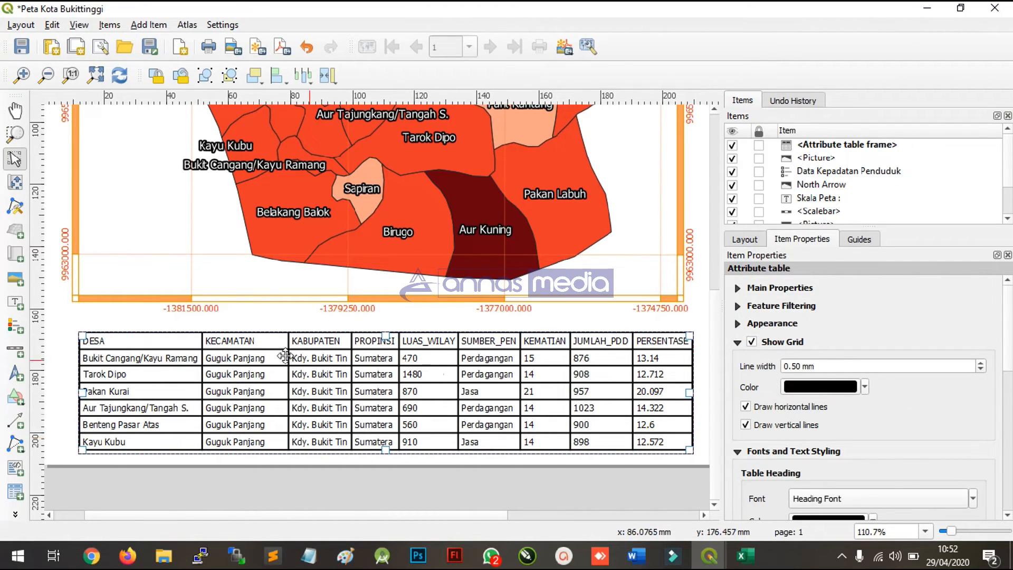
left_click(867, 389)
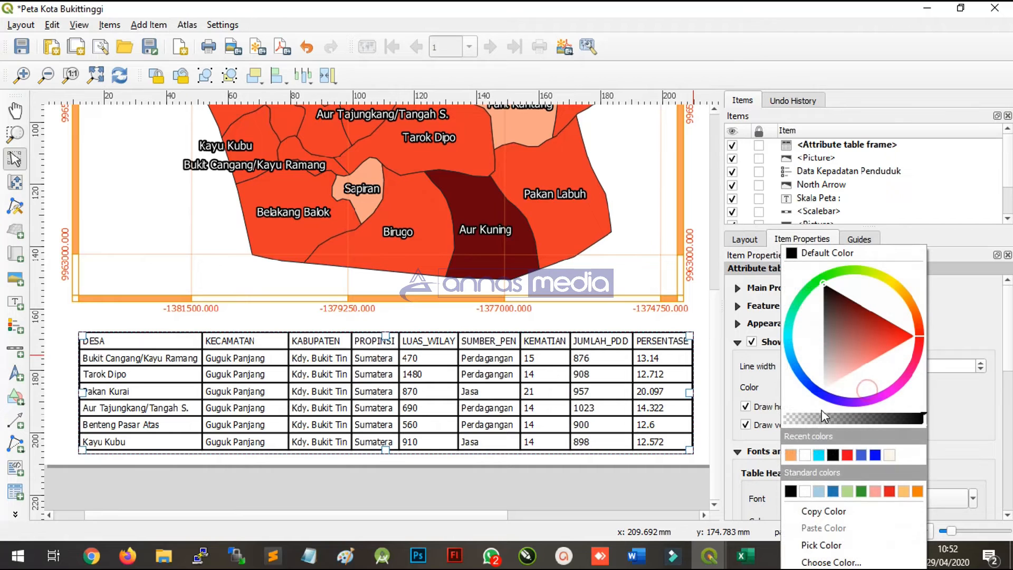
left_click_drag(880, 348, 923, 325)
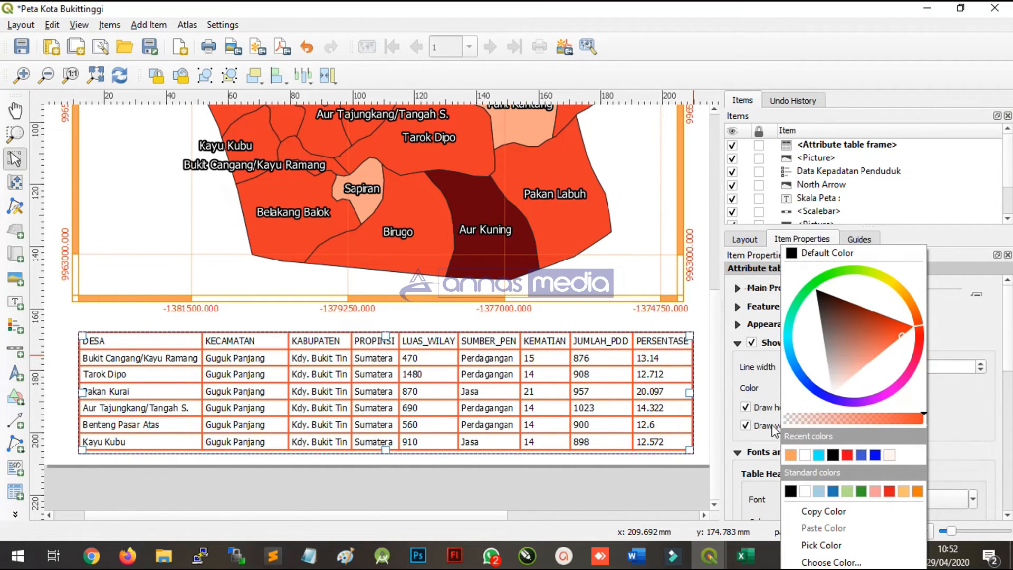
left_click(739, 378)
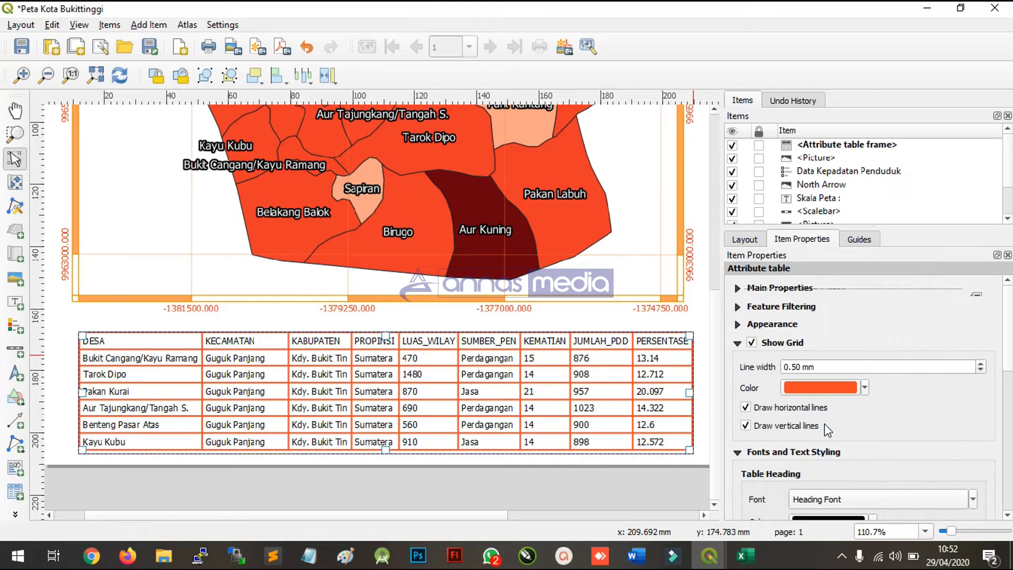
Step: Set the attribute table's heading alignment to Center
scroll(825, 430, "down", 2)
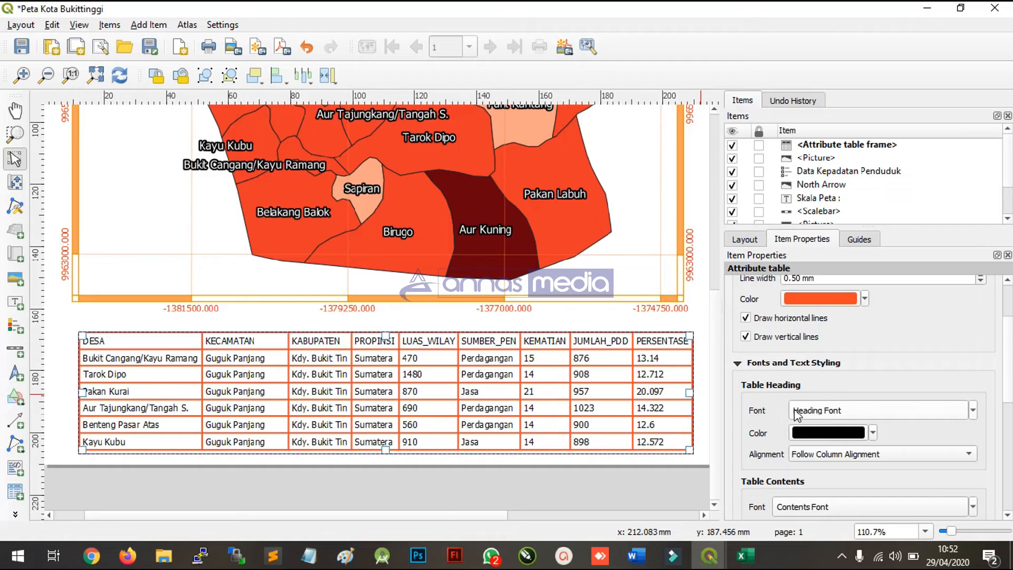
scroll(499, 377, "up", 3)
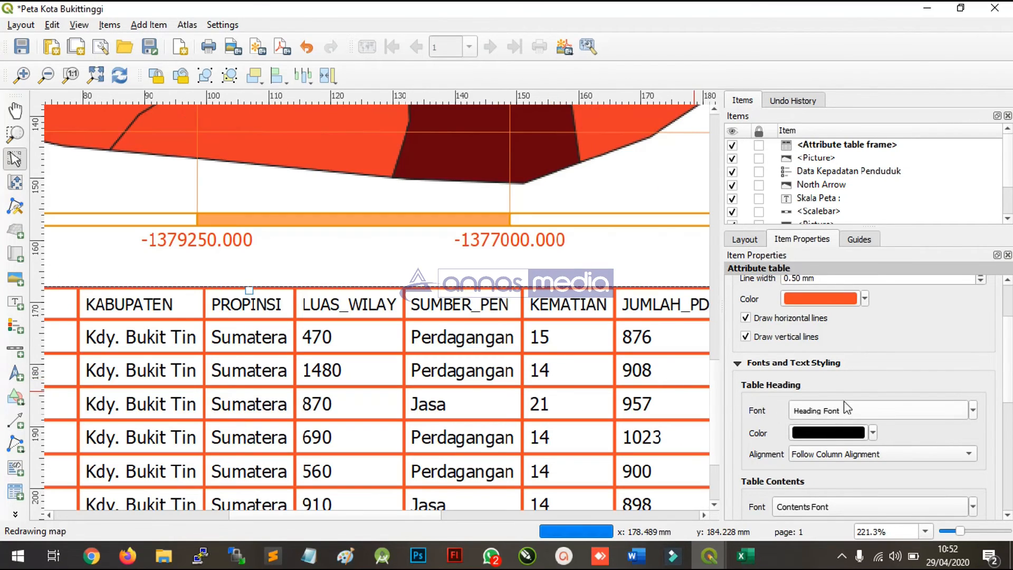
scroll(410, 363, "down", 3)
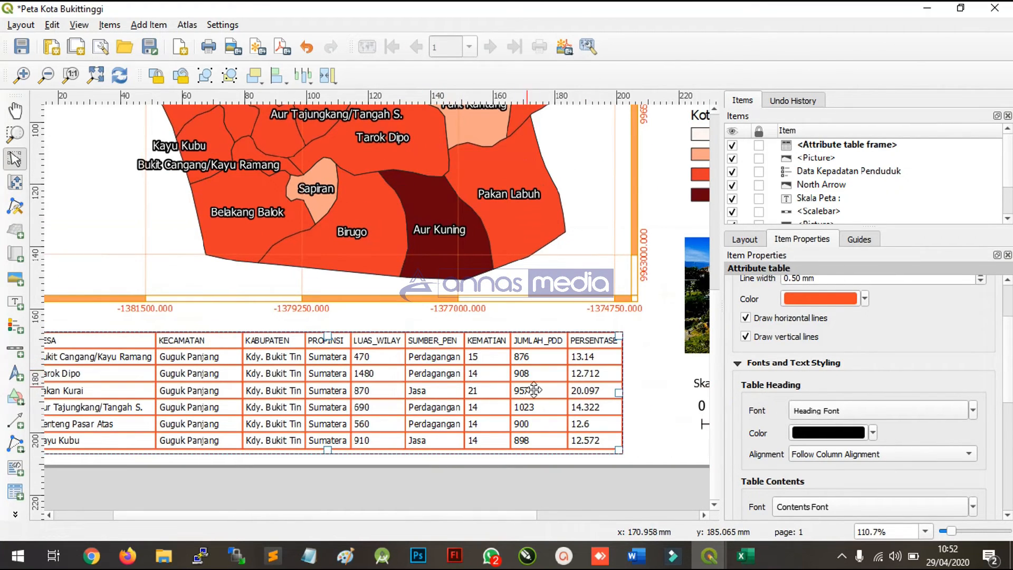
mouse_move(620, 393)
left_mouse_down()
mouse_move(635, 393)
mouse_move(623, 392)
left_mouse_up()
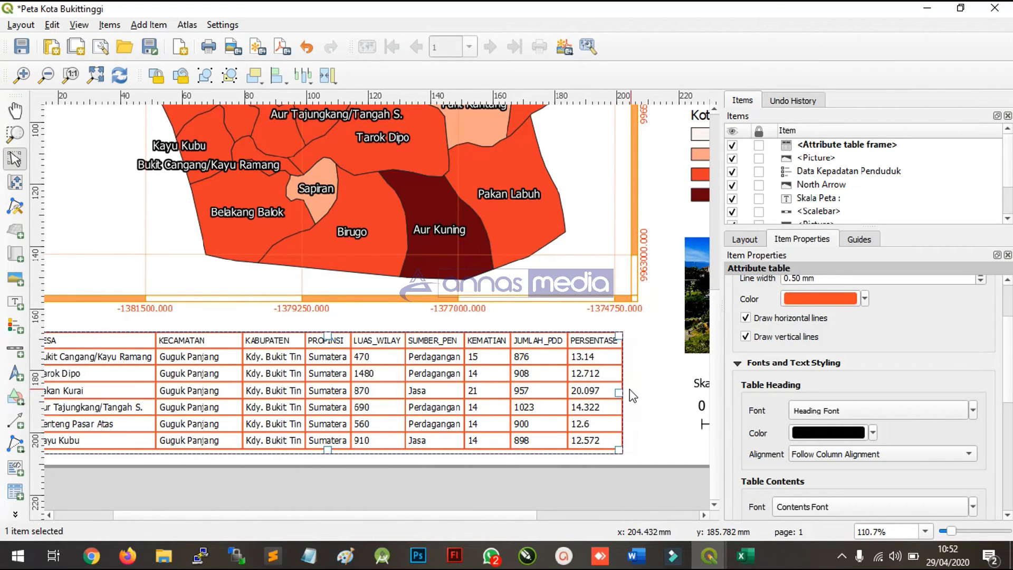
left_click(811, 436)
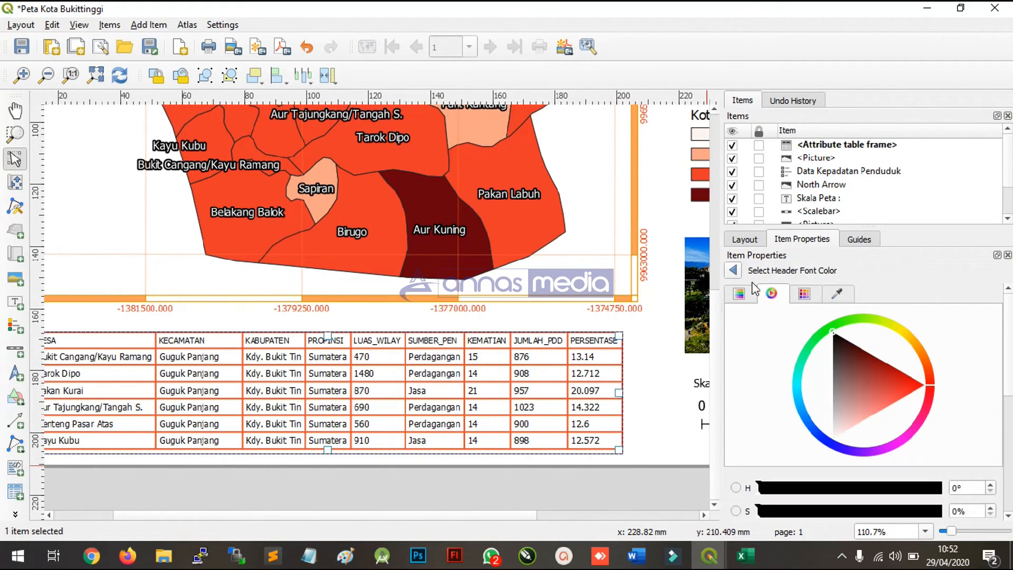
left_click(734, 271)
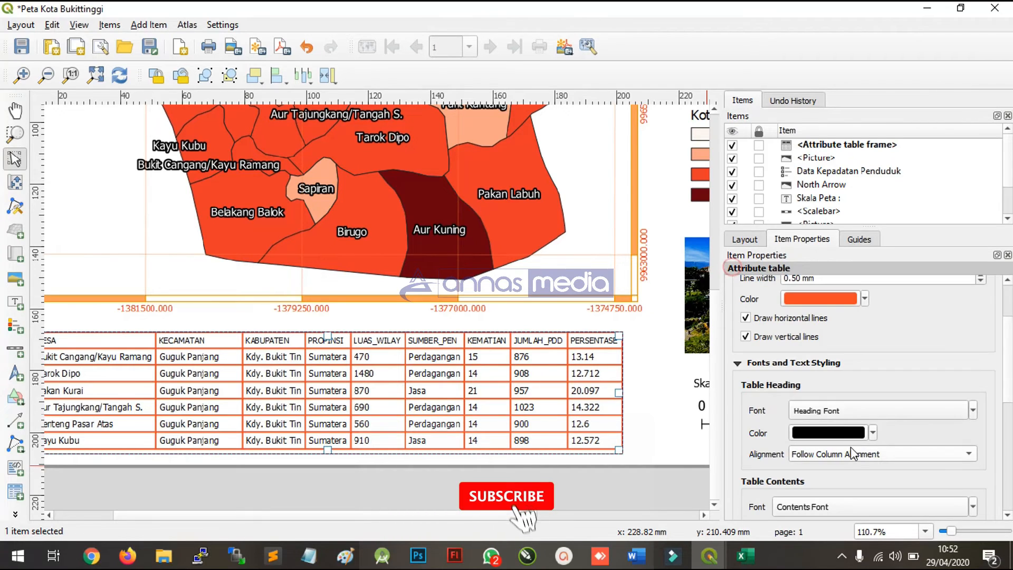
left_click(877, 459)
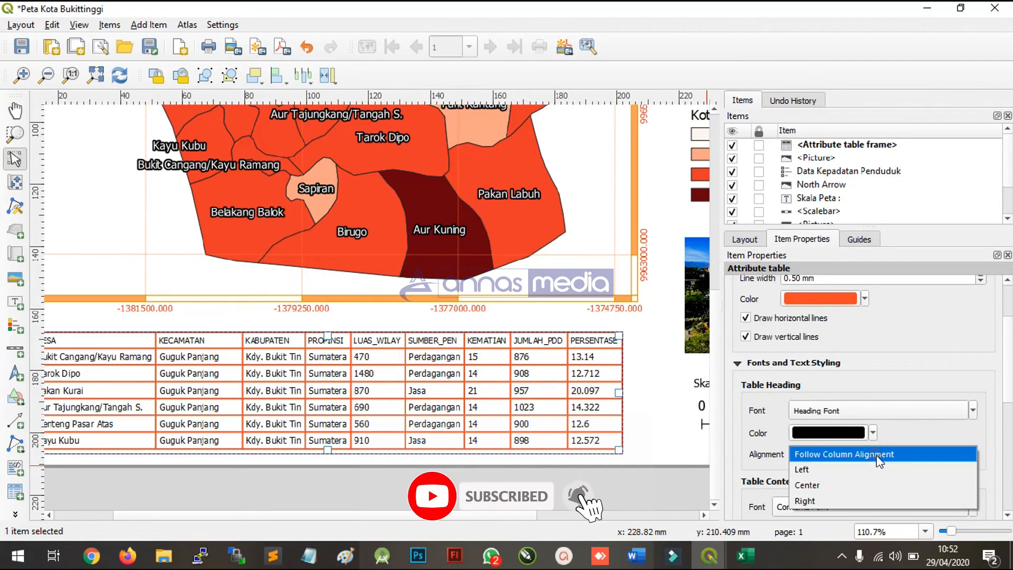
left_click(855, 483)
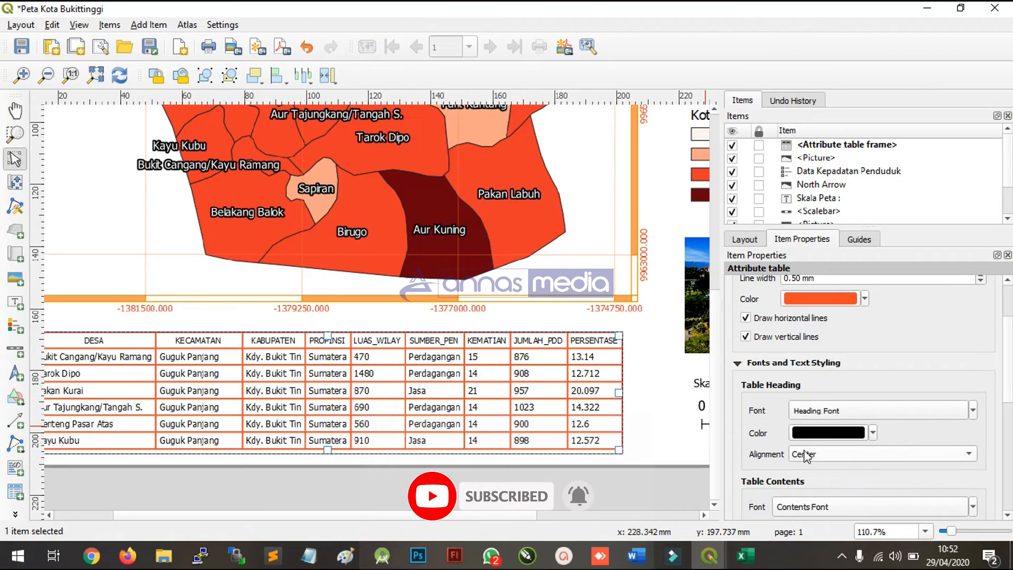
Step: Try the Bold style on the attribute table's contents font and undo that change
left_click_drag(1008, 391, 1009, 467)
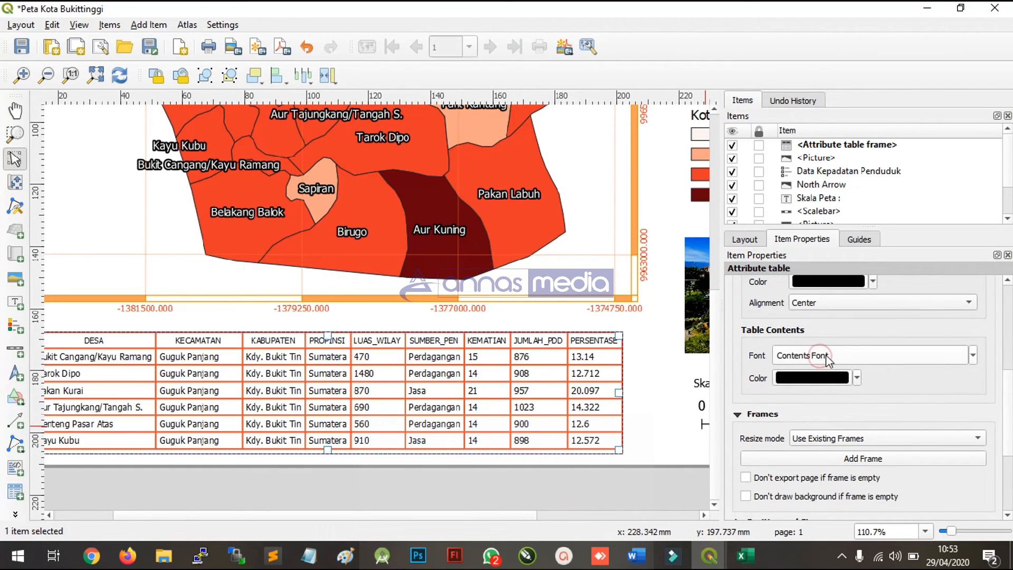
left_click(827, 356)
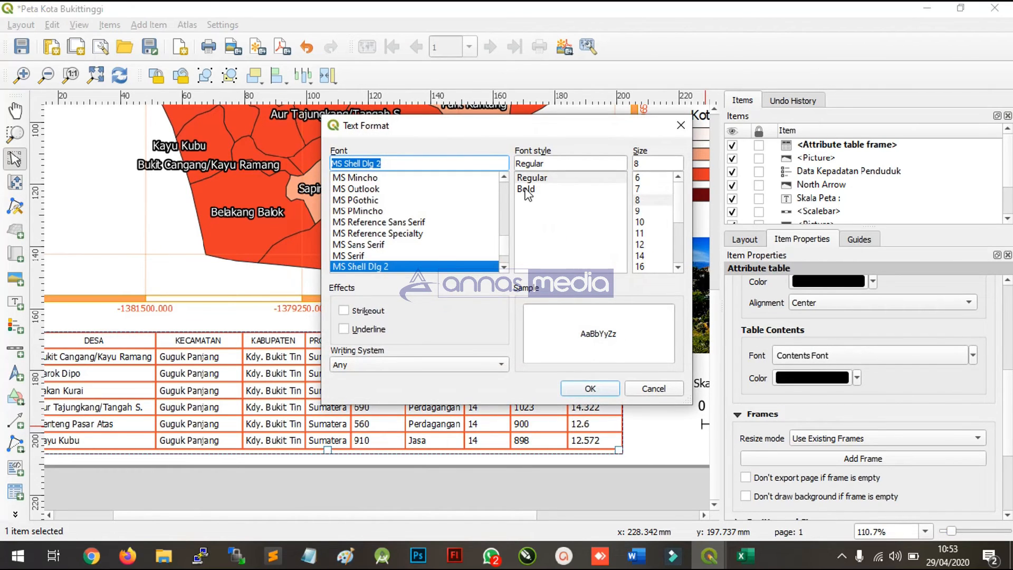
left_click(526, 190)
left_click(602, 390)
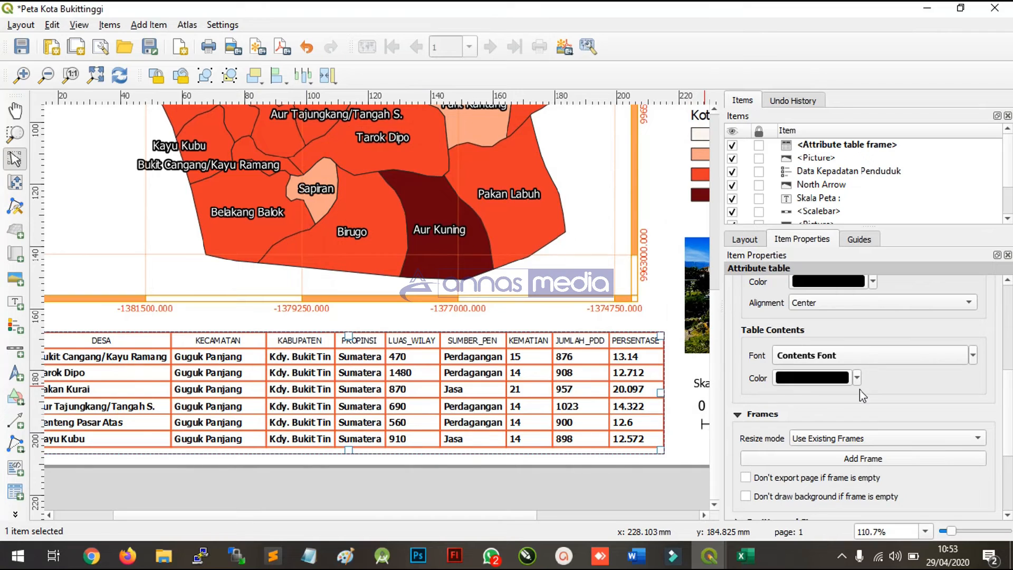
key("ctrl+z")
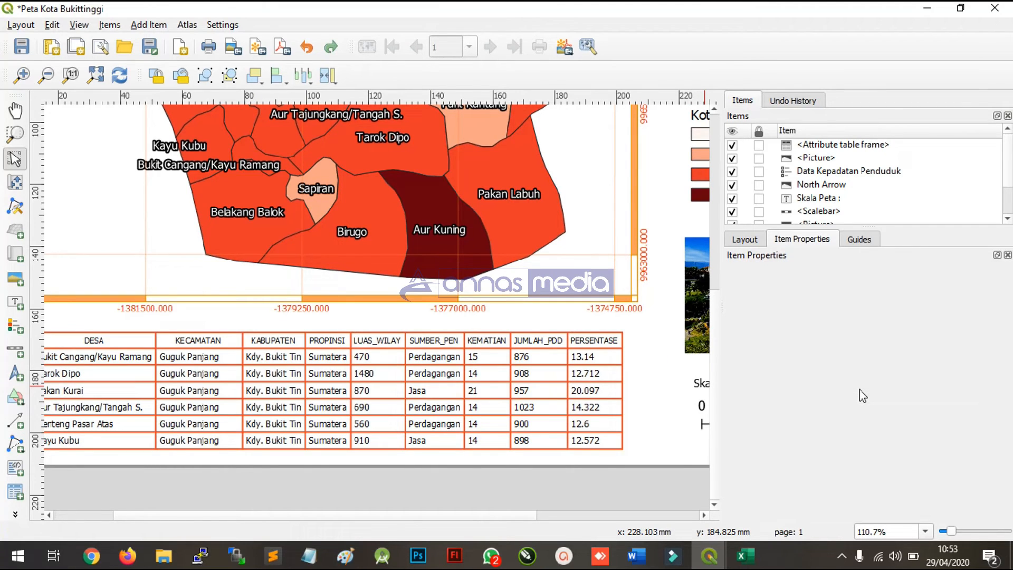
Step: Set the attribute table's heading font style to Bold and save the project
left_click(515, 368)
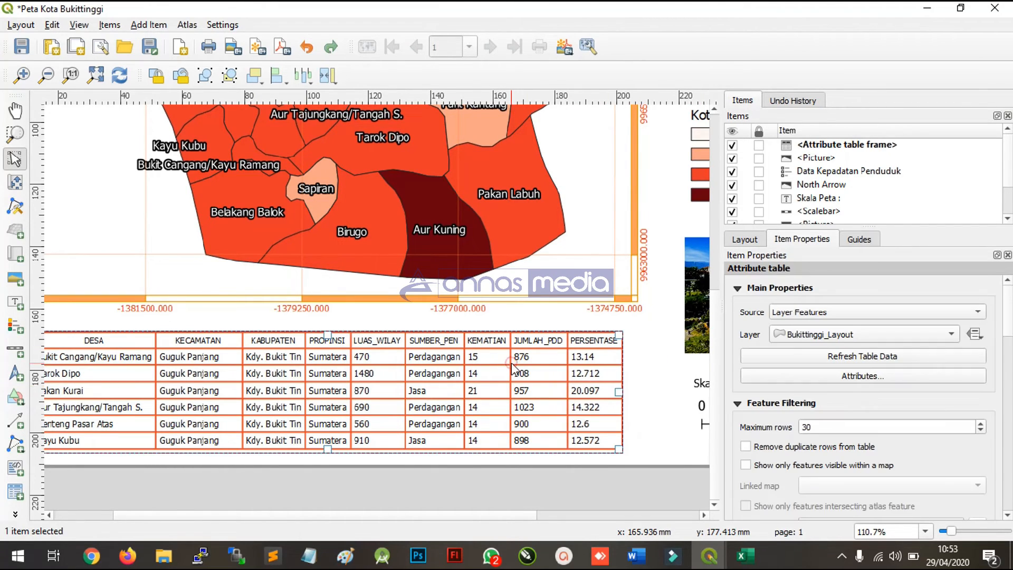
left_click(1009, 331)
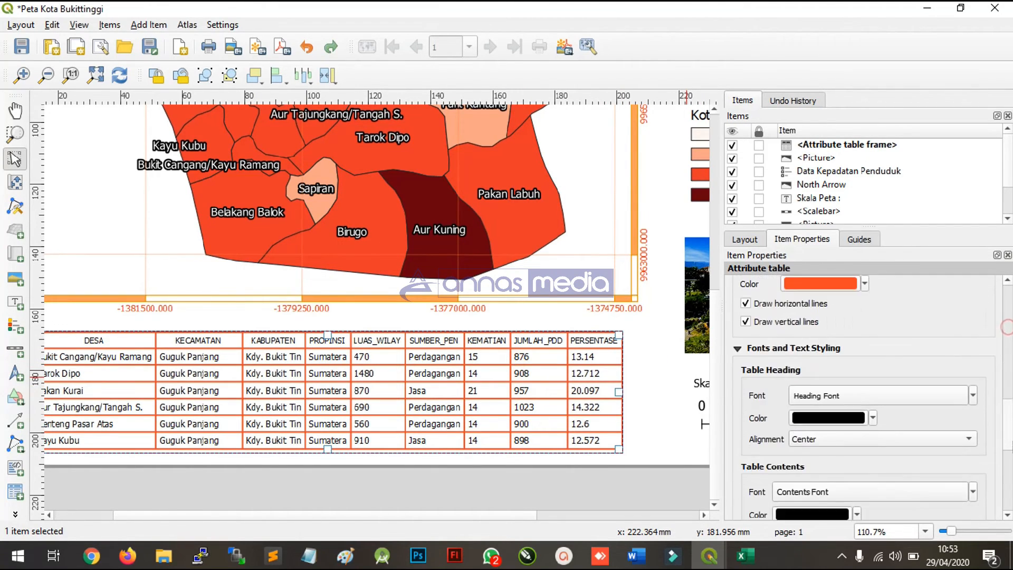
left_click(827, 397)
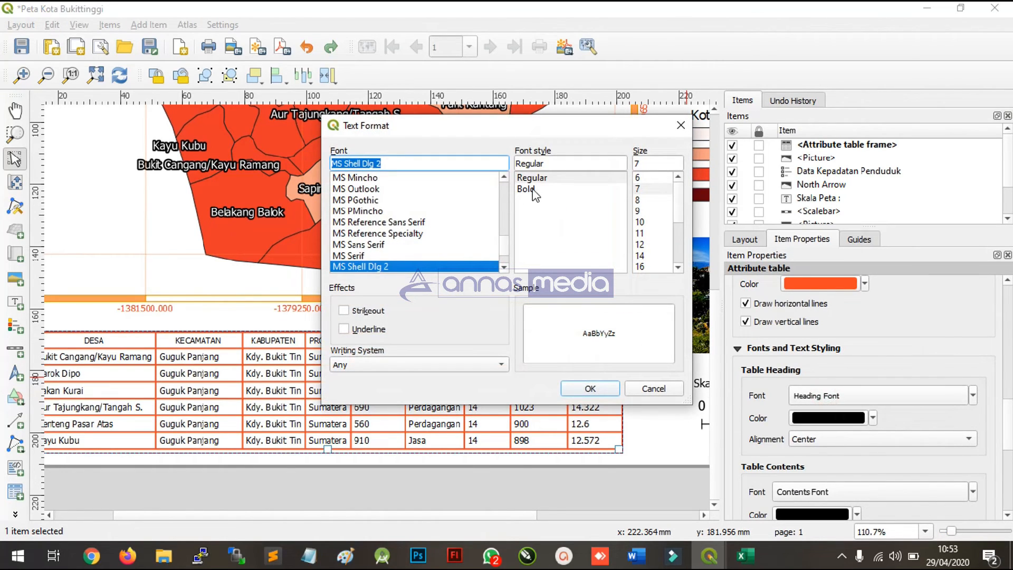
left_click(528, 189)
left_click(587, 388)
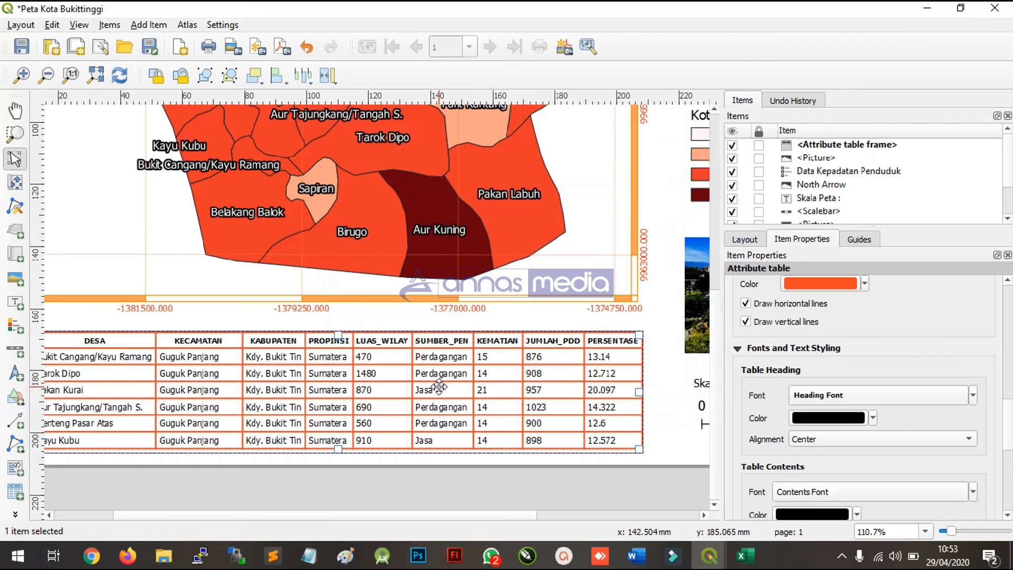
key("ctrl+0")
left_click(488, 495)
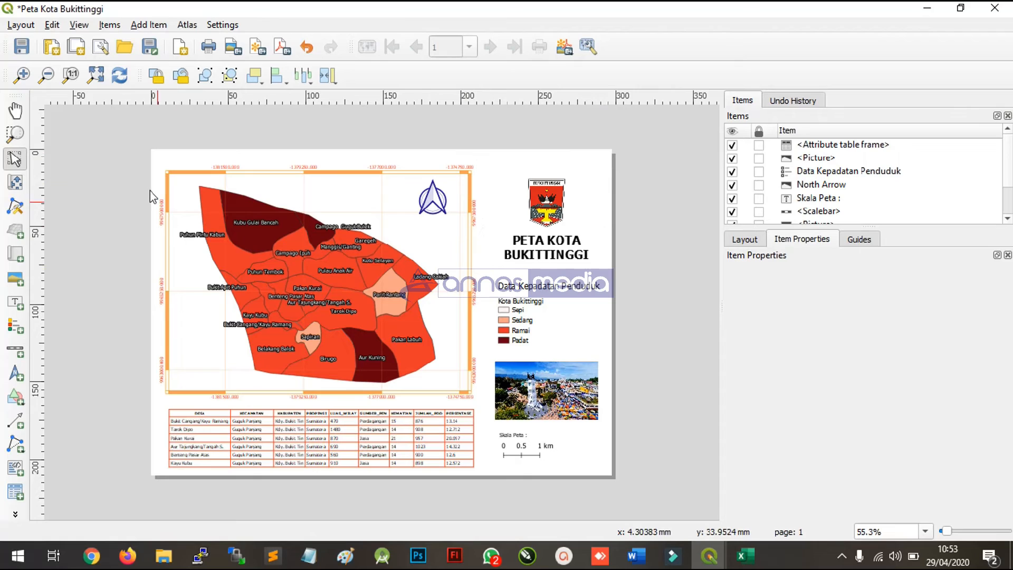
key("ctrl+s")
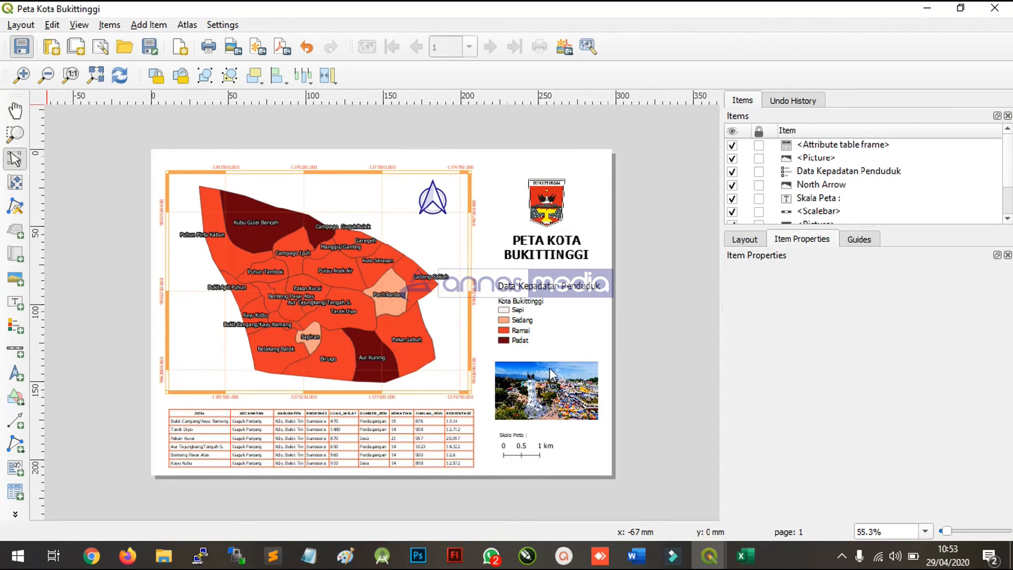
Step: Move the population density legend and the city photo slightly upward on the page
left_click(539, 381)
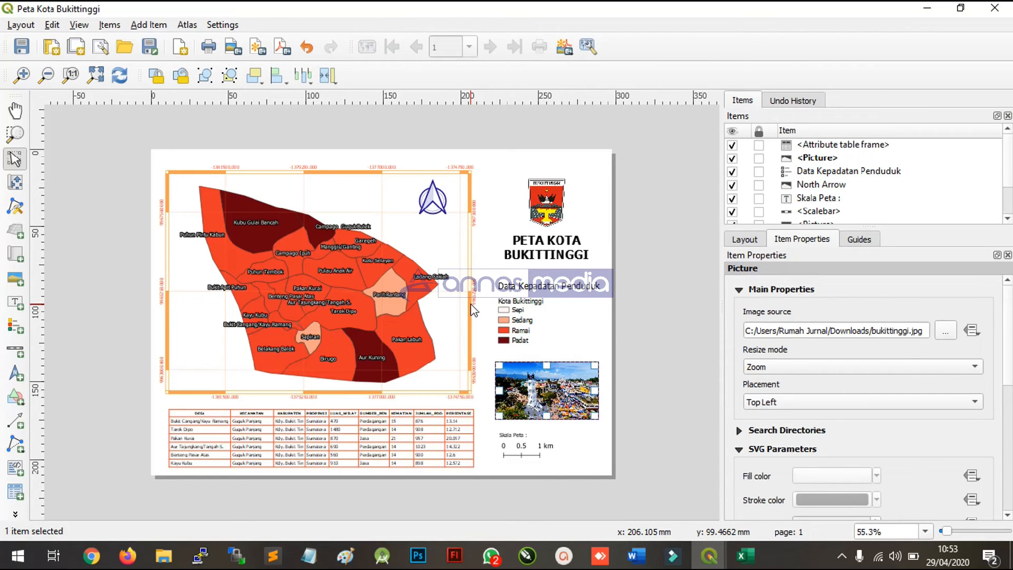
left_click(540, 314)
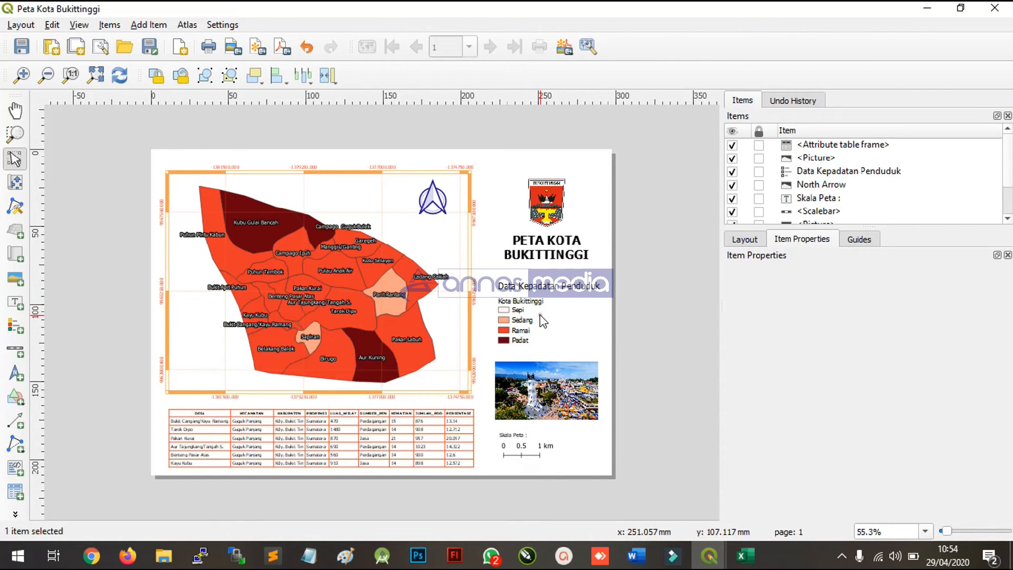
left_click_drag(538, 302, 538, 297)
left_click_drag(546, 407, 546, 397)
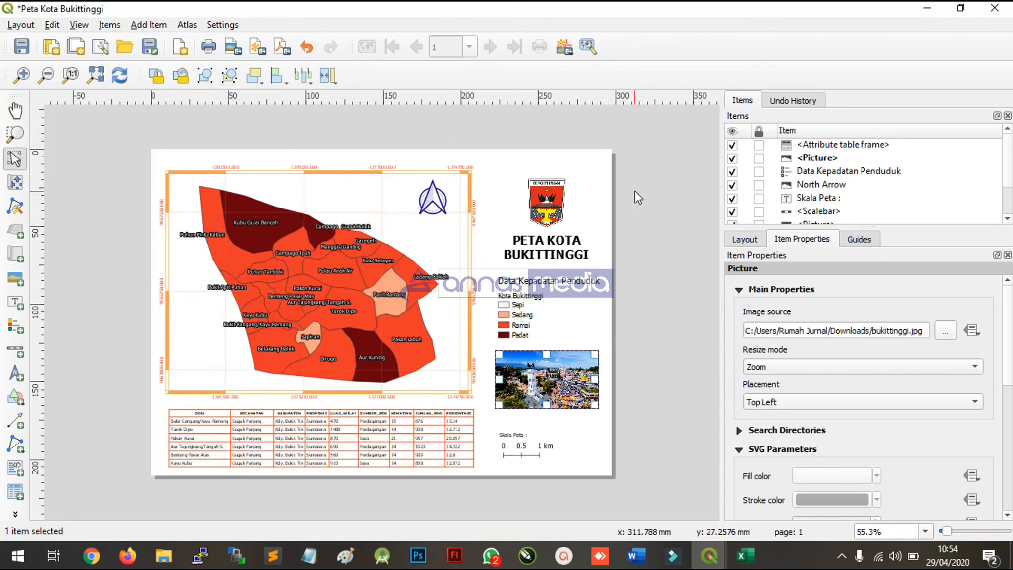
Step: Export the layout as a 300 dpi PNG image named Peta Kota Bukittinggi in the Lecturer - 7 folder
left_click(234, 50)
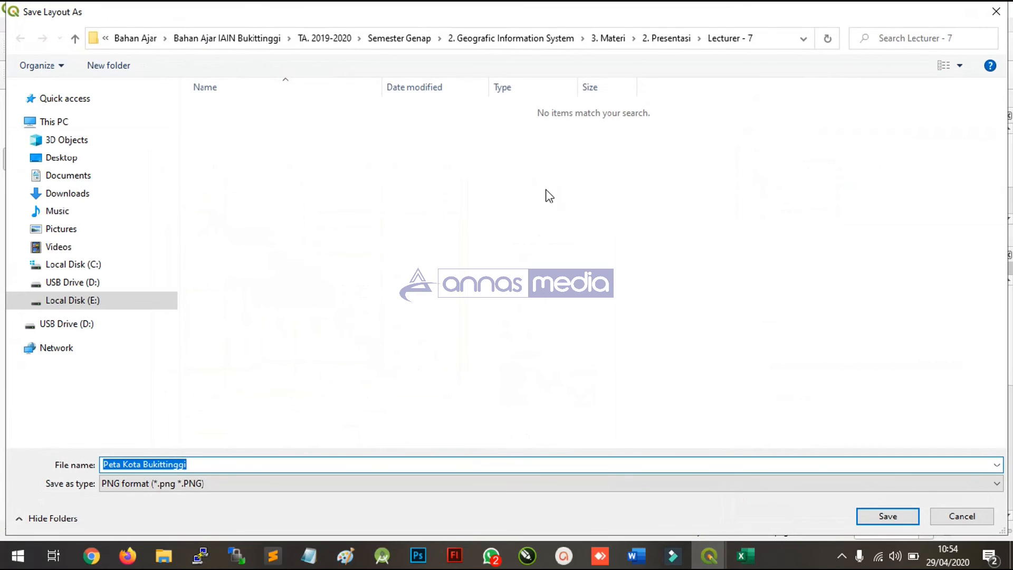
left_click(189, 468)
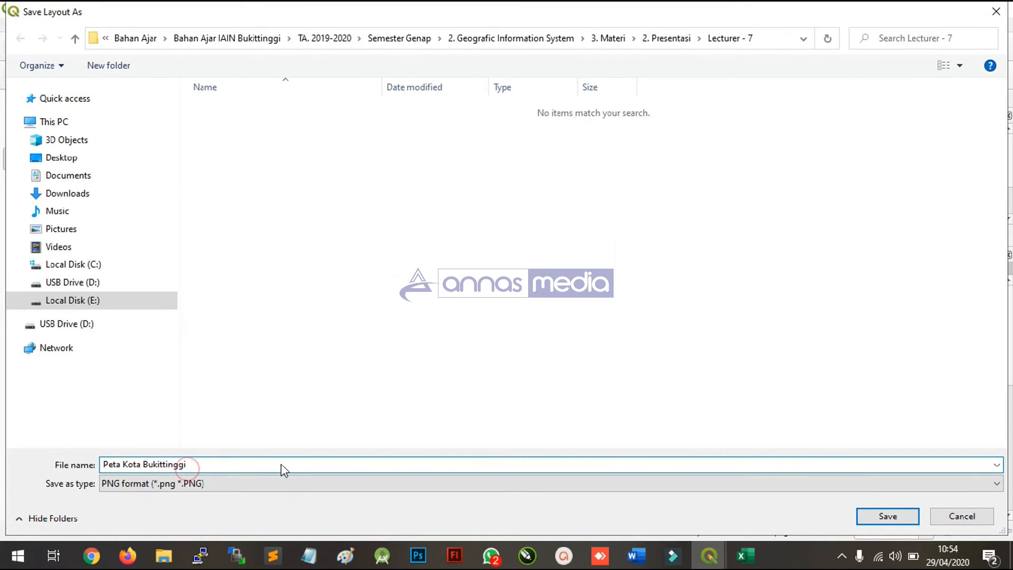
key("ctrl")
key("ctrl")
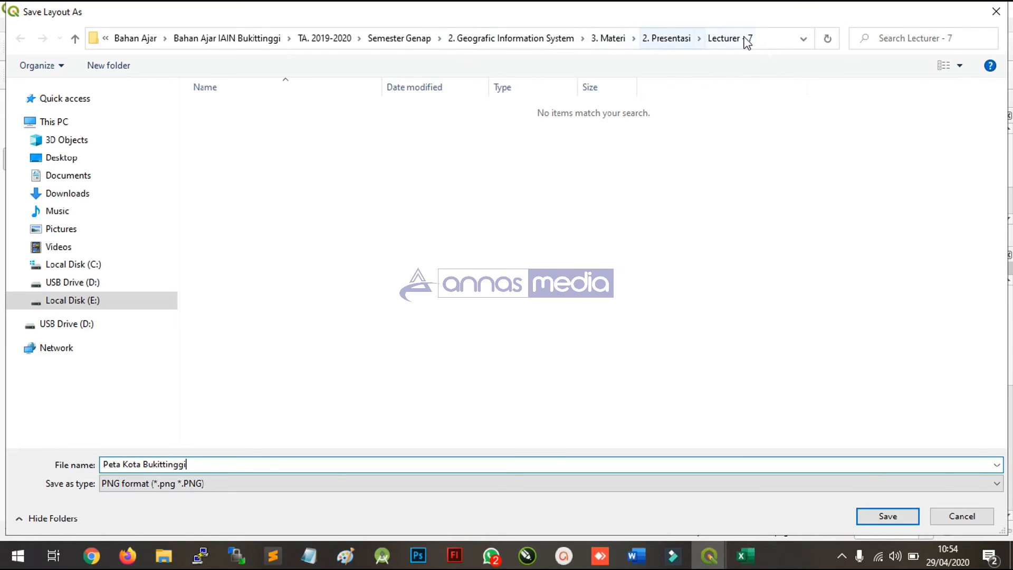
left_click(774, 38)
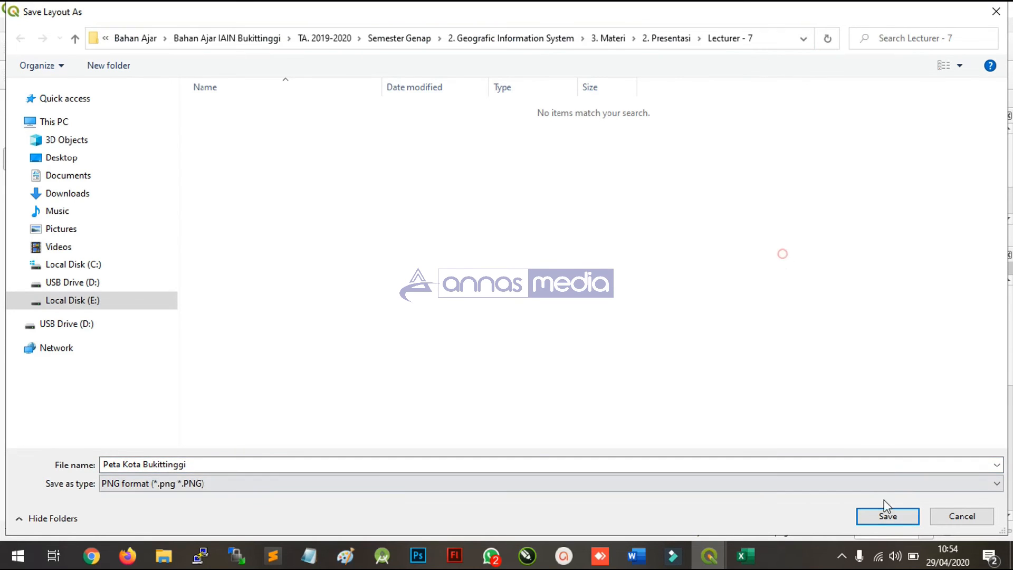
left_click(888, 515)
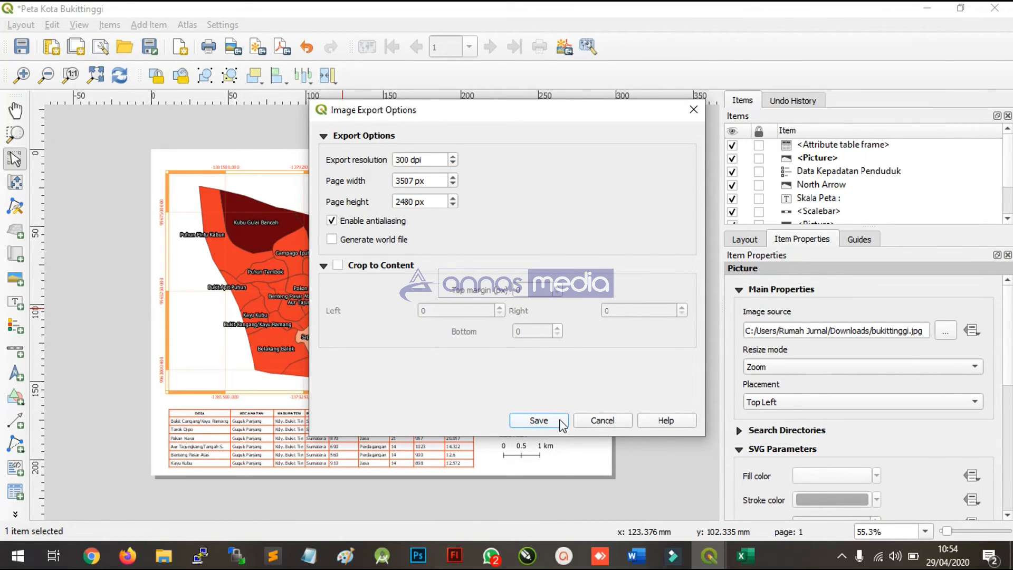
left_click(539, 421)
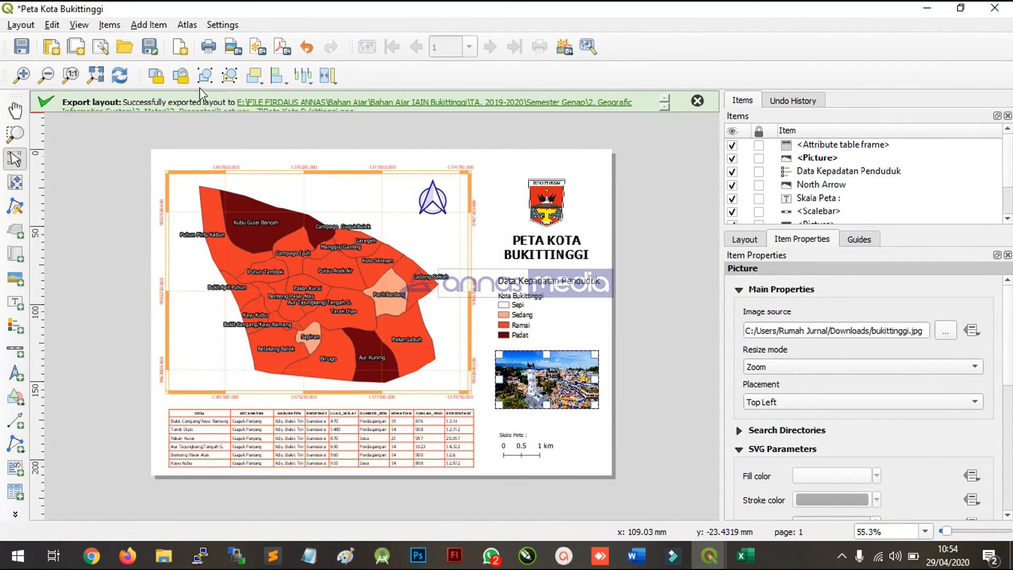
left_click(697, 100)
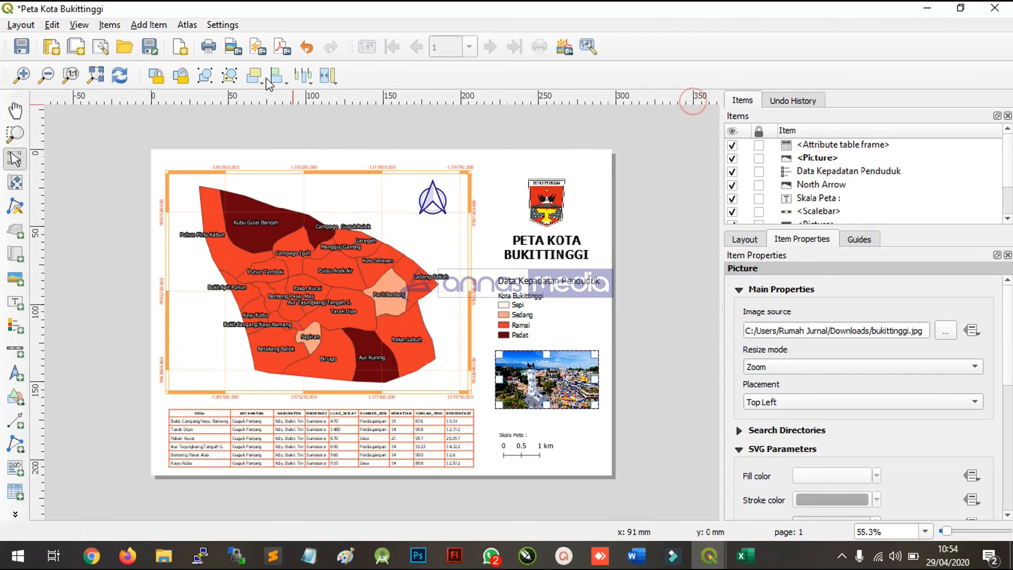
Step: Export the layout as a PDF named Peta Kota Bukittinggi with the default export options and save the project
left_click(281, 50)
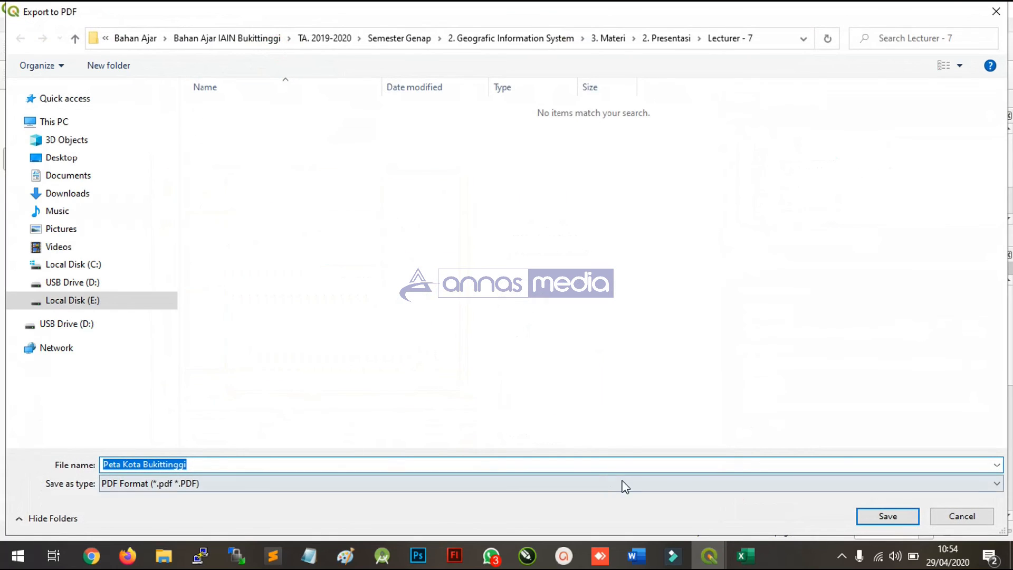
left_click(874, 517)
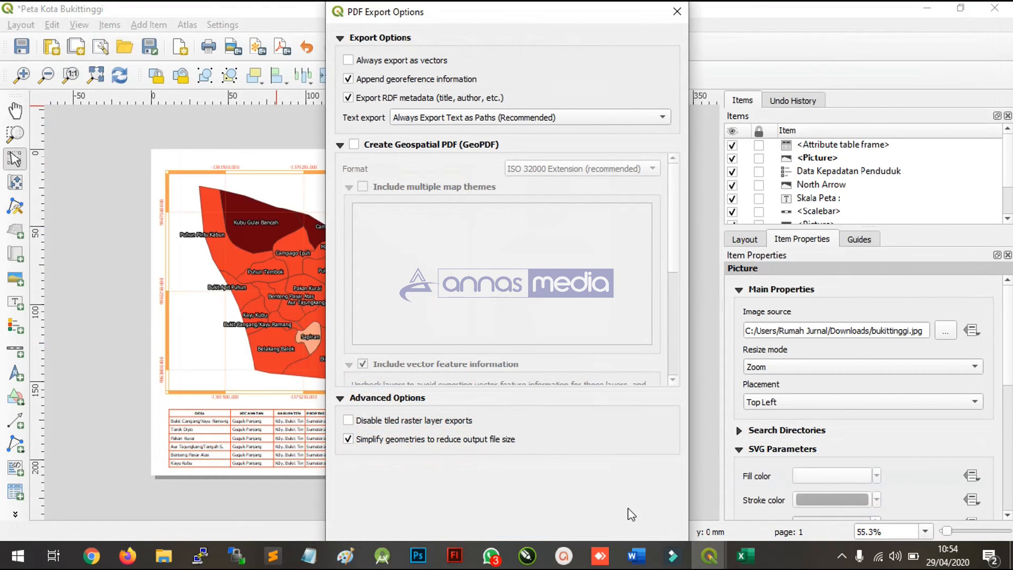
left_click_drag(511, 5, 480, 46)
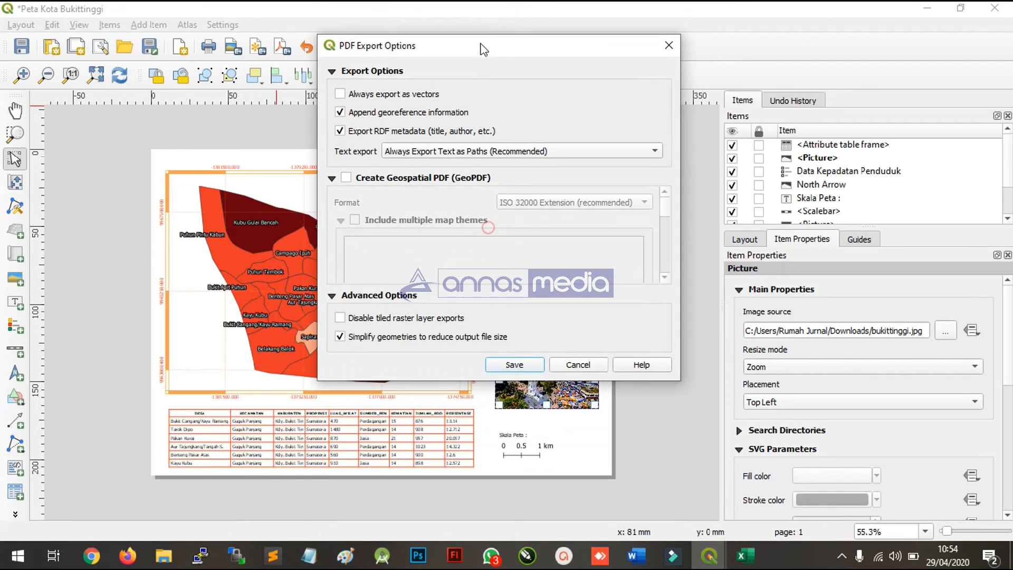
left_click(515, 365)
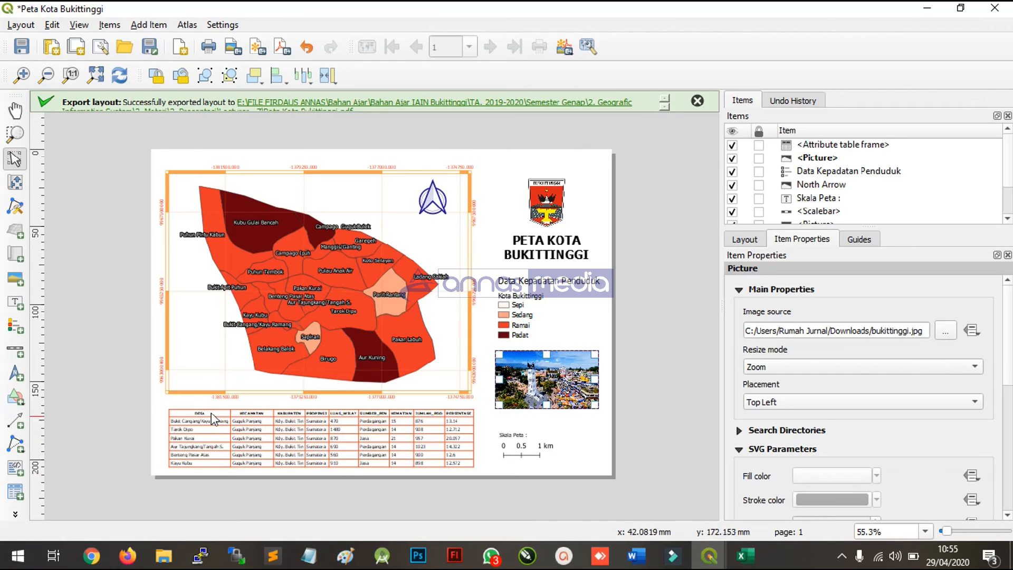
left_click(22, 47)
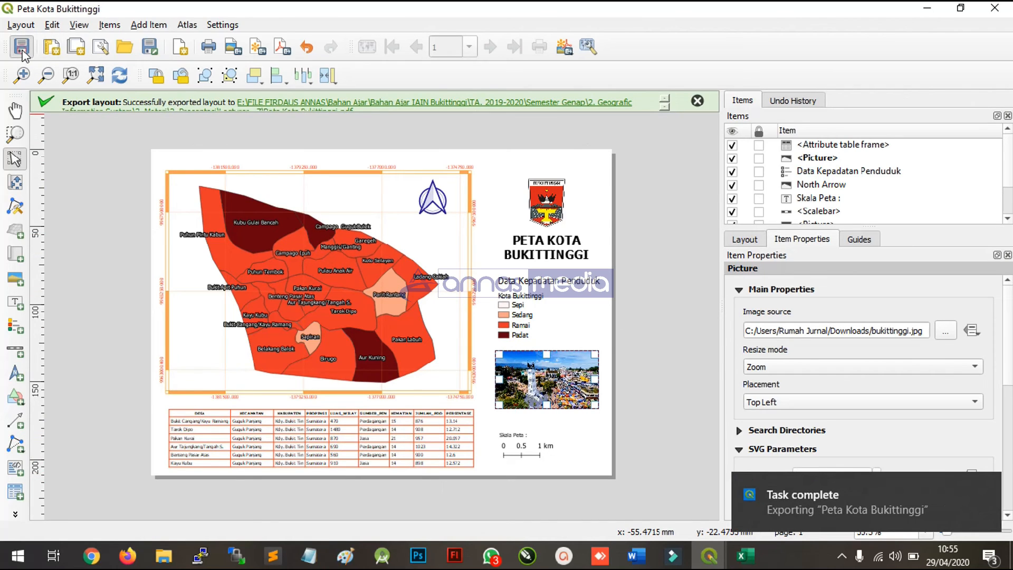
Step: Switch to File Explorer and go to the Lecturer - 7 folder holding the exported files
left_click(163, 556)
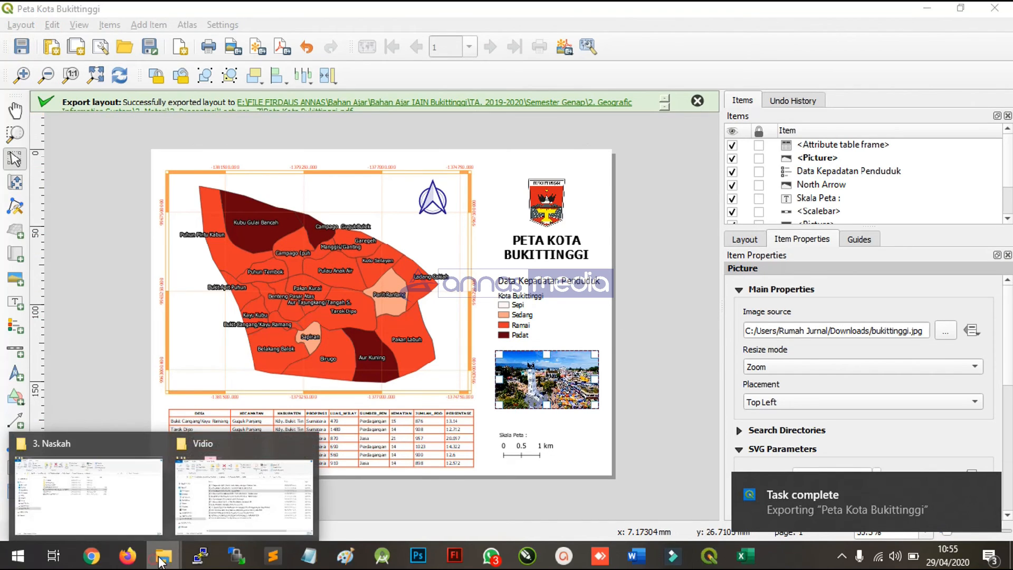
left_click(224, 505)
left_click(625, 126)
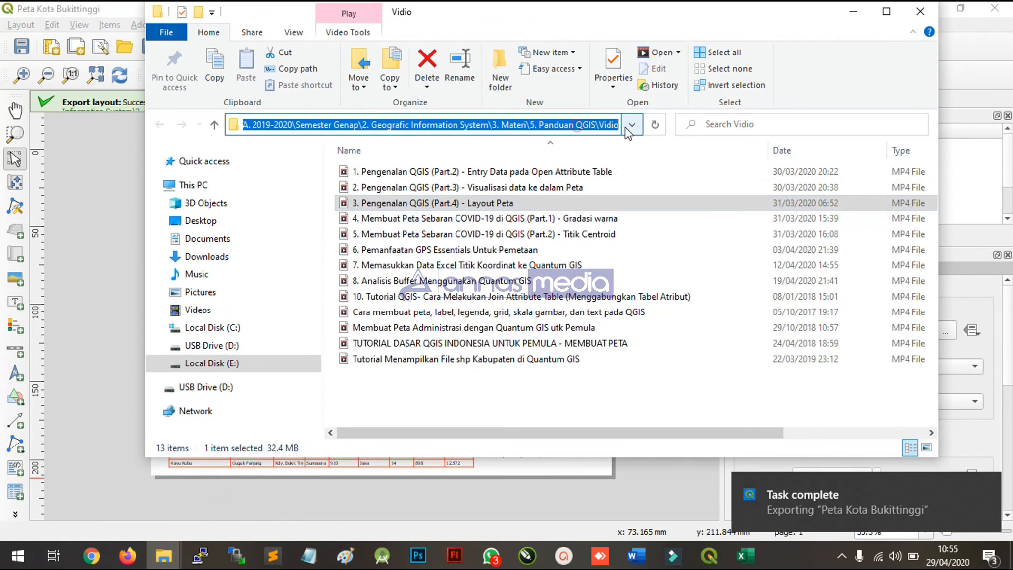
left_click(654, 131)
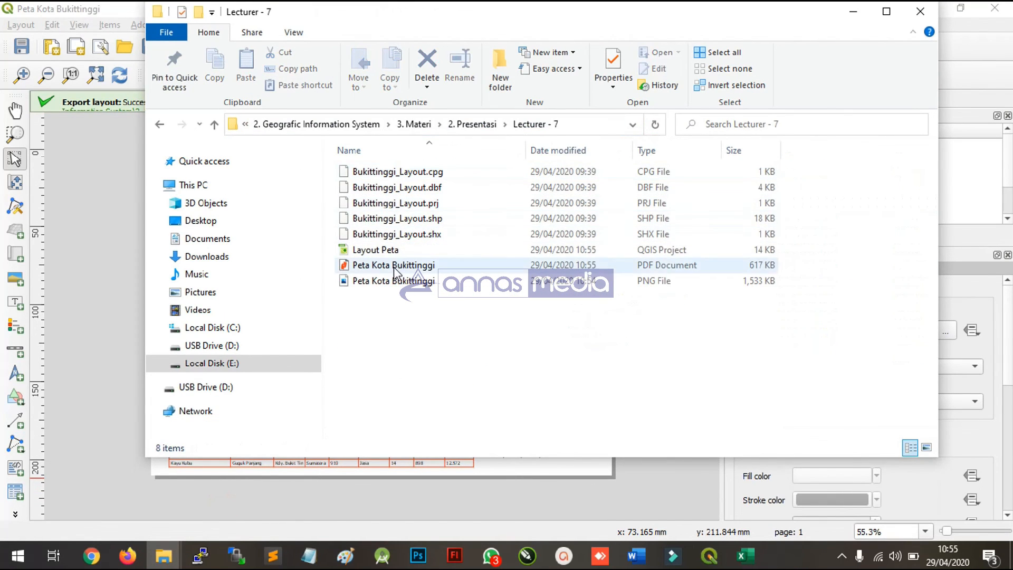
Step: Open the exported Peta Kota Bukittinggi PNG full-window, examine the map up close, and return to the QGIS layout
left_click(393, 288)
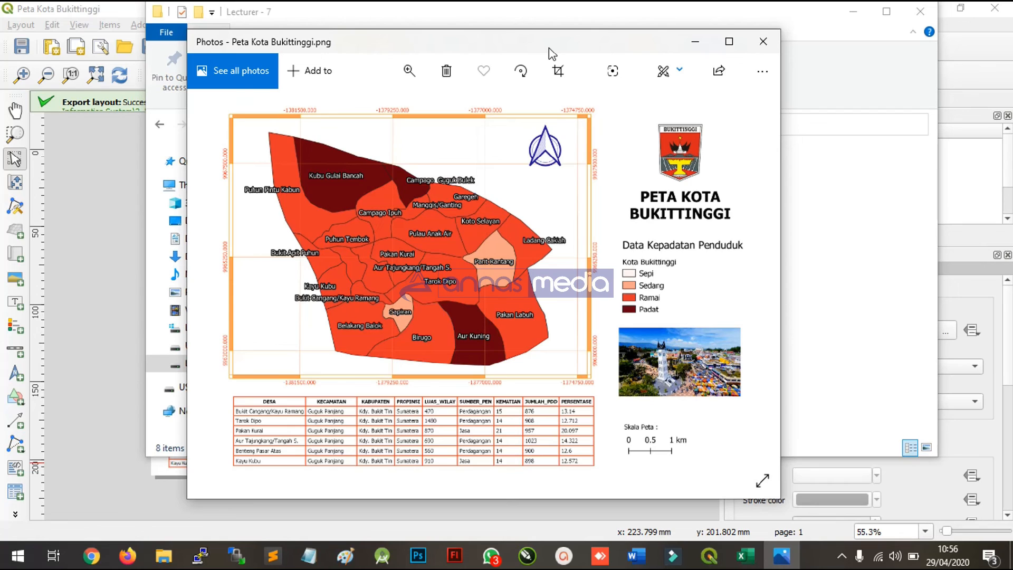
left_click(729, 41)
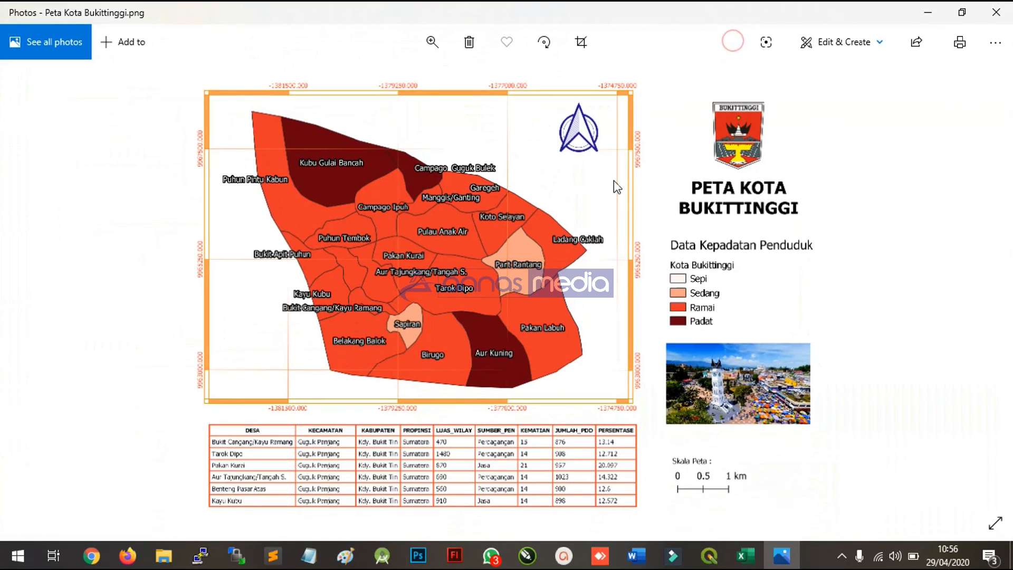
scroll(360, 240, "up", 6)
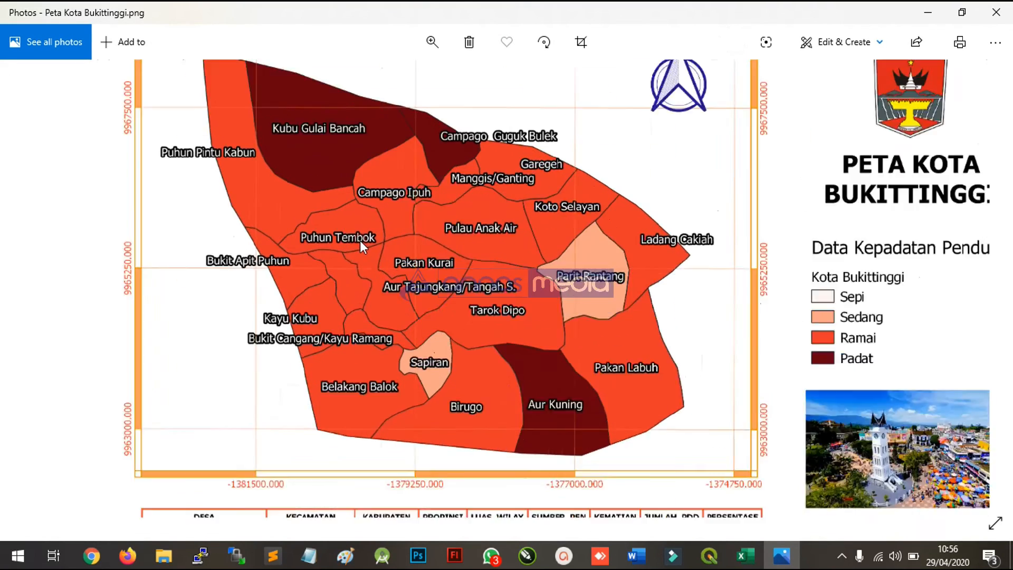
scroll(424, 312, "down", 6)
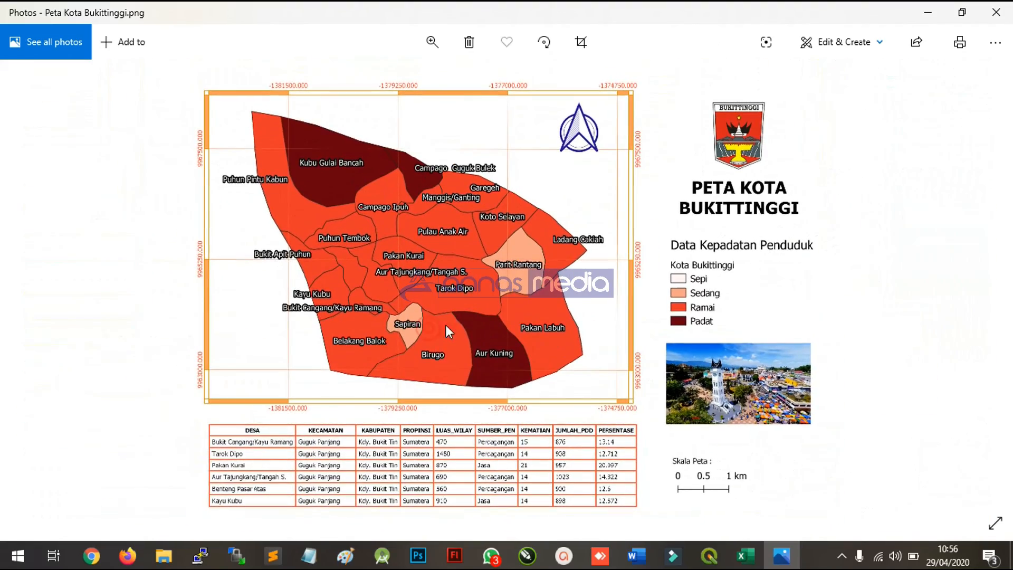
left_click(997, 12)
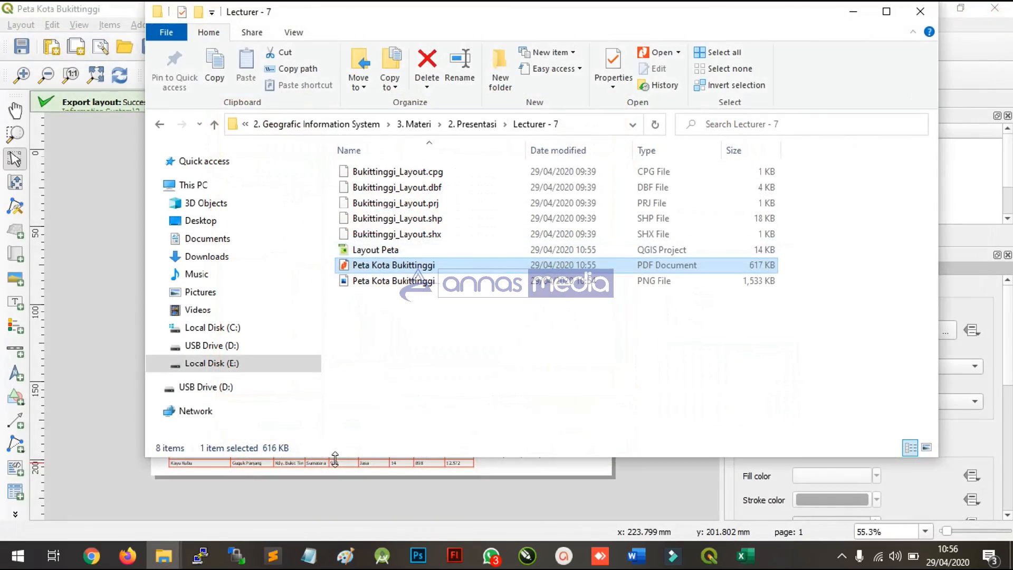
left_click(239, 493)
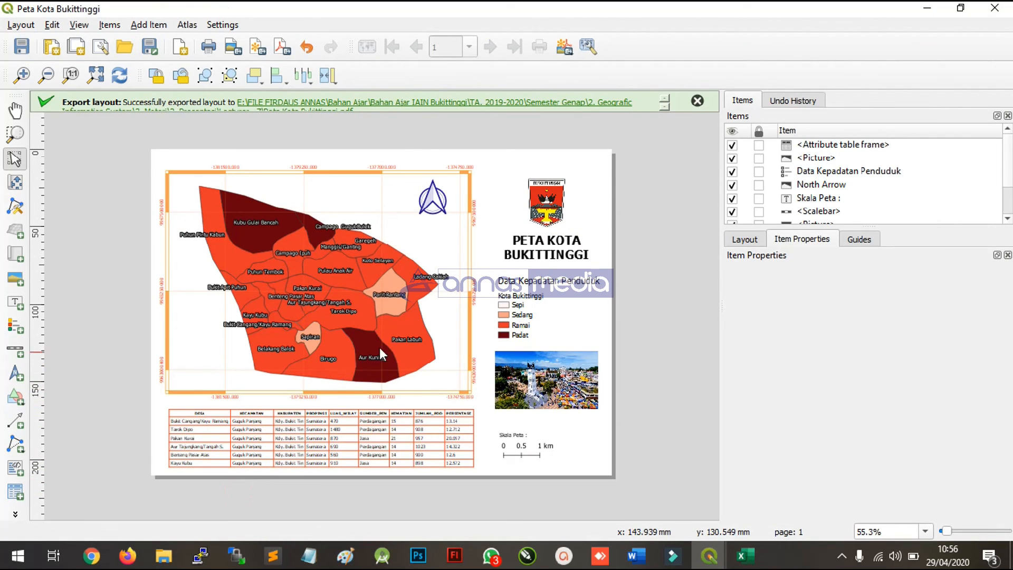